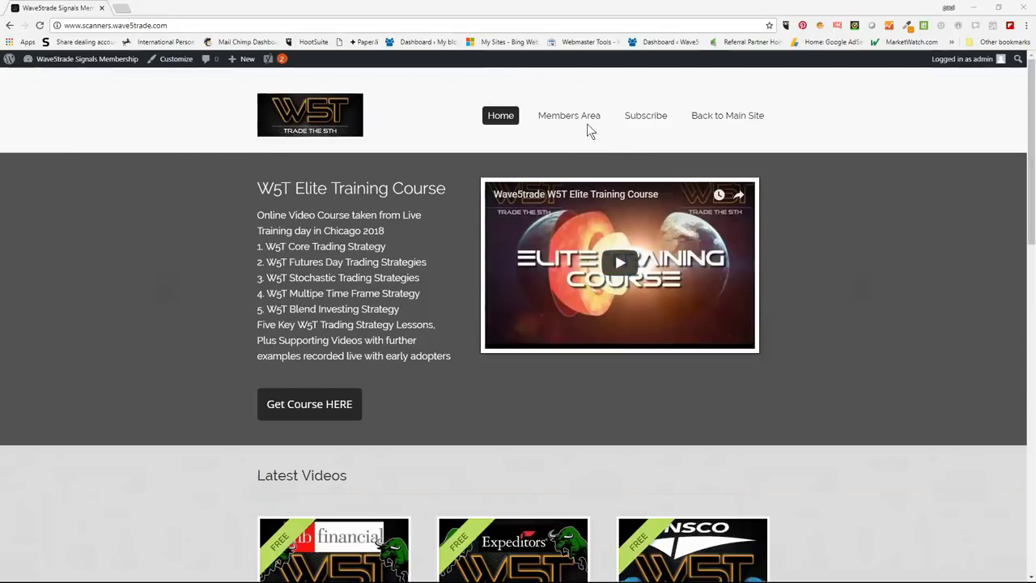
- Go to the Members Area of the WaveStrade Signals Membership site
mouse_move(569, 122)
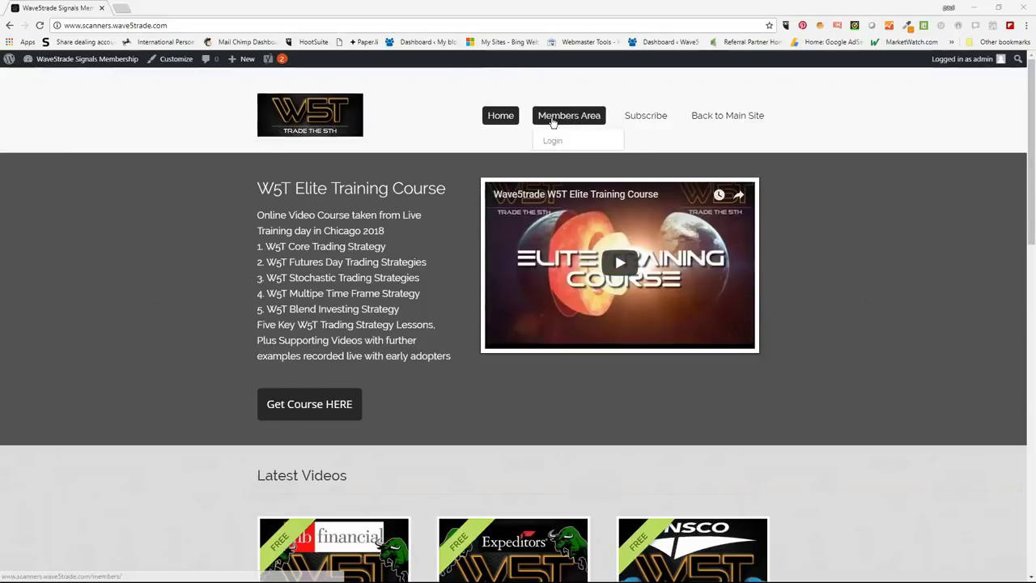
click(553, 122)
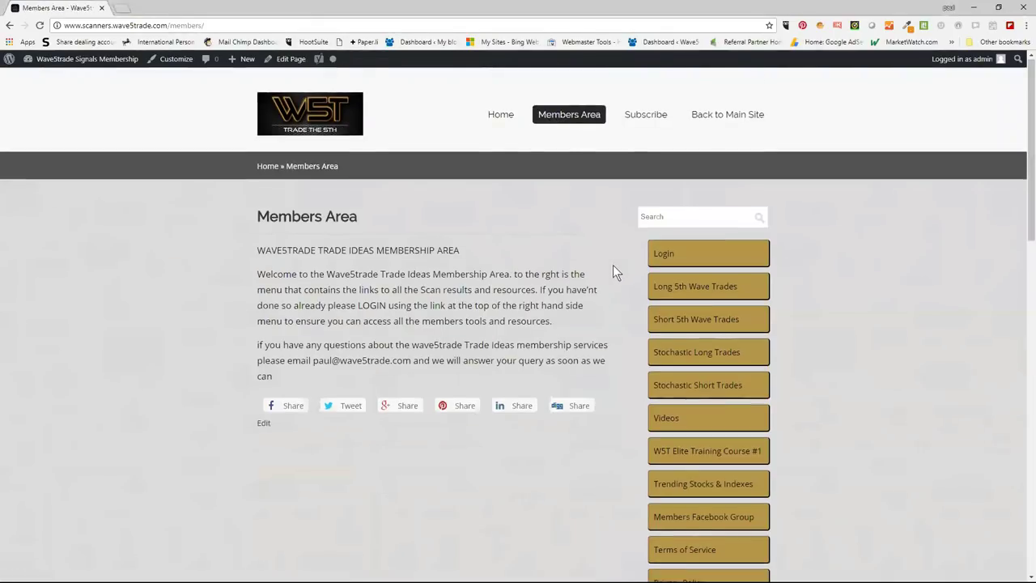
scroll(613, 272, down, 2)
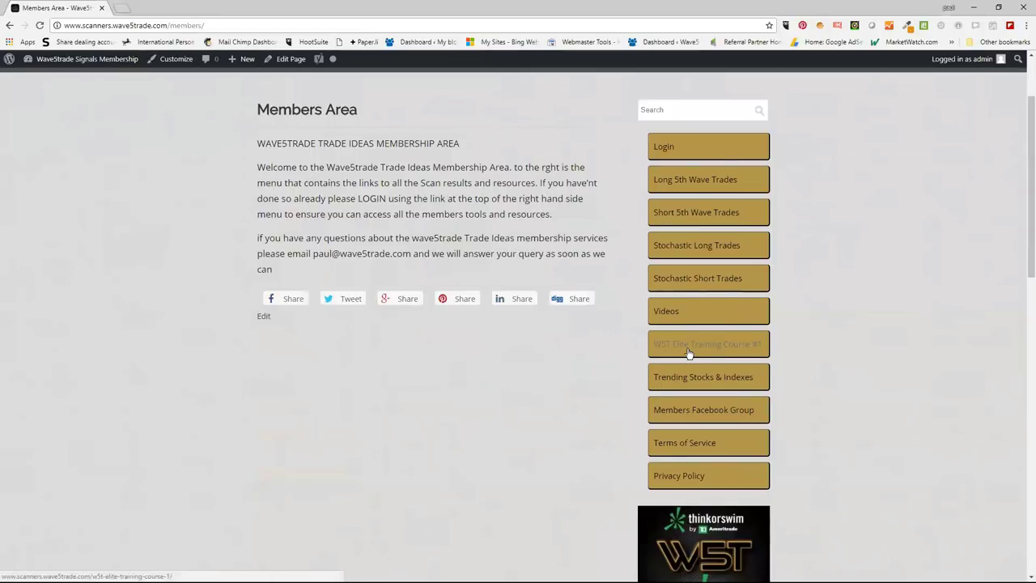
- Open W5T Elite Training Course #1, review its five strategy lessons, and open Lesson 2
click(687, 354)
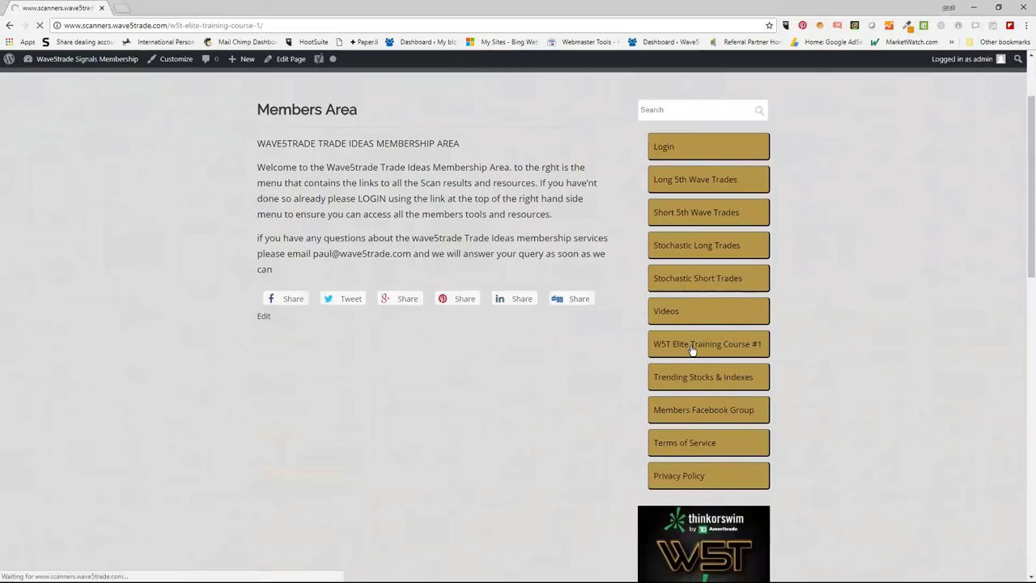
scroll(586, 332, down, 1)
scroll(586, 332, down, 3)
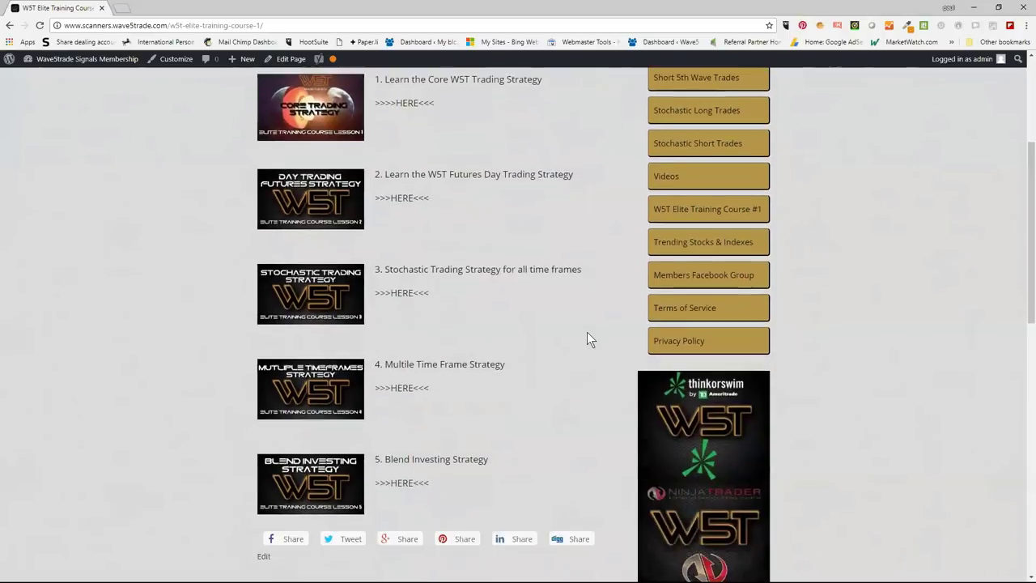
scroll(428, 210, up, 2)
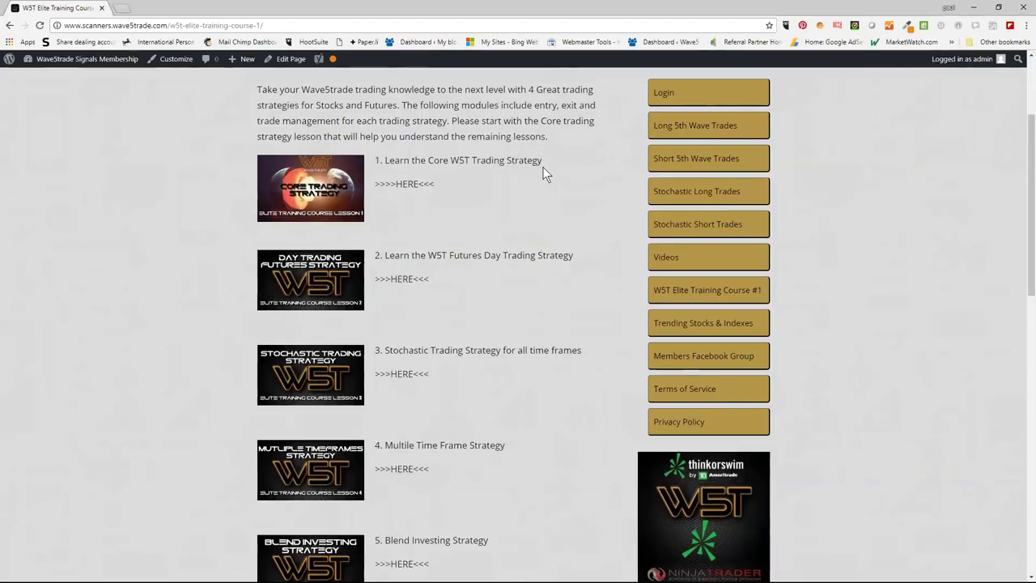
scroll(339, 281, down, 1)
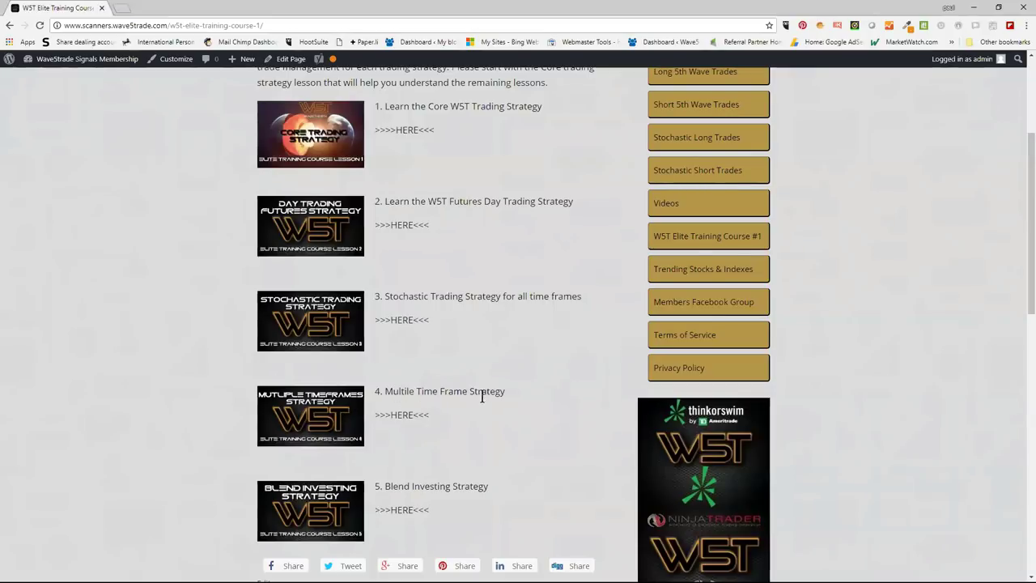
scroll(416, 445, down, 1)
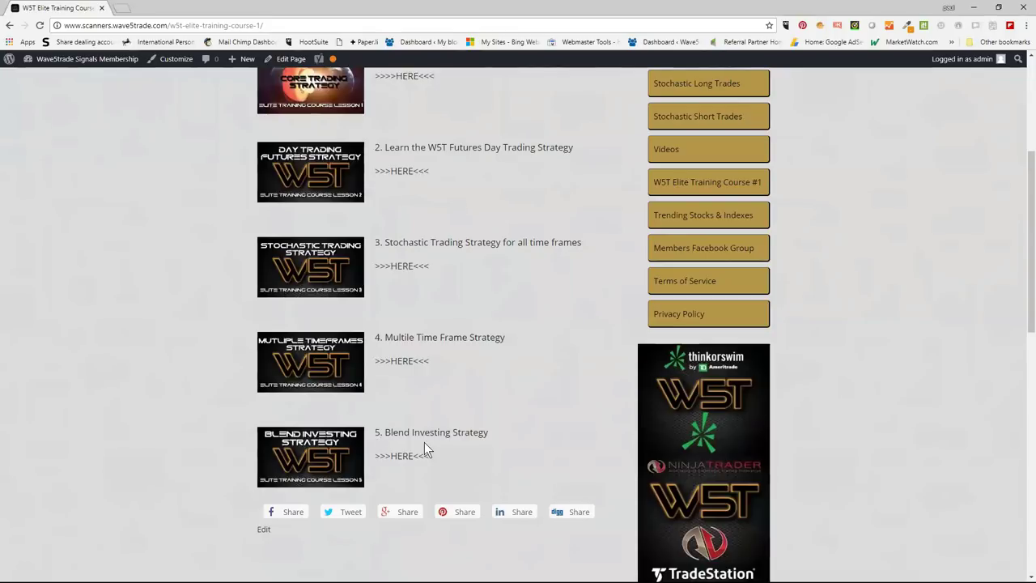
scroll(397, 432, up, 5)
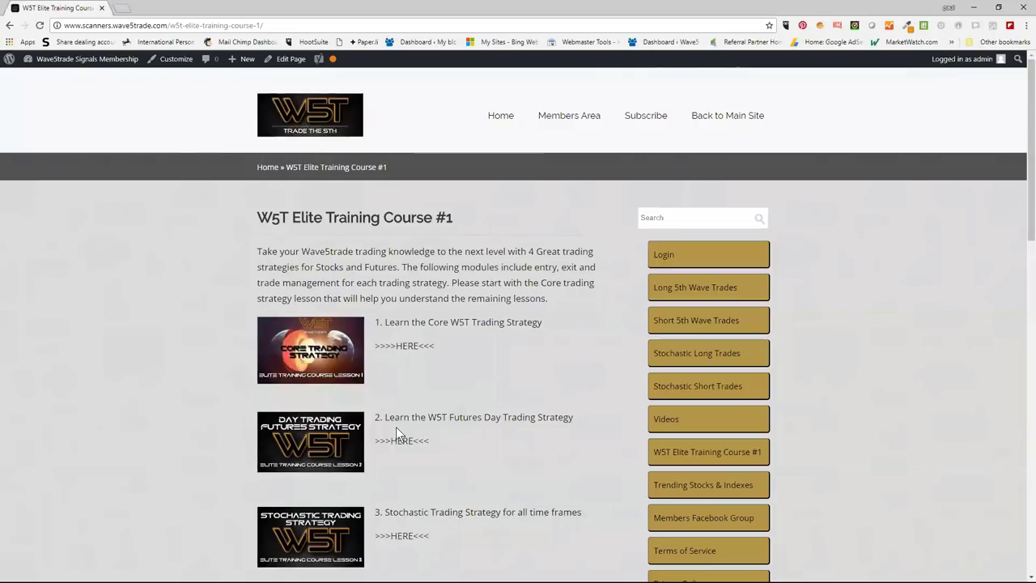
scroll(398, 437, down, 1)
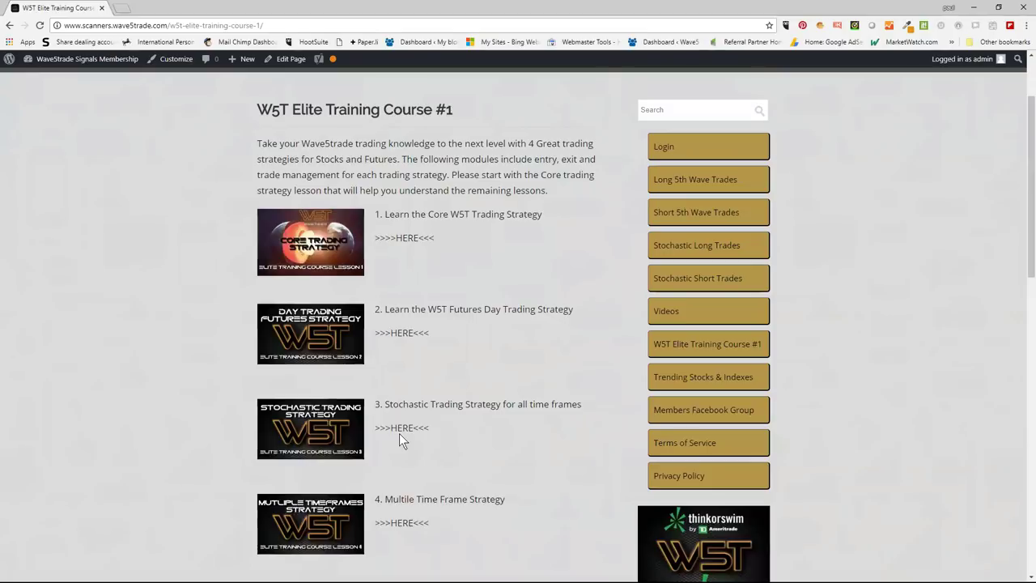
click(398, 333)
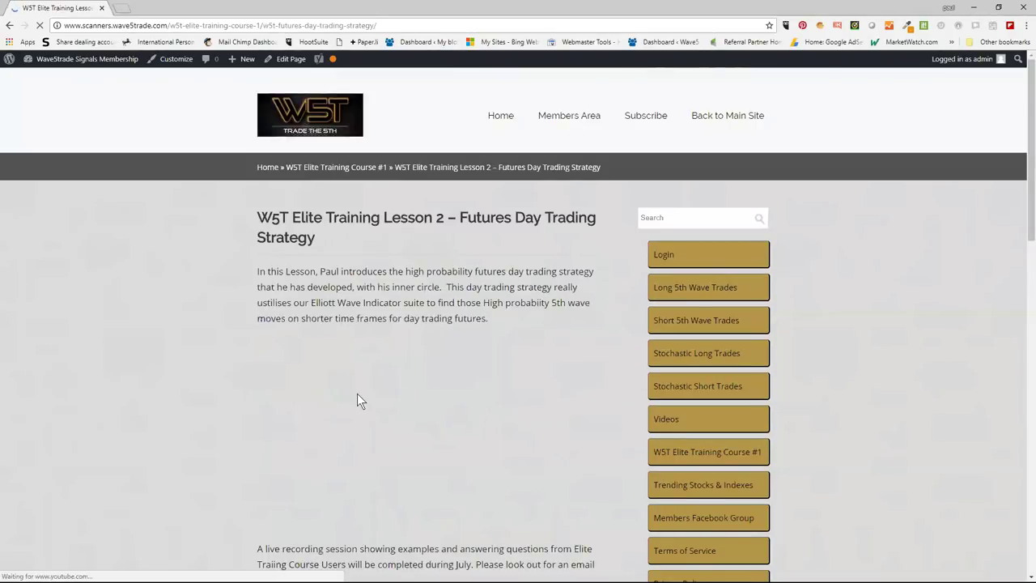
- Review the Lesson 2 futures day trading page and video, then go to Subscribe
scroll(409, 303, down, 1)
scroll(409, 303, down, 1)
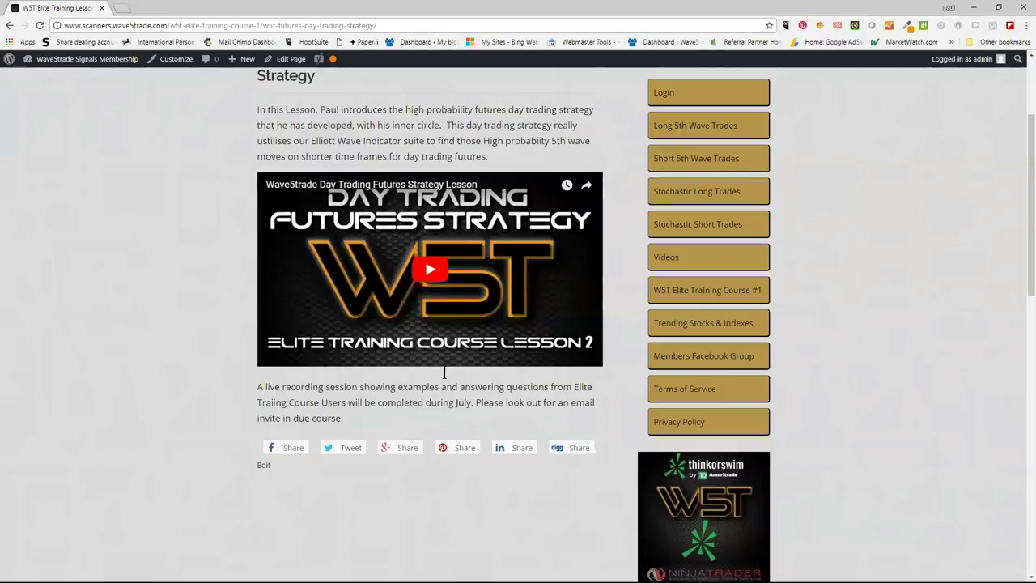
scroll(534, 353, up, 1)
scroll(532, 353, up, 2)
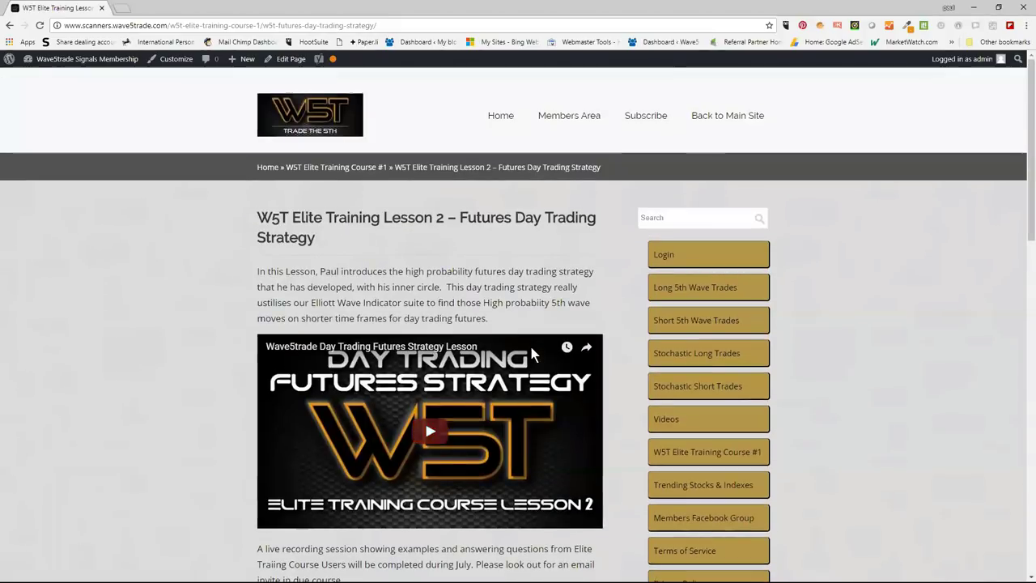
scroll(589, 260, down, 4)
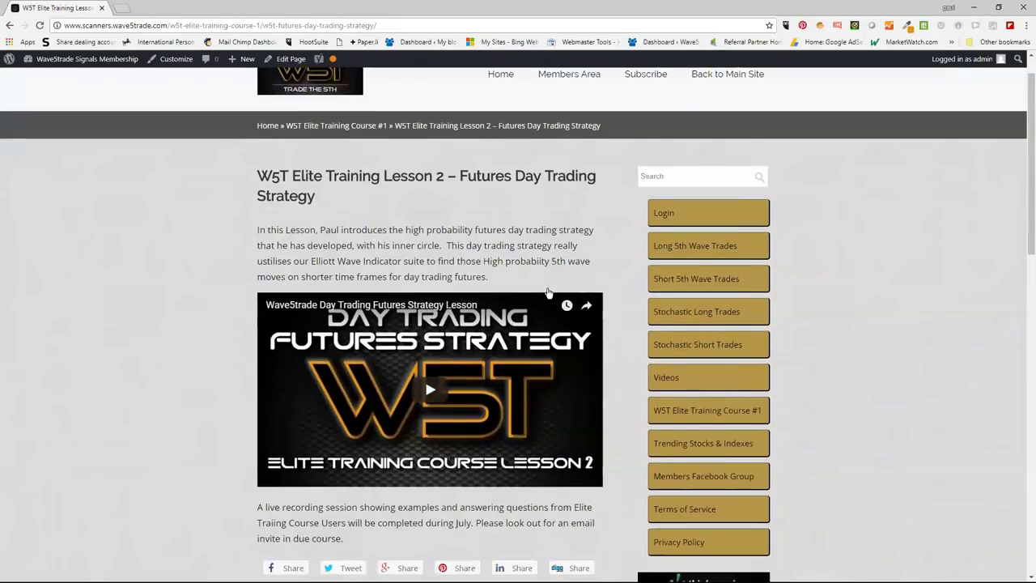
scroll(590, 310, up, 4)
click(660, 287)
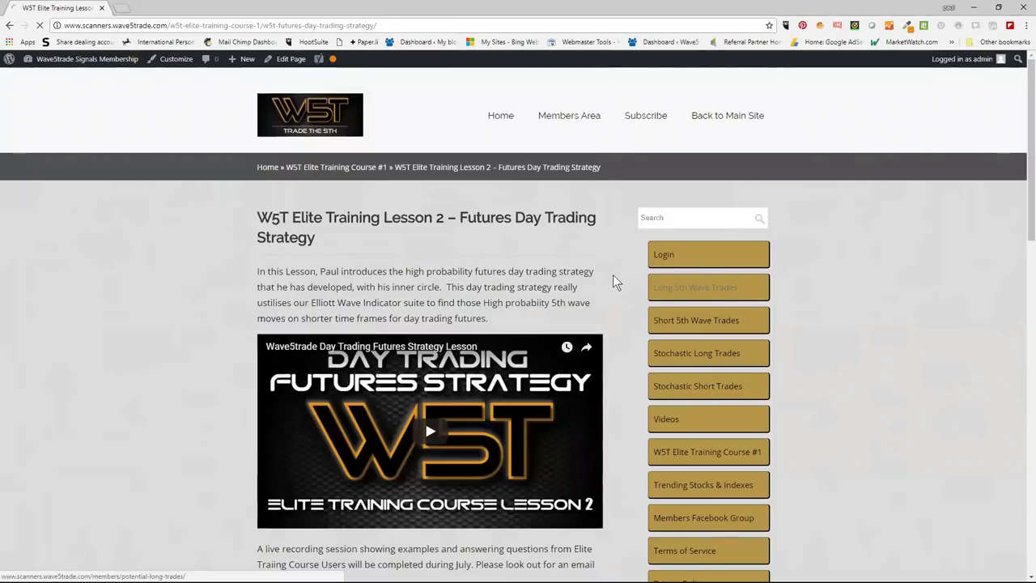
- Copy the Subscribe page's web address, then return to the W5T Elite Training Course #1 page
scroll(553, 254, down, 2)
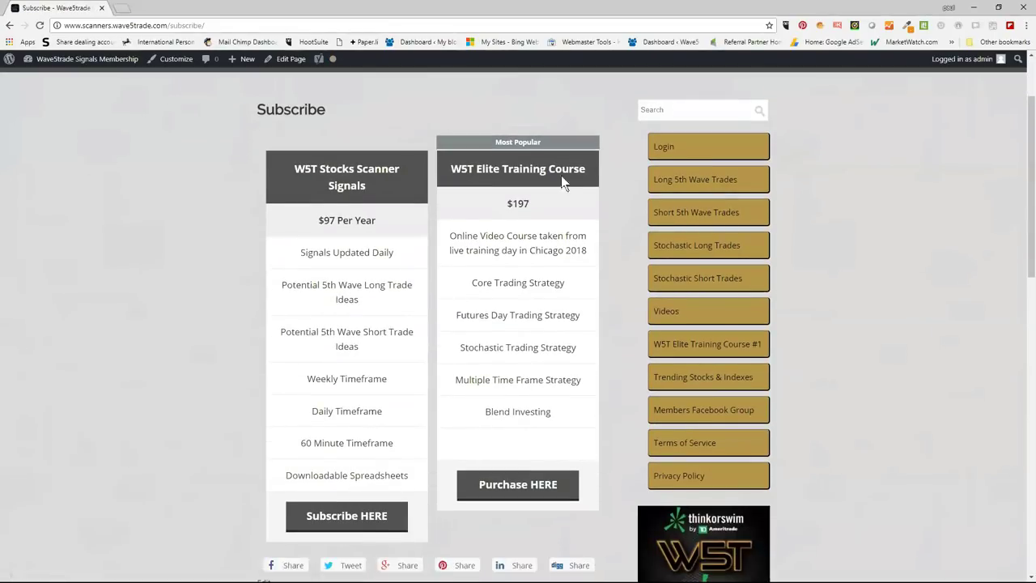
click(216, 25)
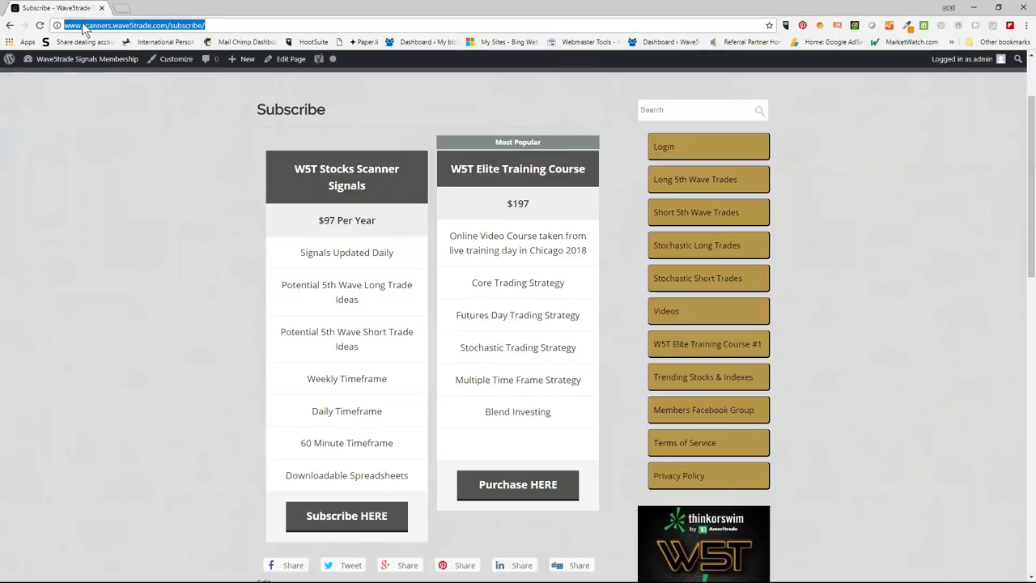
right_click(85, 25)
click(105, 63)
key(alt+Tab)
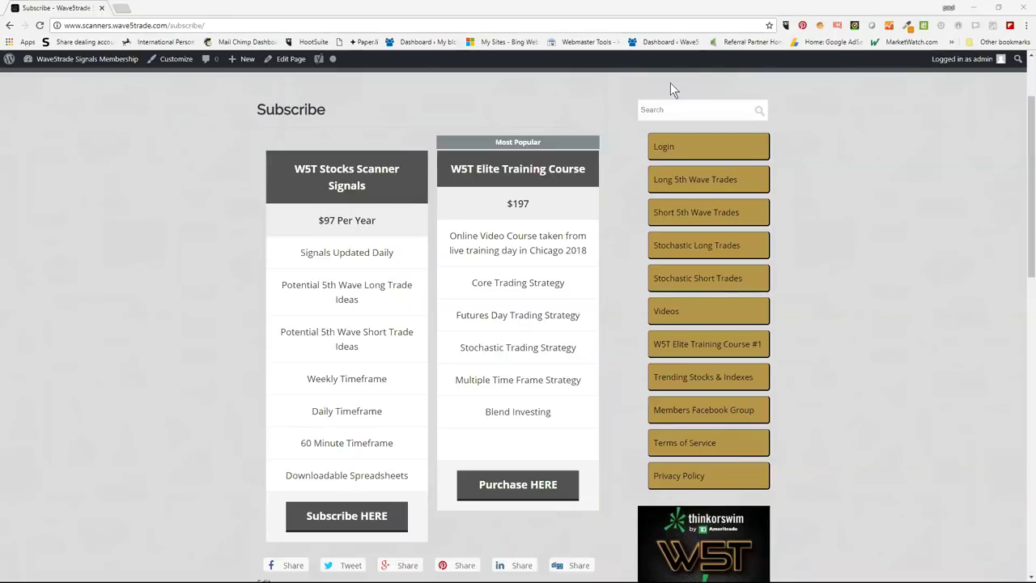
click(700, 346)
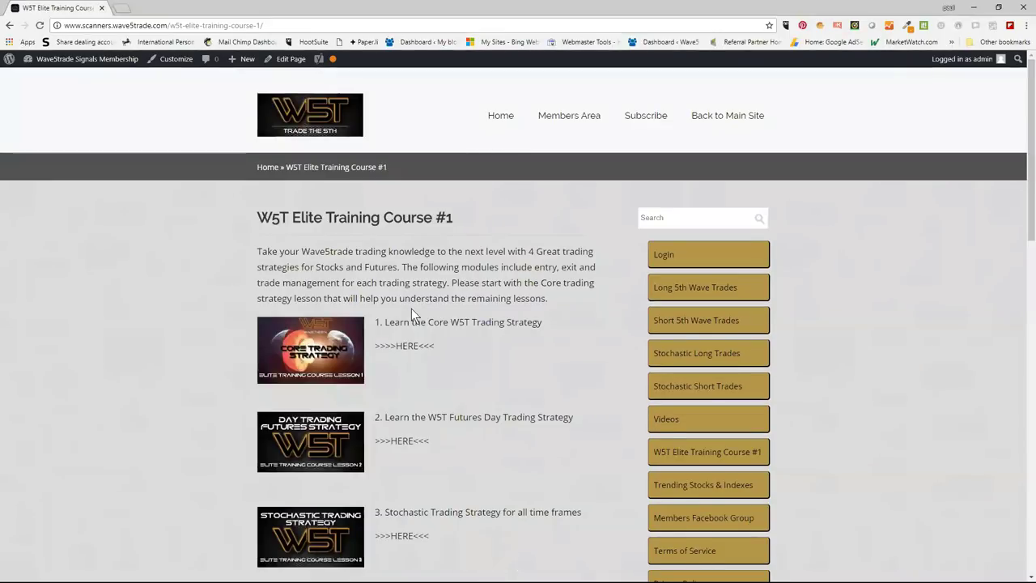
- Review the Course #1 lesson list and reopen the Lesson 2 futures day trading page
scroll(411, 312, down, 4)
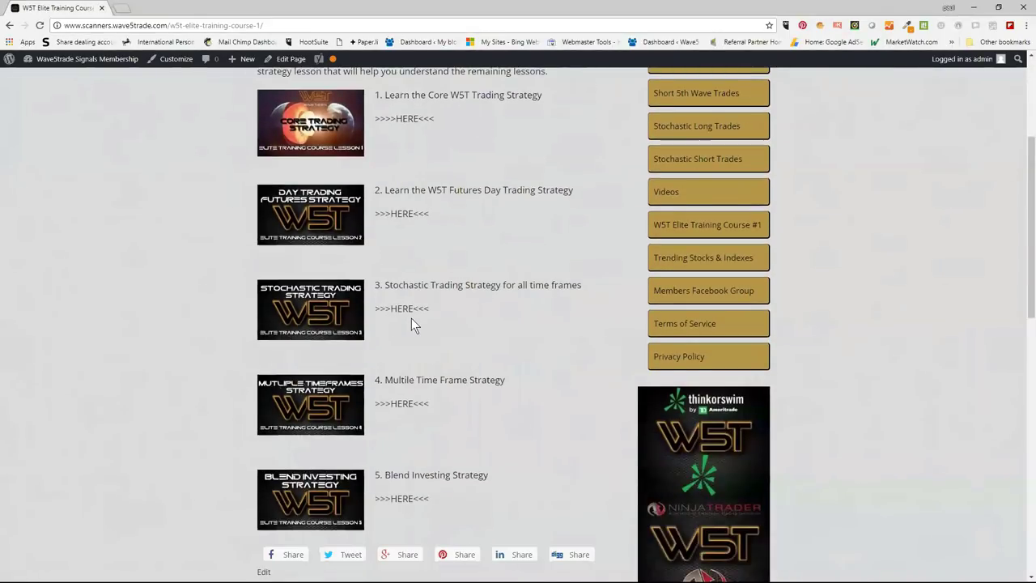
scroll(411, 324, up, 2)
scroll(411, 387, down, 1)
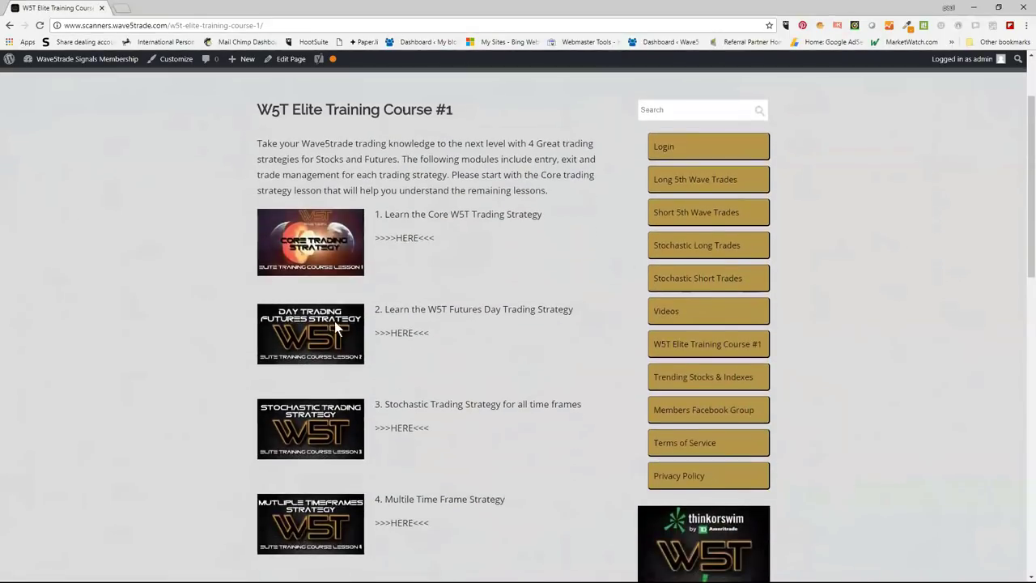
scroll(358, 444, down, 1)
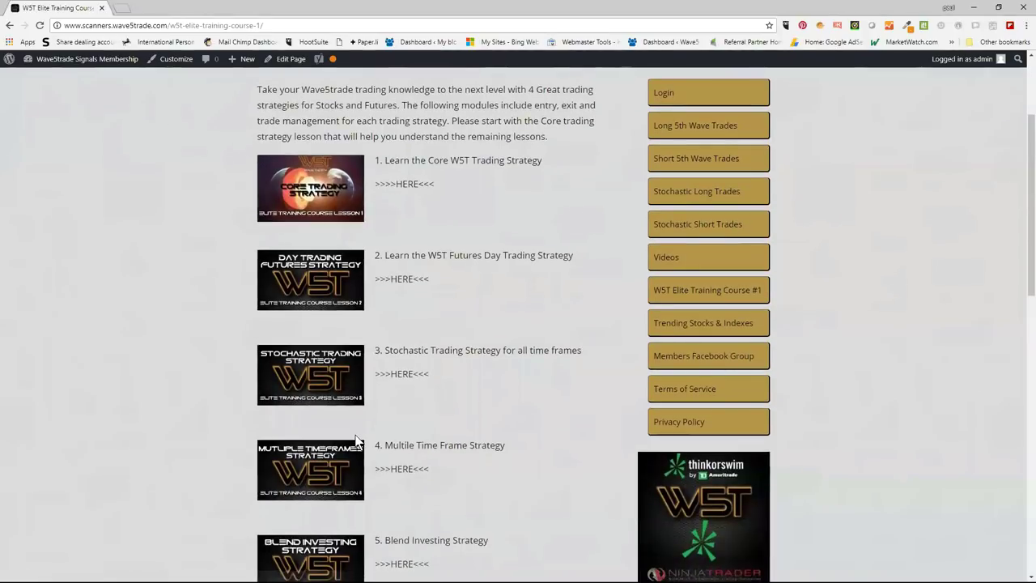
scroll(357, 441, down, 2)
scroll(351, 414, up, 2)
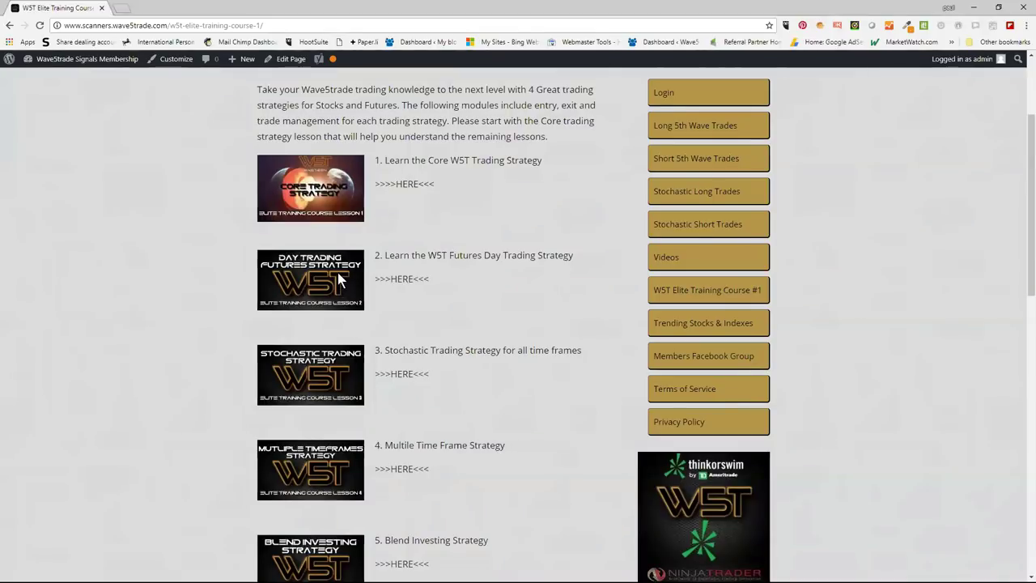
click(413, 281)
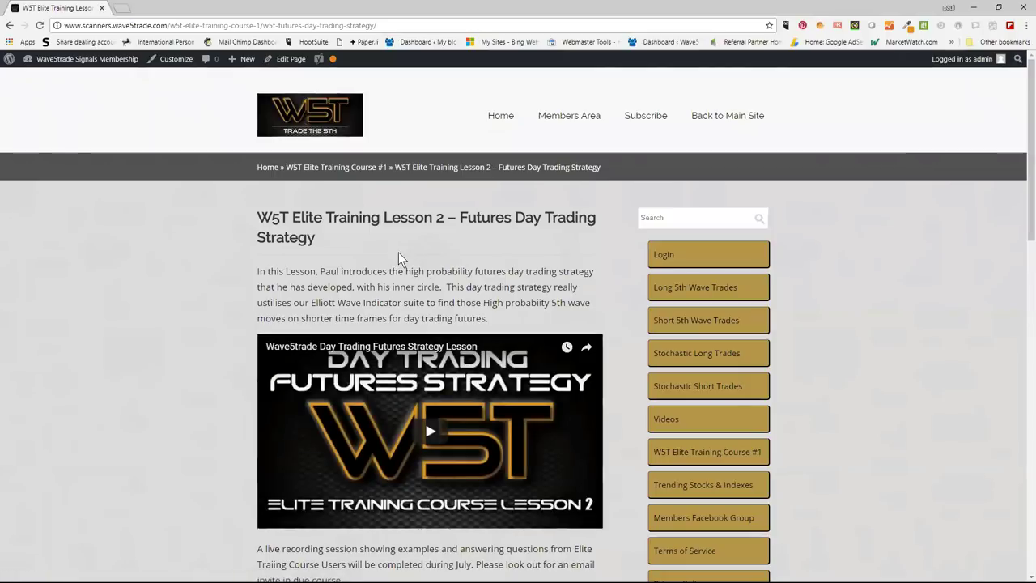
- Restore and close the browser to reveal the TradeStation RL daily chart
scroll(398, 257, down, 3)
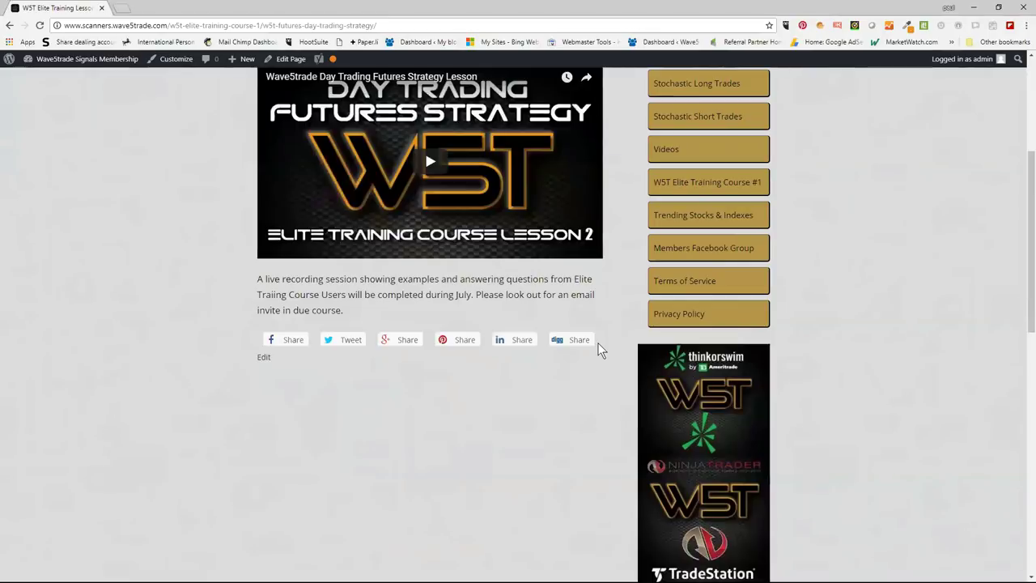
scroll(570, 336, up, 3)
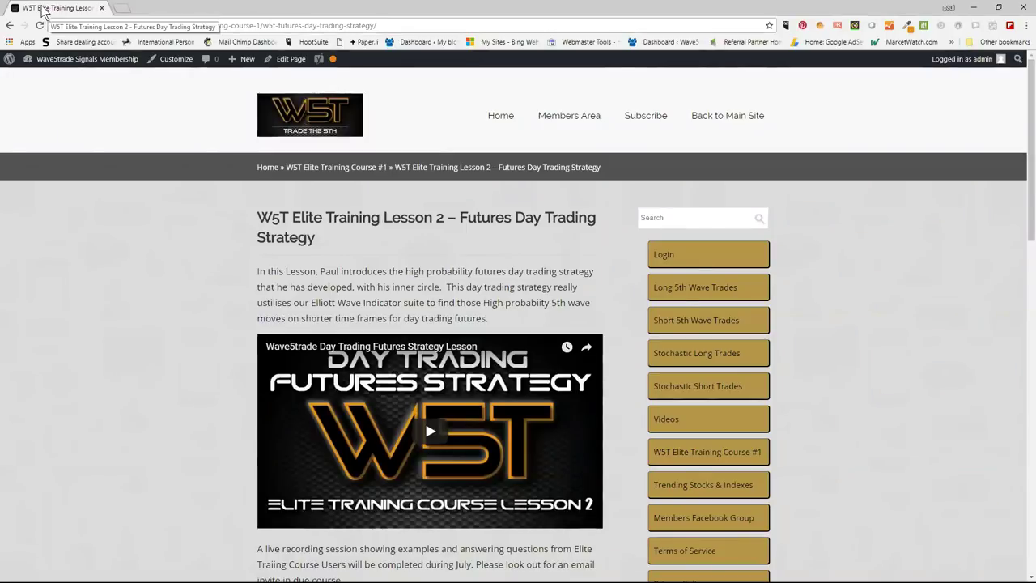
double_click(119, 17)
click(125, 6)
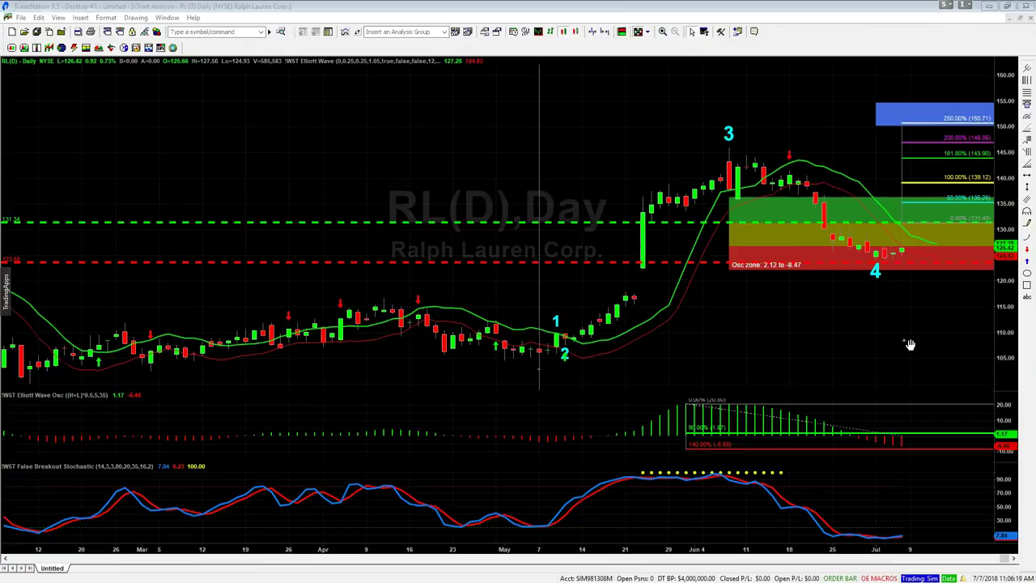
drag(855, 347, 788, 329)
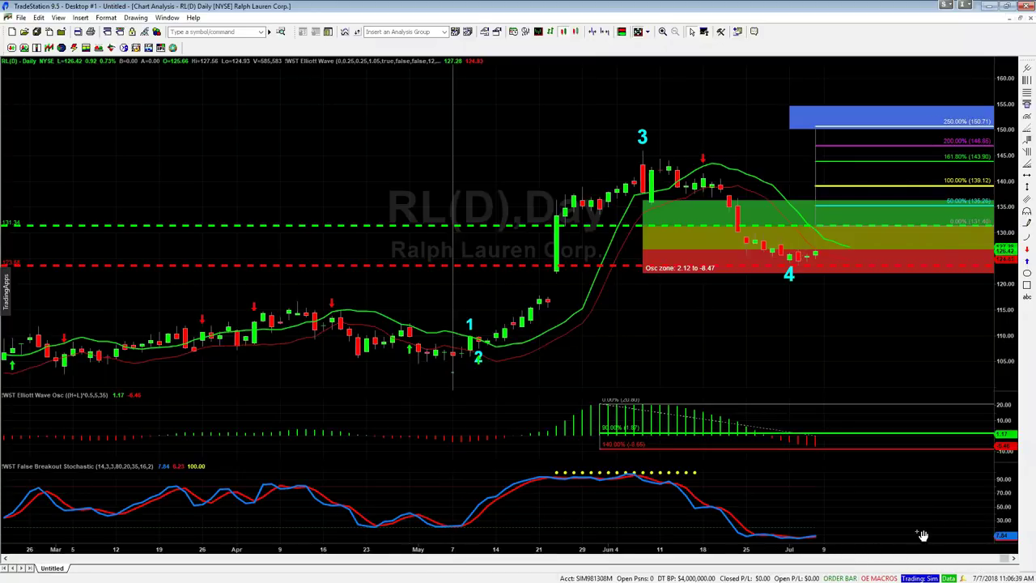
key(Down)
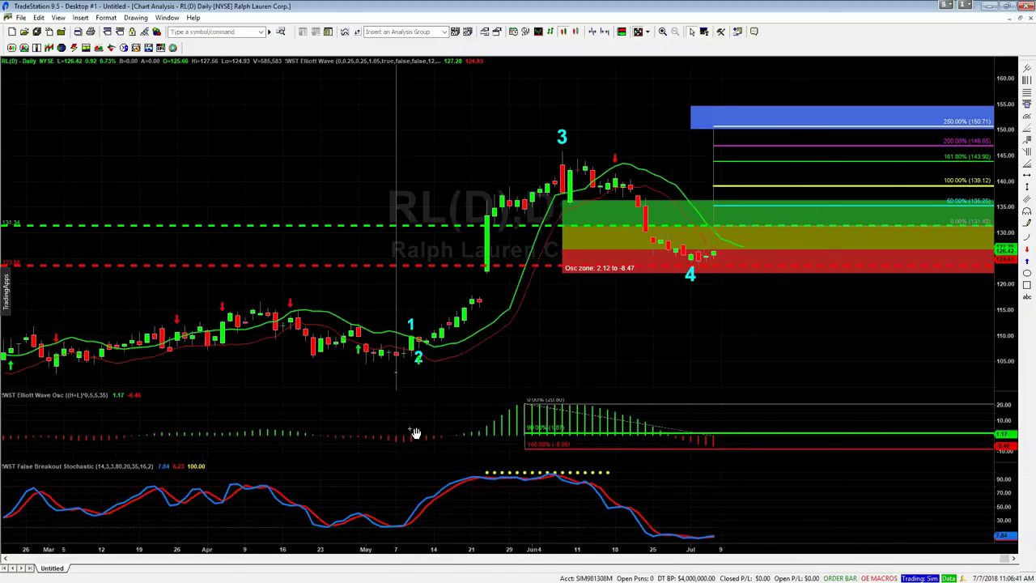
key(Down)
drag(453, 353, 638, 328)
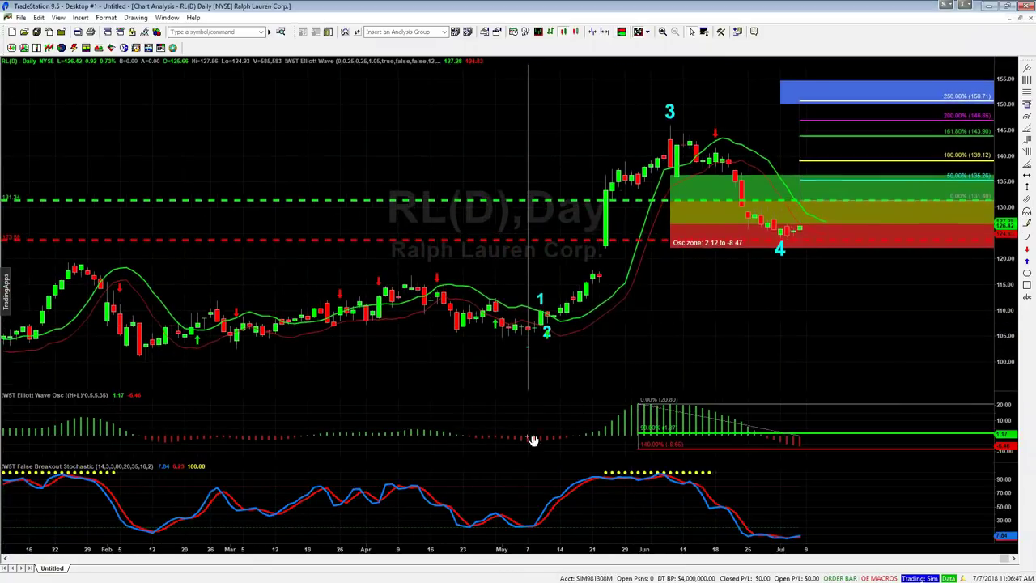
scroll(388, 534, down, 2)
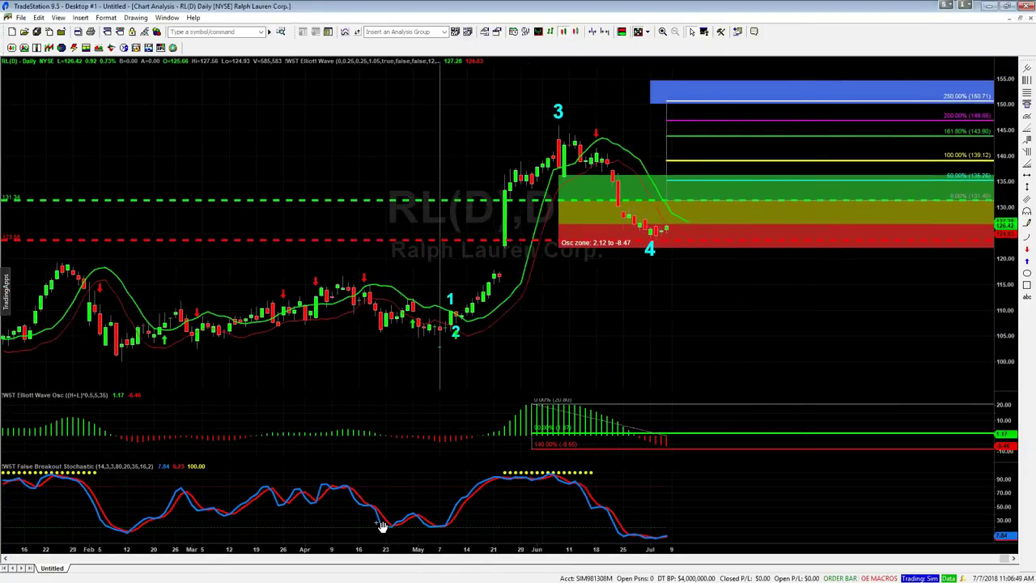
drag(351, 337, 664, 326)
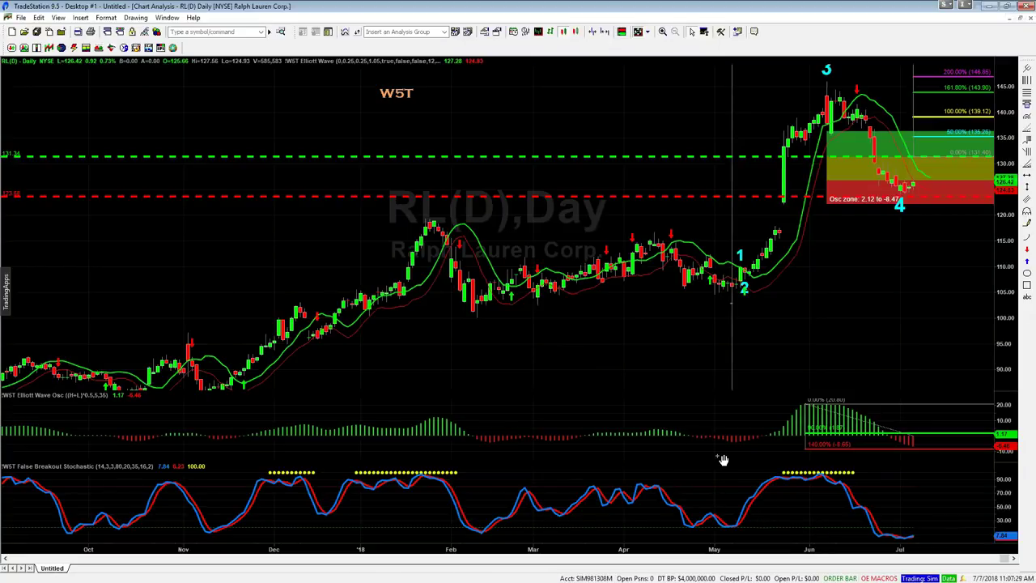
scroll(885, 370, up, 3)
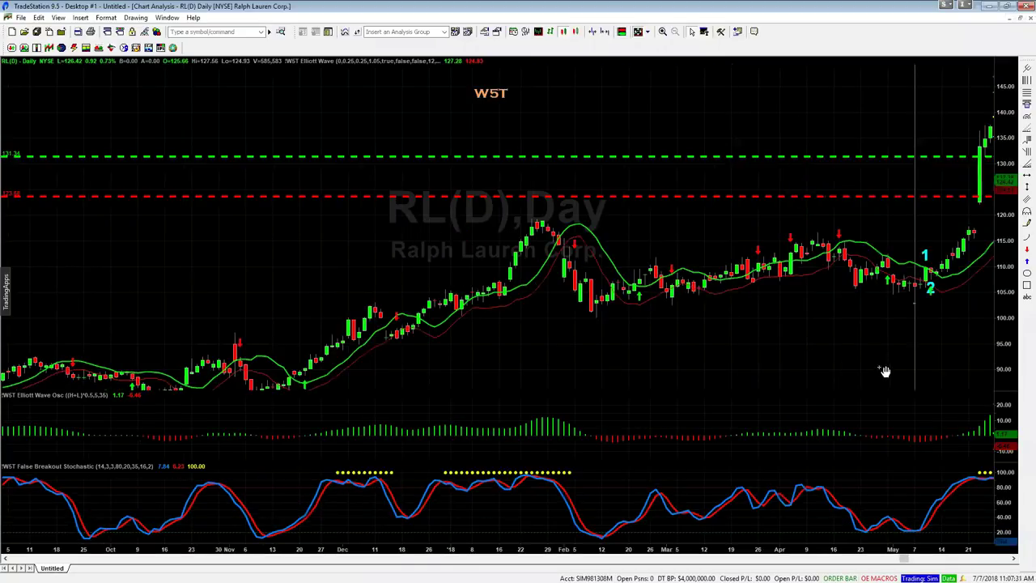
scroll(460, 358, up, 3)
scroll(776, 314, down, 3)
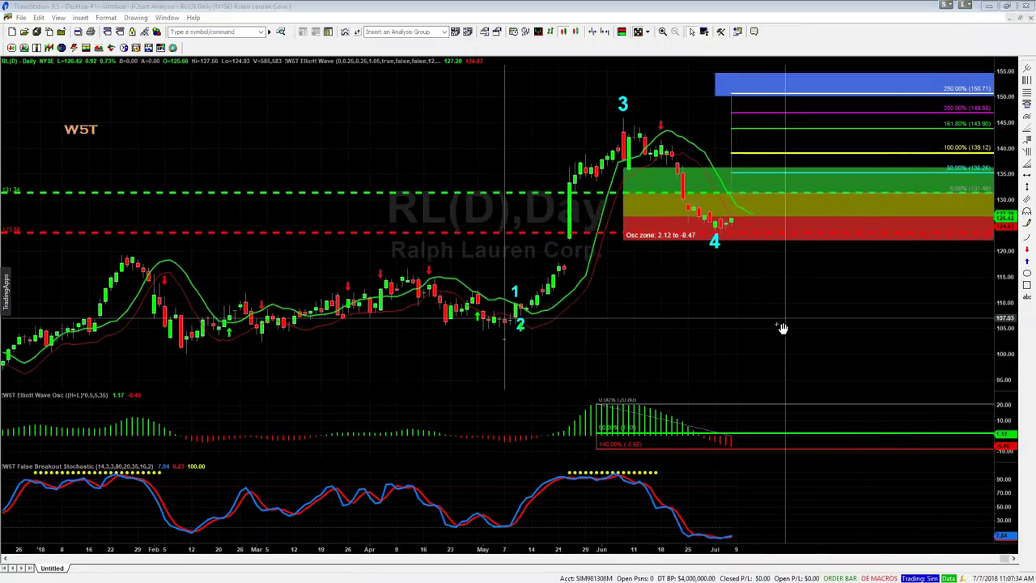
scroll(809, 331, up, 2)
scroll(753, 328, down, 4)
scroll(736, 329, up, 3)
scroll(647, 335, down, 4)
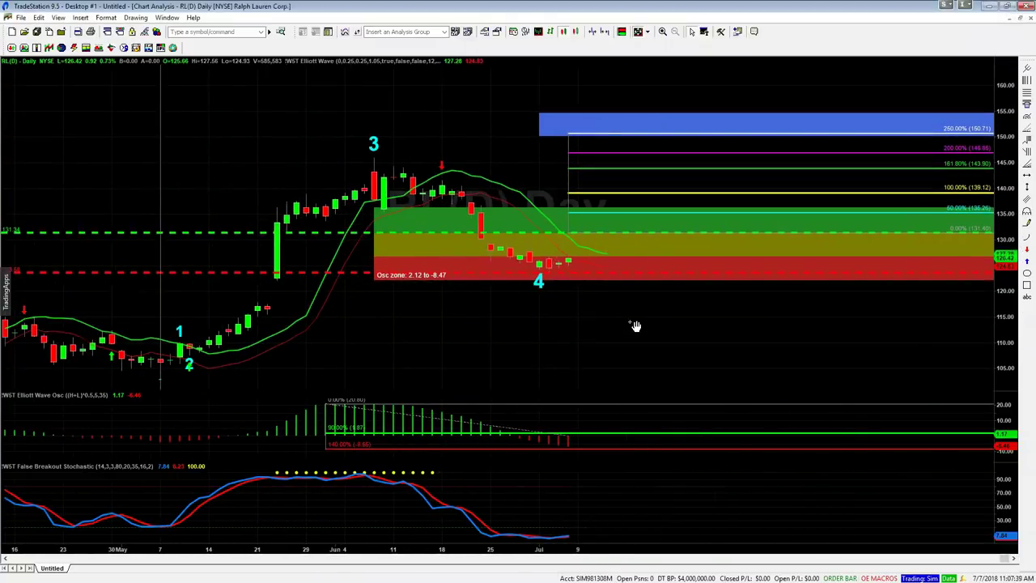
scroll(851, 315, up, 3)
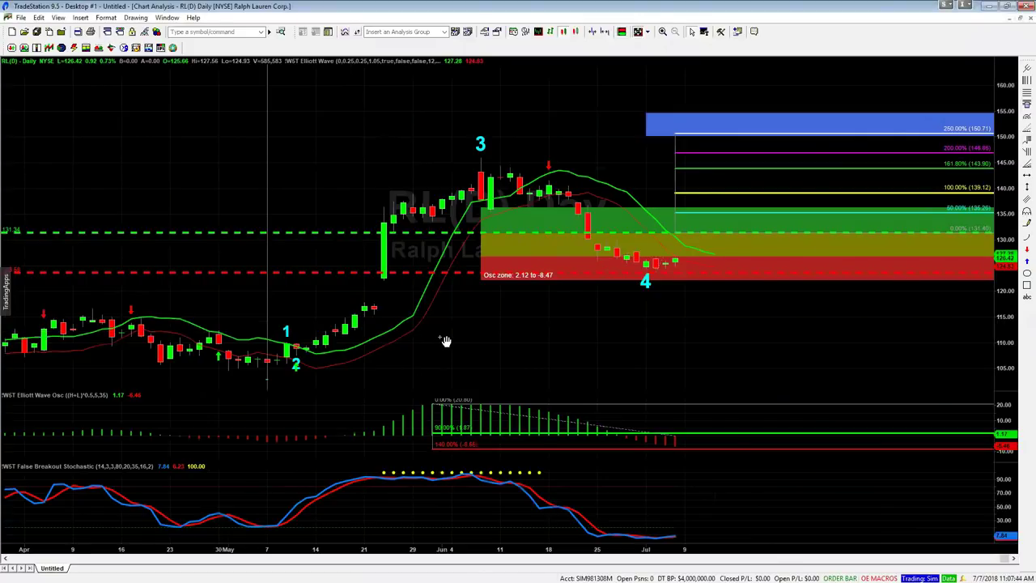
scroll(460, 341, up, 3)
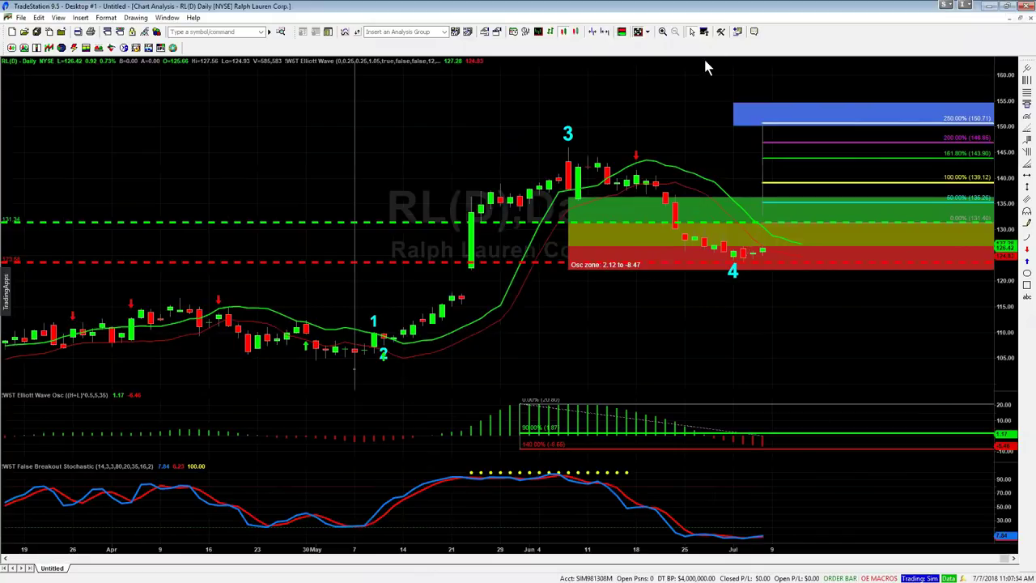
click(754, 33)
click(355, 371)
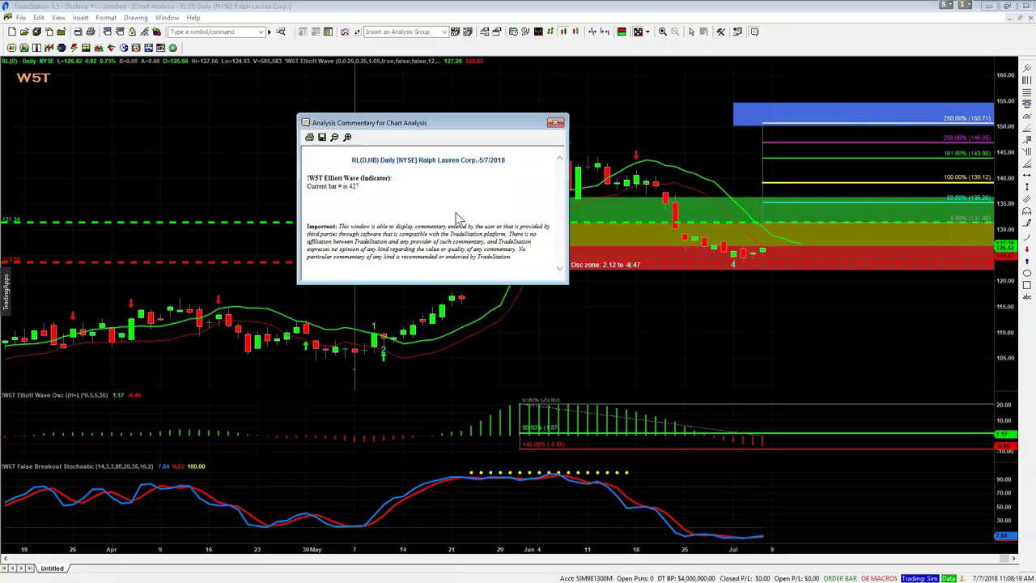
click(555, 122)
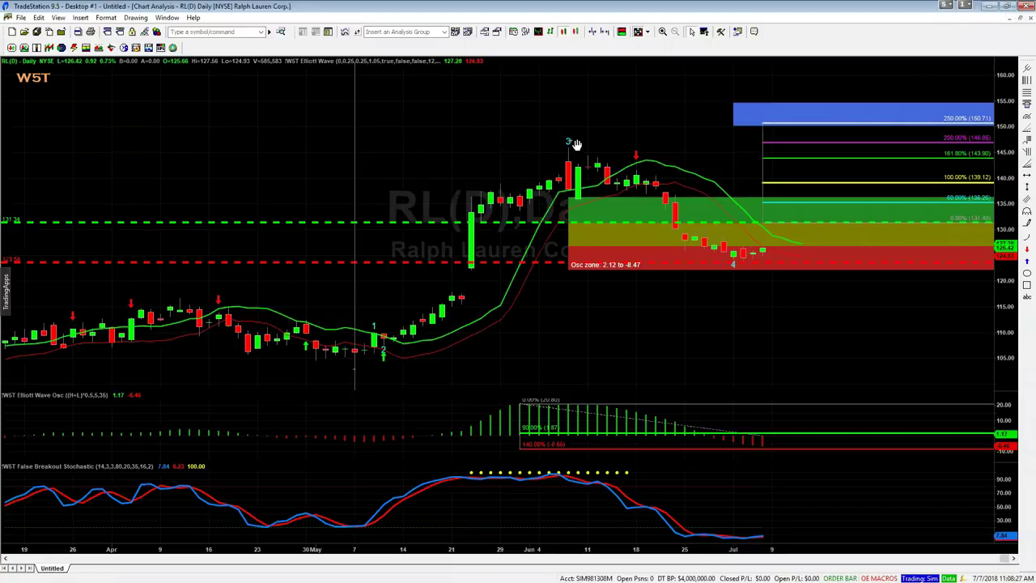
- Format the wave 3 label text as bold, font size 28
right_click(571, 142)
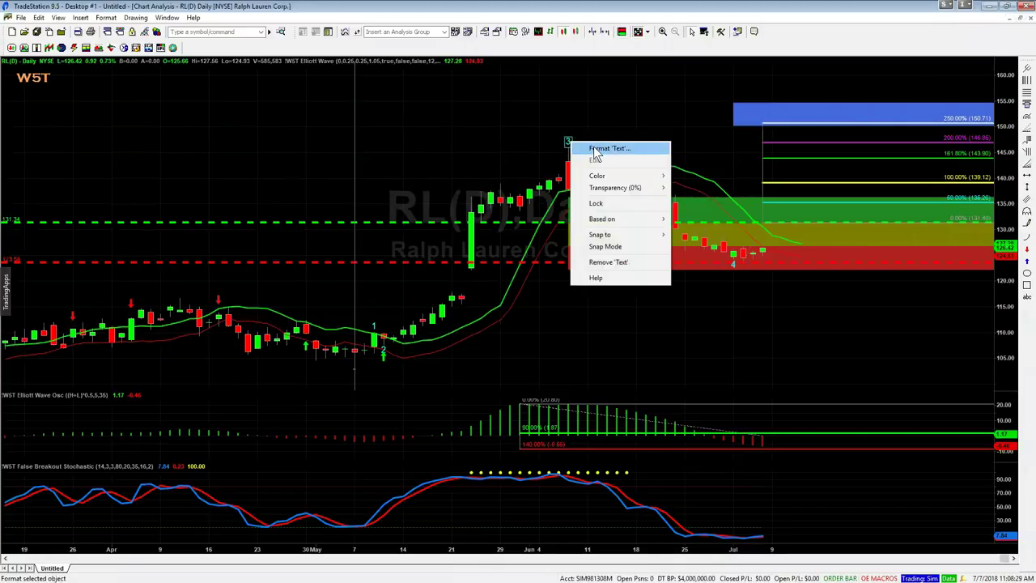
click(608, 149)
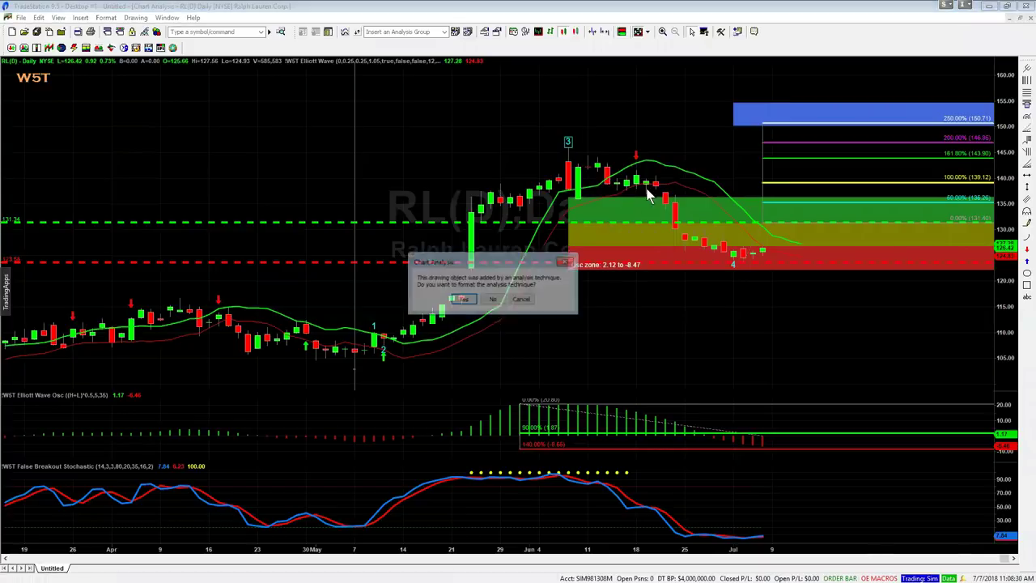
click(493, 300)
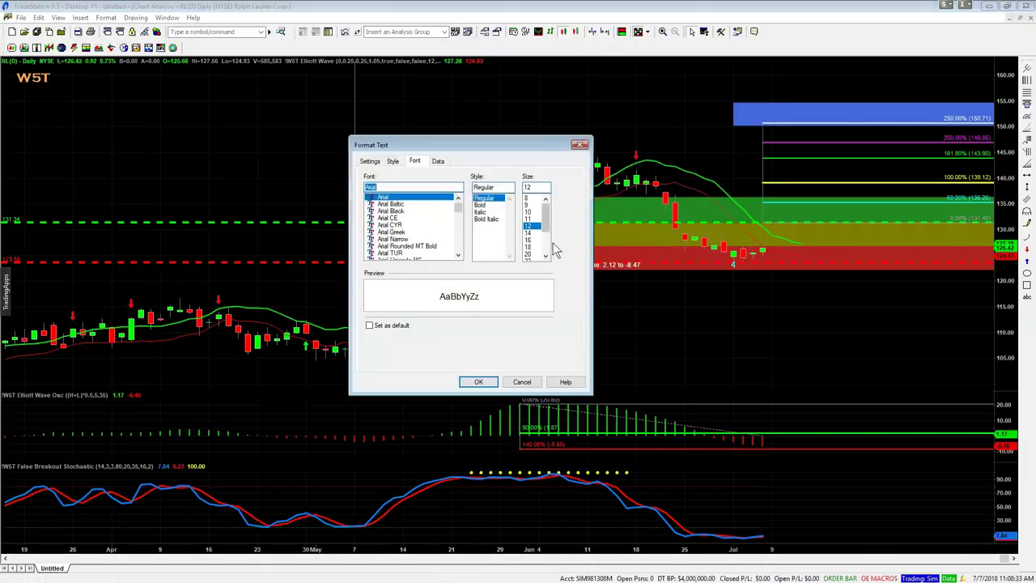
click(545, 257)
click(546, 257)
click(546, 258)
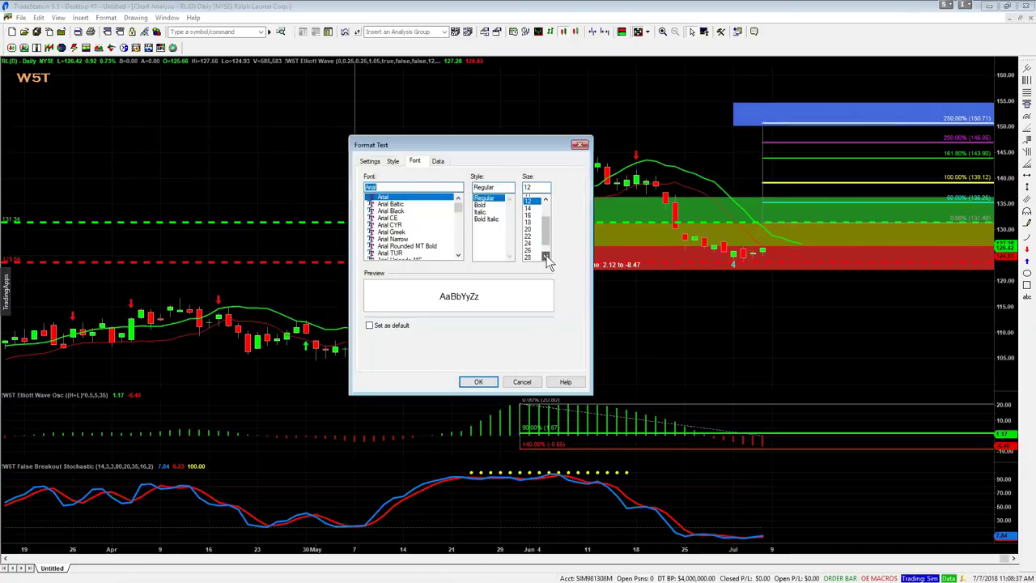
click(531, 254)
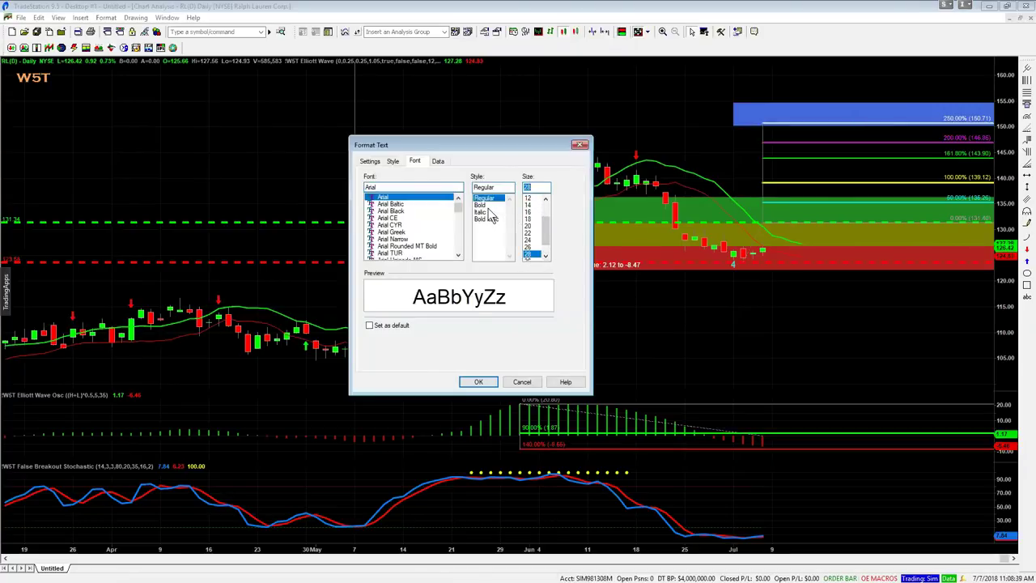
click(480, 205)
click(478, 381)
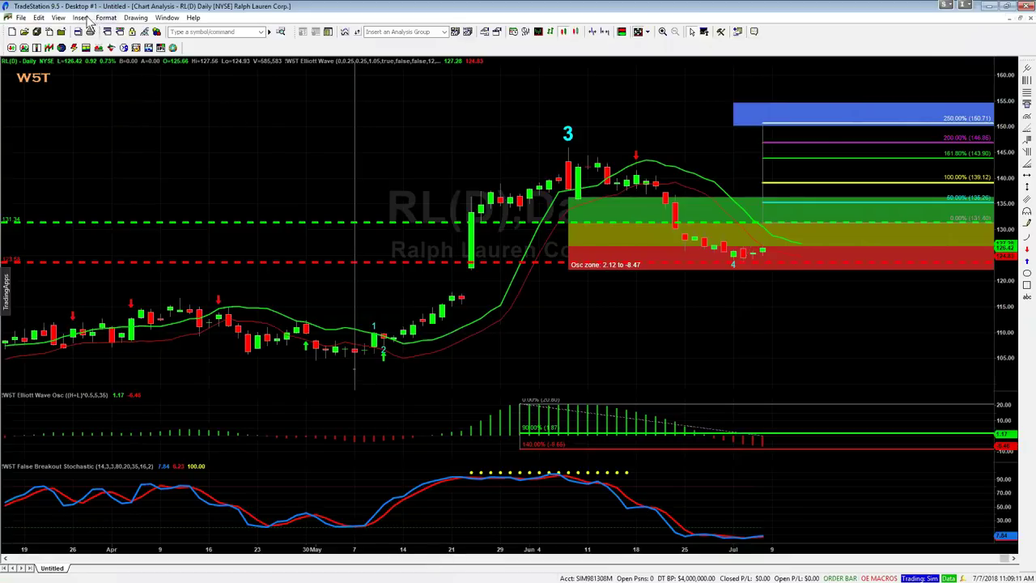
- Draw a trendline from the May wave 2 low to just above the wave 3 peak
click(134, 18)
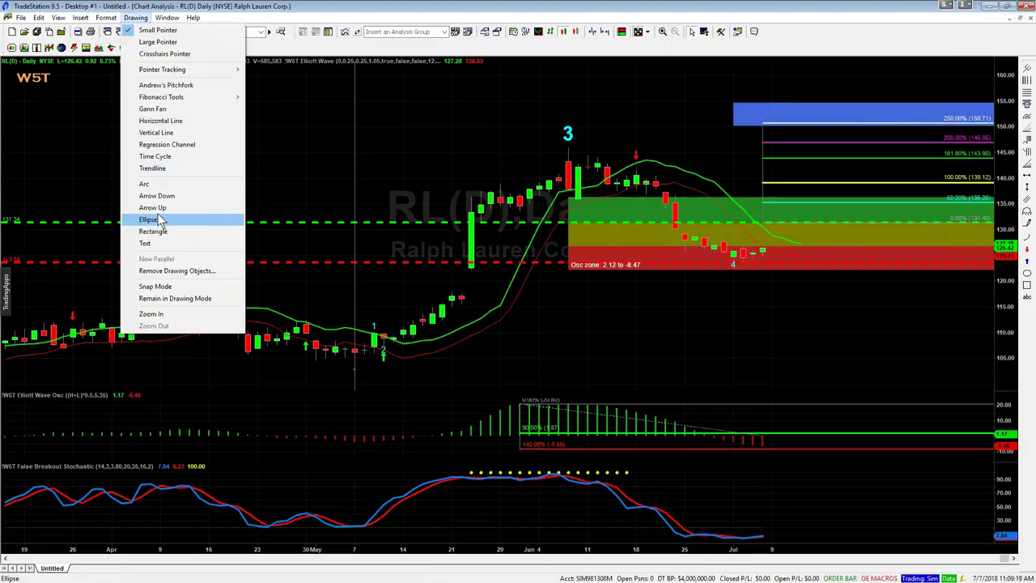
click(158, 167)
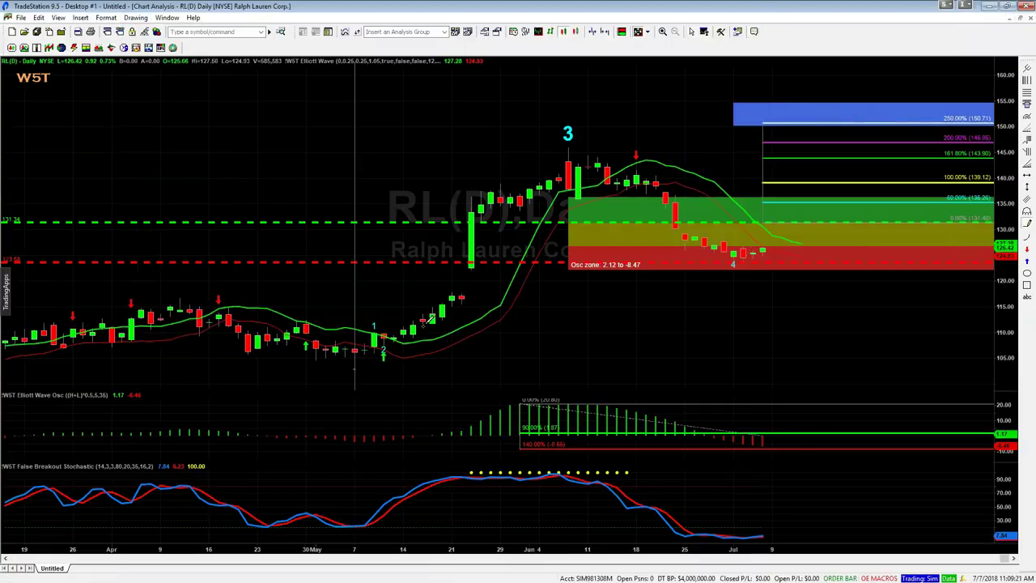
click(398, 330)
click(519, 199)
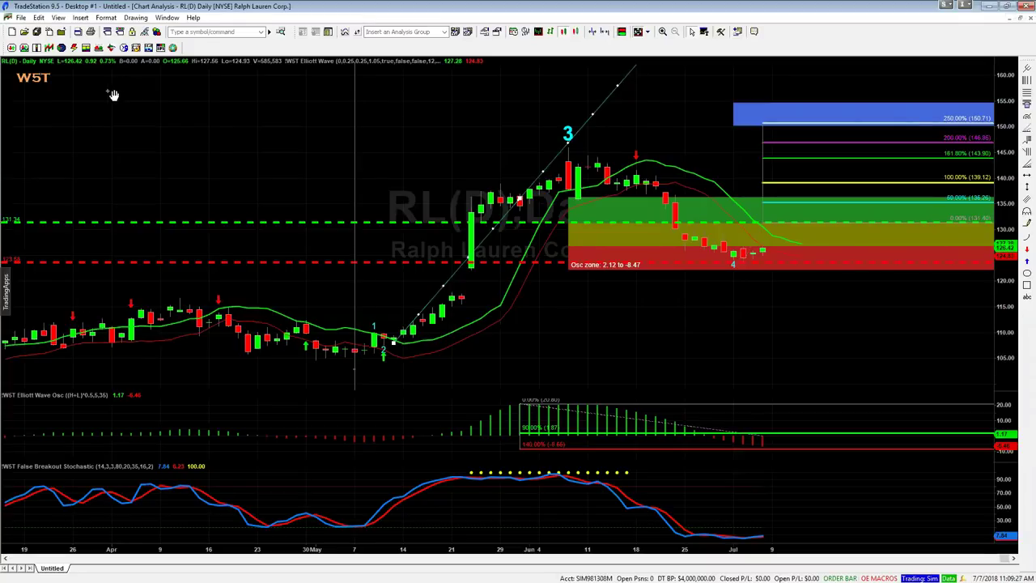
- Select the Horizontal Line drawing tool from the Drawing menu
click(106, 18)
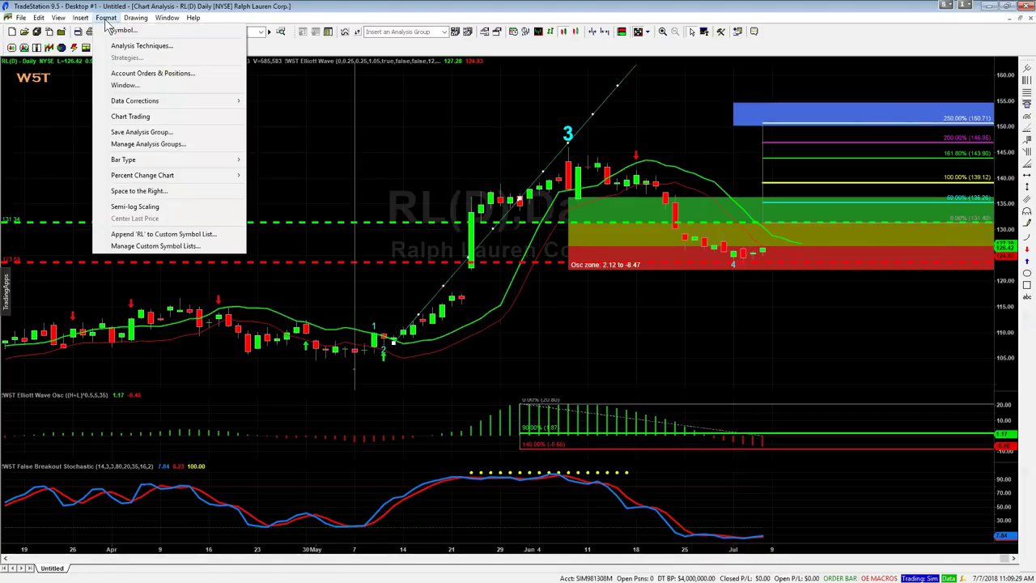
mouse_move(135, 18)
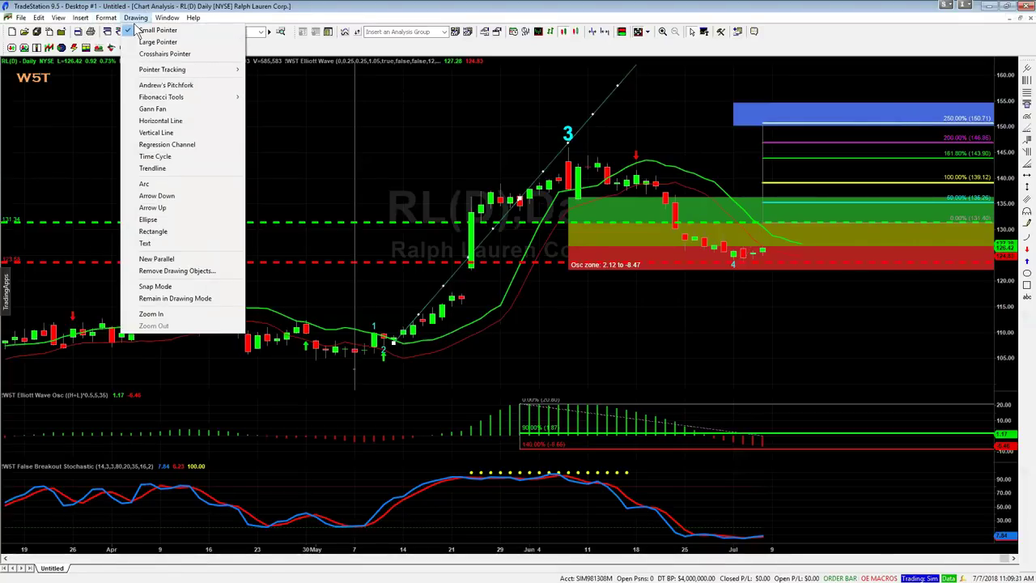
click(167, 122)
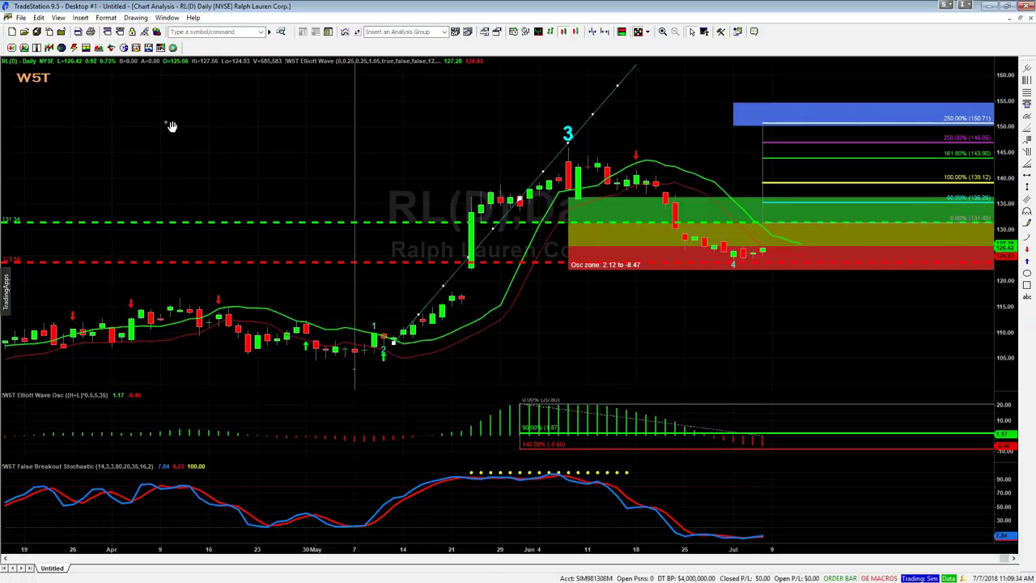
- Place a horizontal line and restyle the dashed support line near 115.85 as solid cyan
click(143, 302)
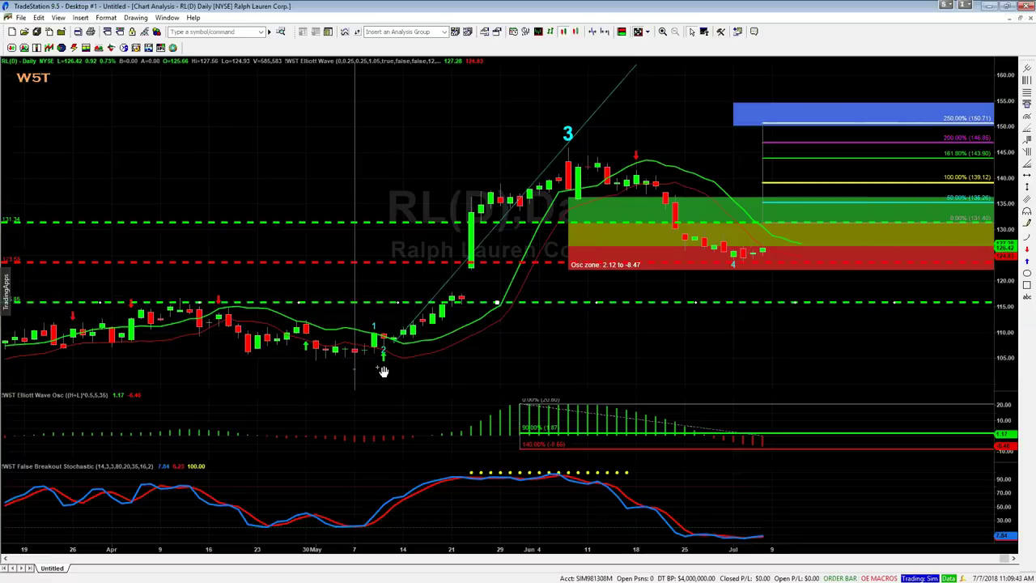
right_click(558, 304)
click(573, 310)
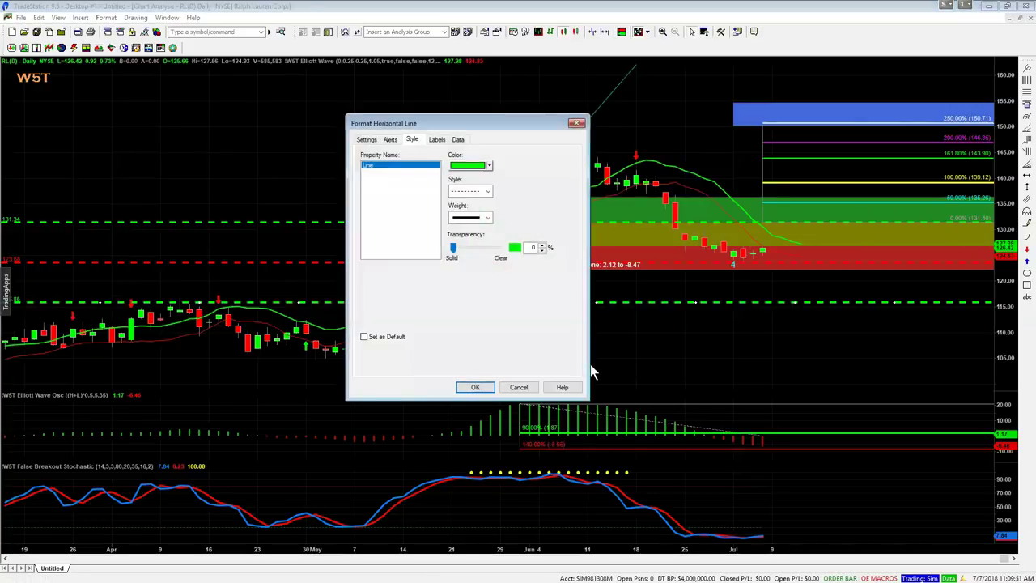
click(472, 168)
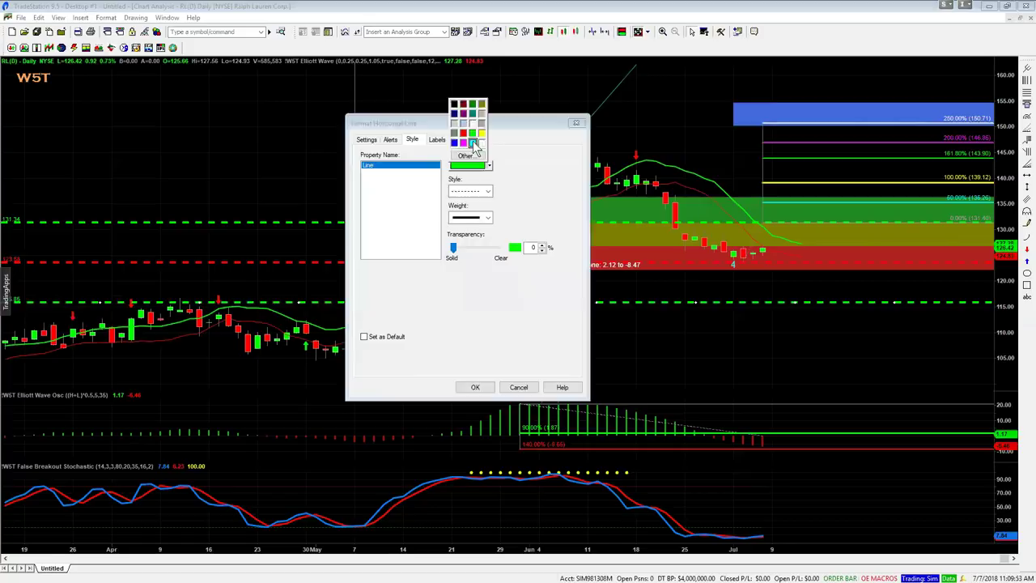
click(477, 147)
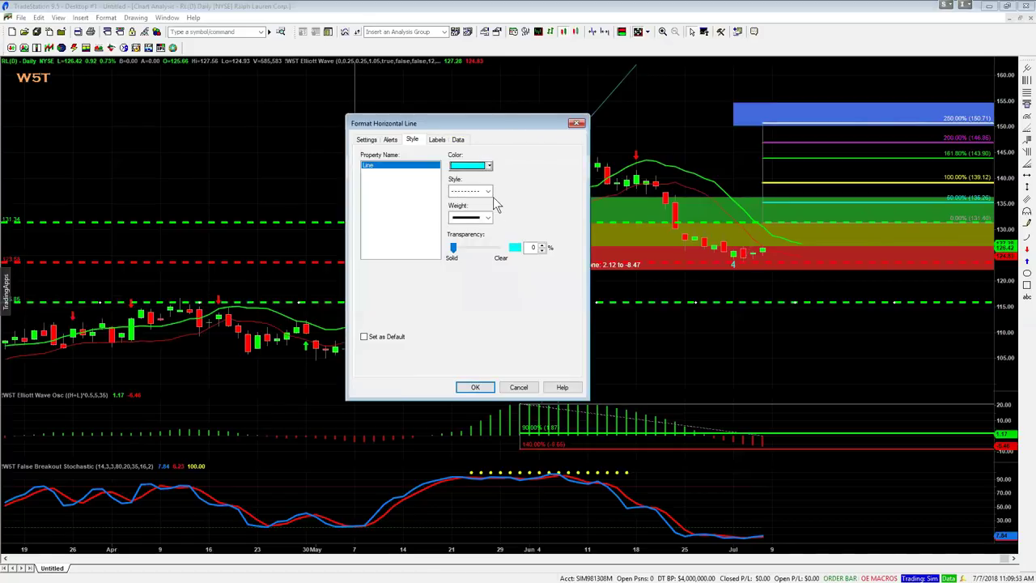
click(489, 193)
click(473, 207)
click(474, 386)
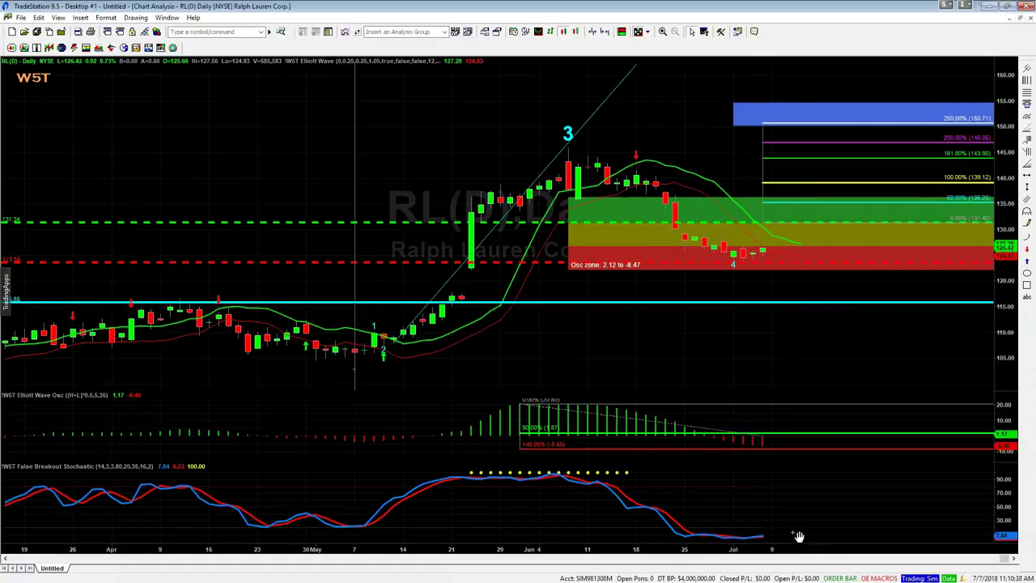
- Stretch the price scale, then format the wave 4 label as bold, size 28
scroll(890, 332, up, 5)
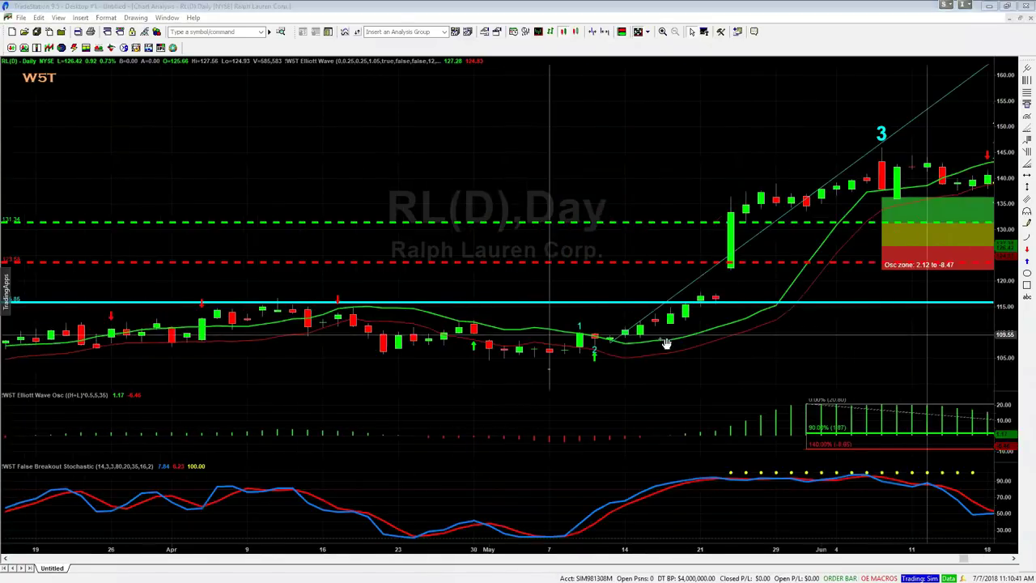
drag(1003, 338, 660, 287)
right_click(655, 283)
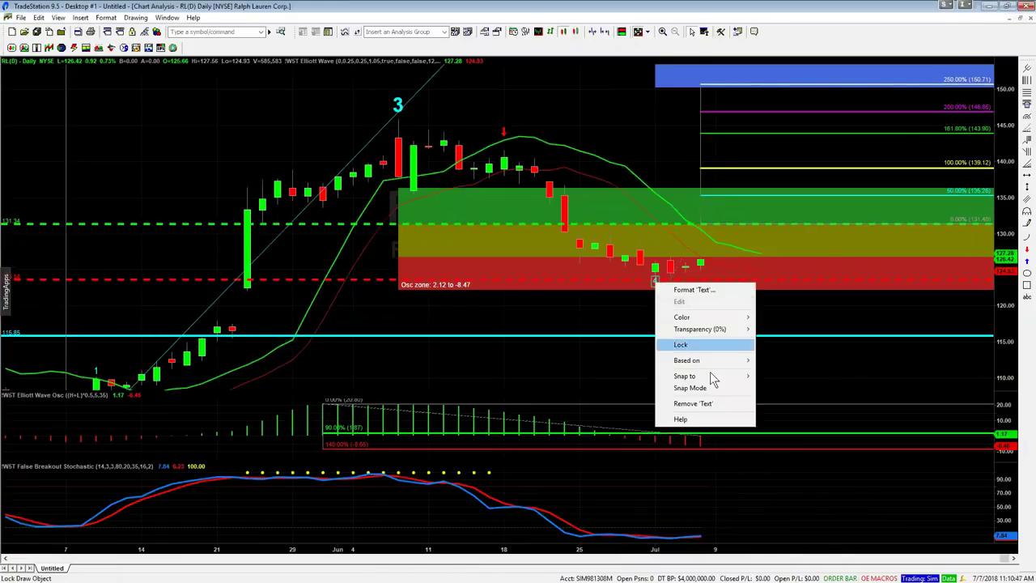
click(692, 290)
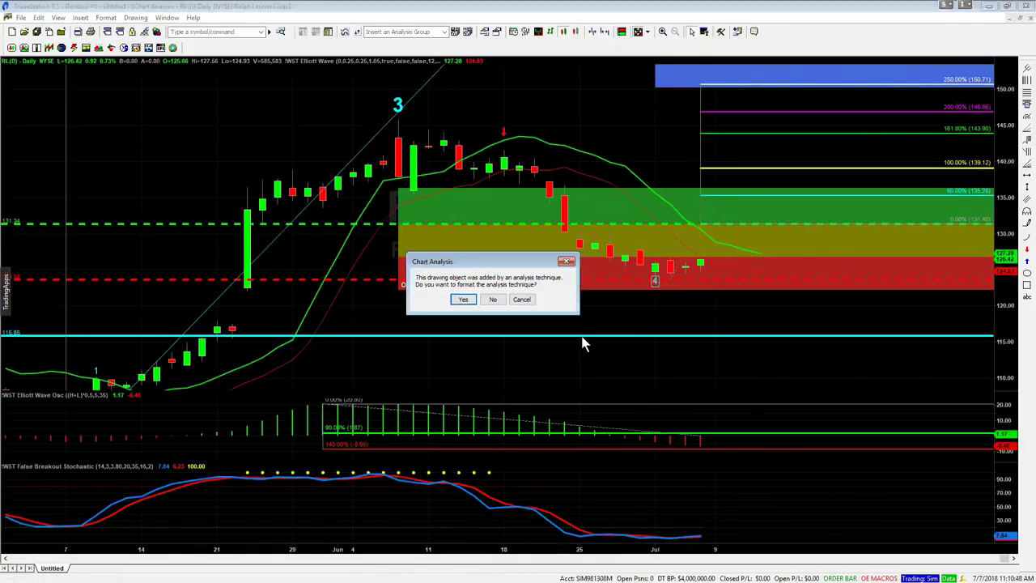
click(492, 298)
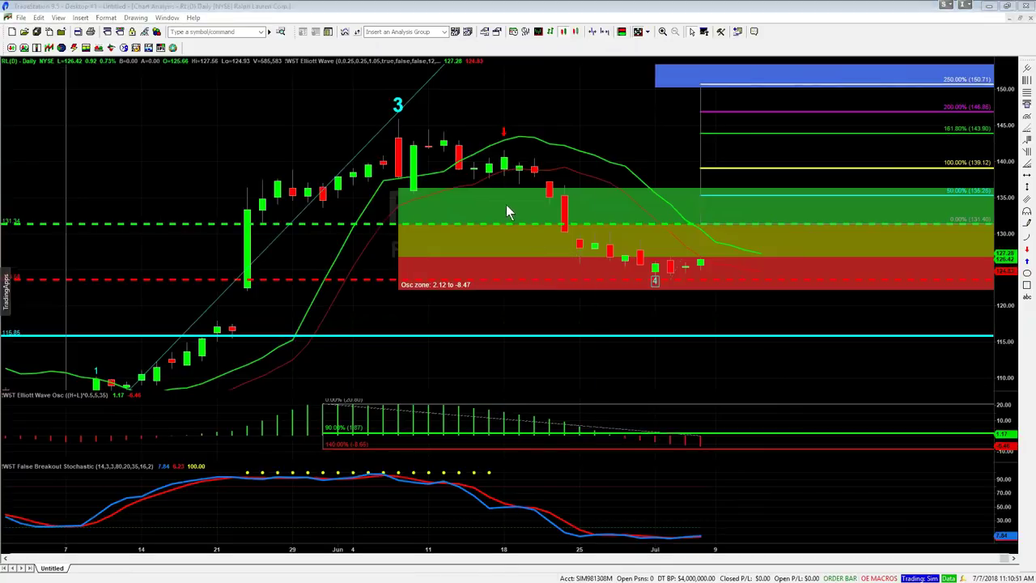
click(546, 256)
click(545, 256)
click(546, 257)
click(528, 240)
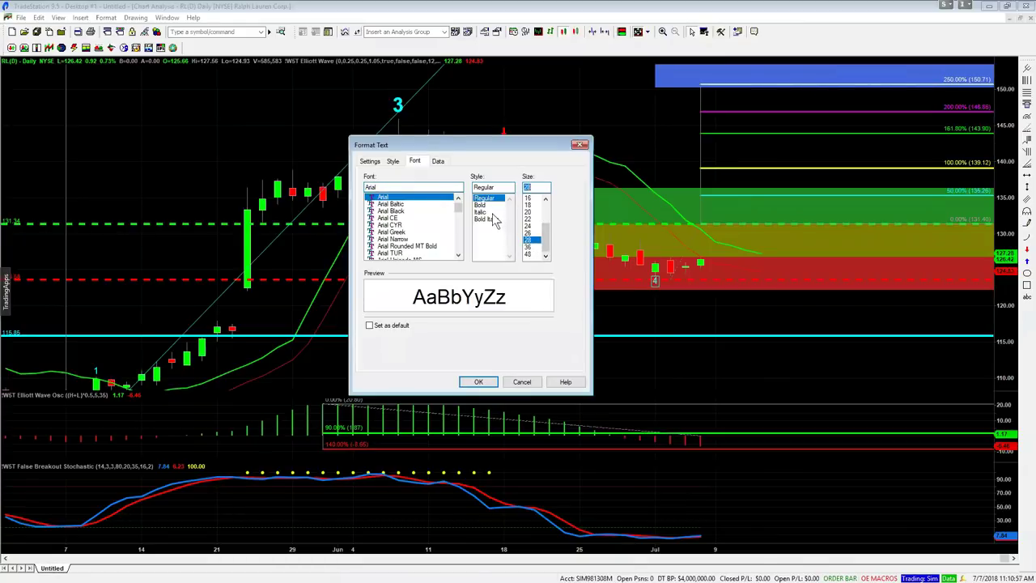
click(480, 205)
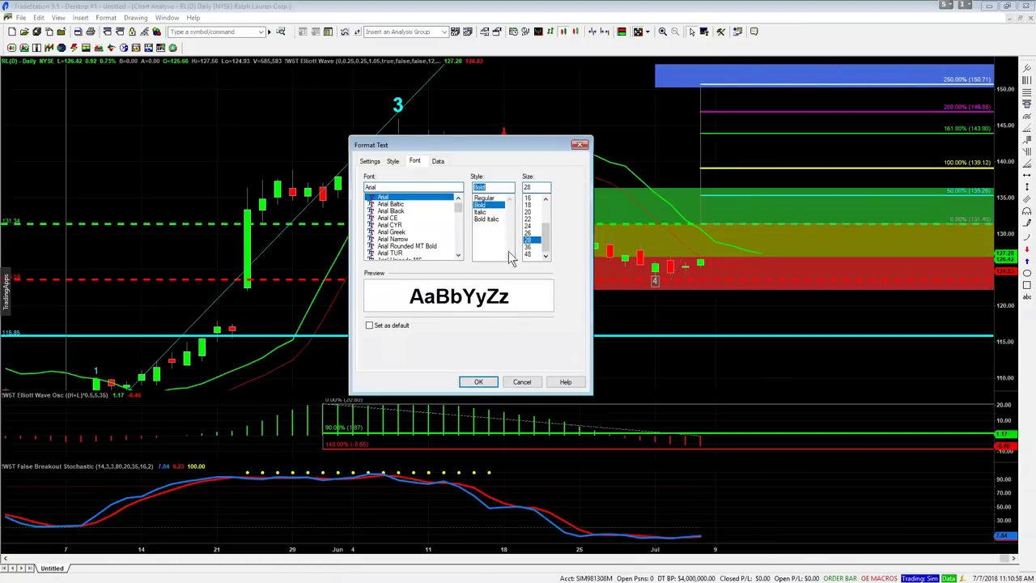
click(479, 382)
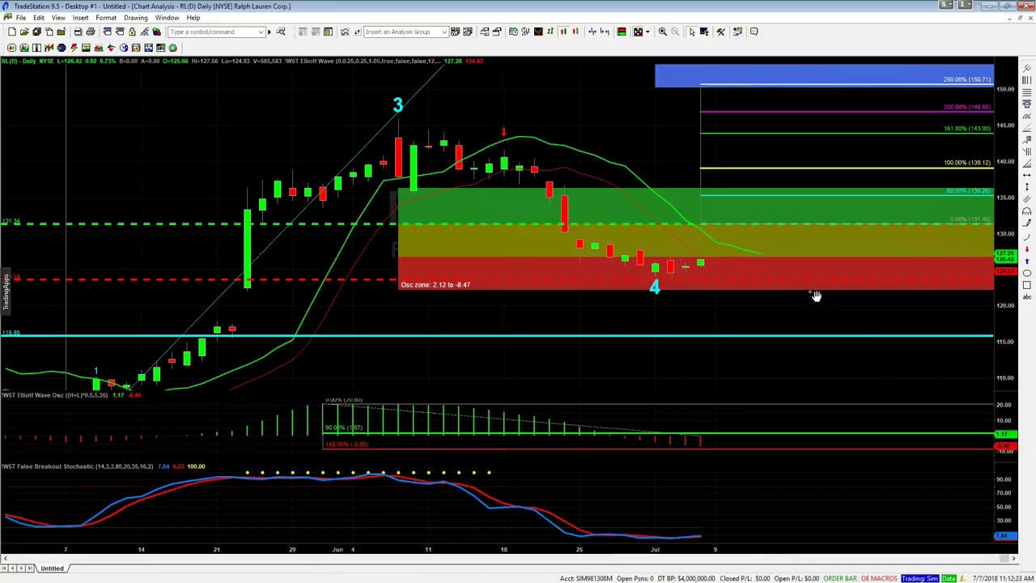
drag(986, 332, 856, 340)
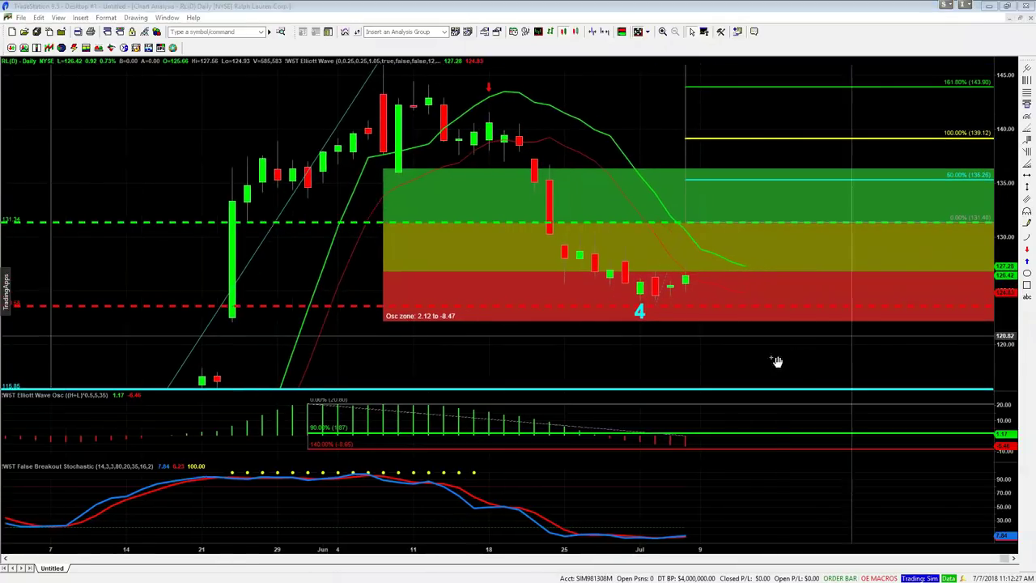
- Pan the chart to show the 200% and 250% targets and turn off the crosshair
drag(790, 359, 825, 321)
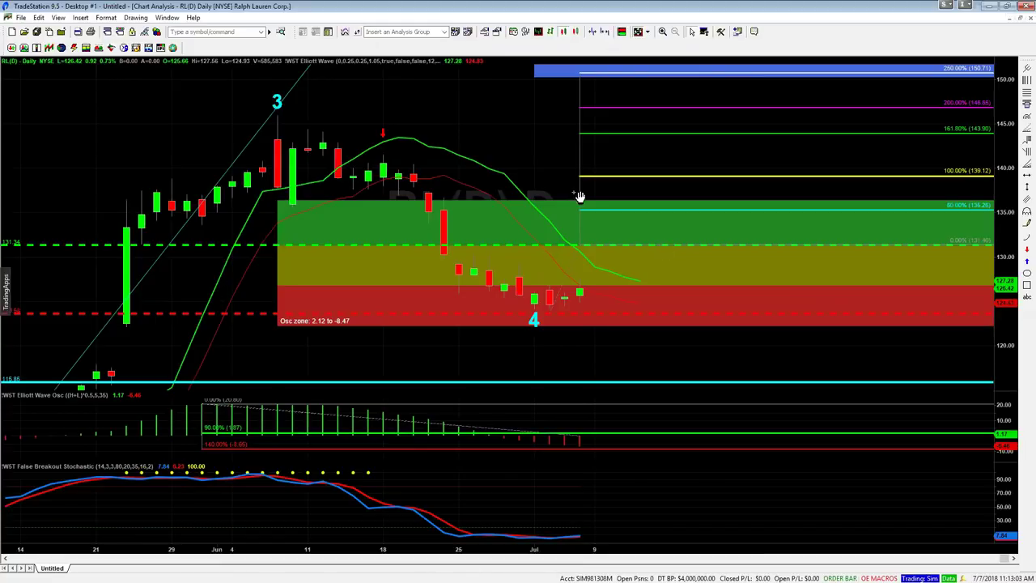
click(542, 160)
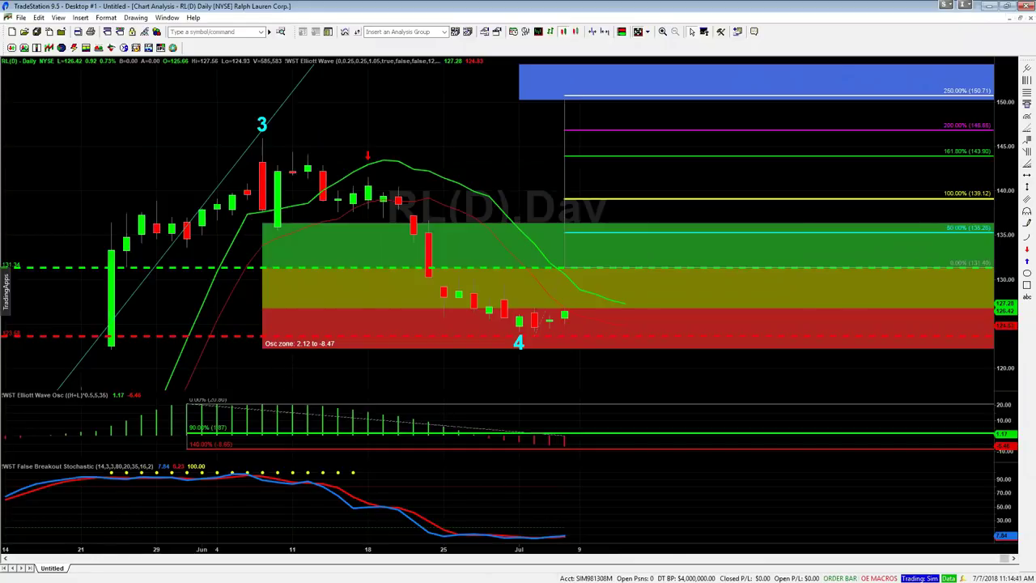
- Pan the chart right to show earlier bars beside wave 4, then shrink the TradeStation window
right_click(51, 567)
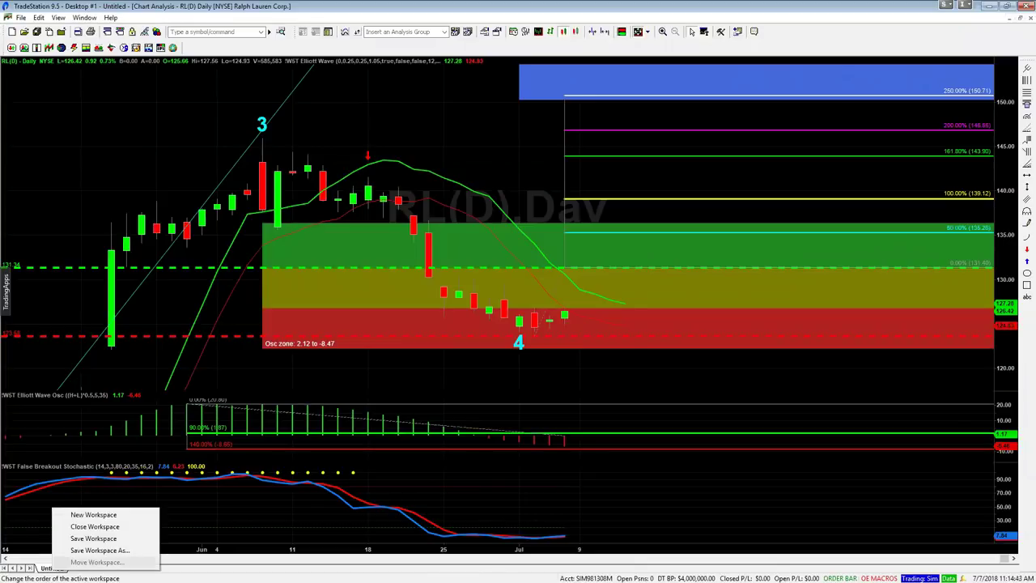
click(45, 564)
right_click(45, 564)
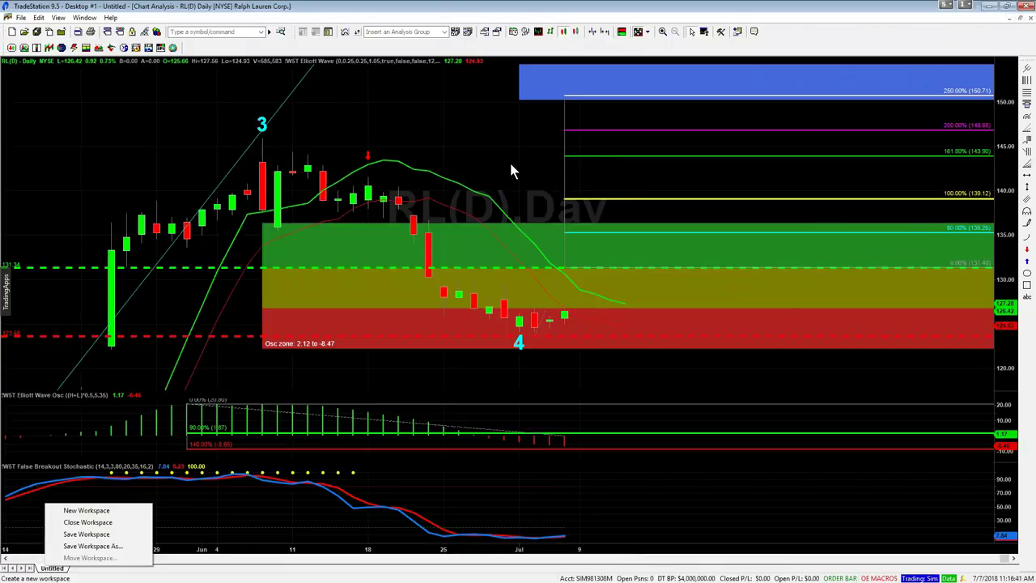
drag(485, 157, 609, 154)
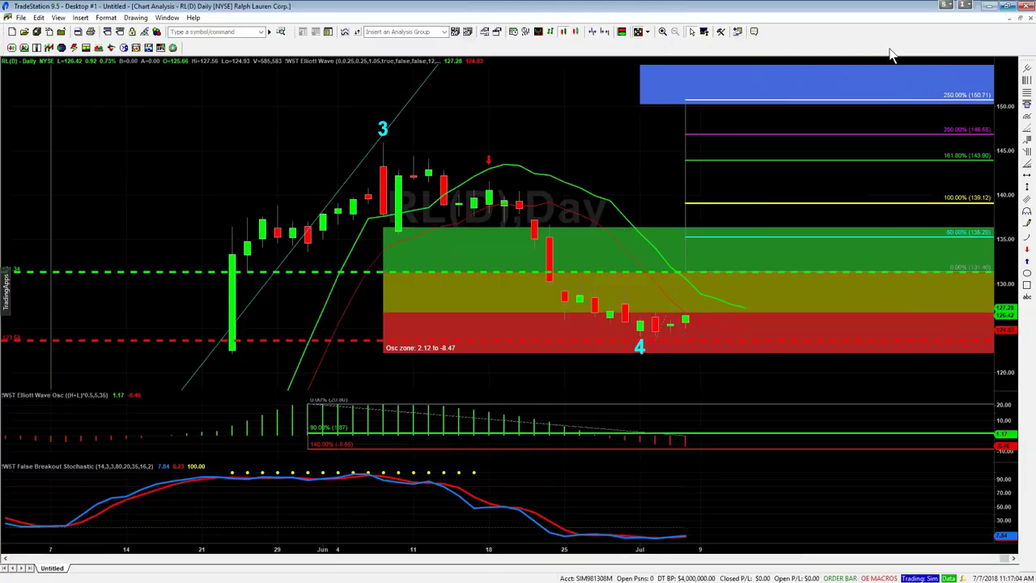
click(1007, 7)
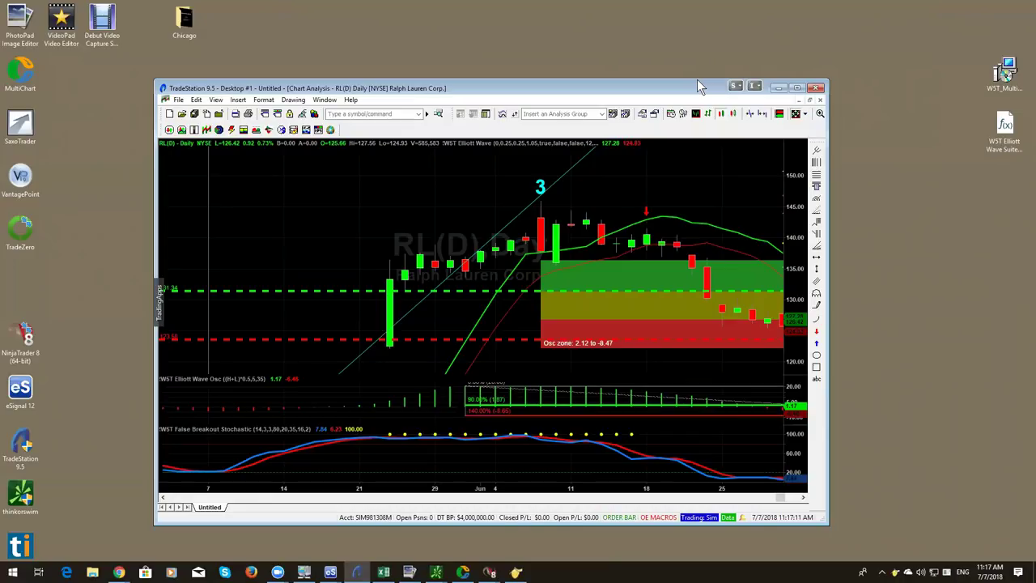
- Hide TradeStation and bring up the NinjaTrader 8 MBFI daily W5T Elliott Wave chart
key(super+d)
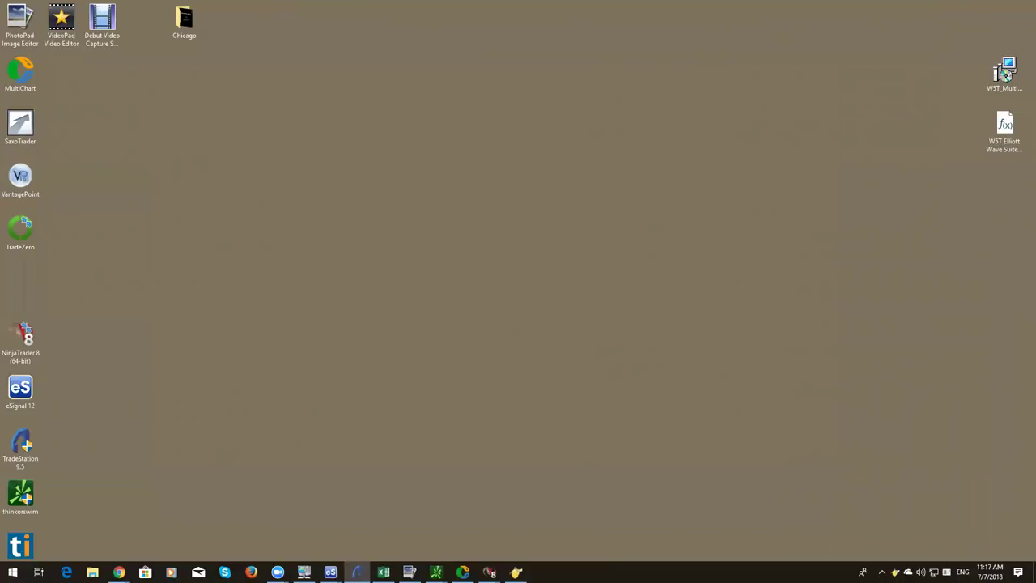
click(489, 572)
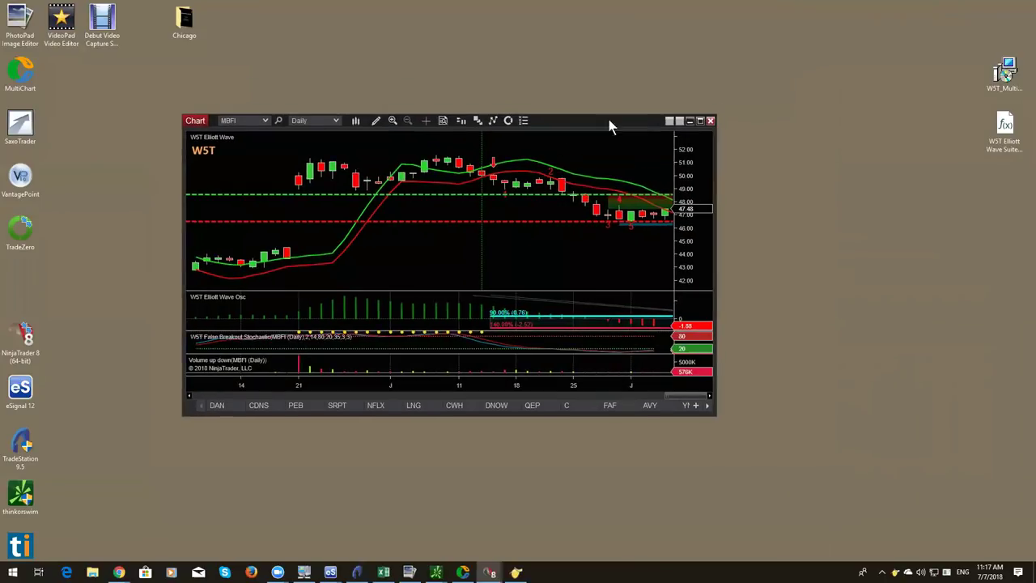
- Maximize the NinjaTrader chart window and select the MBFI instrument box for replacement
click(706, 121)
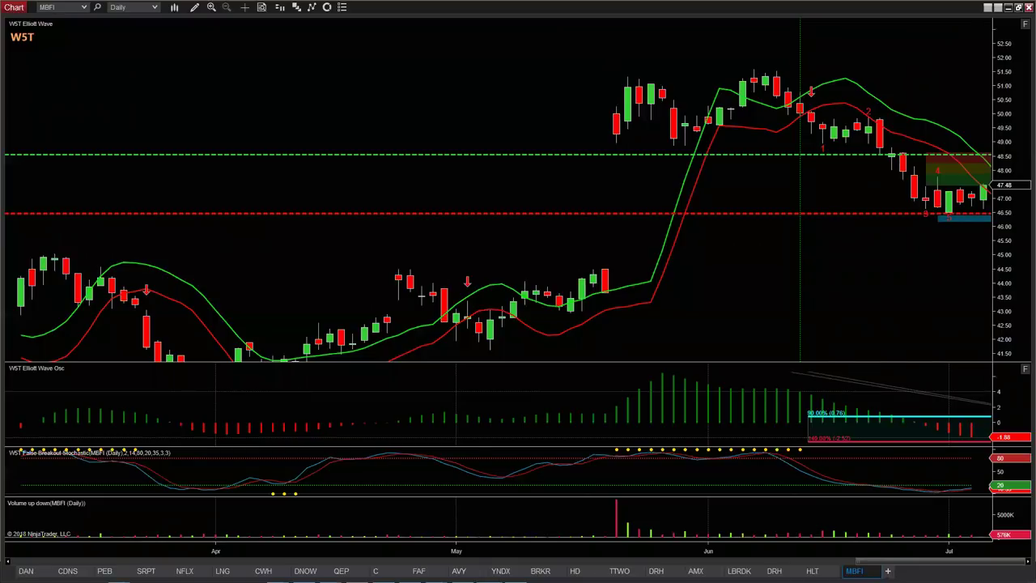
click(58, 8)
- Load the BP instrument into the W5T Elliott Wave chart
text(BP)
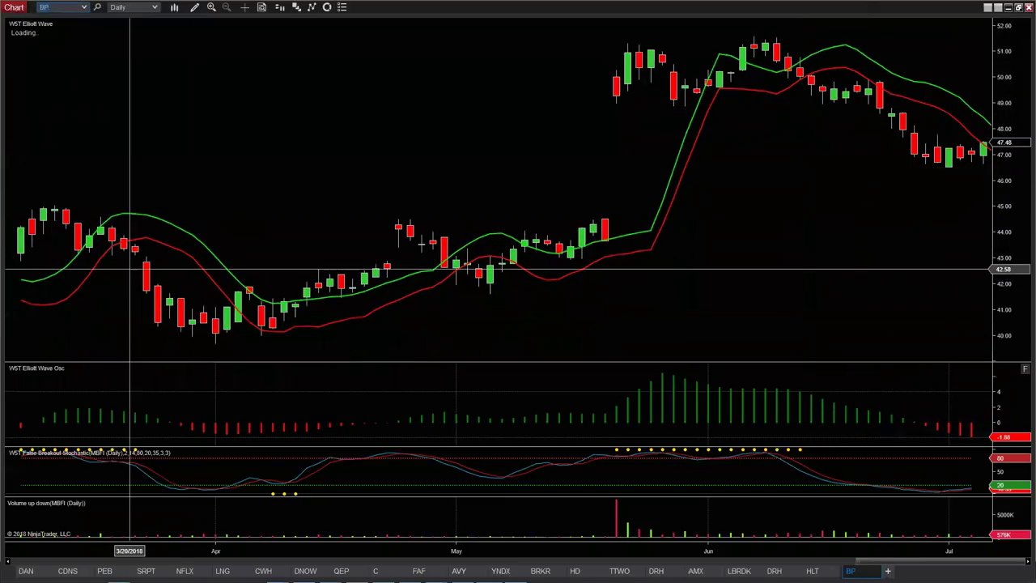
key(Return)
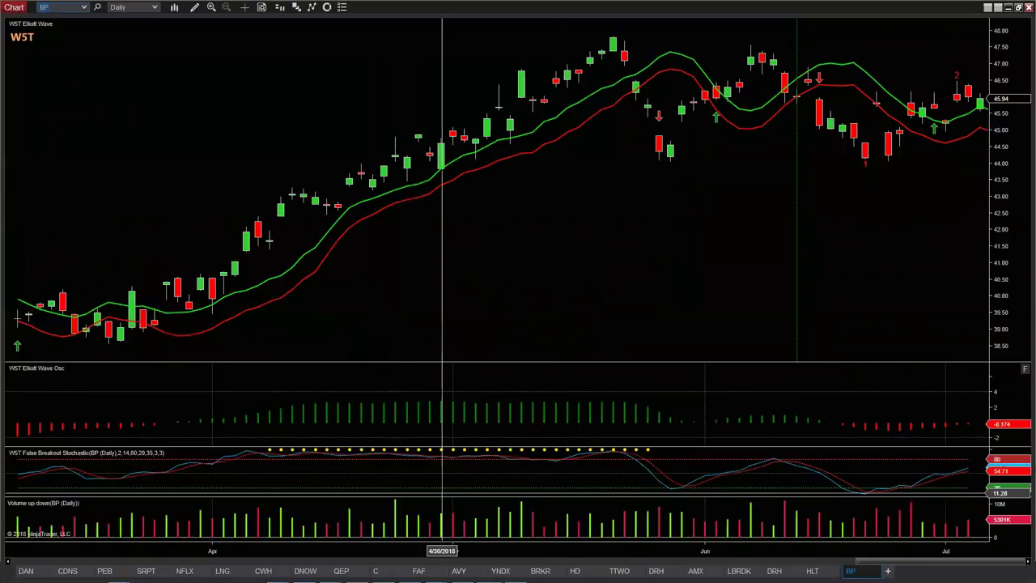
scroll(504, 552, down, 10)
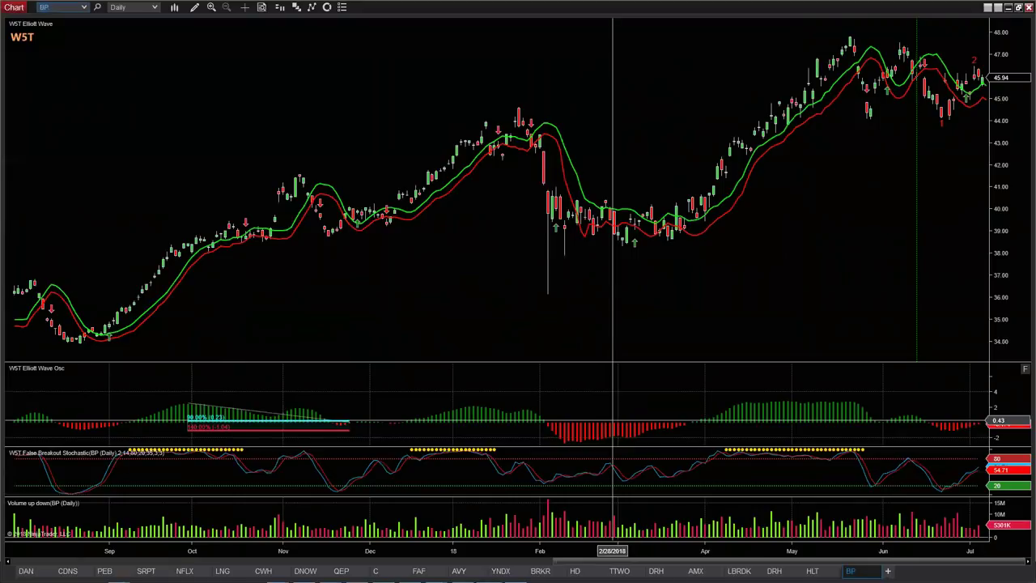
scroll(793, 235, down, 1)
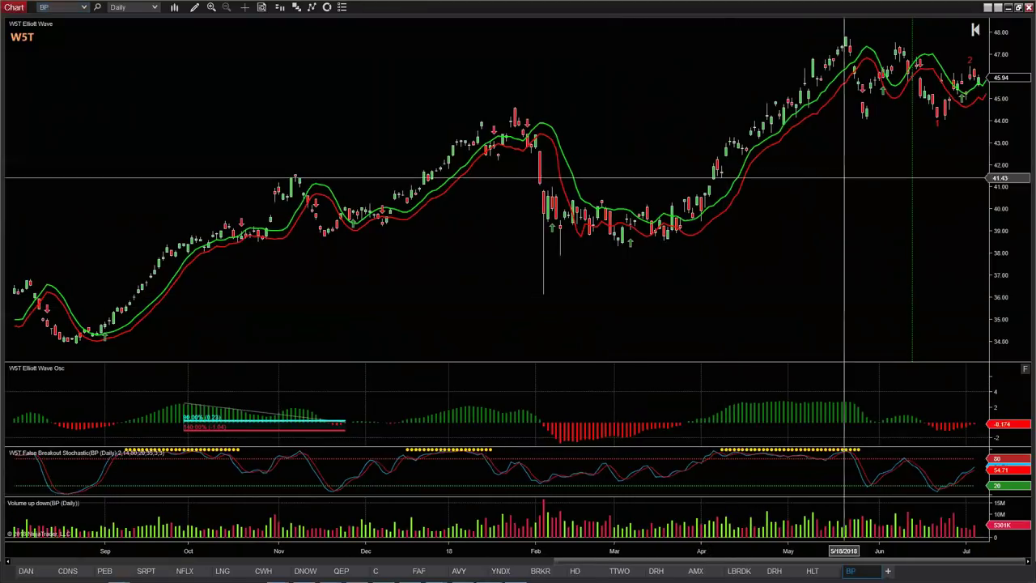
- Switch the BP chart to Week 1 bars and scroll through the weekly wave count
click(154, 7)
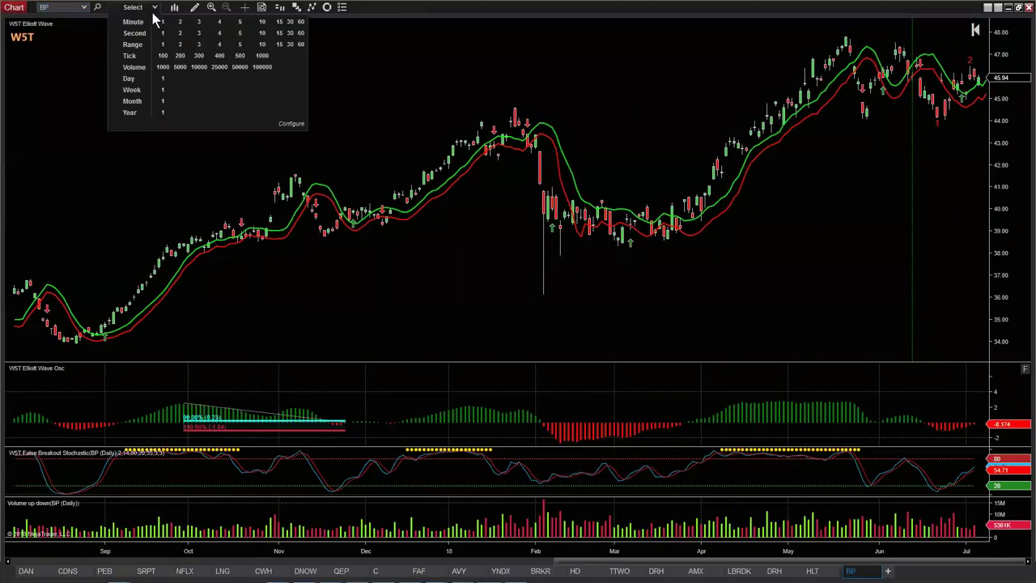
click(164, 90)
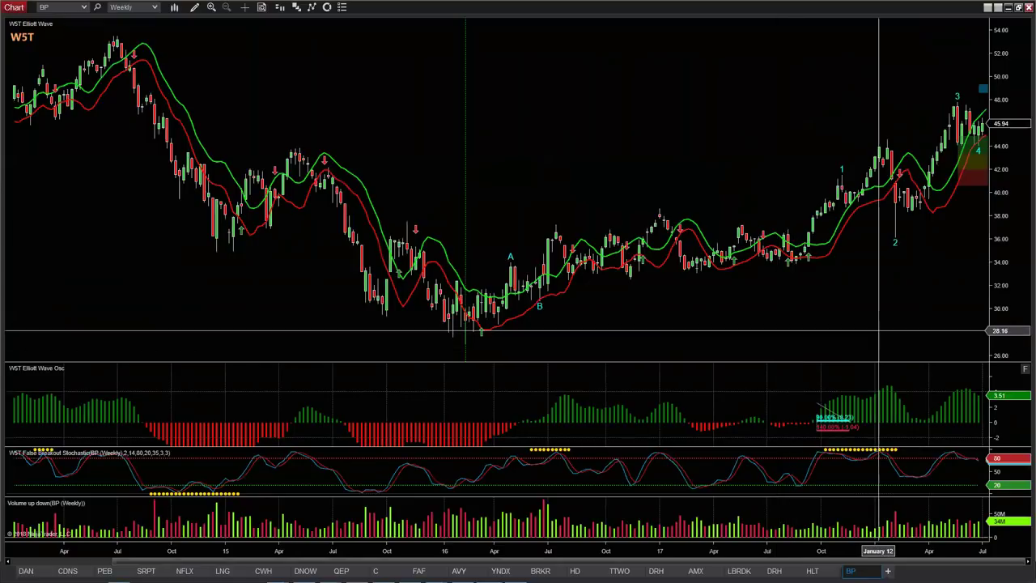
scroll(846, 339, down, 5)
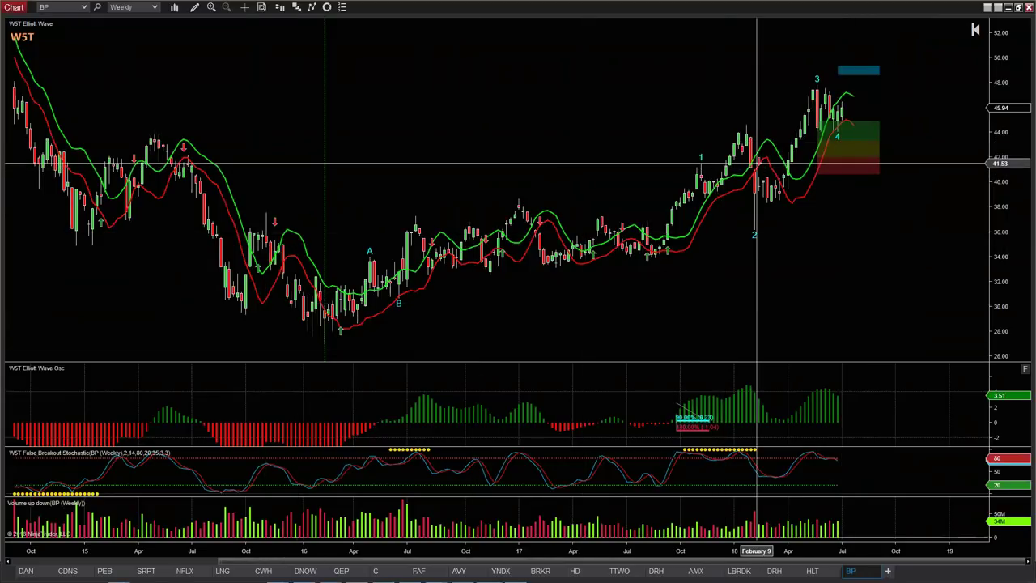
click(154, 8)
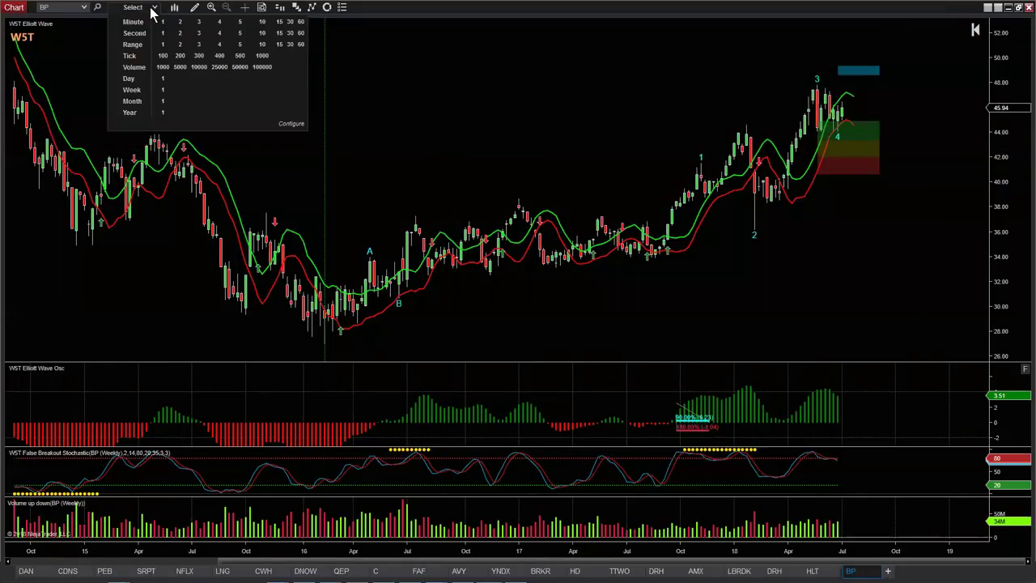
- Return BP to Day 1 bars and anchor the wave count at the February bar
click(162, 81)
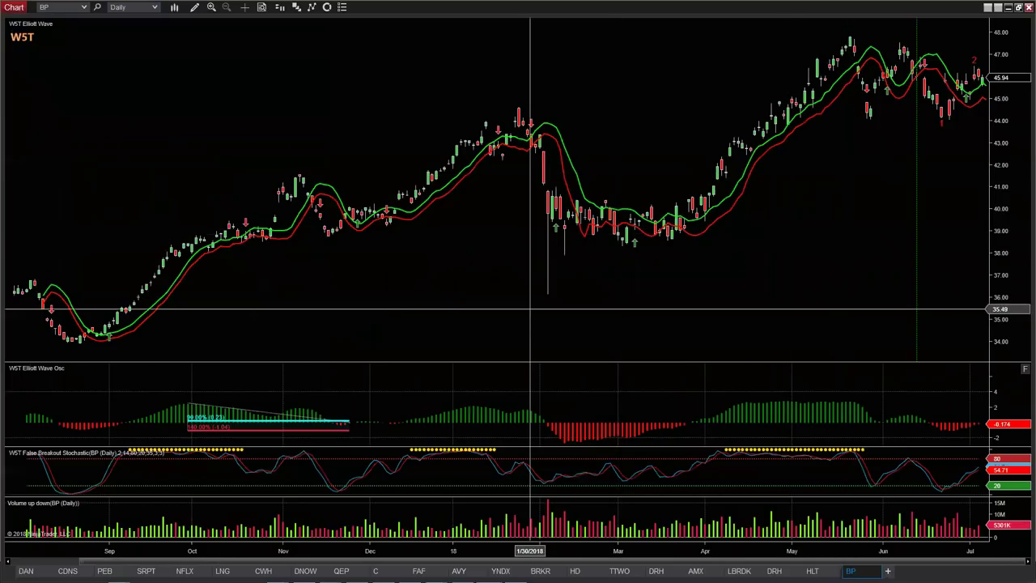
drag(701, 296, 548, 323)
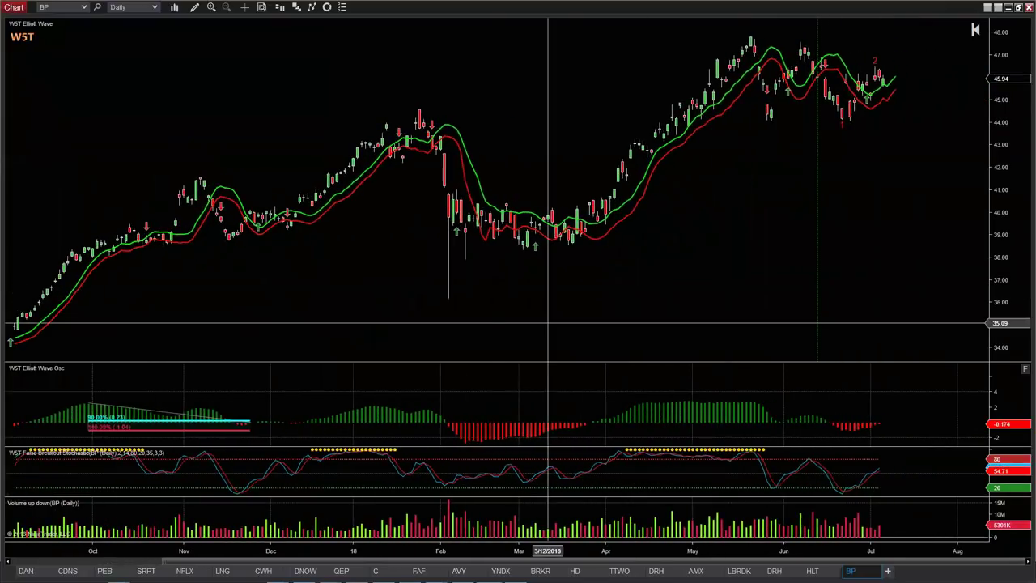
click(449, 323)
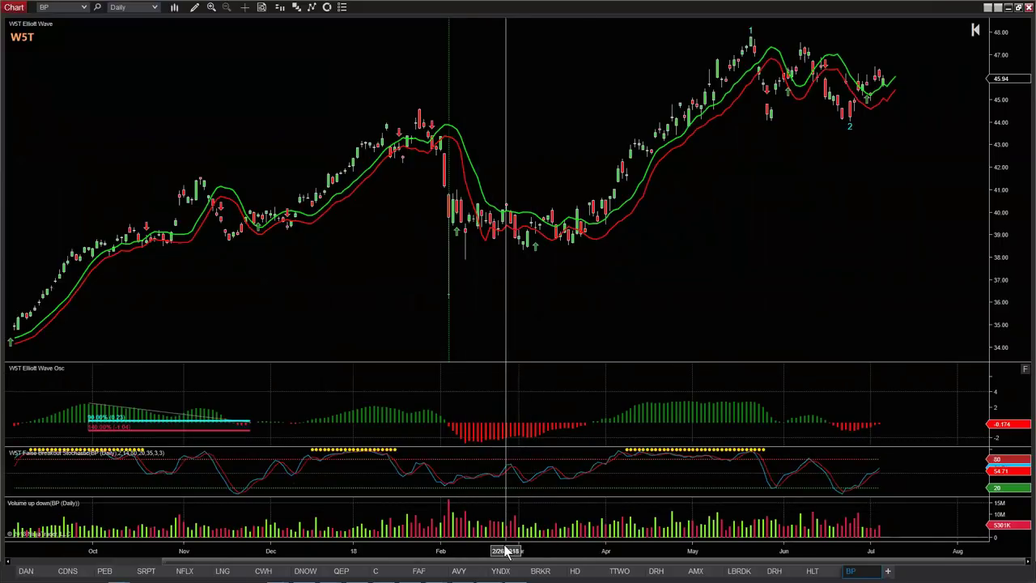
- Compress the bars and re-anchor the Elliott wave count at the August 2017 low
drag(505, 552, 634, 550)
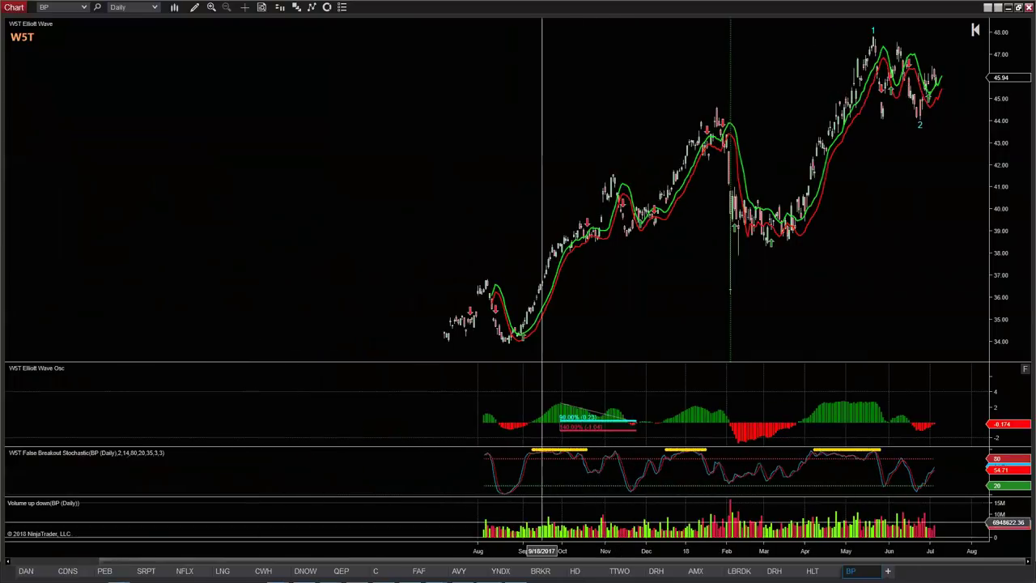
click(508, 354)
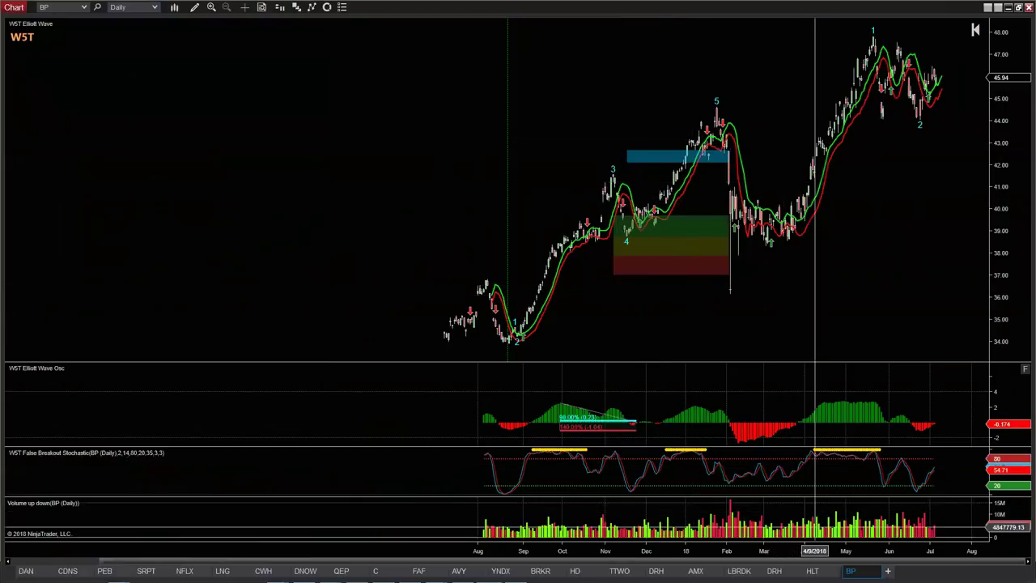
drag(874, 552, 672, 556)
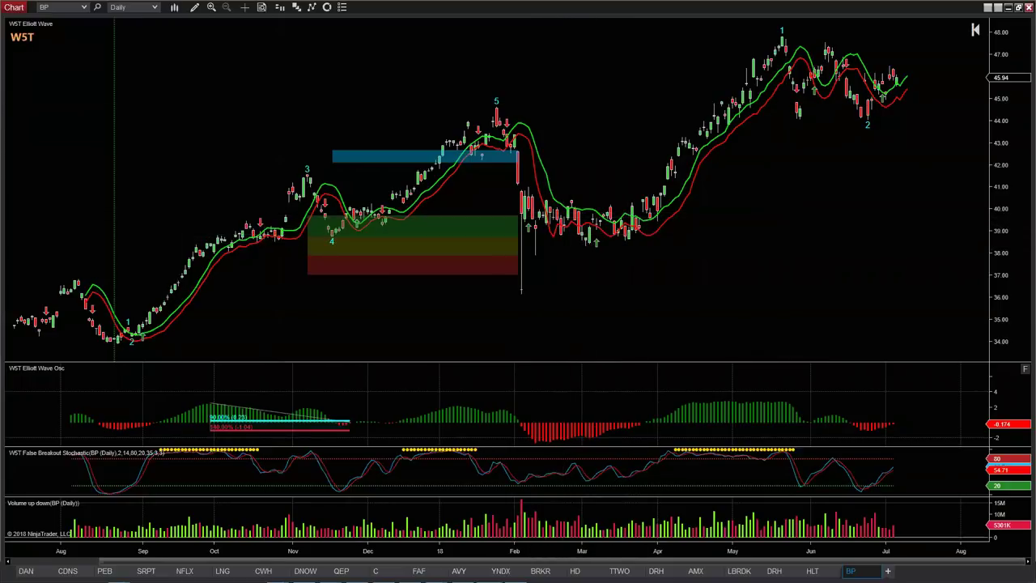
click(195, 8)
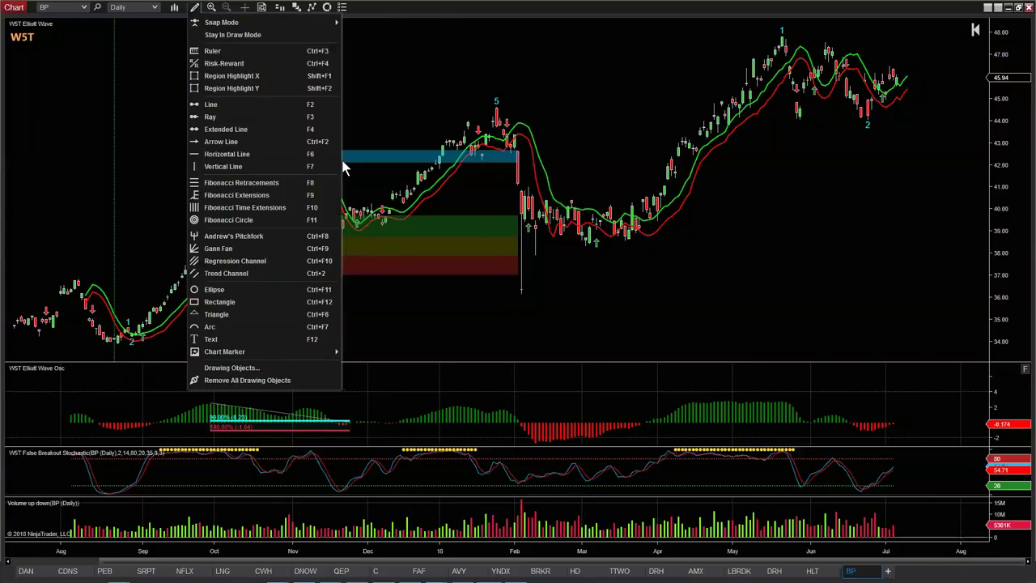
- Box the February–April 2018 sideways range with a rectangle and restart the count at March
click(226, 301)
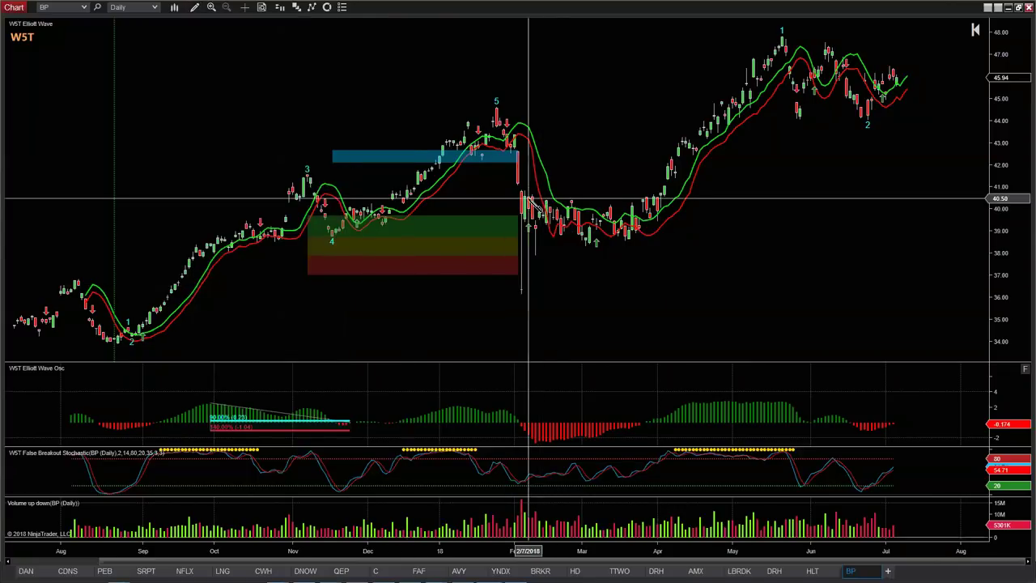
drag(526, 198, 690, 243)
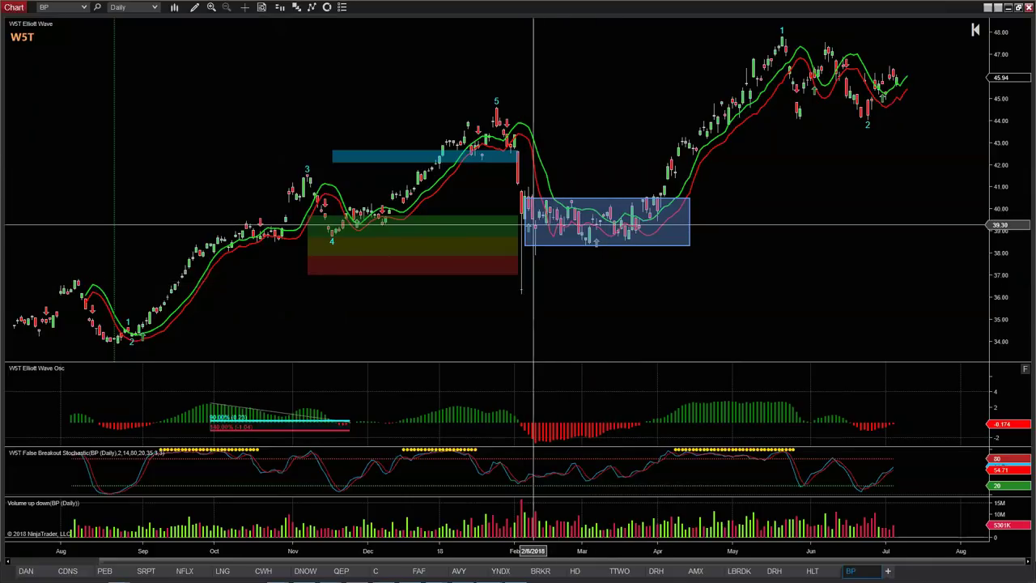
click(587, 251)
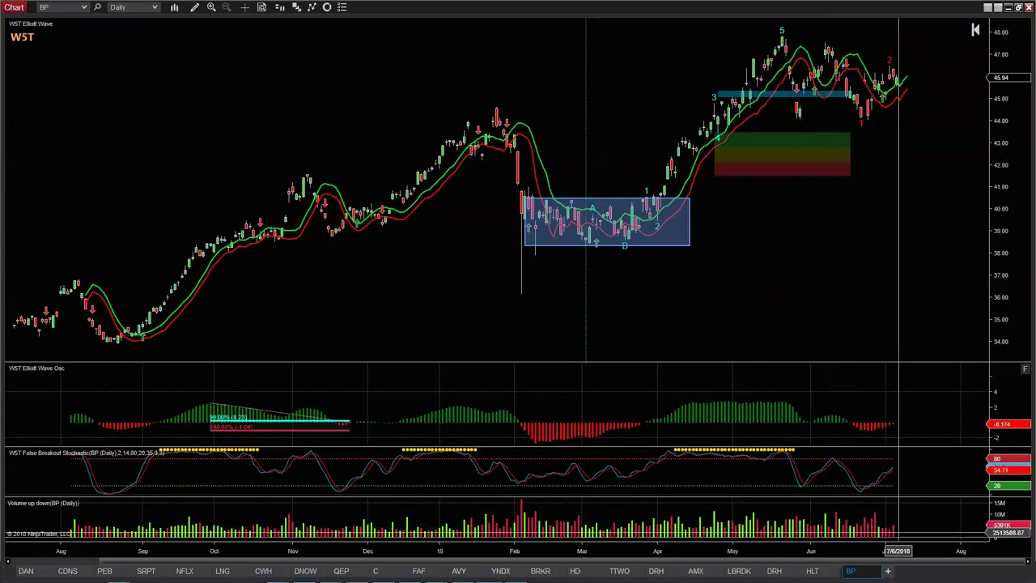
- Compress the BP time axis to show more bars, then restore the window from full screen
drag(898, 557, 761, 557)
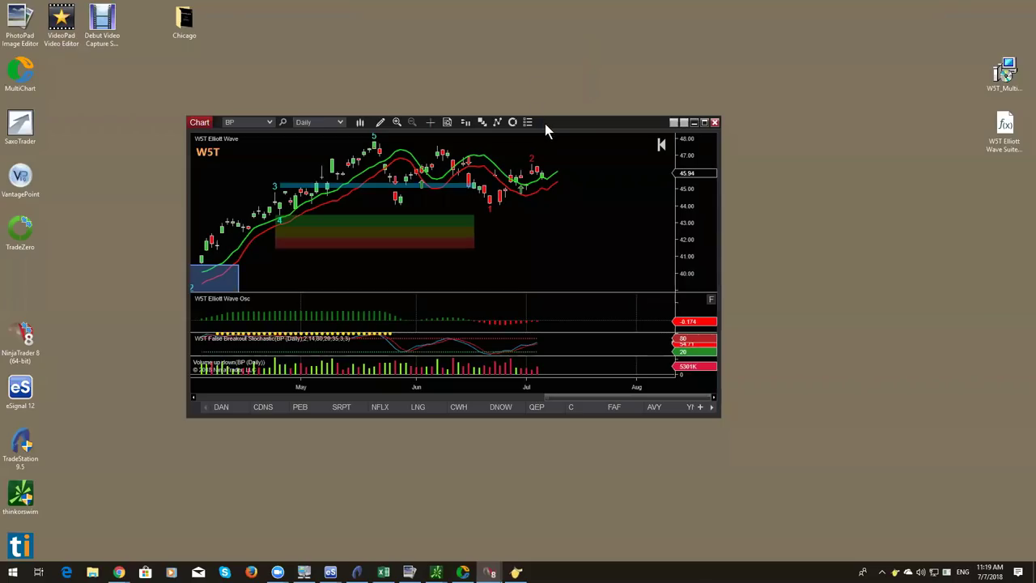
drag(545, 123, 699, 0)
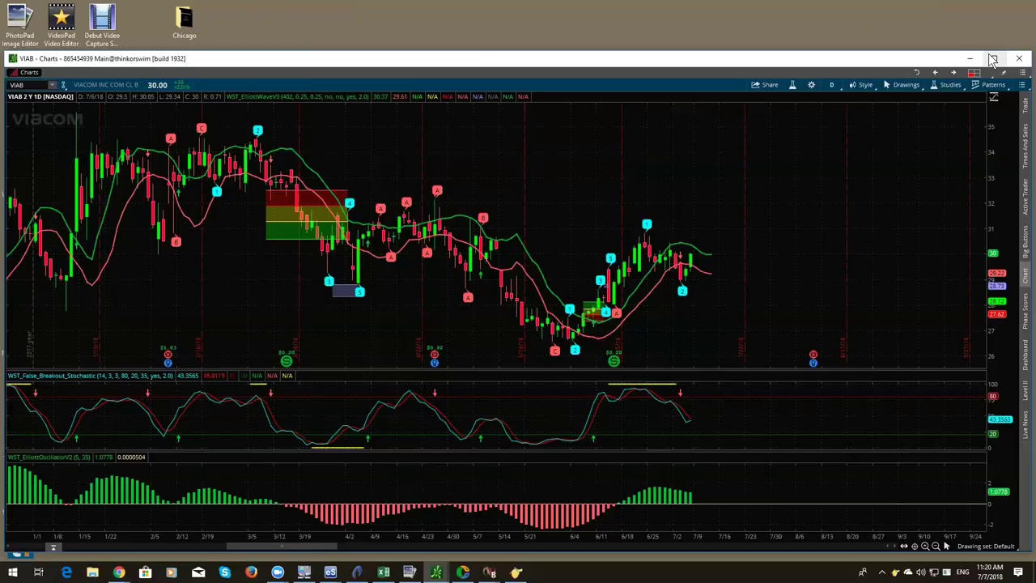
- Maximize thinkorswim and change the chart symbol from VIAB to RDS/B
click(994, 59)
click(26, 30)
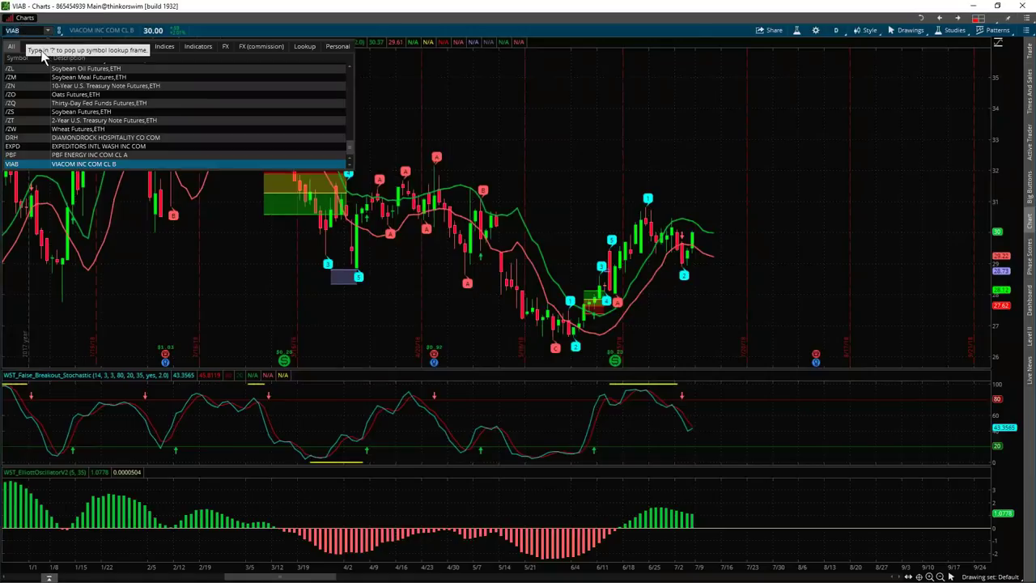
key(Return)
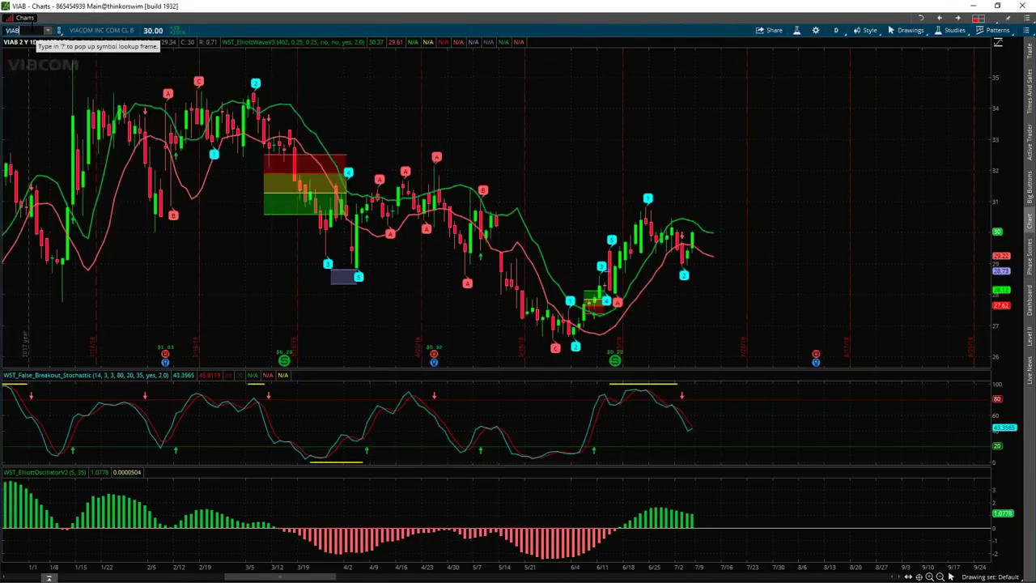
text(RDS/B)
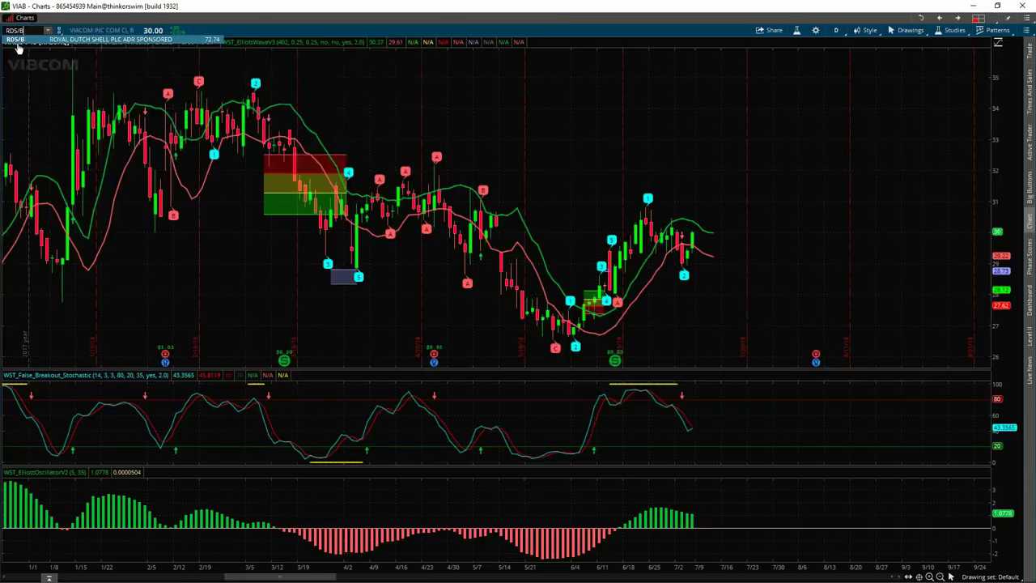
key(Return)
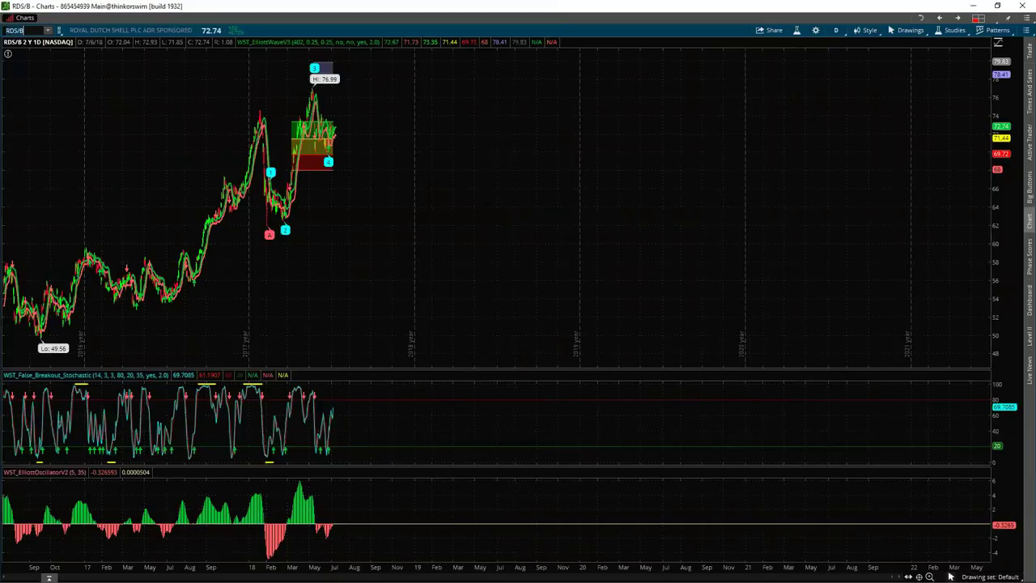
- Zoom the RDS/B chart onto recent months so waves 1–4 and target boxes fill the view
drag(144, 50, 262, 125)
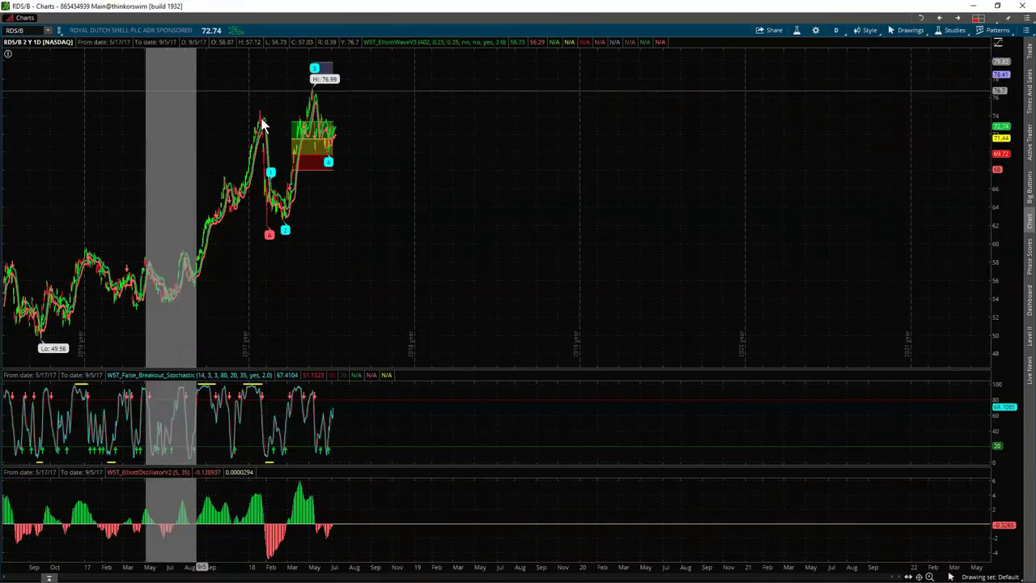
mouse_move(428, 181)
mouse_down()
mouse_move(402, 178)
mouse_move(429, 193)
mouse_up()
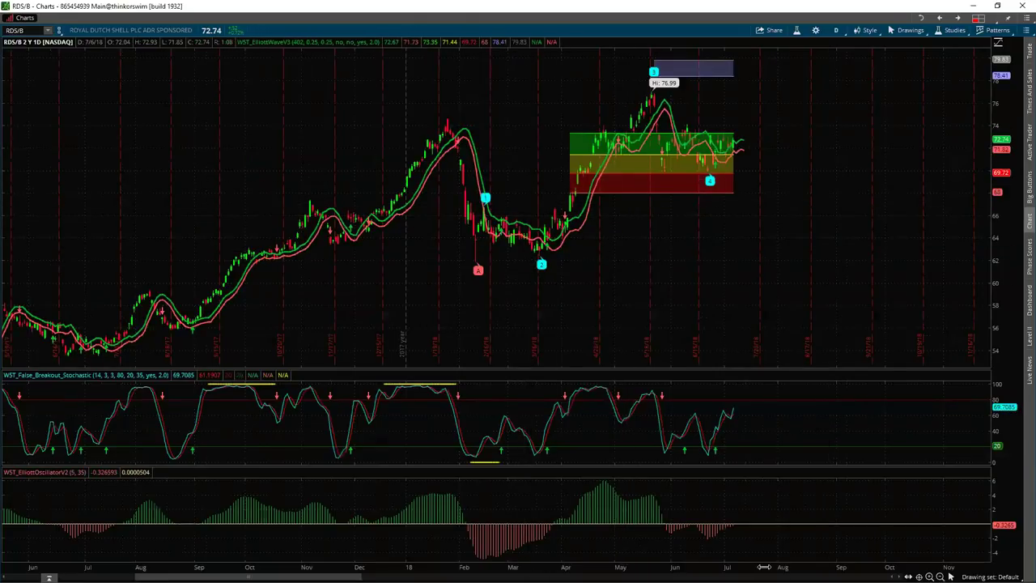
scroll(624, 481, up, 5)
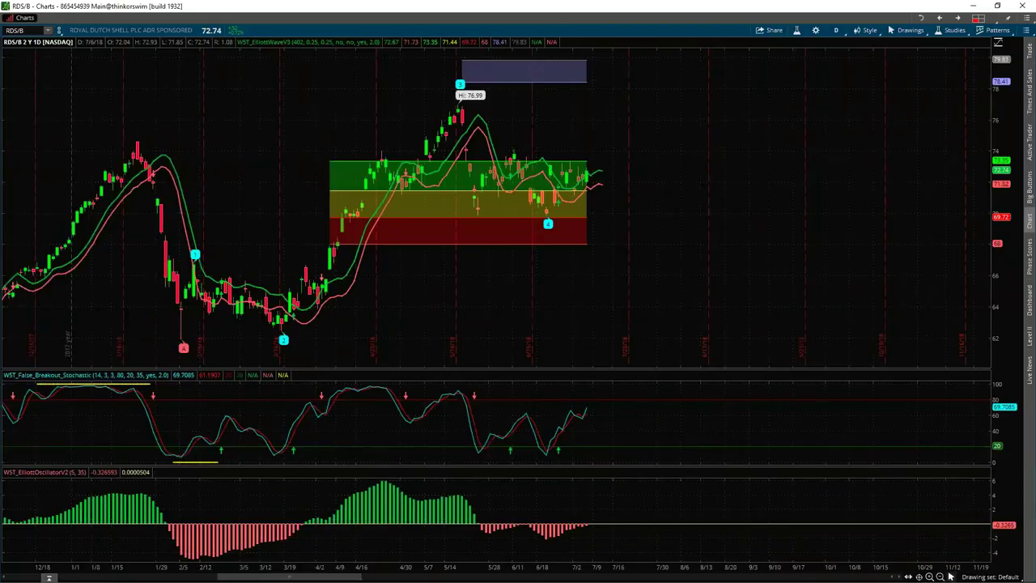
- Draw a Fibonacci extension on the Elliott oscillator from its peak, showing 90% and 140% levels
click(950, 575)
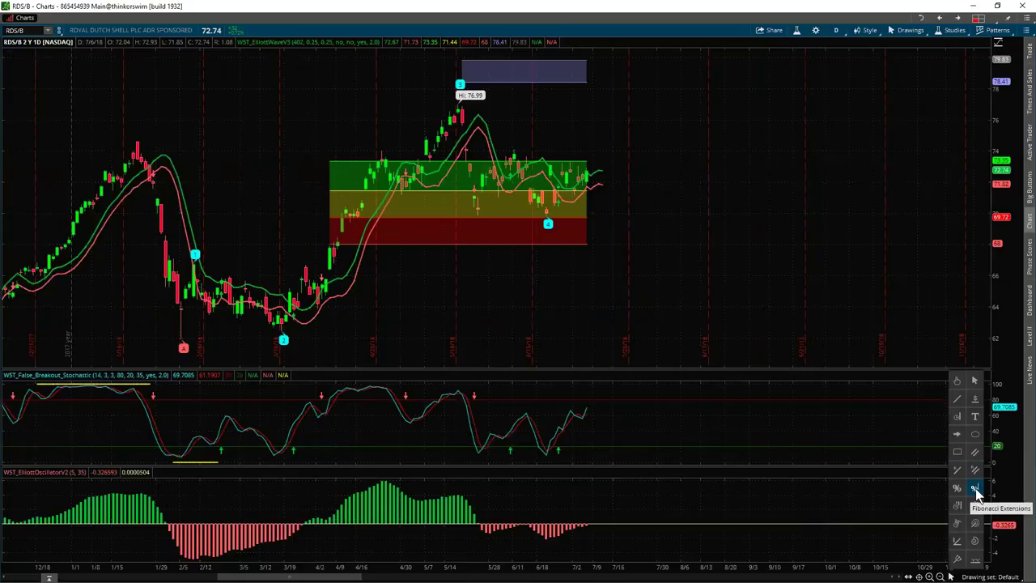
click(975, 488)
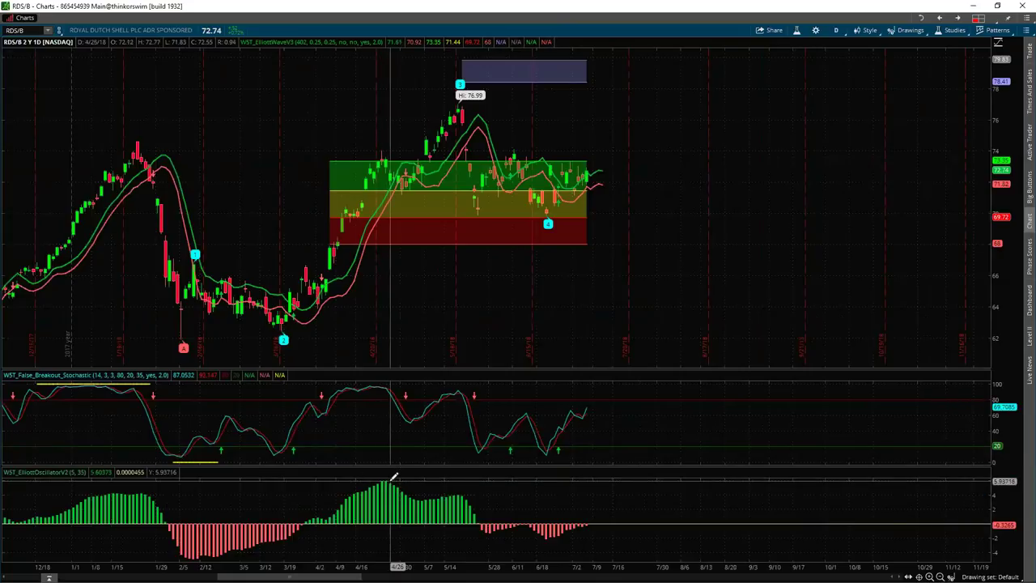
click(392, 481)
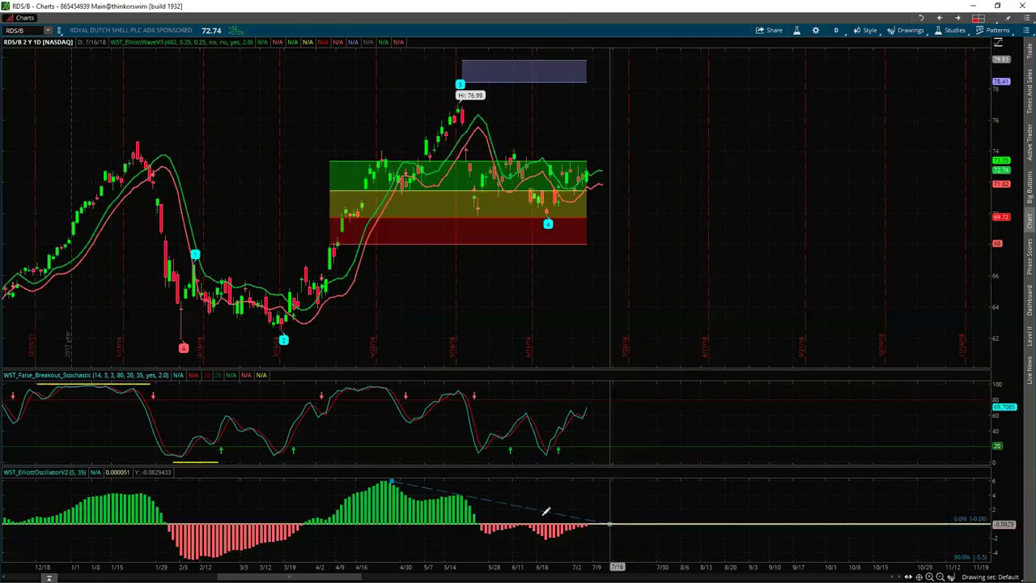
click(609, 523)
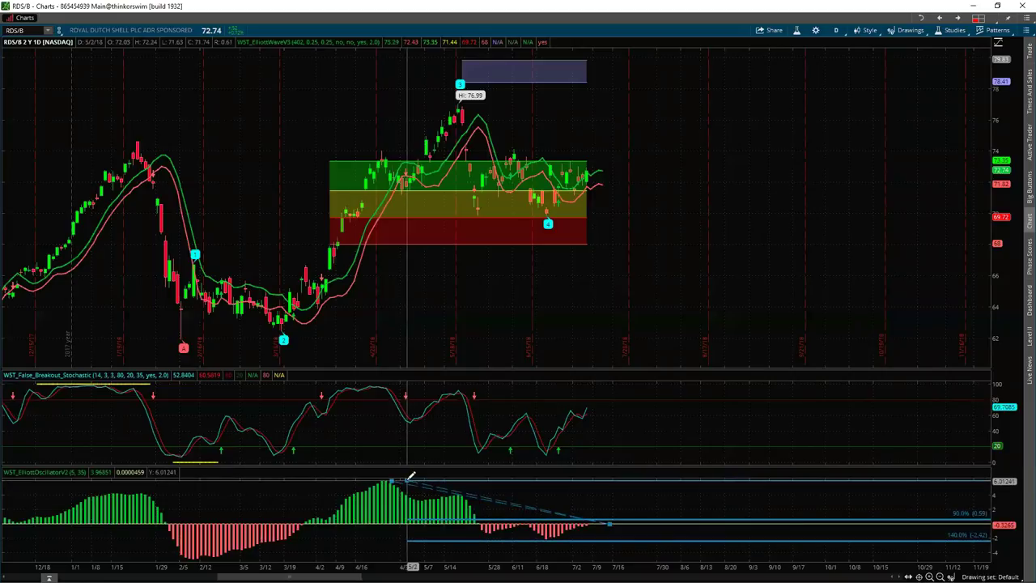
click(411, 476)
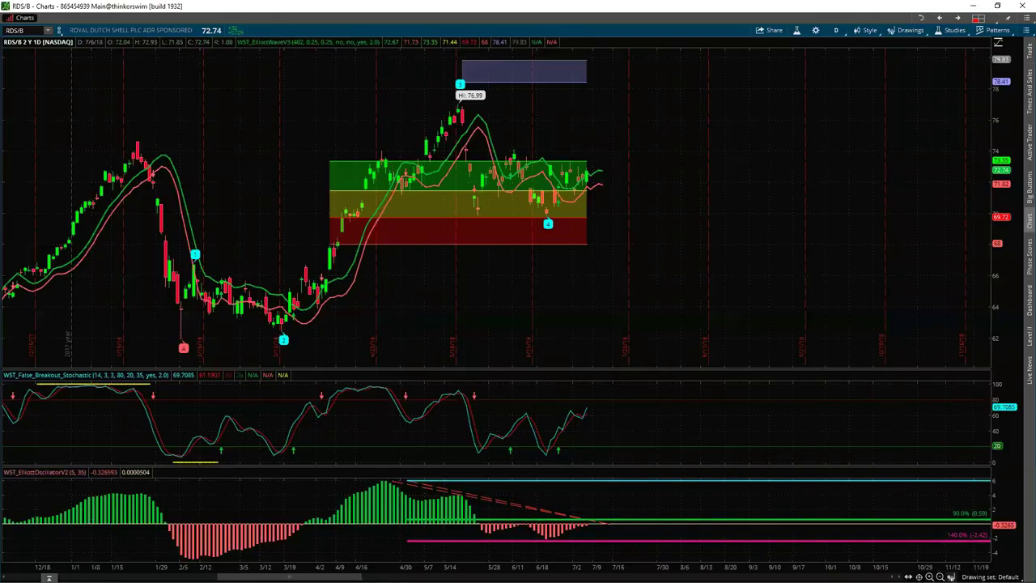
mouse_move(951, 576)
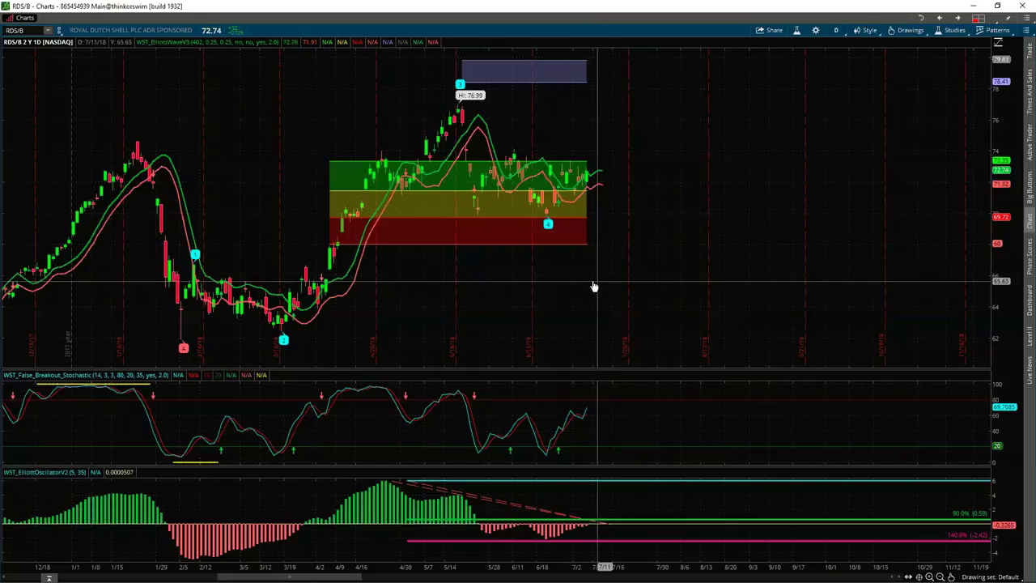
- Zoom the RDS/B chart in on the price action from early April to July
drag(629, 280, 582, 558)
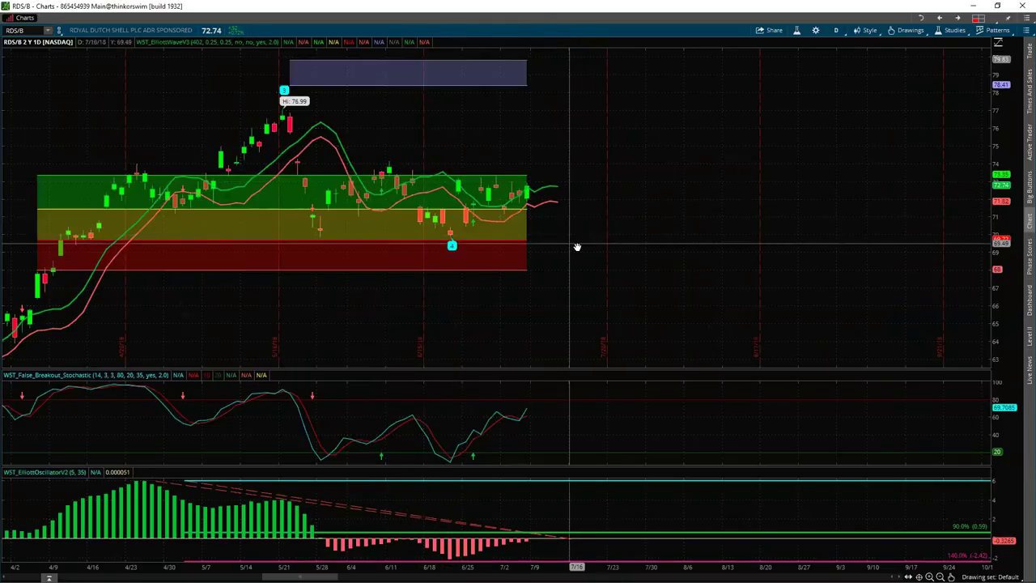
scroll(559, 206, up, 2)
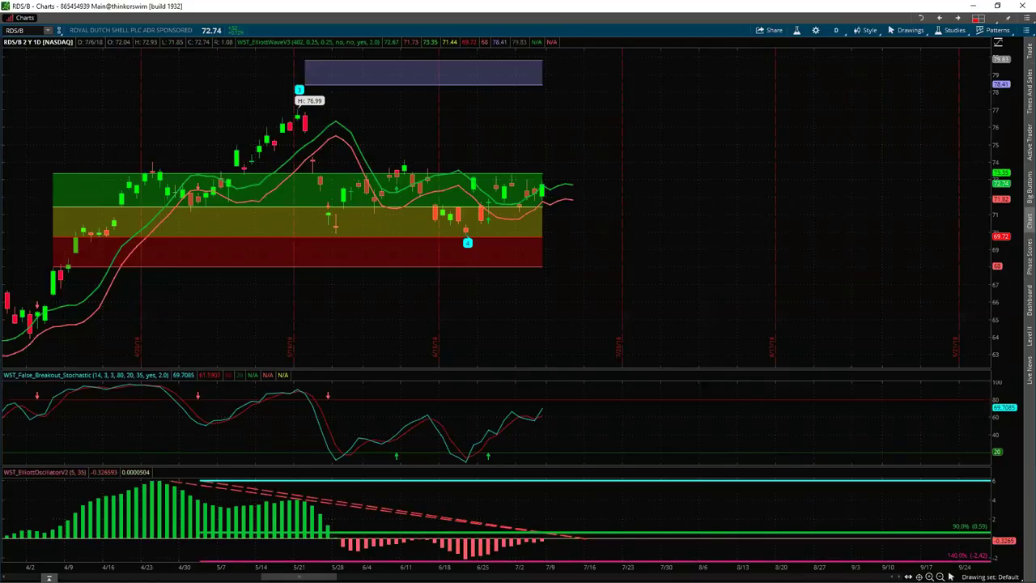
- Put away the drawing palette and pick the trendline tool from Drawing Tools
mouse_move(951, 575)
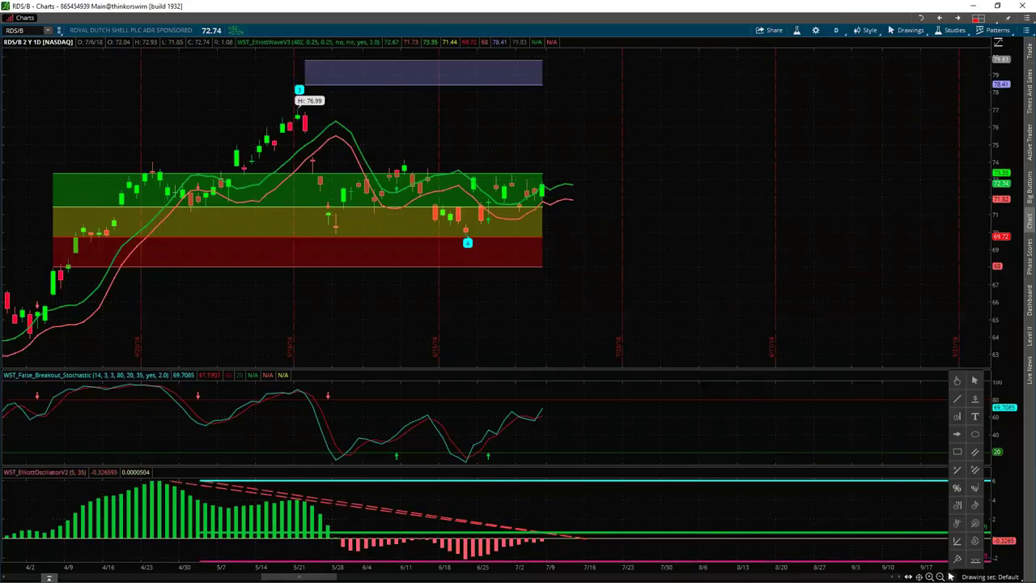
click(959, 407)
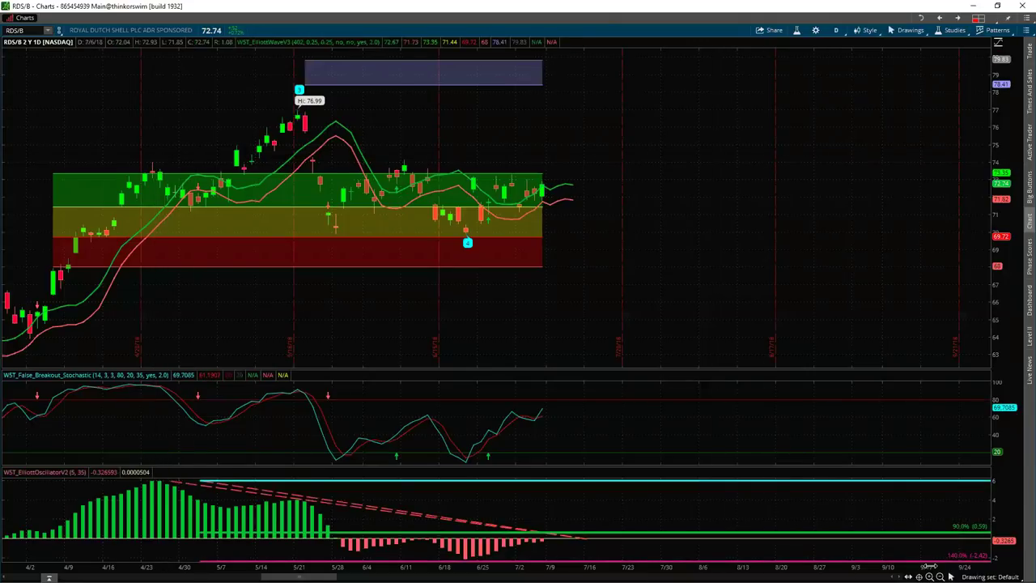
mouse_move(952, 576)
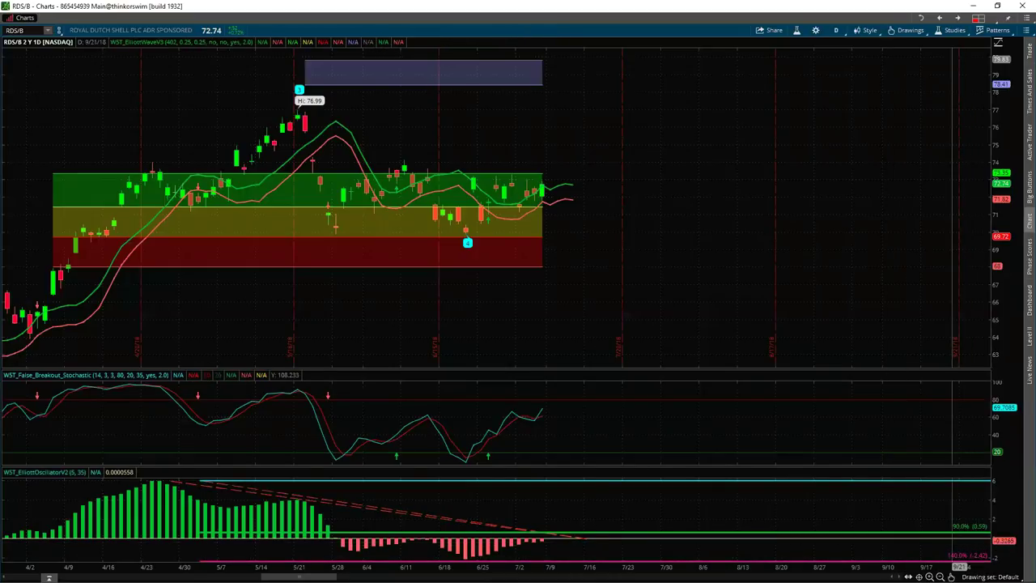
click(910, 30)
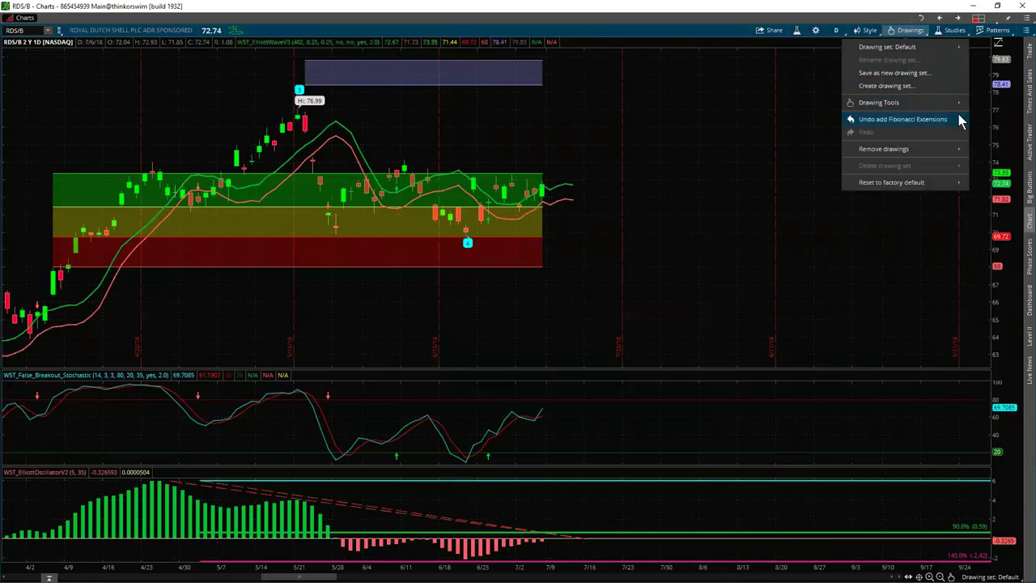
mouse_move(961, 103)
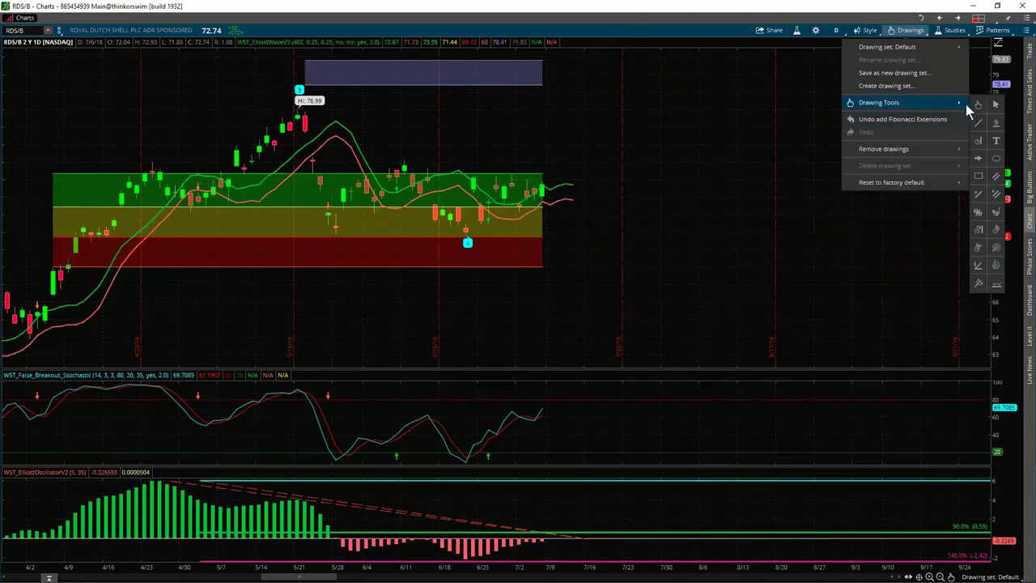
click(981, 121)
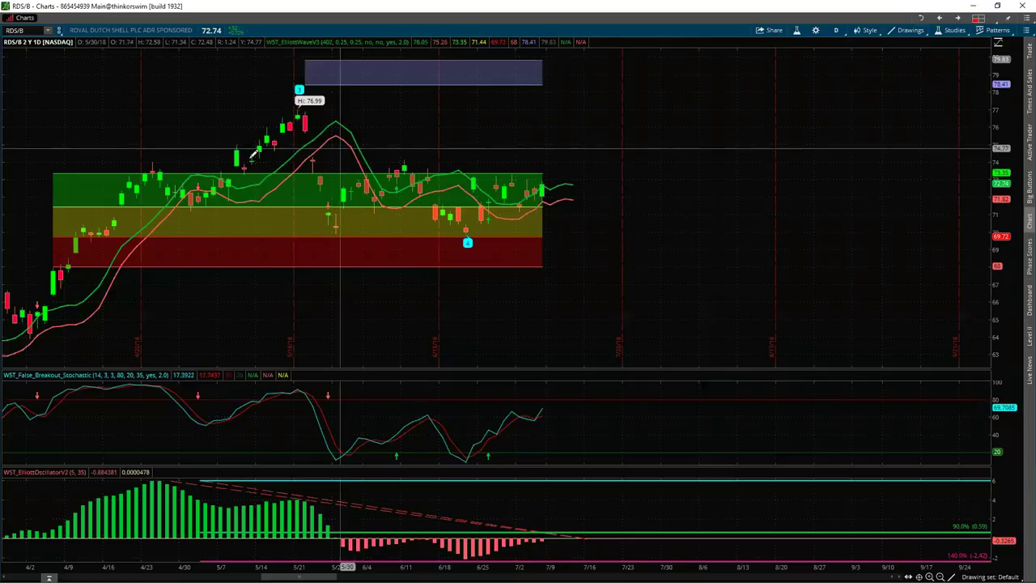
- Draw the dashed breakout line from the 4/24 high to 7/27, then nudge it up to 74.37
click(152, 159)
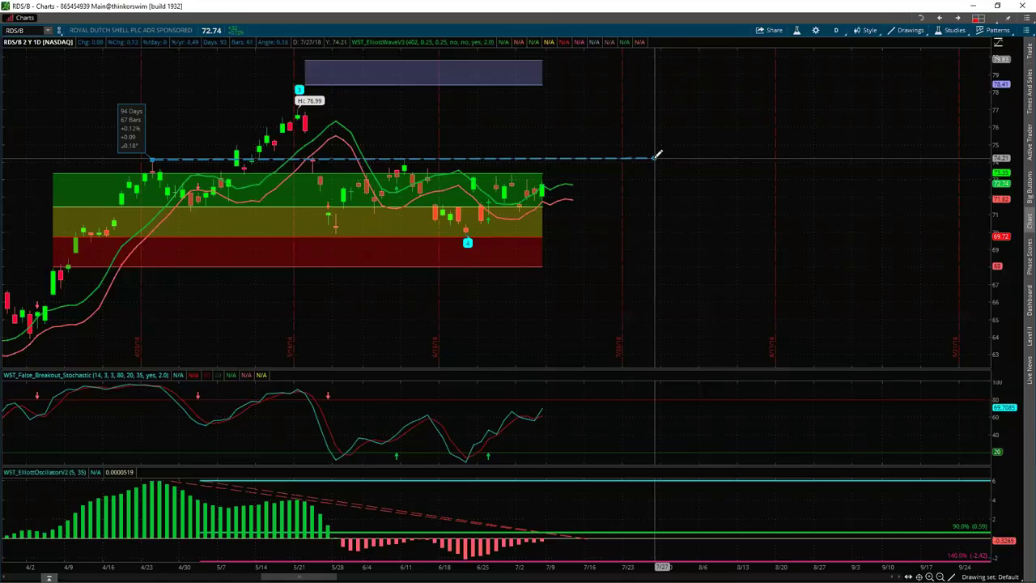
click(657, 158)
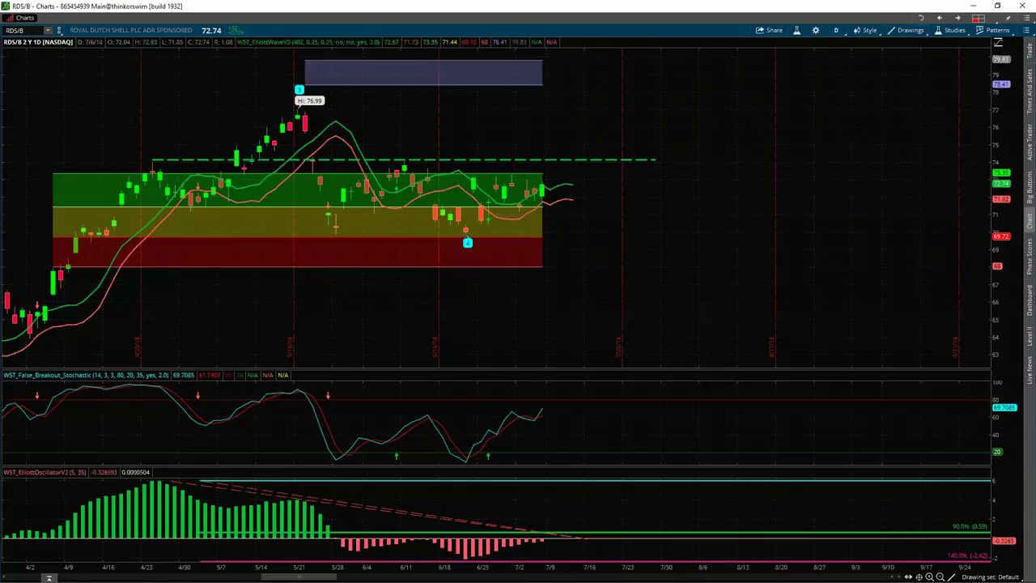
click(950, 576)
click(957, 384)
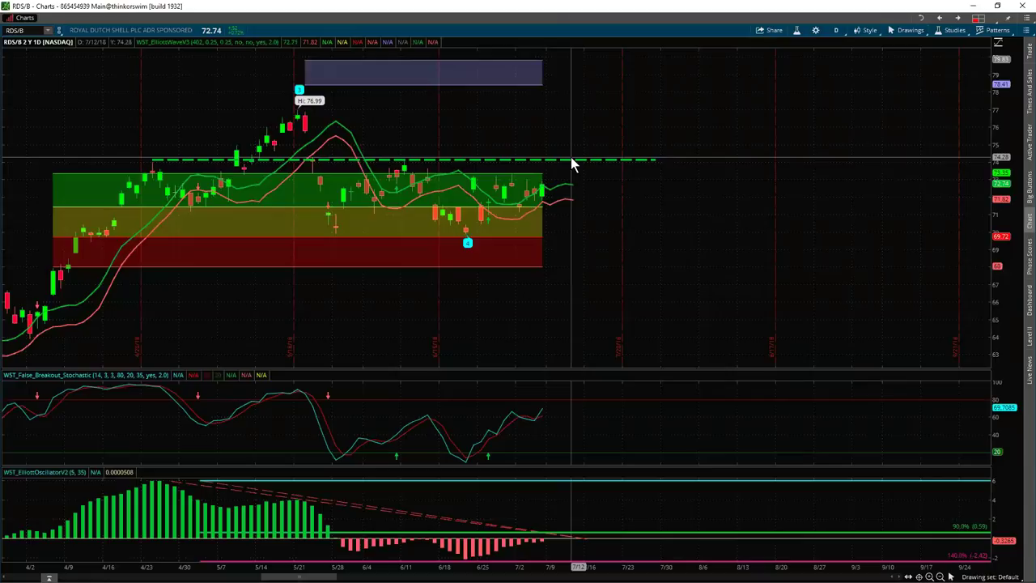
click(570, 157)
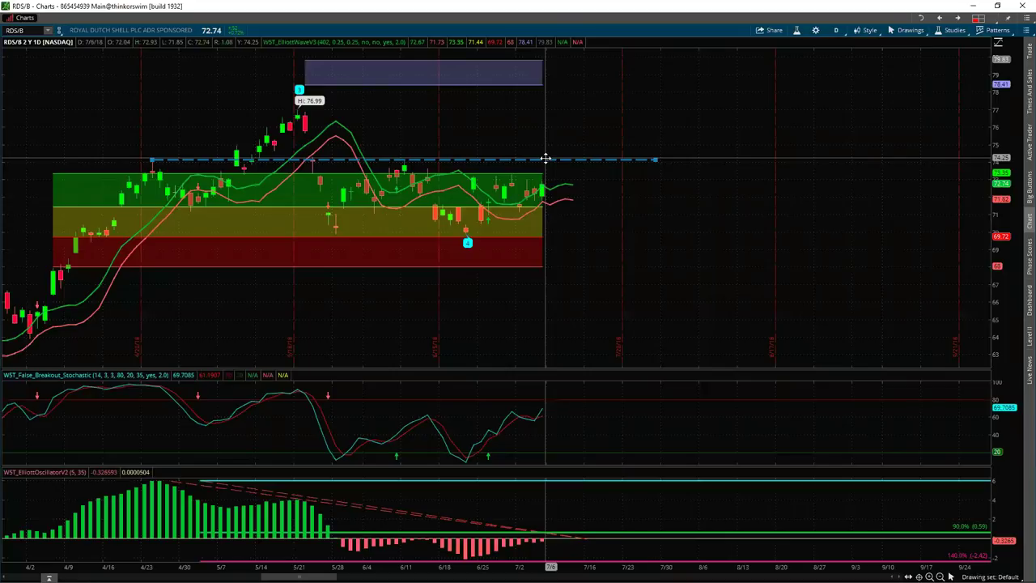
drag(545, 158, 548, 156)
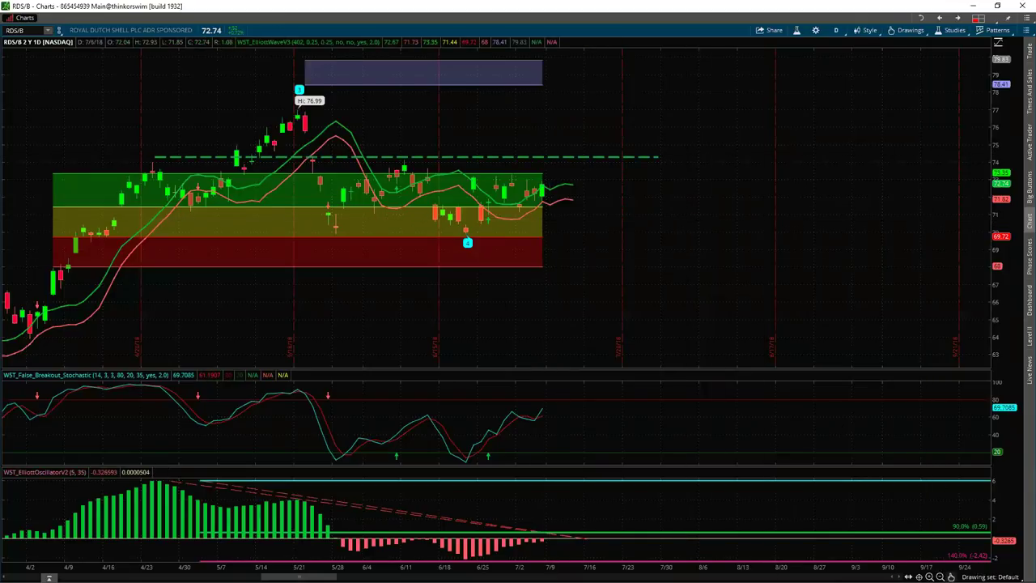
- Draw a Fibonacci extension from the wave 4 low up to the breakout line
click(951, 576)
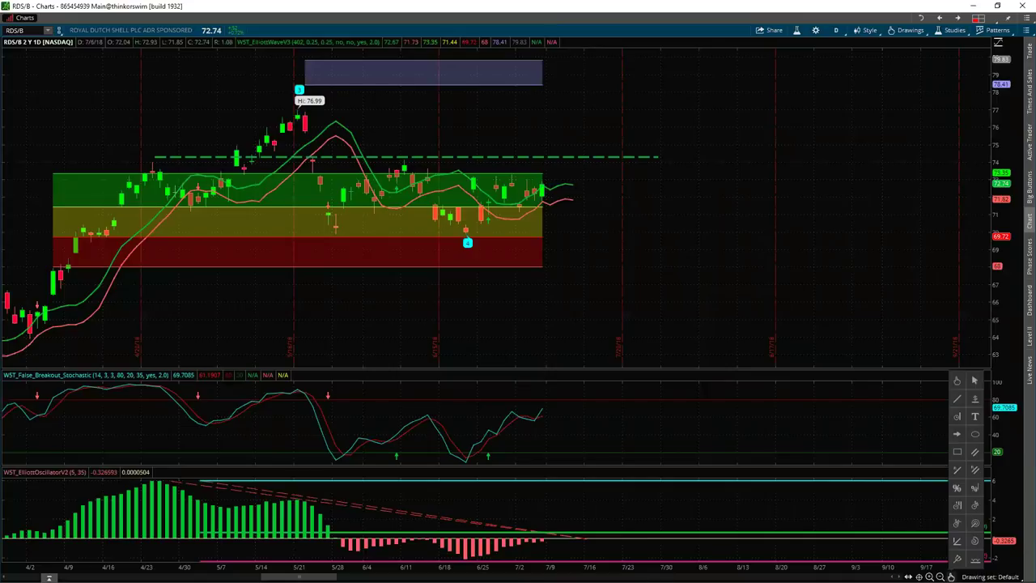
click(975, 487)
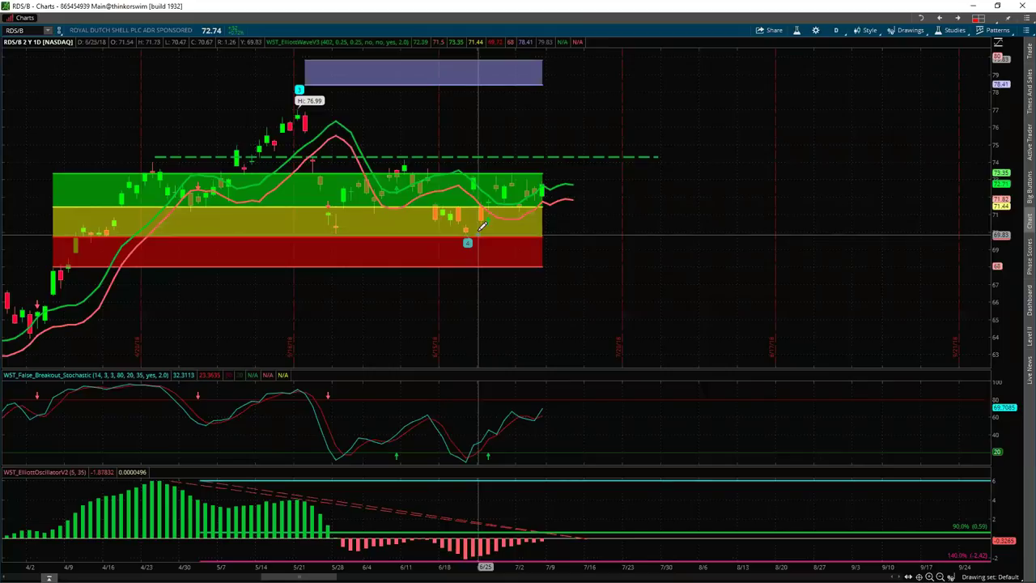
drag(479, 231, 510, 153)
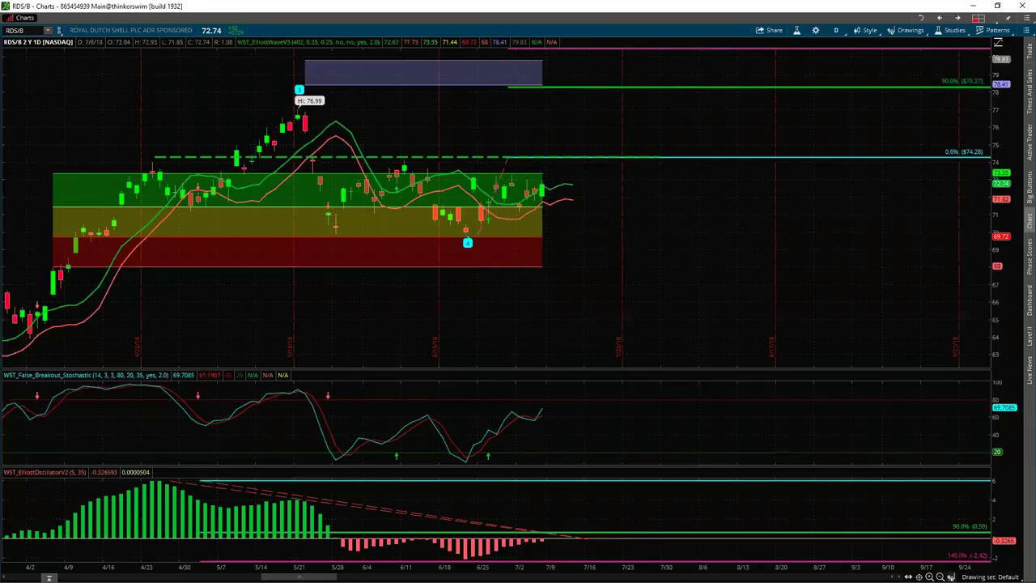
- Rescale the price axis to reveal the higher 78.27 and 80.5 extension targets
mouse_move(950, 576)
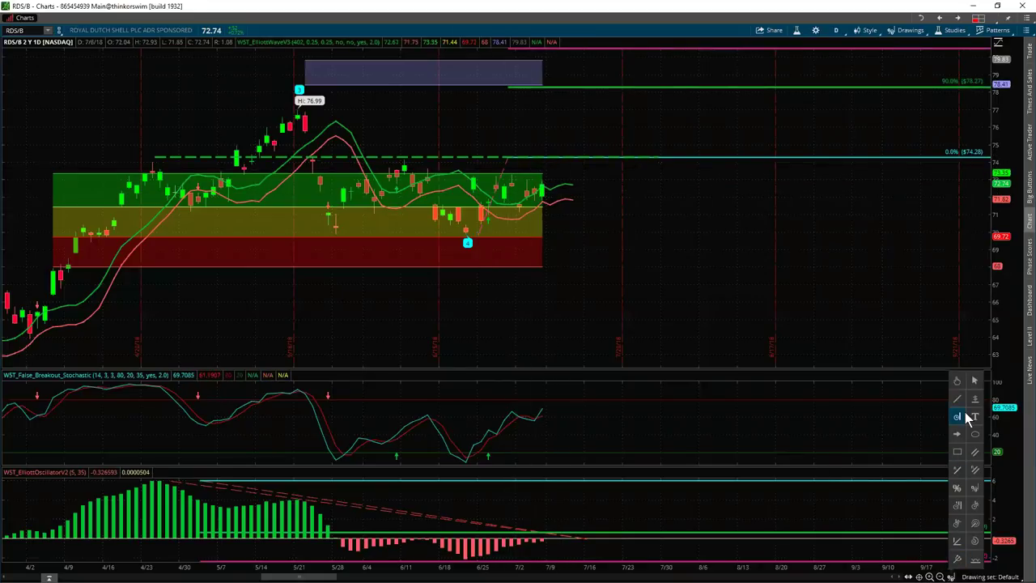
click(958, 380)
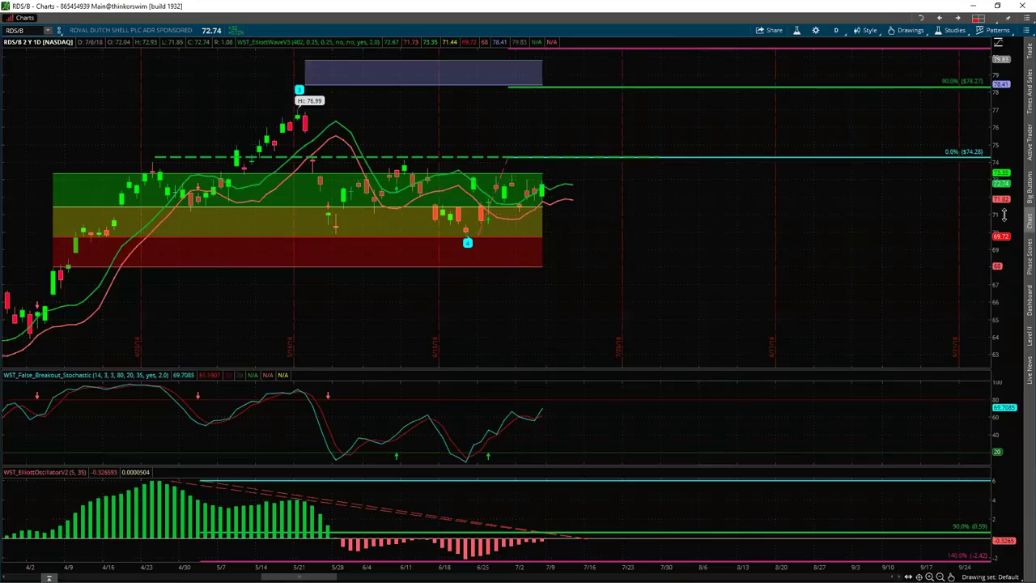
drag(1004, 215, 850, 266)
drag(723, 268, 709, 291)
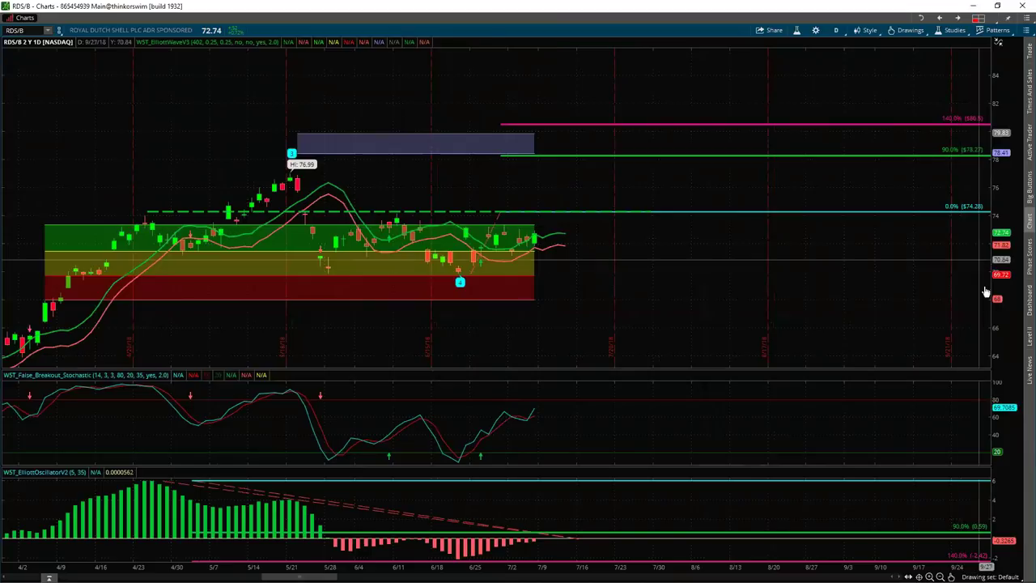
drag(1001, 276, 1003, 290)
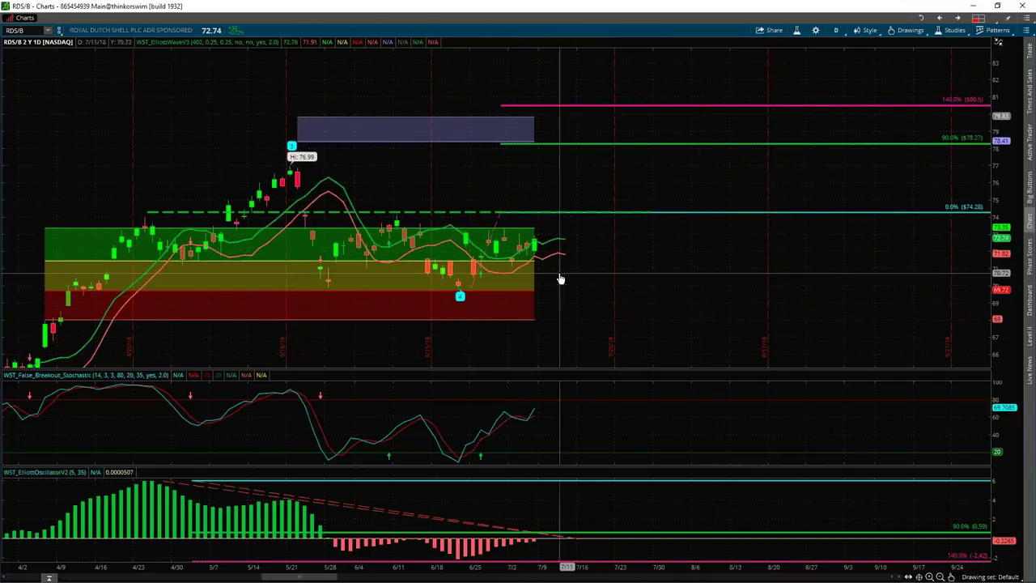
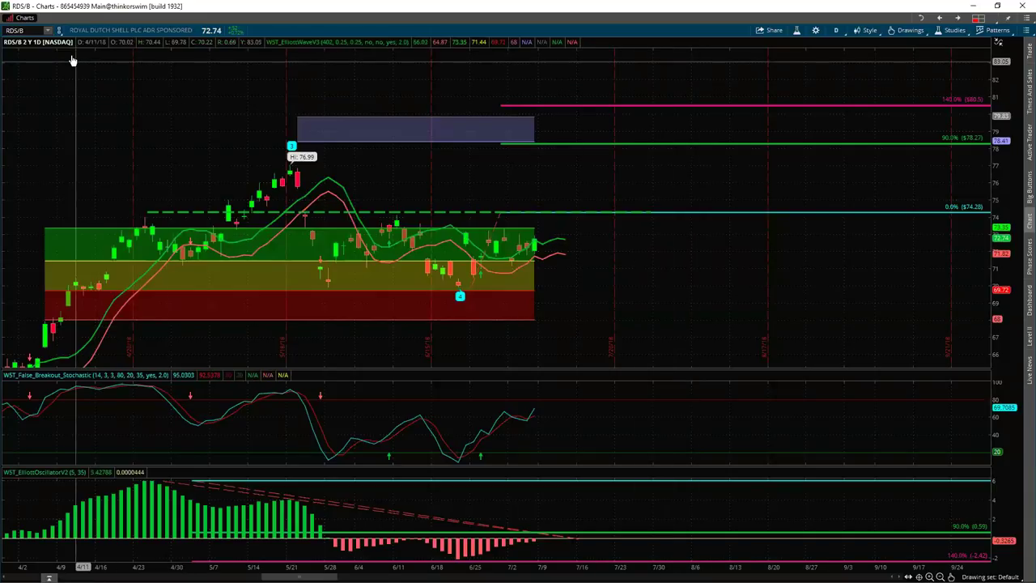
- Load the Textron (TXT) daily chart
click(32, 24)
text(TXT)
key(Return)
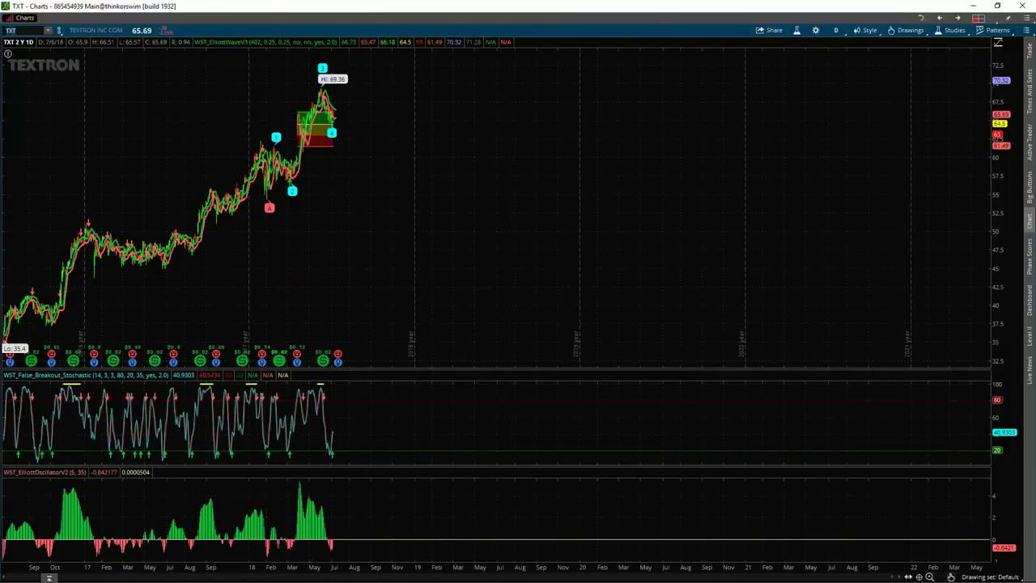
- Zoom the chart in on the most recent year of price action
click(952, 575)
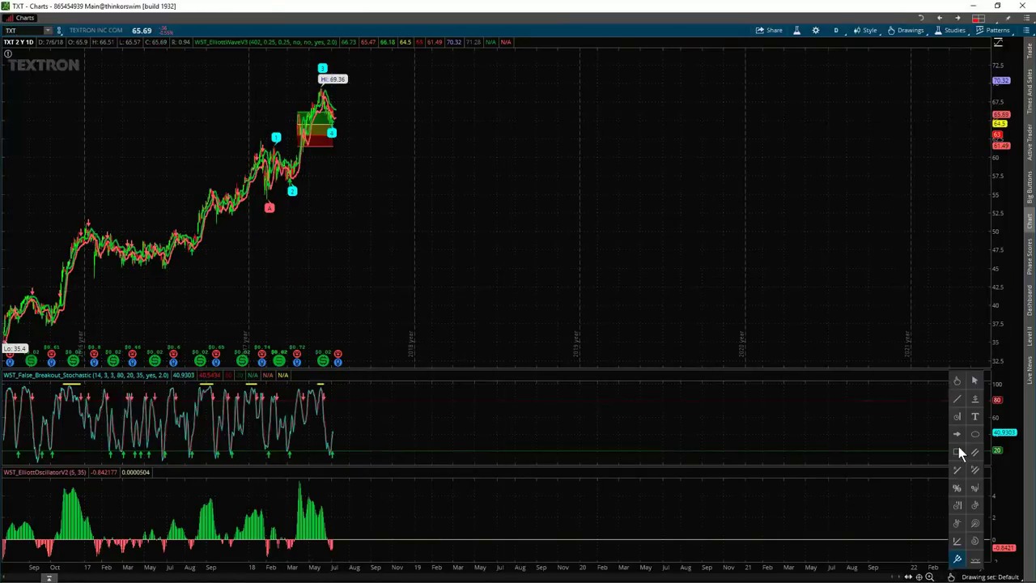
click(974, 392)
drag(205, 61, 343, 102)
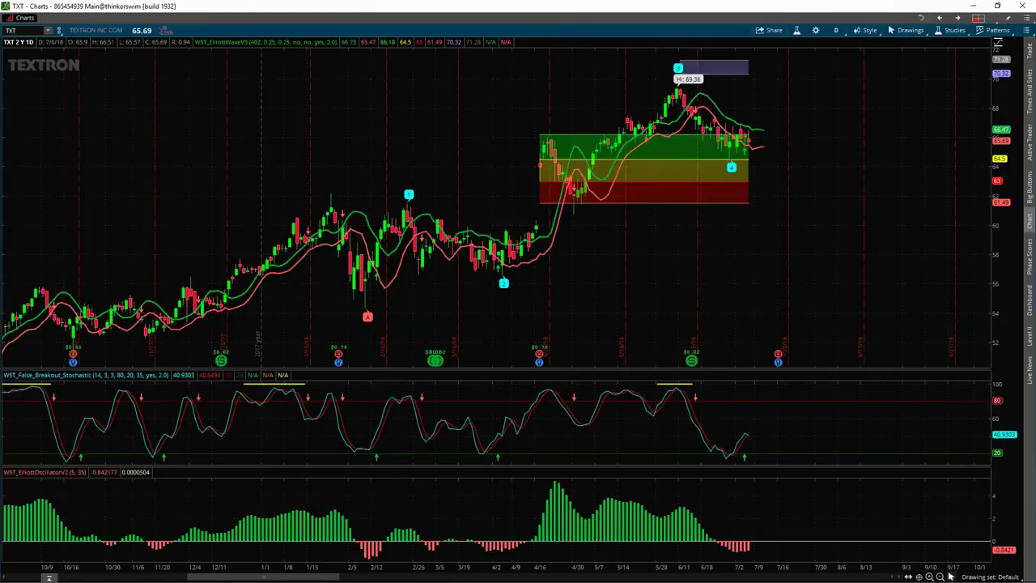
- Begin a trendline at the Elliott Oscillator's late-April peak
click(951, 575)
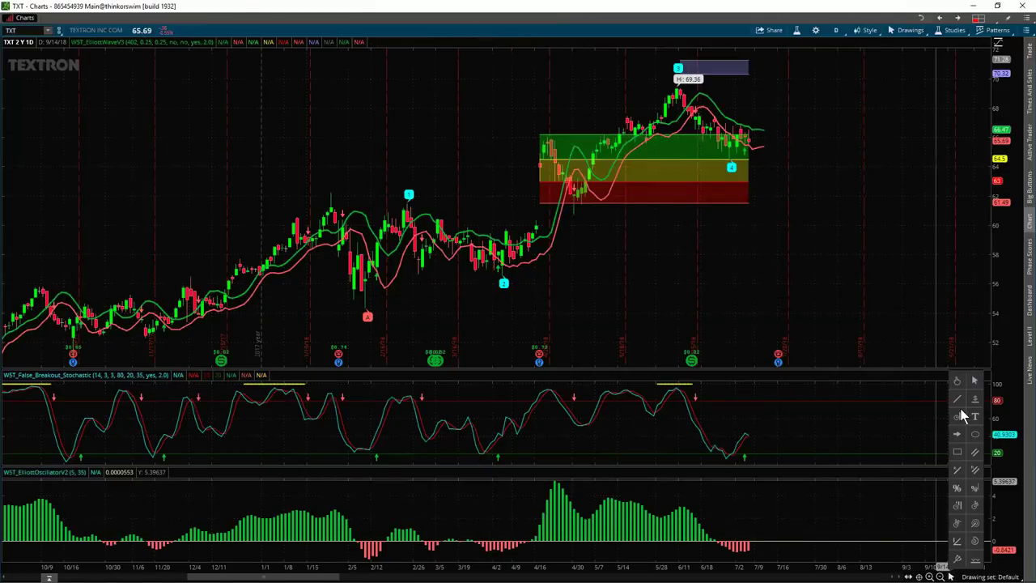
click(975, 487)
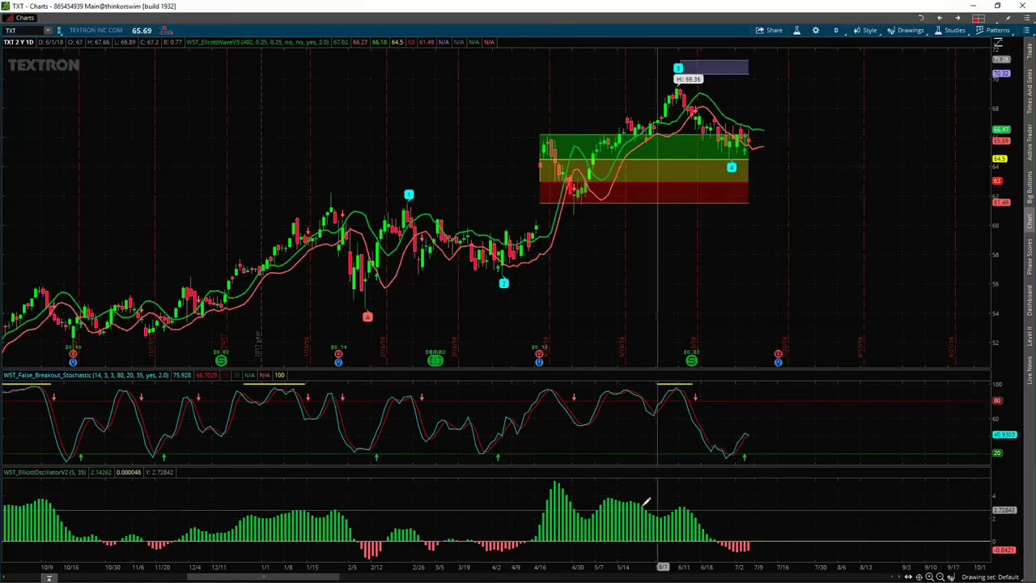
click(567, 481)
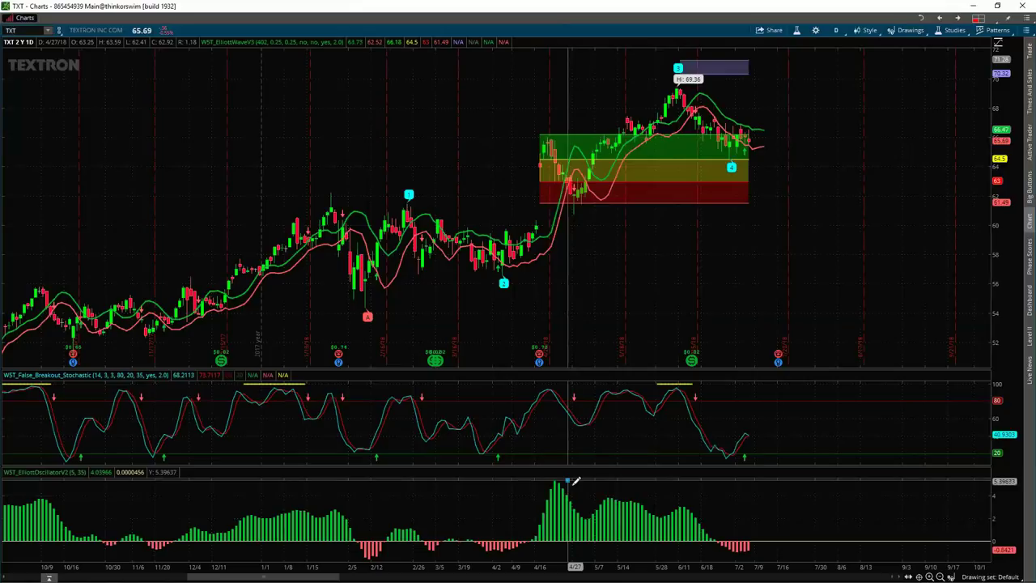
- End the trendline near the oscillator zero line, then compress the oscillator scale to show all levels
click(775, 538)
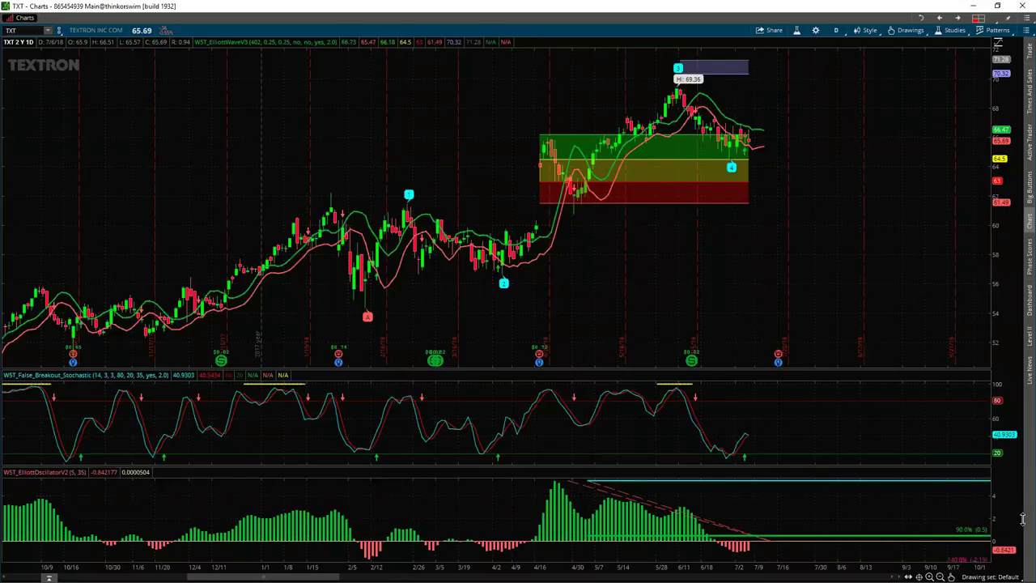
drag(1001, 511, 1000, 539)
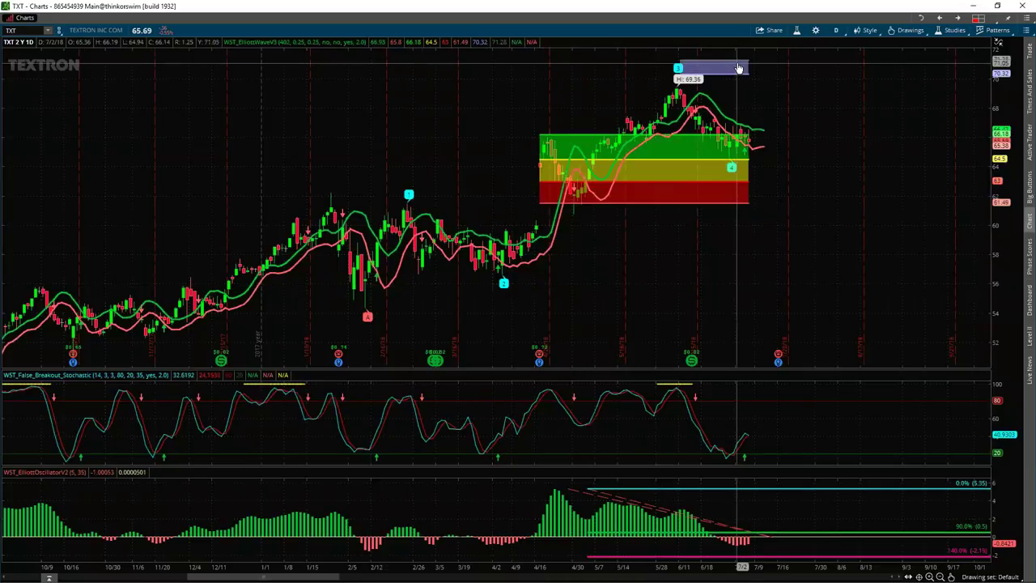
- Zoom the time axis, stretch the price scale and shift bars lower to enlarge April–July candles
scroll(825, 462, up, 1)
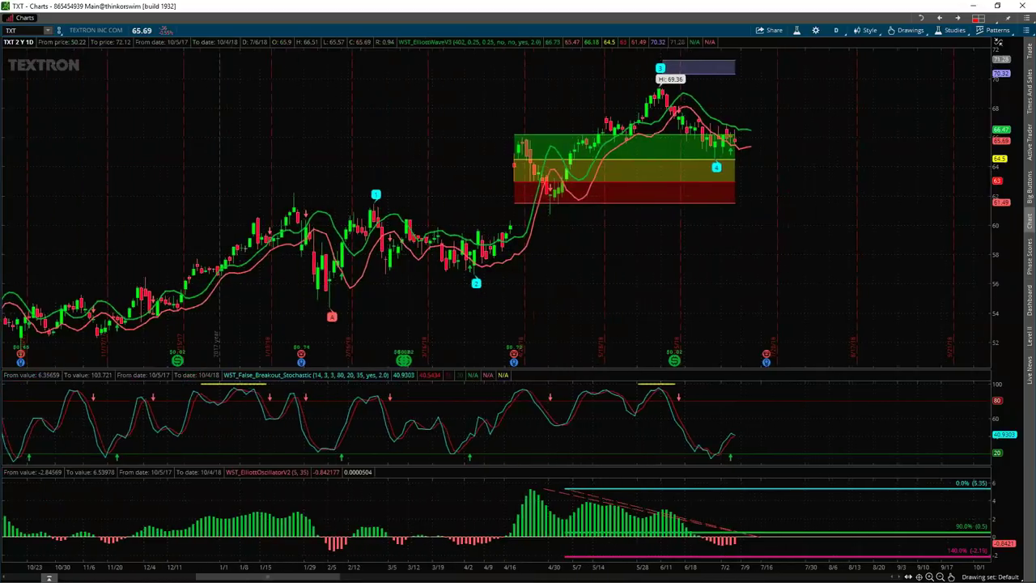
scroll(826, 462, up, 3)
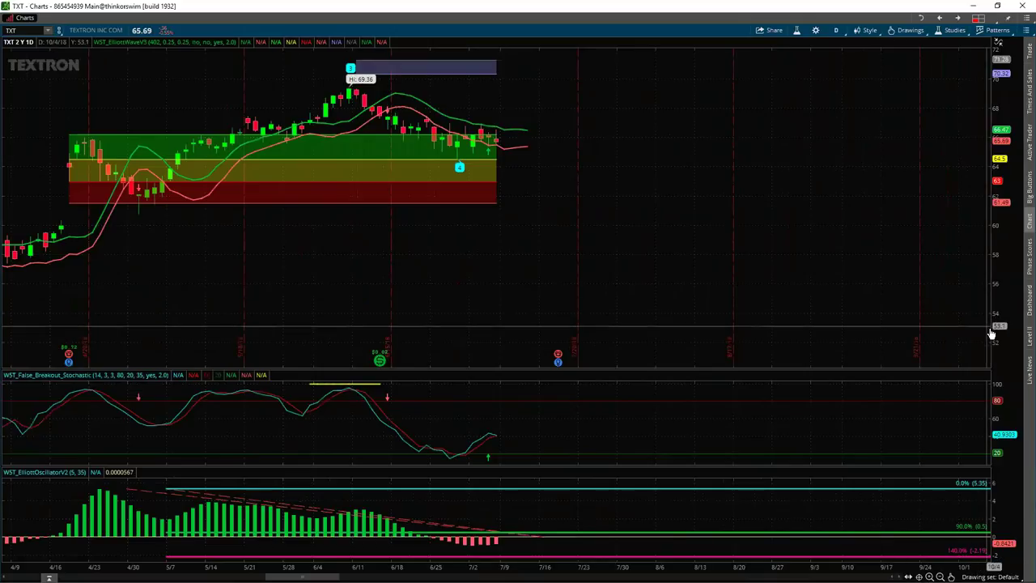
drag(990, 331, 992, 364)
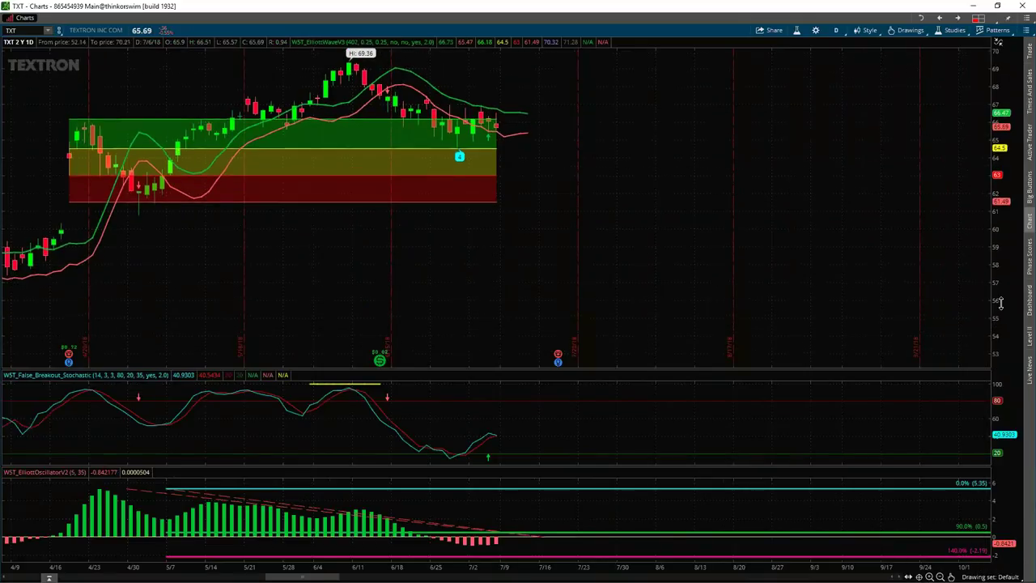
drag(675, 203, 672, 295)
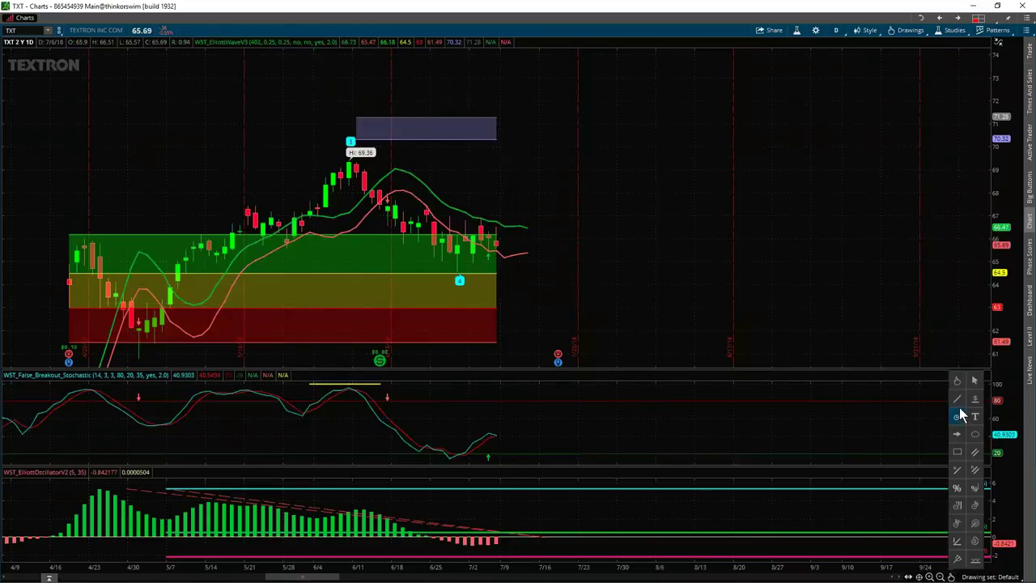
- Draw horizontal trendlines at the late-June high (~67.52) and the Wave 4 low (~64.51)
click(958, 401)
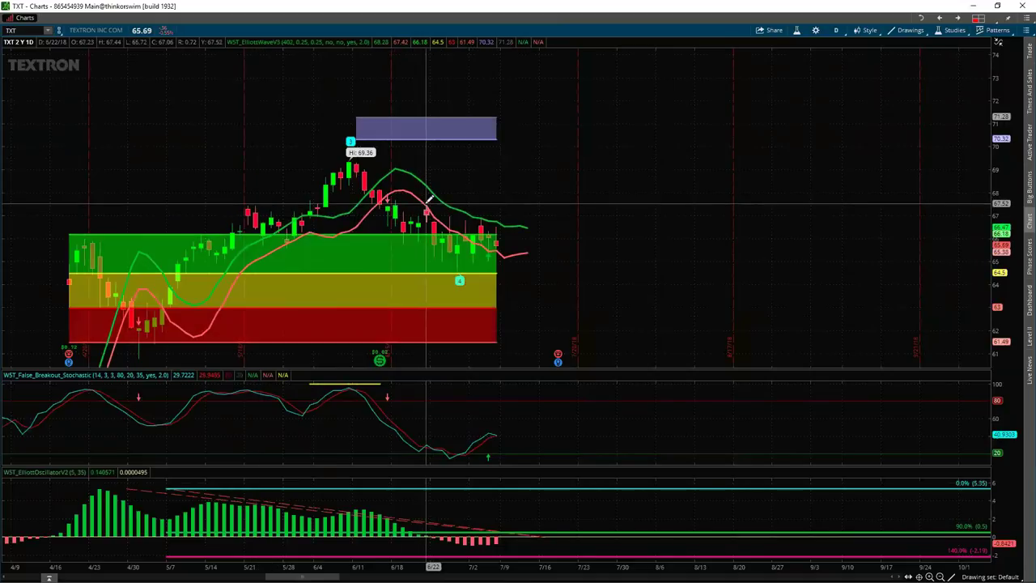
click(425, 202)
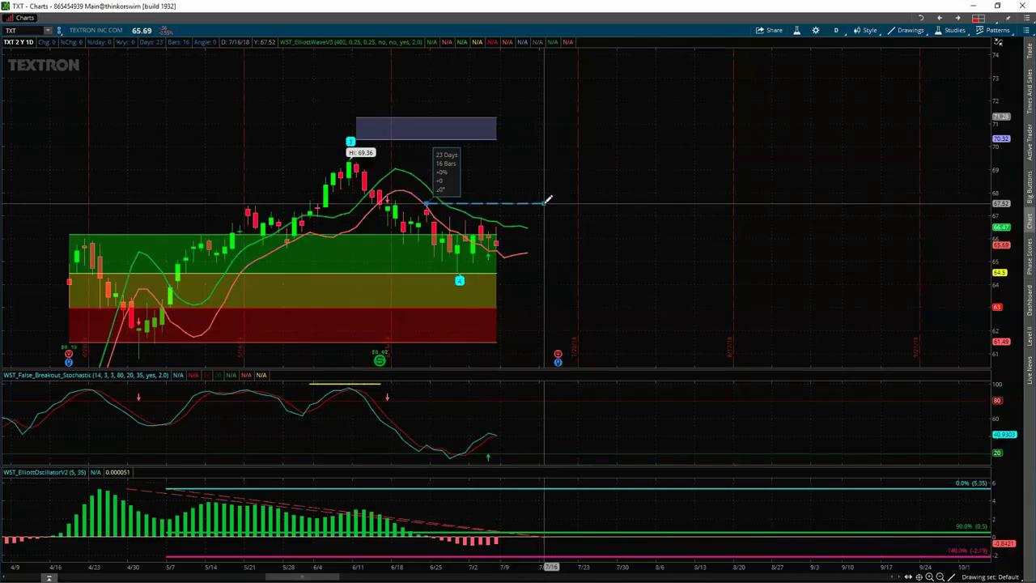
click(546, 200)
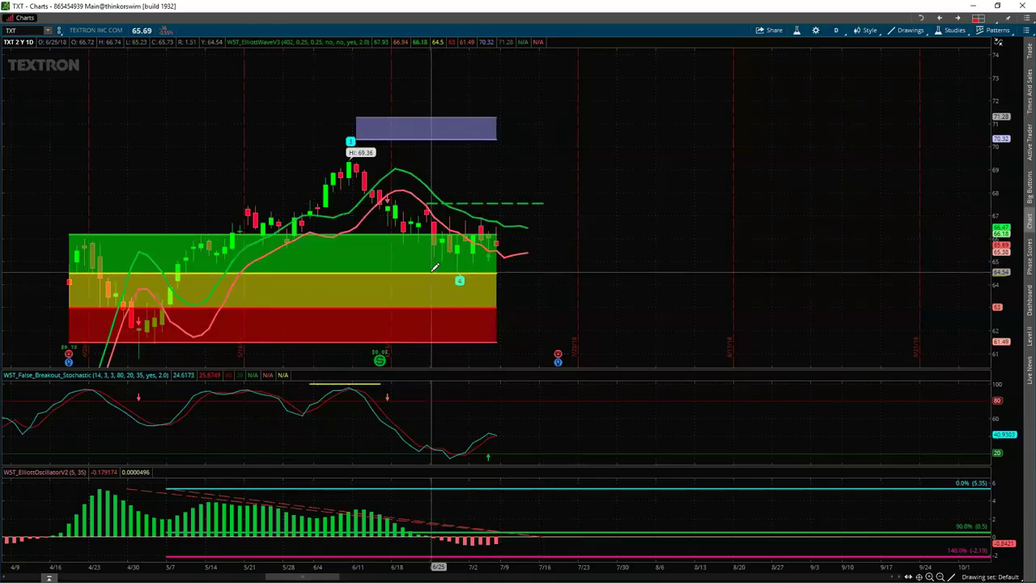
click(429, 273)
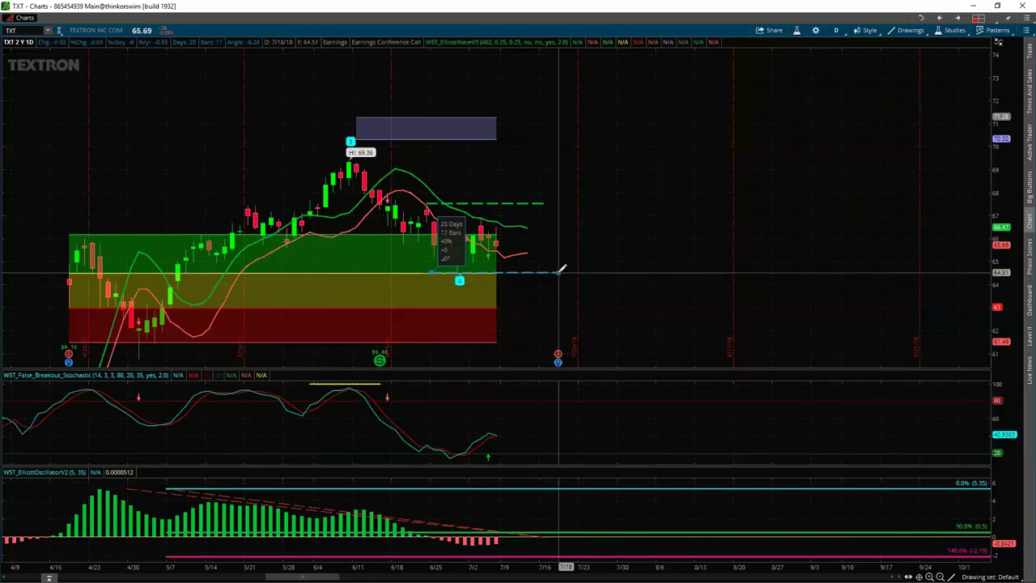
click(561, 269)
right_click(558, 272)
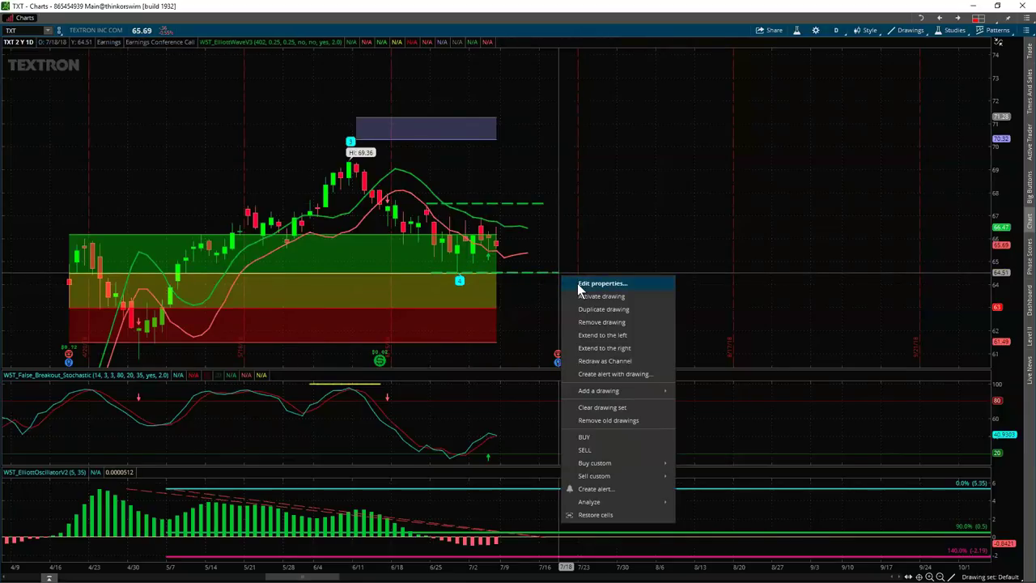
- Recolor the 64.51 support trendline red through its properties' colour picker
click(577, 283)
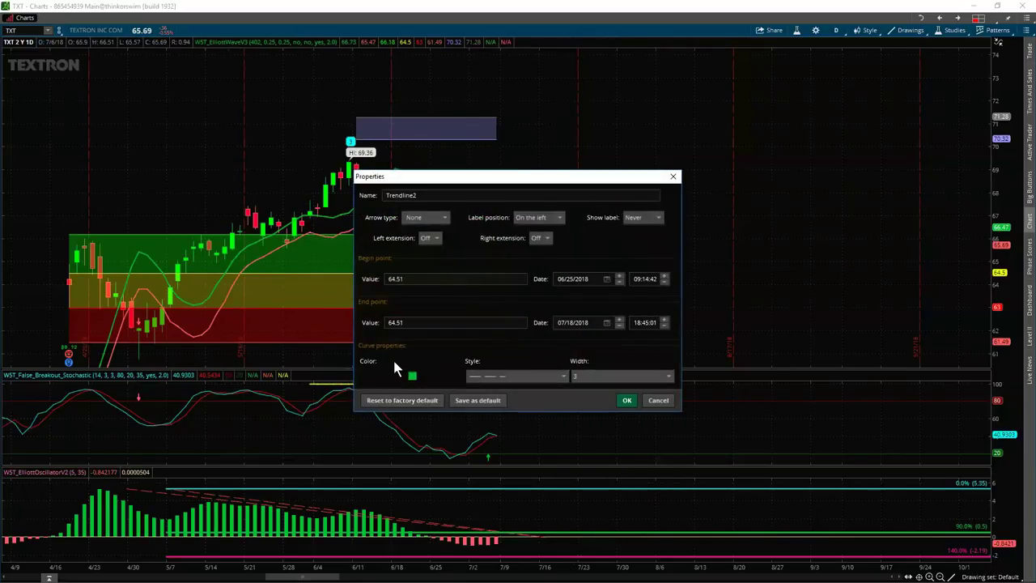
click(412, 376)
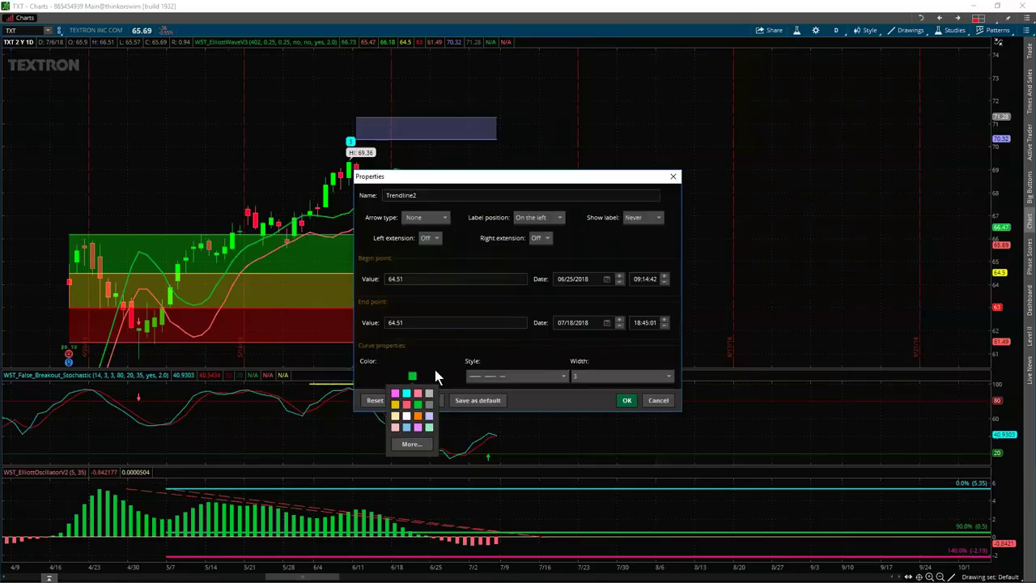
click(410, 444)
click(504, 262)
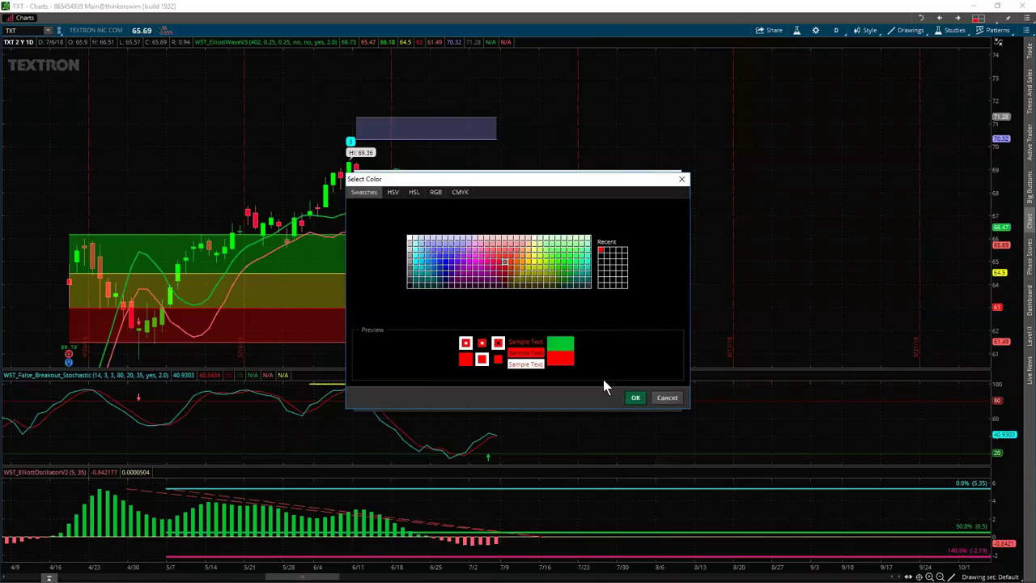
key(Return)
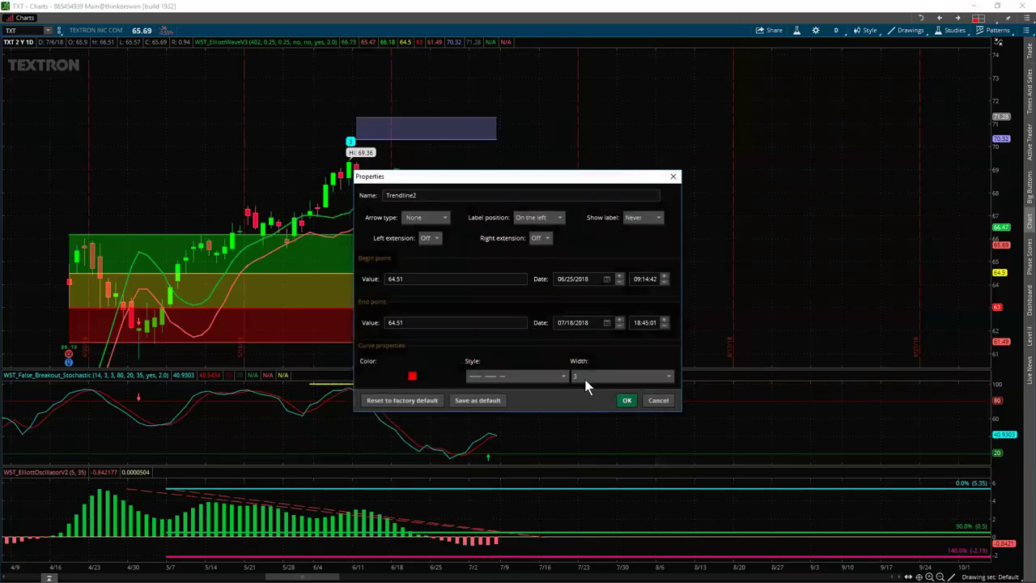
click(622, 398)
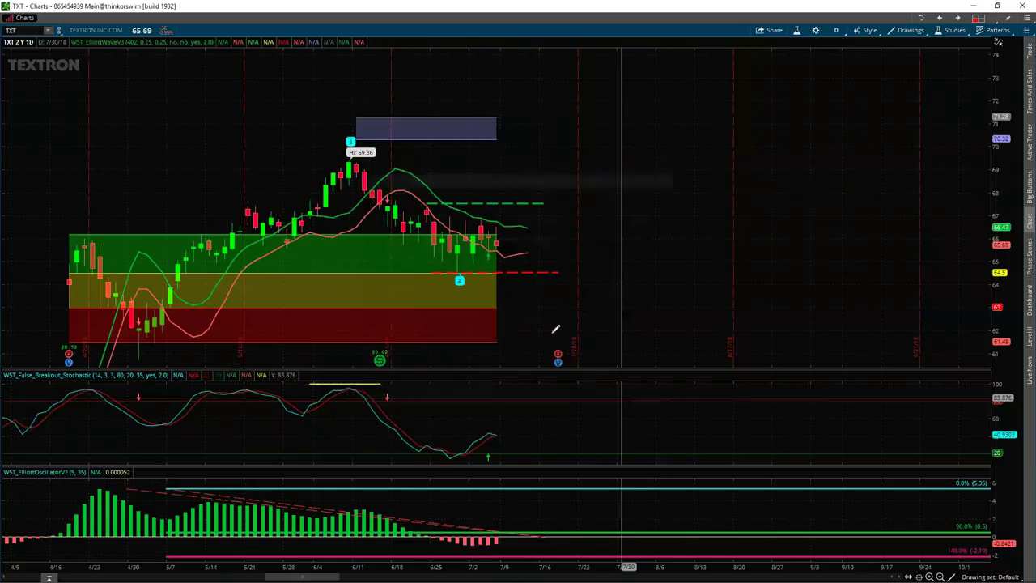
click(951, 575)
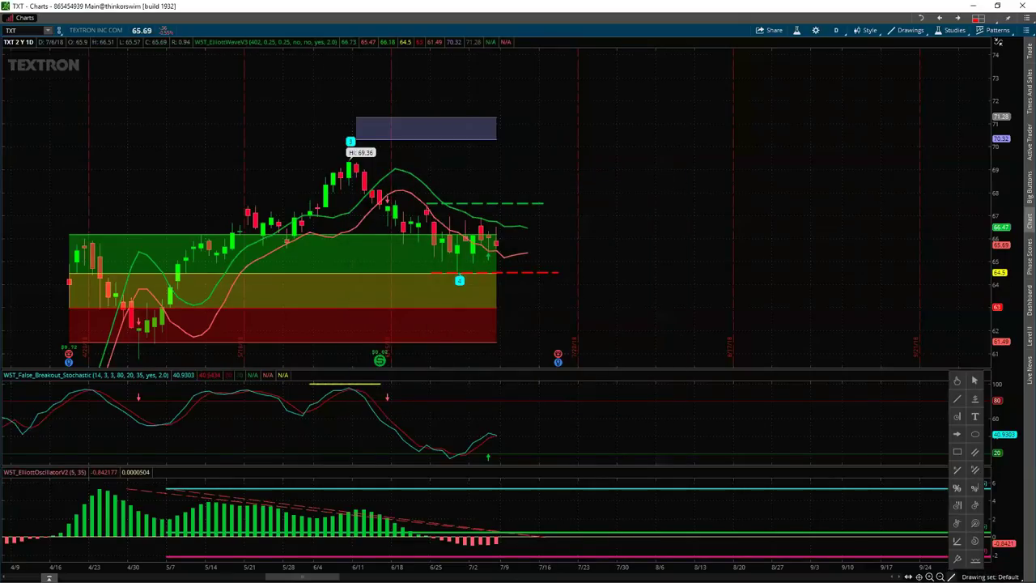
- Select the red support line, then stretch, pan and zoom the chart onto May–July candles
click(958, 398)
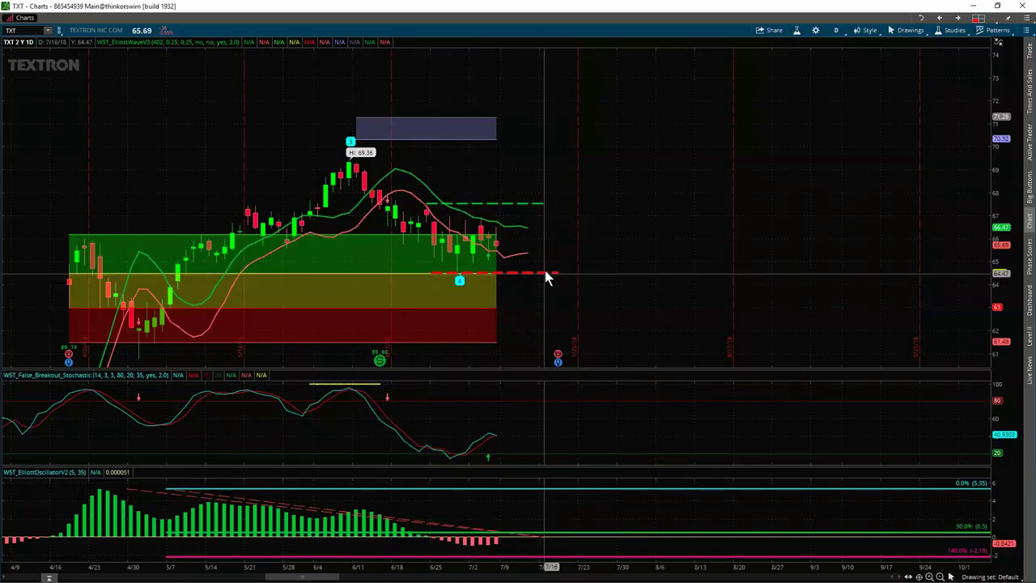
click(544, 272)
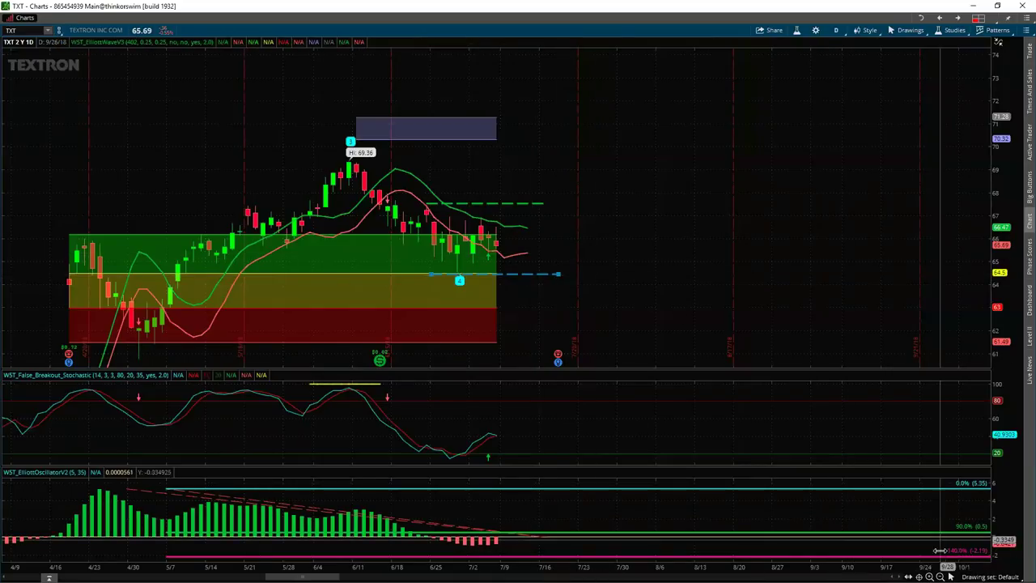
mouse_move(950, 576)
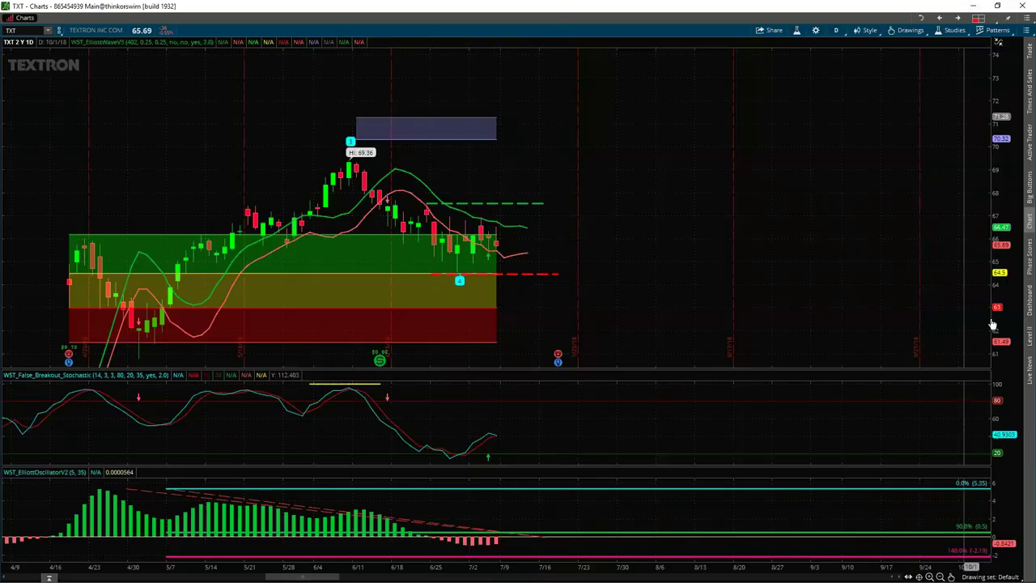
mouse_move(1001, 309)
mouse_down()
mouse_move(1001, 299)
mouse_move(627, 269)
mouse_up()
drag(823, 283, 944, 283)
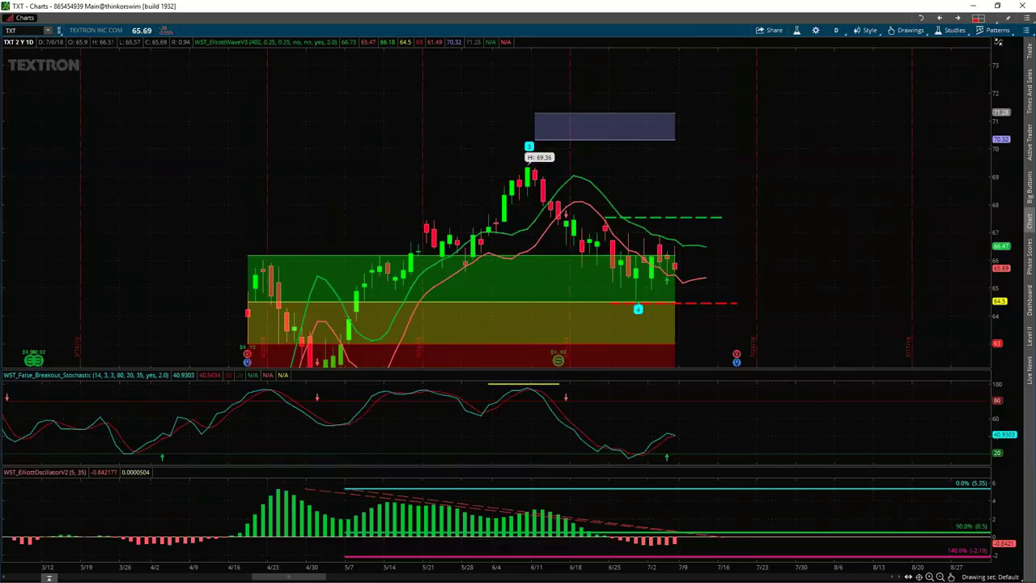
scroll(698, 496, up, 3)
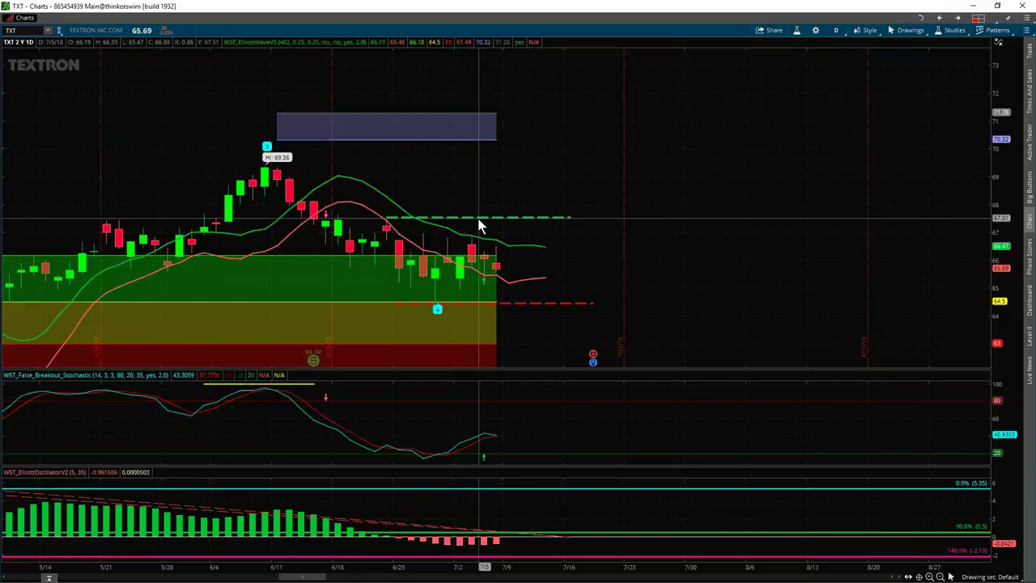
- Drag the green dashed resistance line slightly down and right to about 67
mouse_move(390, 223)
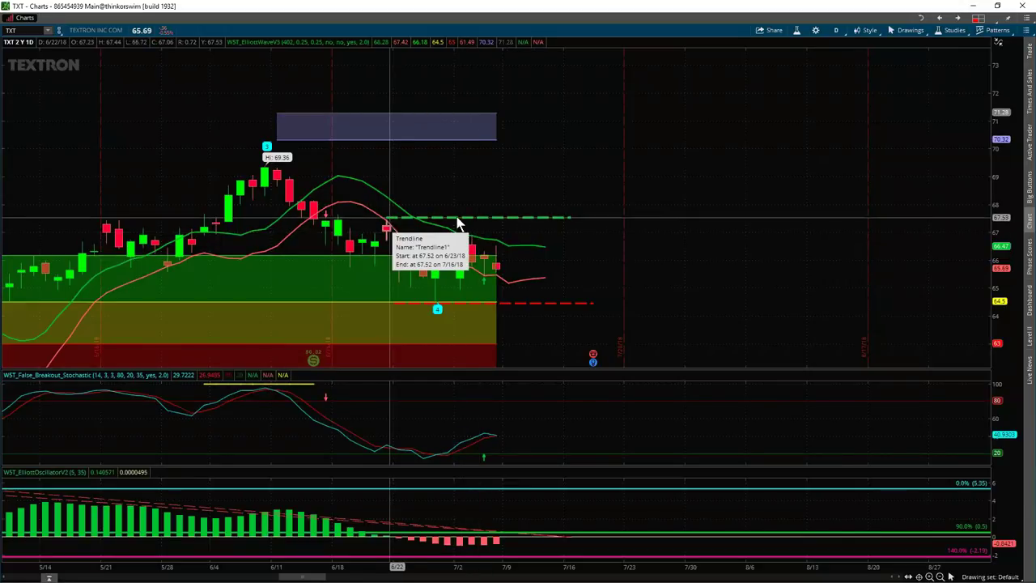
click(515, 217)
drag(515, 217, 536, 231)
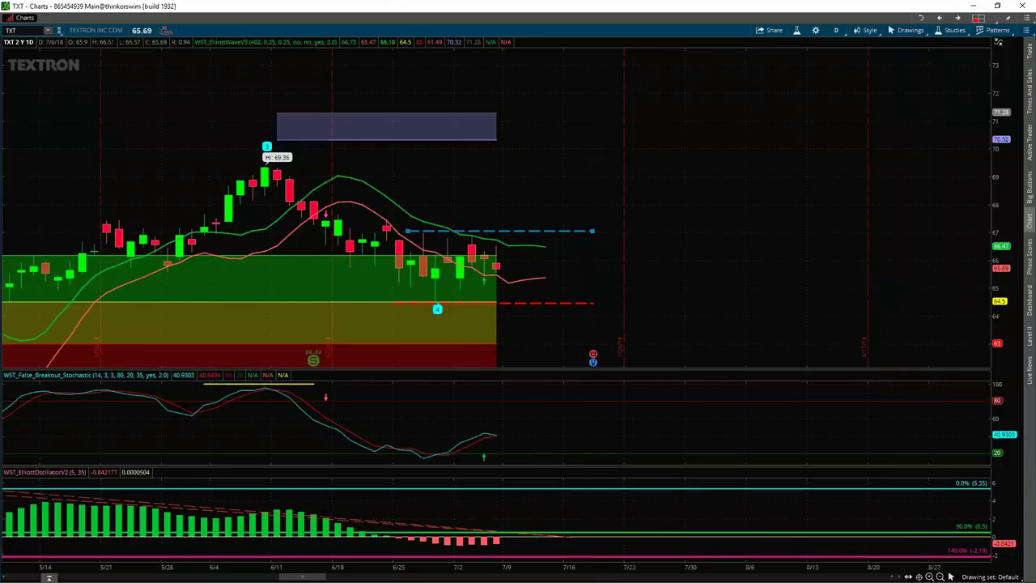
- Draw a Fibonacci extension from the red support low up to the 67.02 trendline
mouse_move(952, 575)
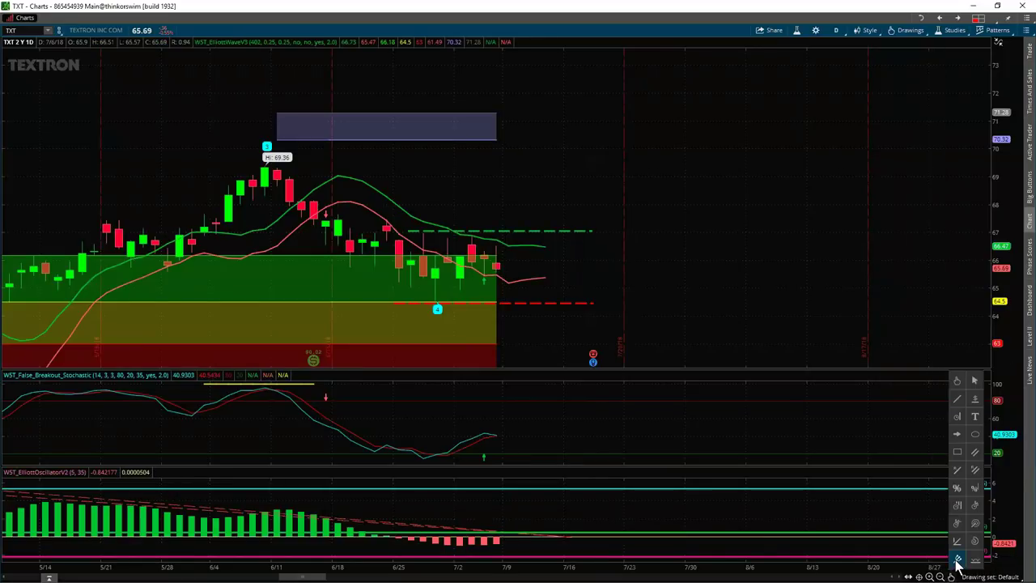
click(971, 515)
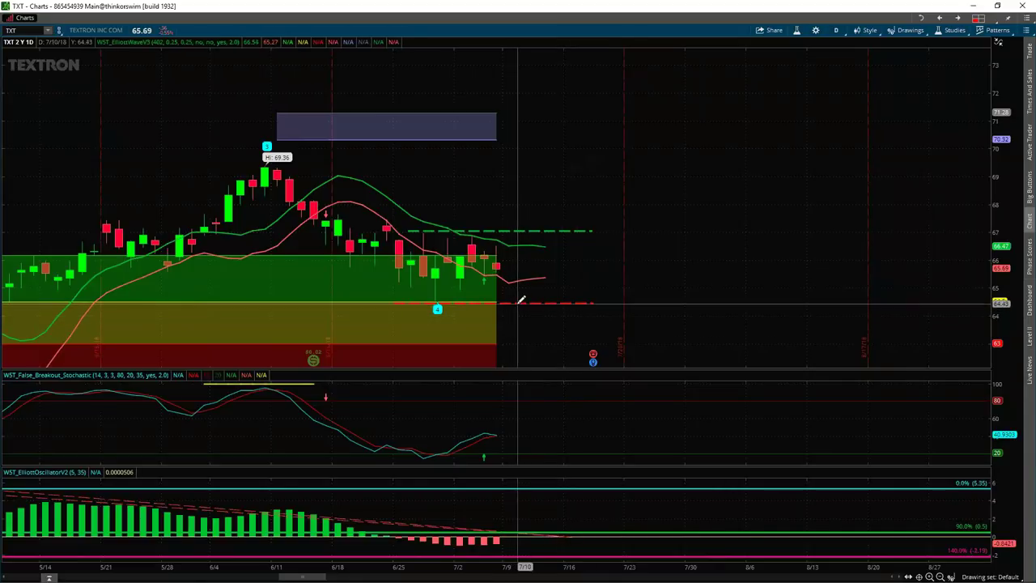
drag(518, 303, 520, 231)
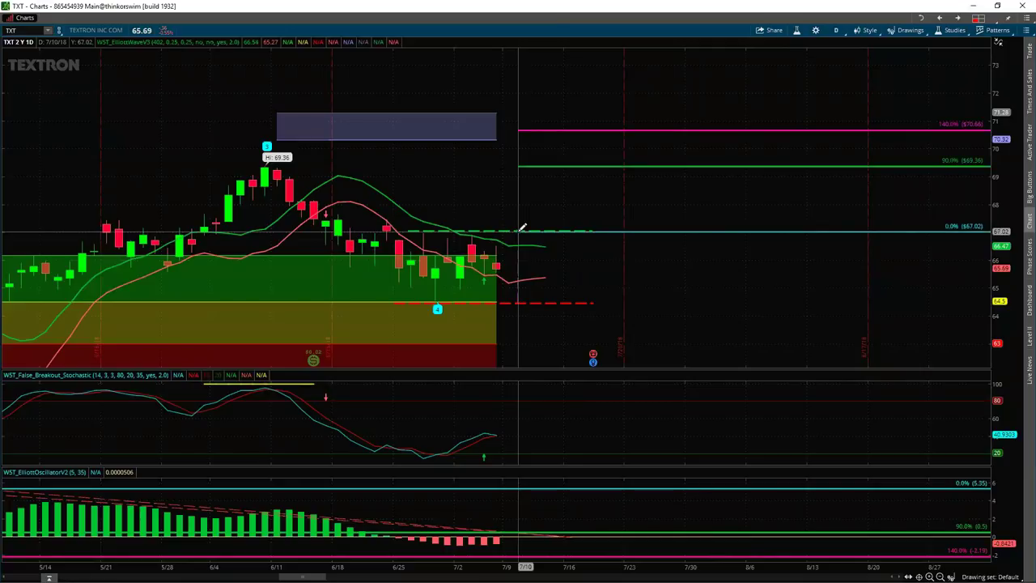
- In the Fibonacci Extensions2 properties, turn off the 1.4 level and enable a green 1.618 level
right_click(522, 229)
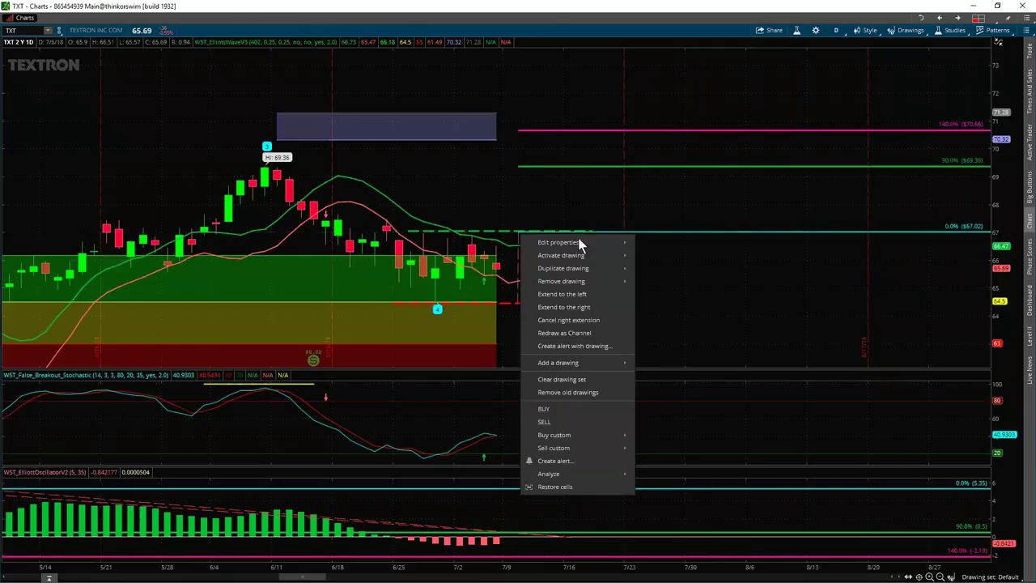
mouse_move(573, 242)
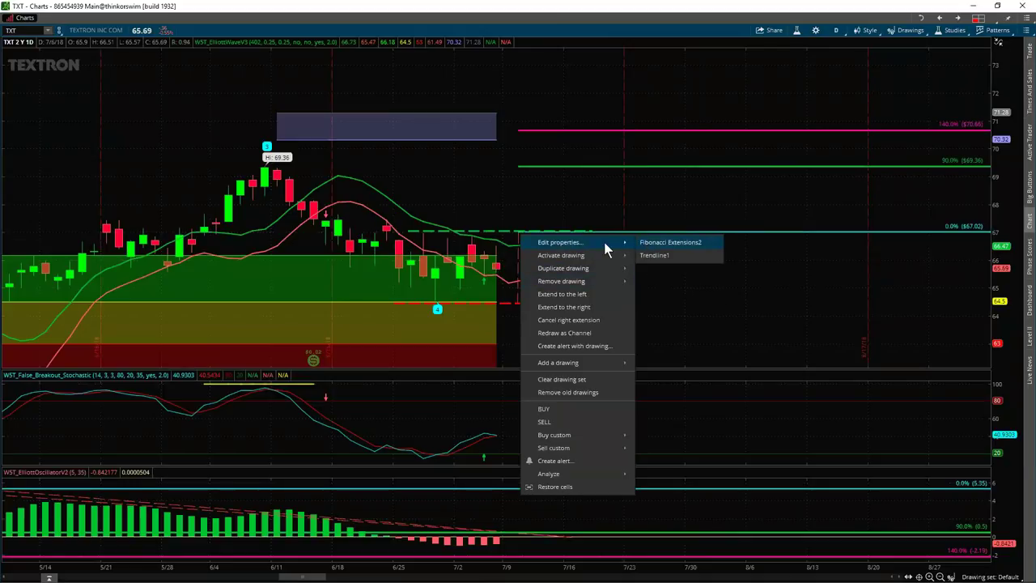
click(653, 242)
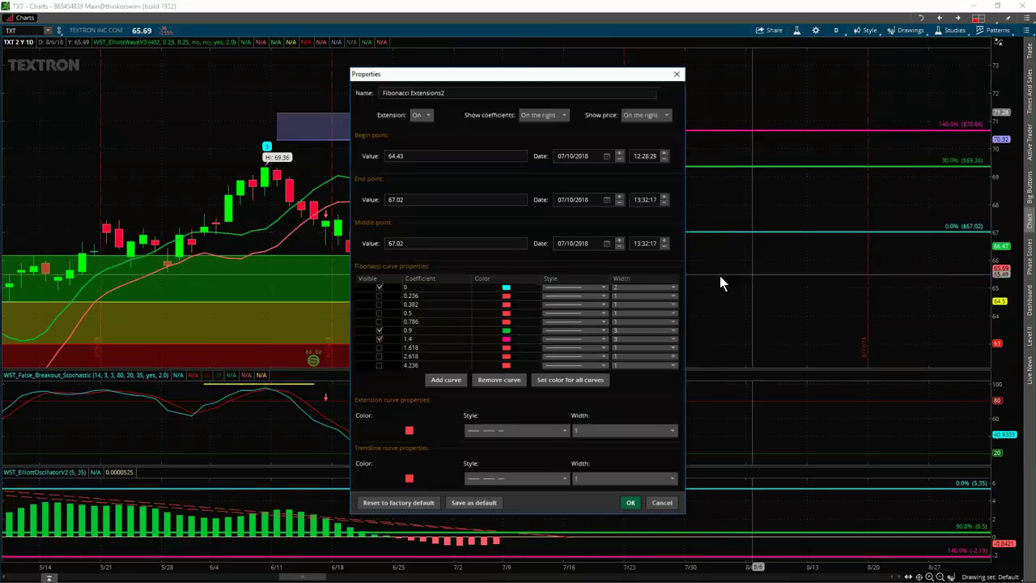
click(378, 347)
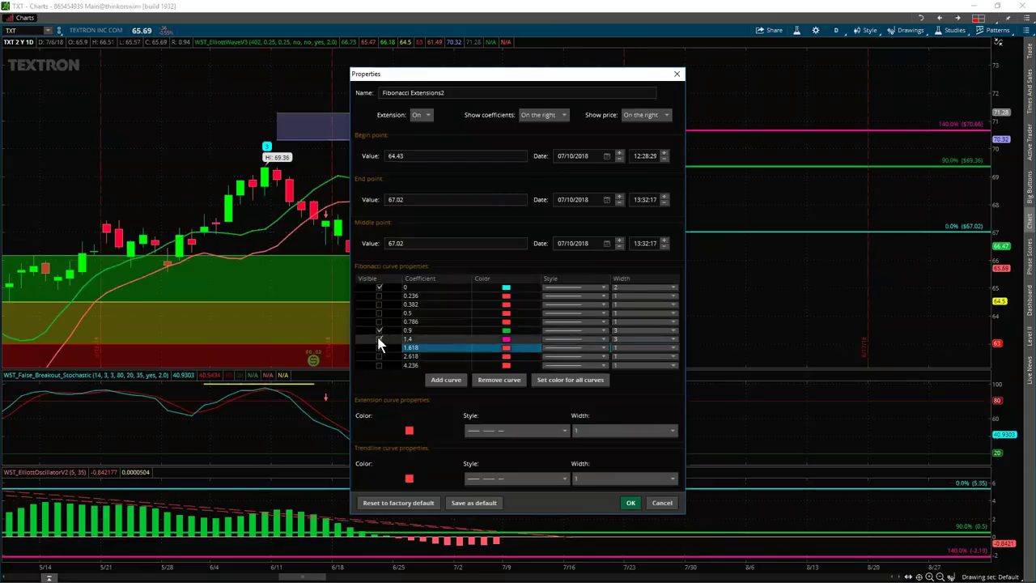
click(378, 347)
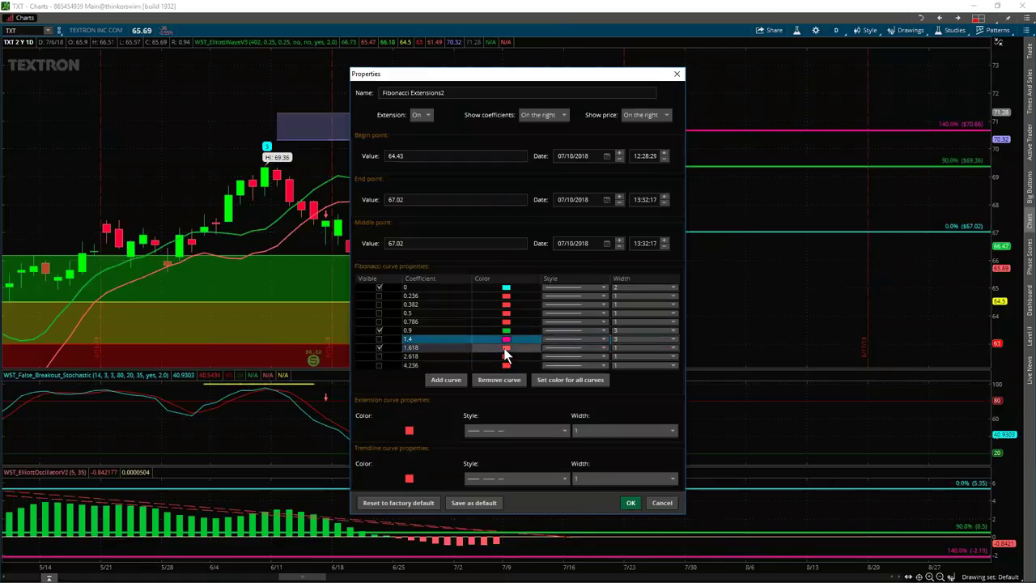
click(506, 347)
click(513, 377)
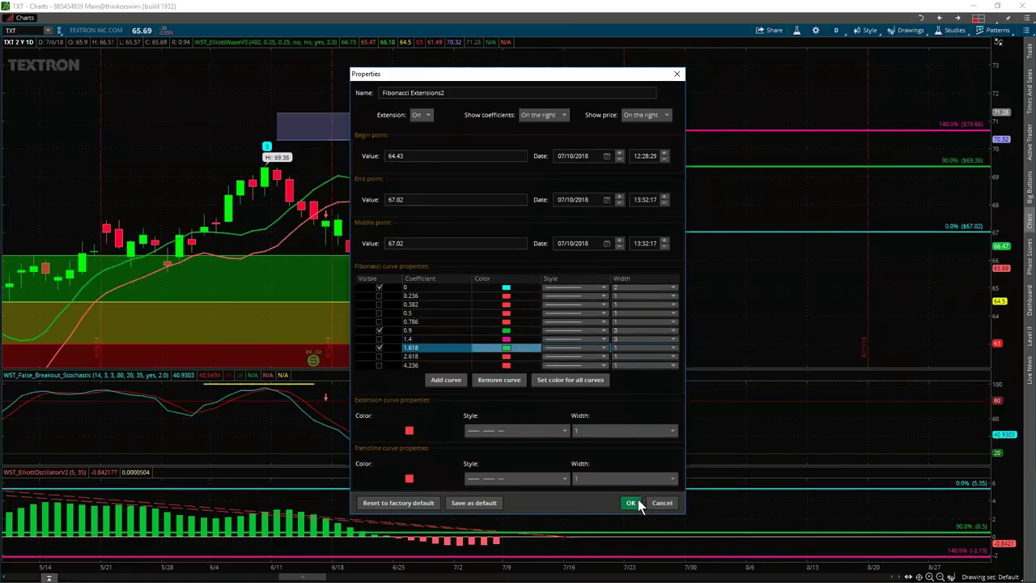
click(635, 503)
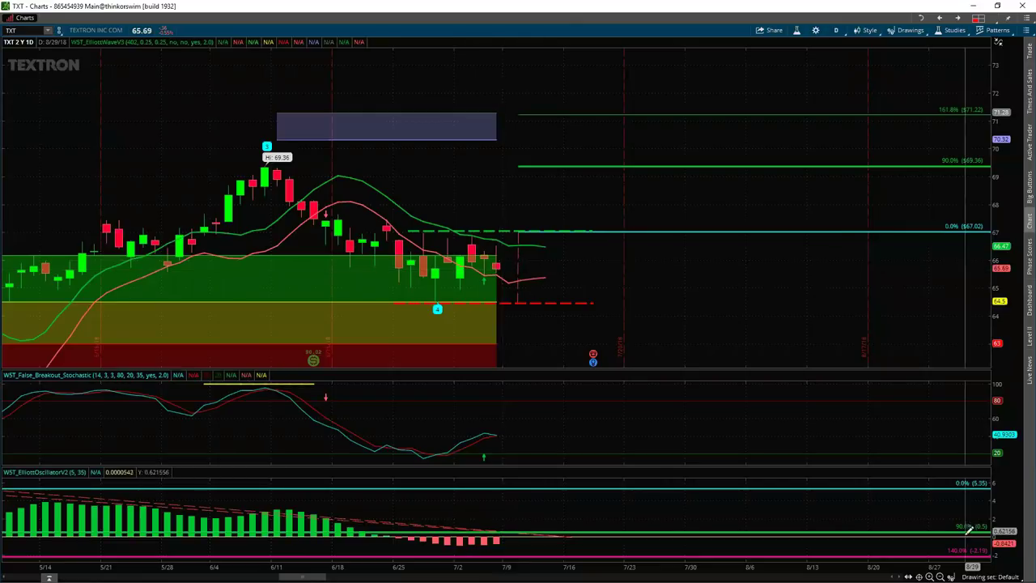
- Drag the chart rightward and scroll to reveal the early-May bars
mouse_move(966, 364)
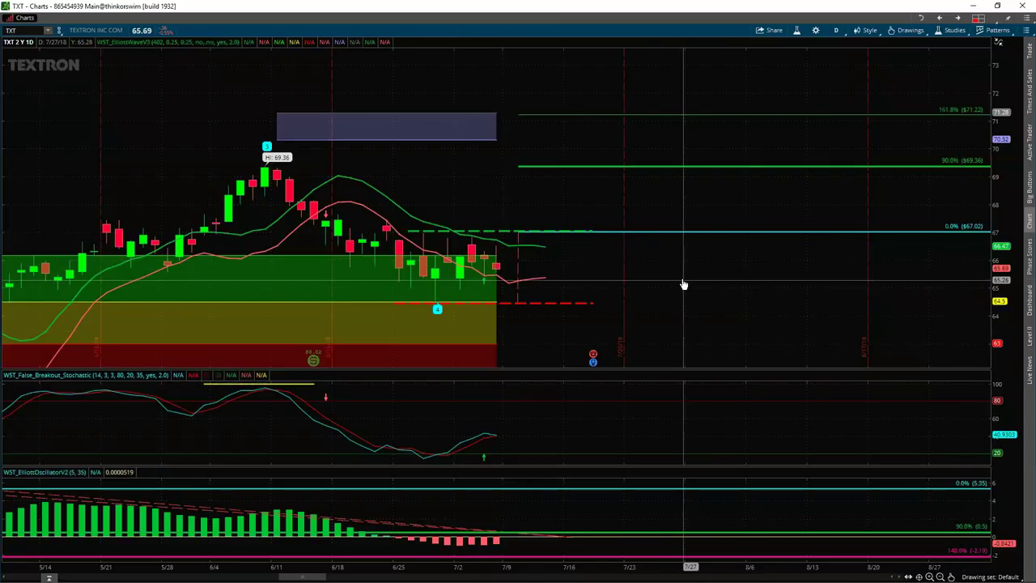
drag(677, 283, 785, 293)
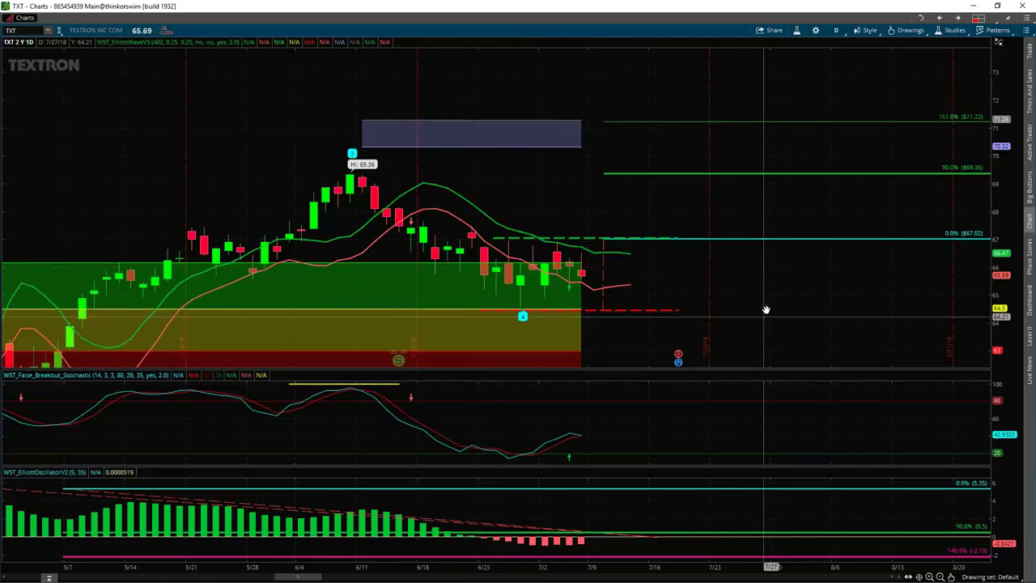
scroll(765, 307, down, 1)
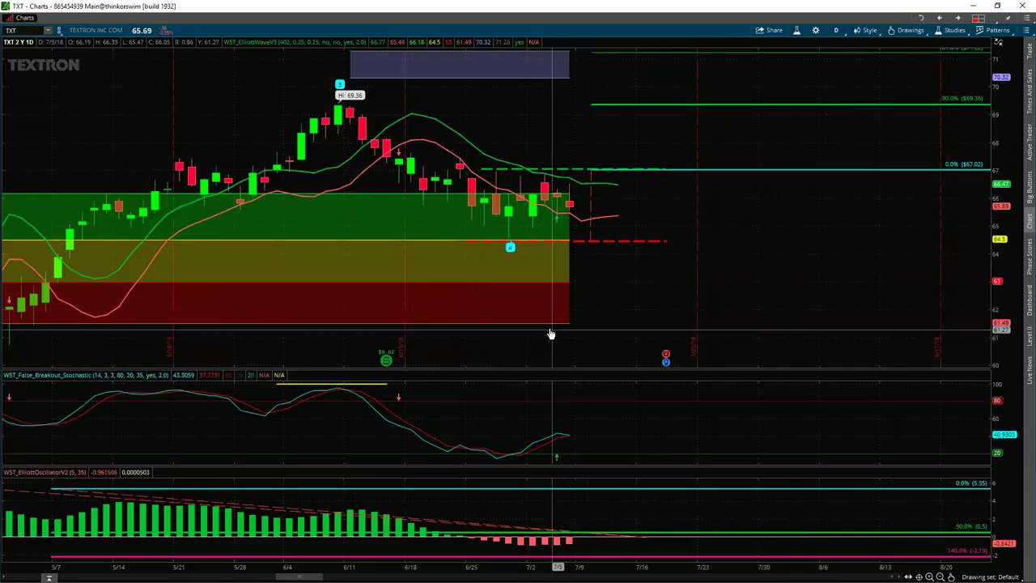
- Nudge the TXT chart, minimize its window and bring the main thinkorswim window forward
drag(586, 341, 585, 342)
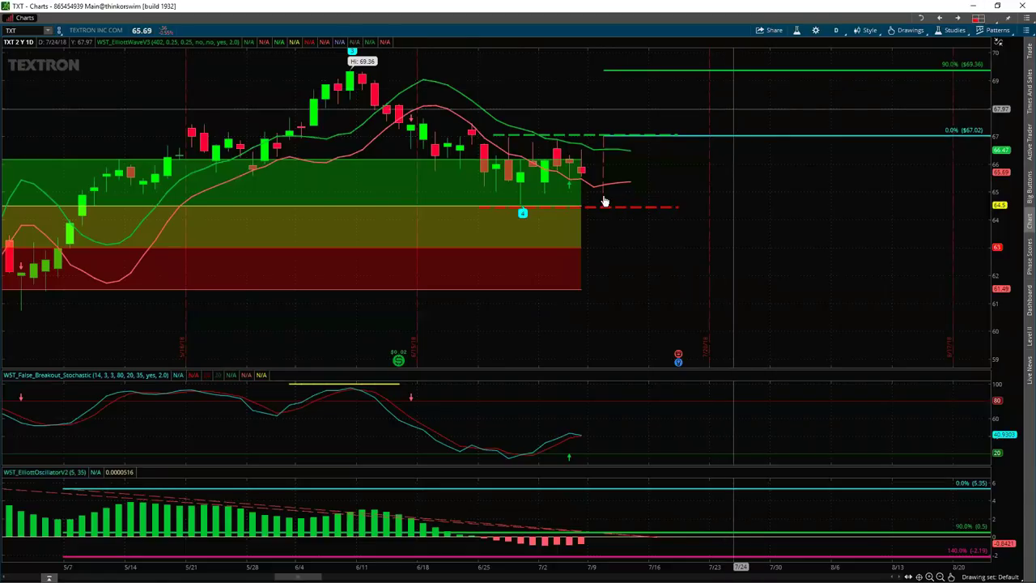
click(978, 7)
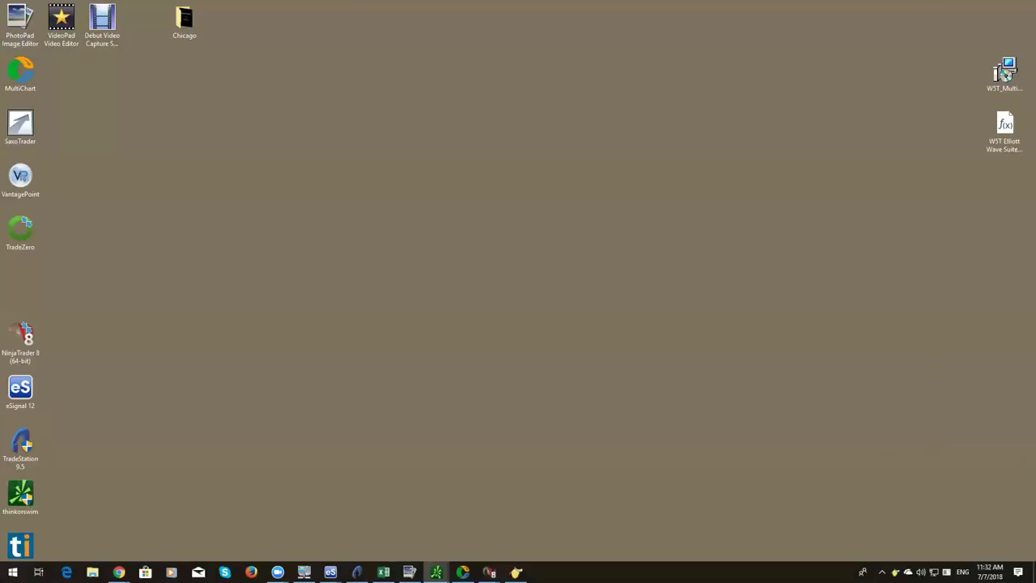
click(436, 572)
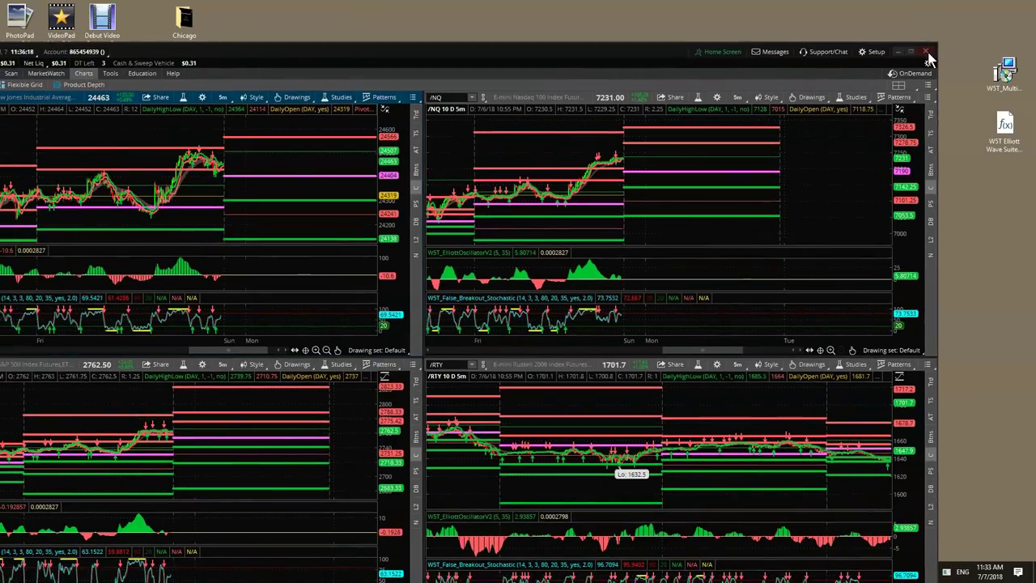
- Maximize, restore and move the main thinkorswim window down-left, then minimize it
click(912, 51)
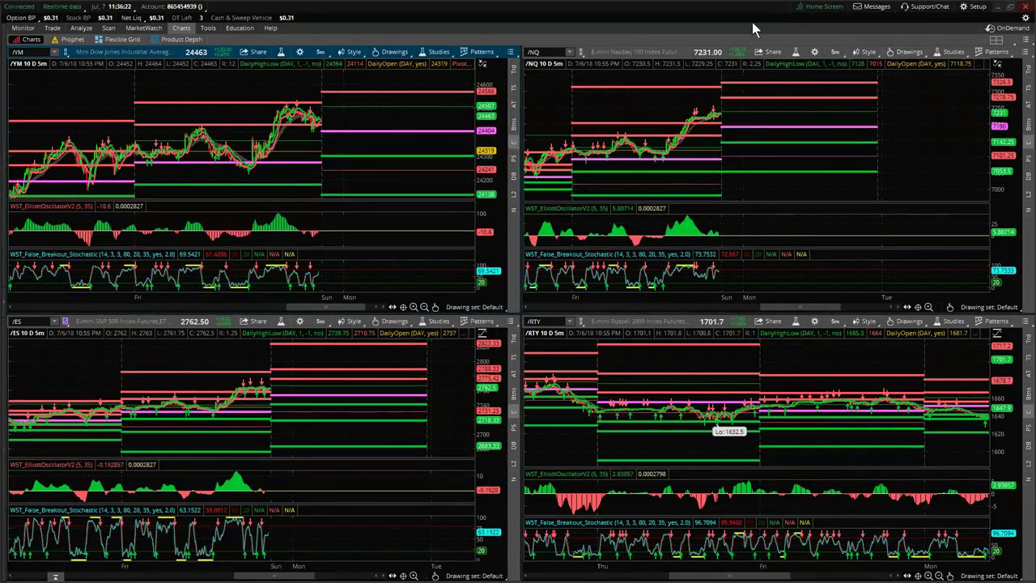
click(1009, 7)
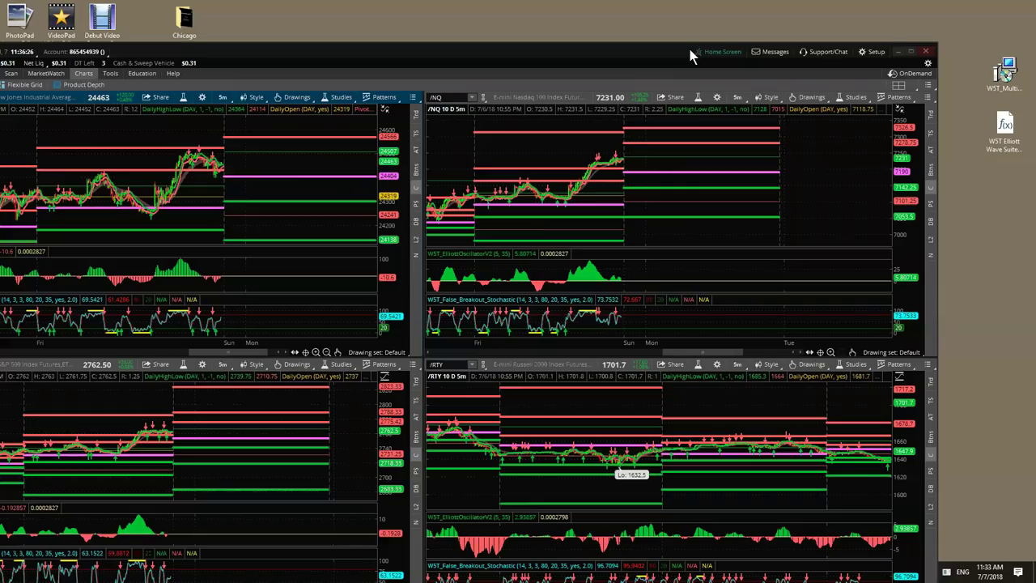
drag(629, 57, 206, 121)
key(super+Down)
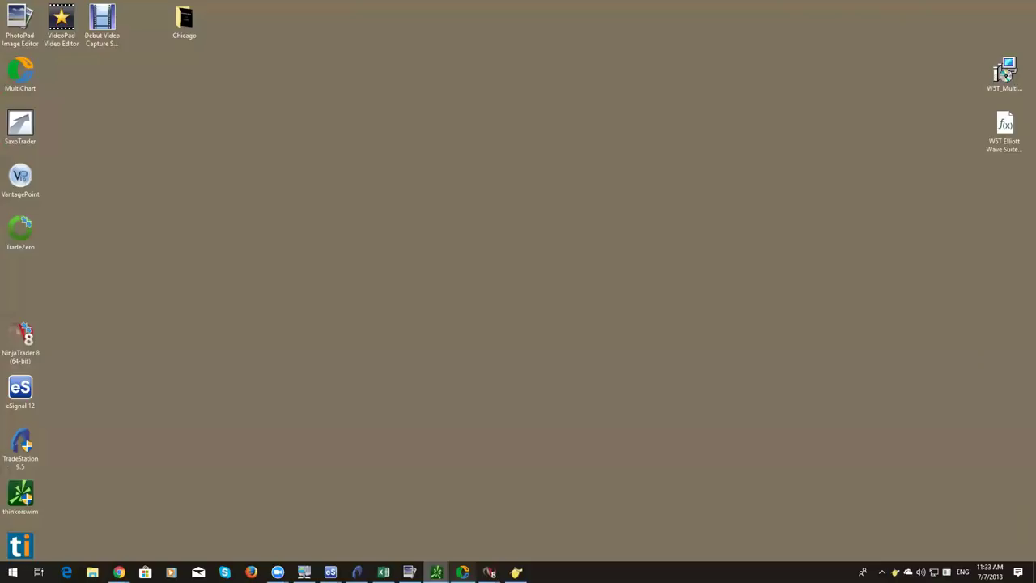
- Bring up the /CL, /GC, /ZB, /6E charts window and maximize it
mouse_move(437, 572)
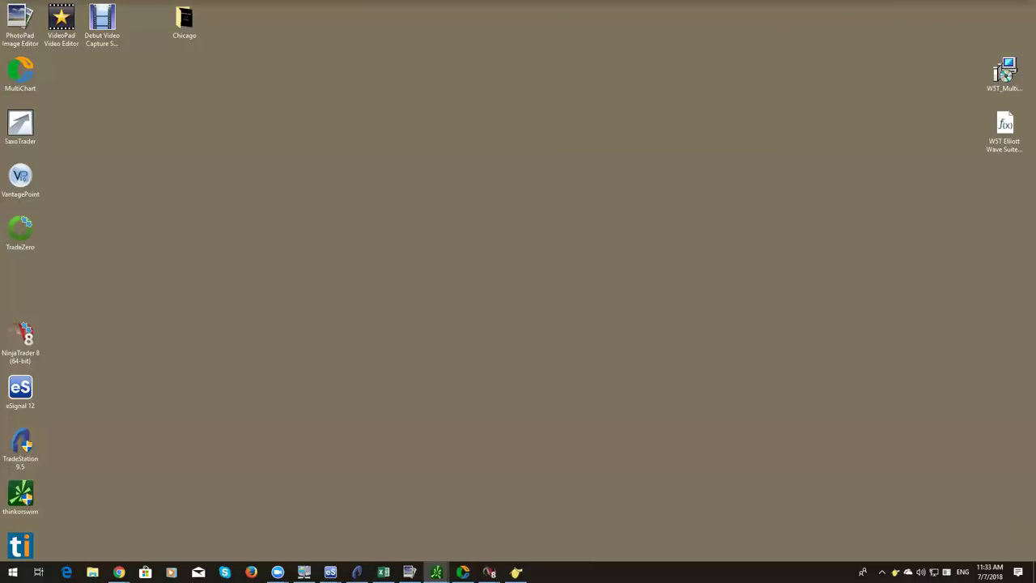
key(super+d)
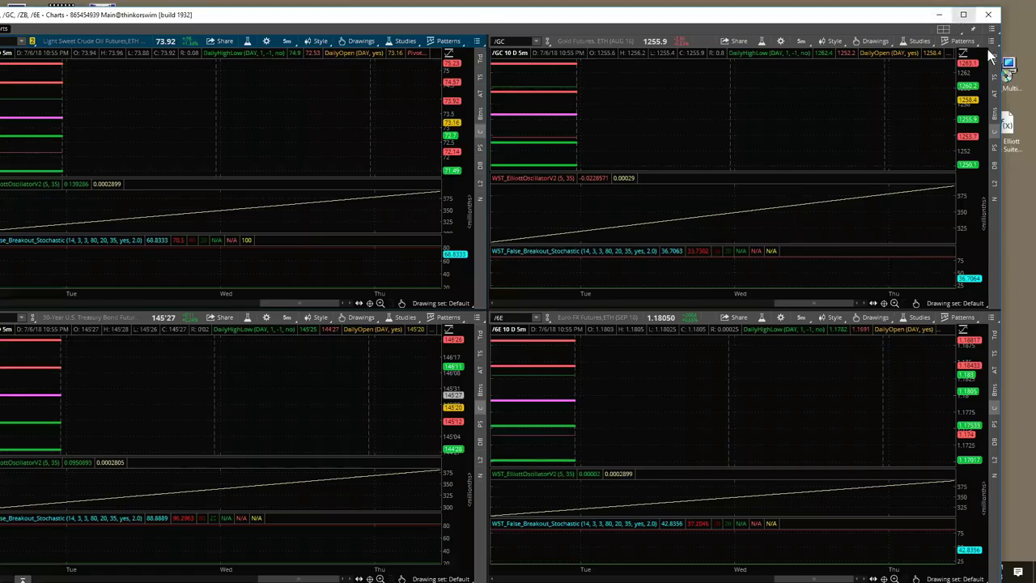
click(960, 12)
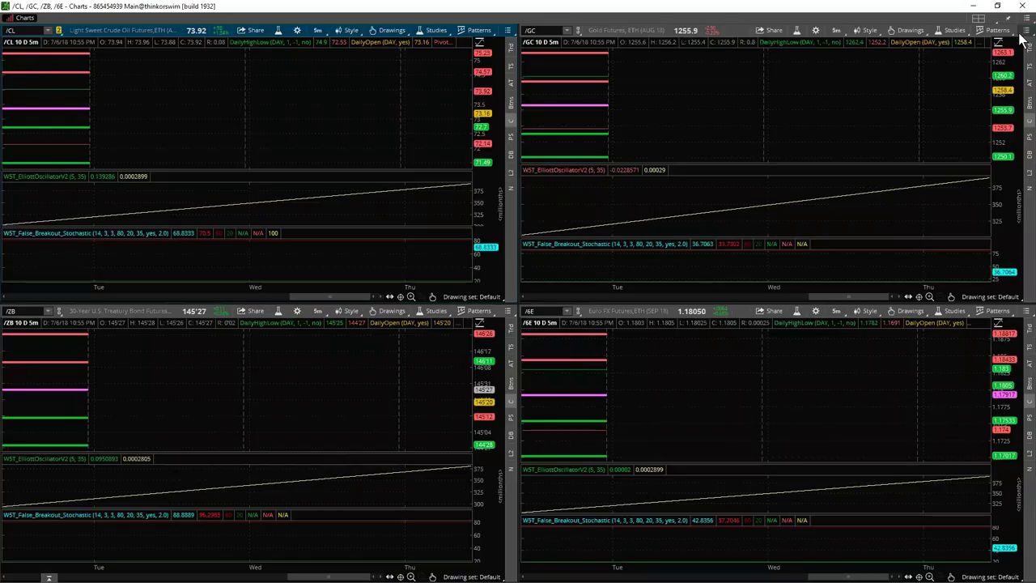
- Maximize the /GC cell through Symbol actions and drag to reveal earlier bars
click(1021, 33)
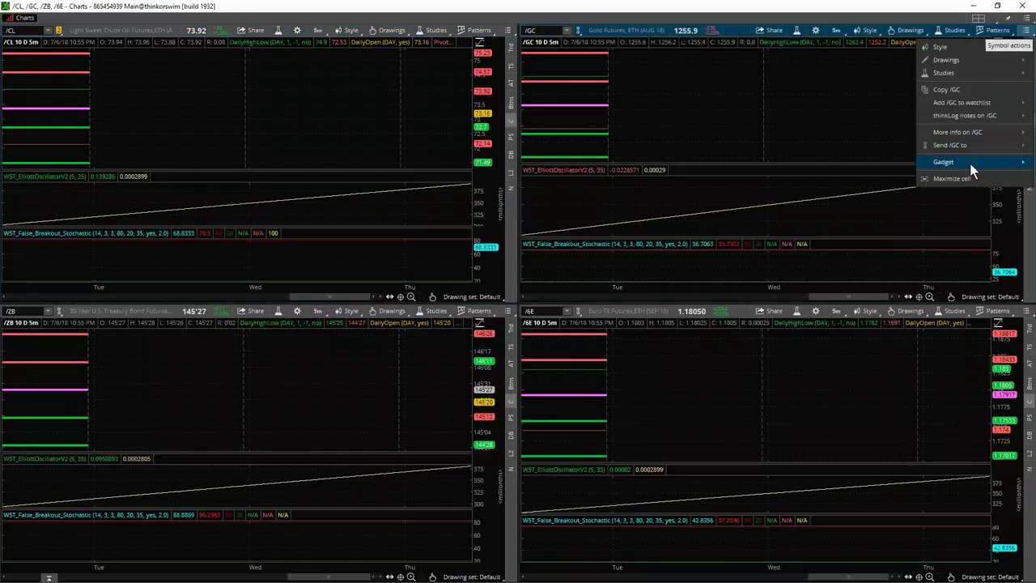
click(955, 179)
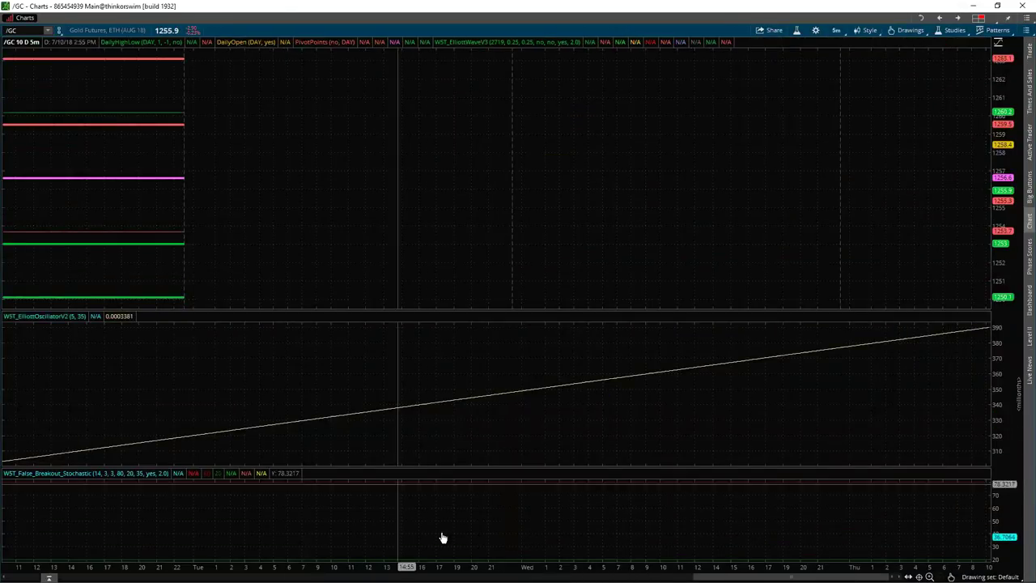
drag(791, 576, 671, 559)
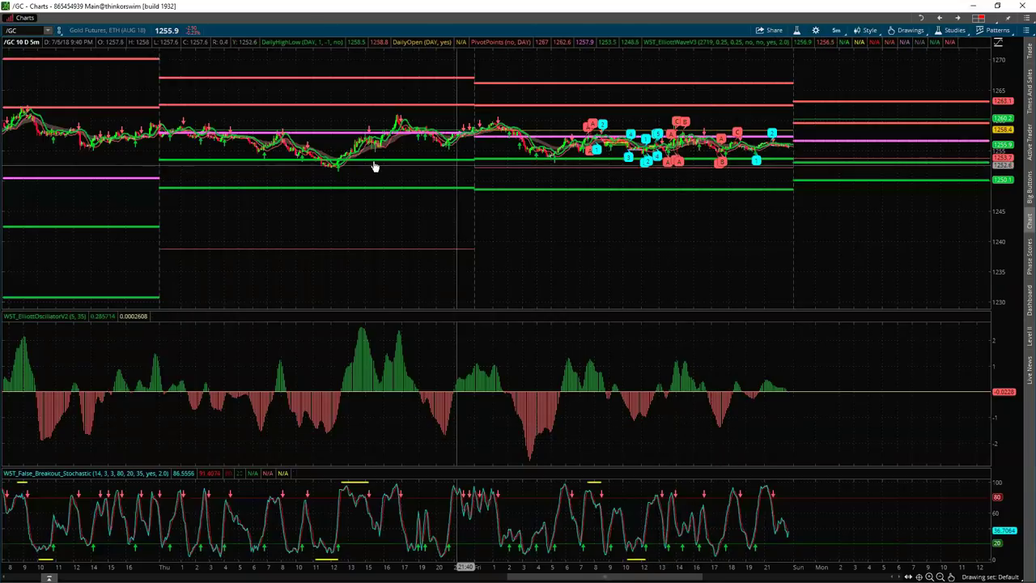
- Zoom the /GC chart in, widening the bars and stretching the price scale
scroll(374, 566, down, 2)
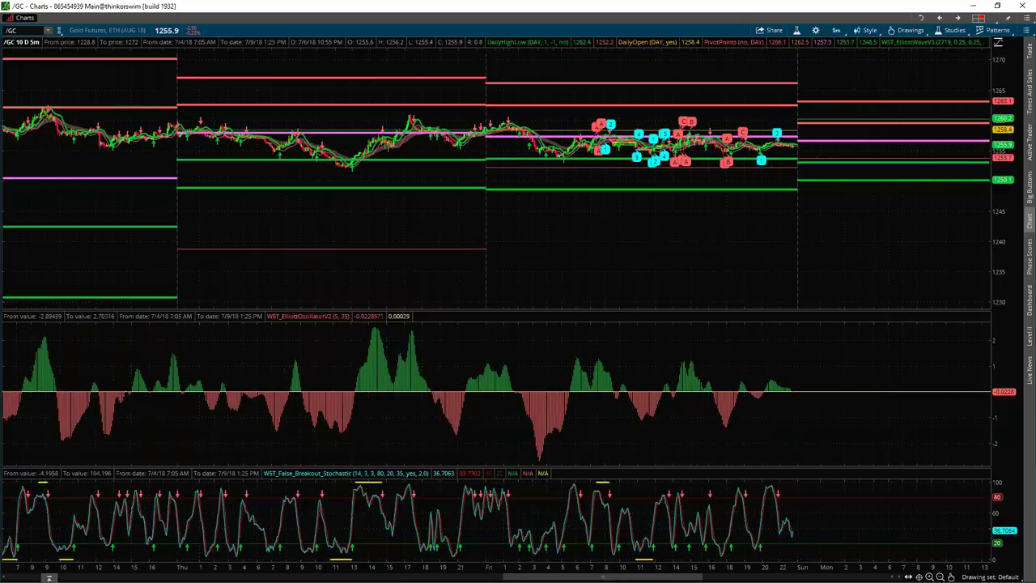
scroll(585, 566, down, 1)
scroll(585, 566, down, 2)
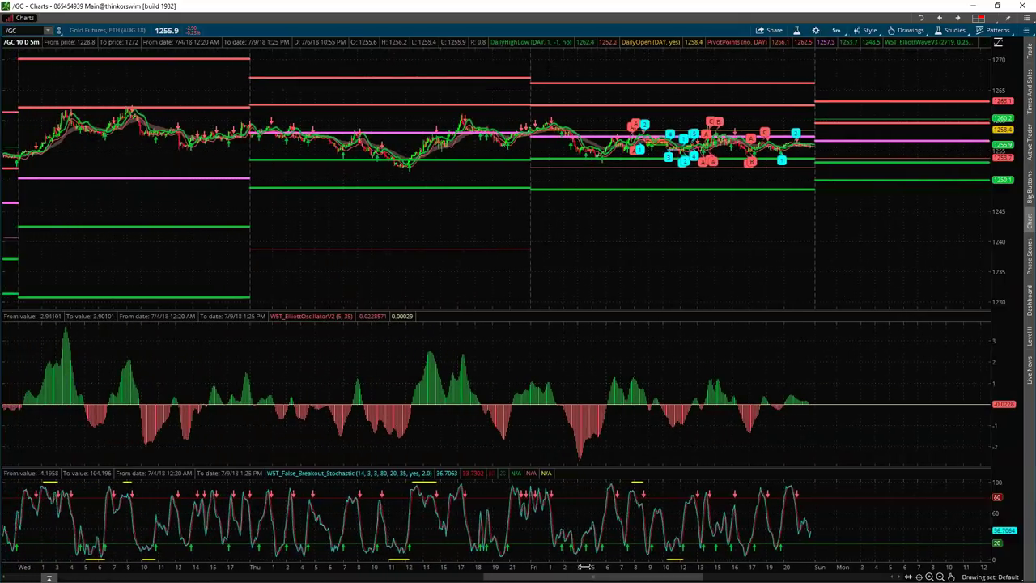
scroll(585, 566, down, 4)
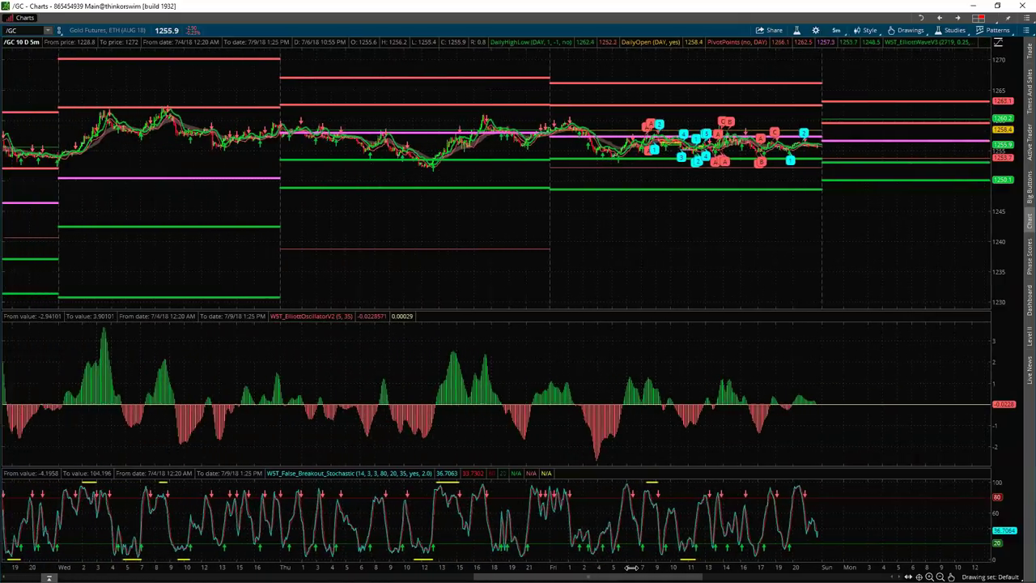
scroll(585, 567, down, 2)
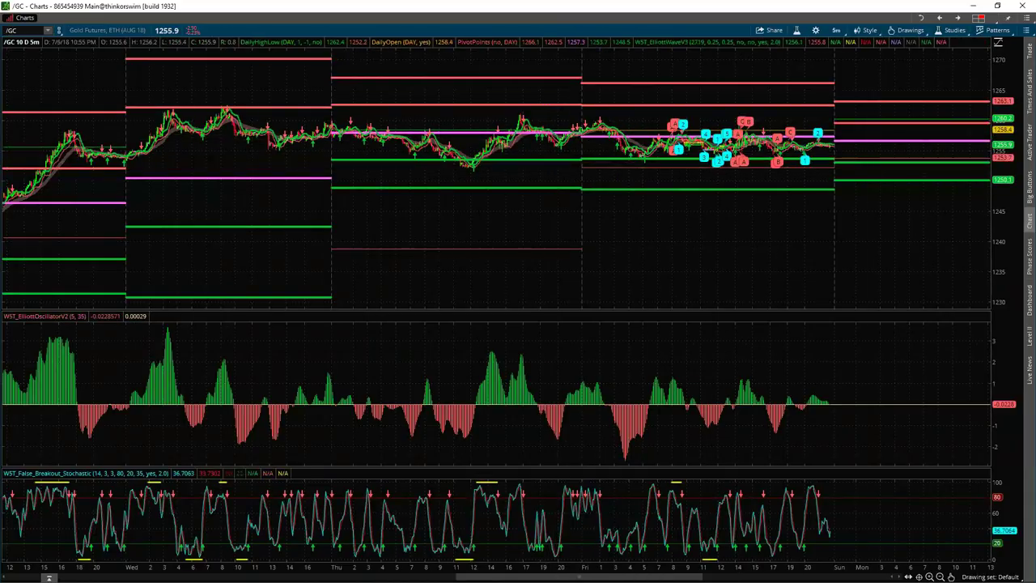
drag(894, 569, 484, 567)
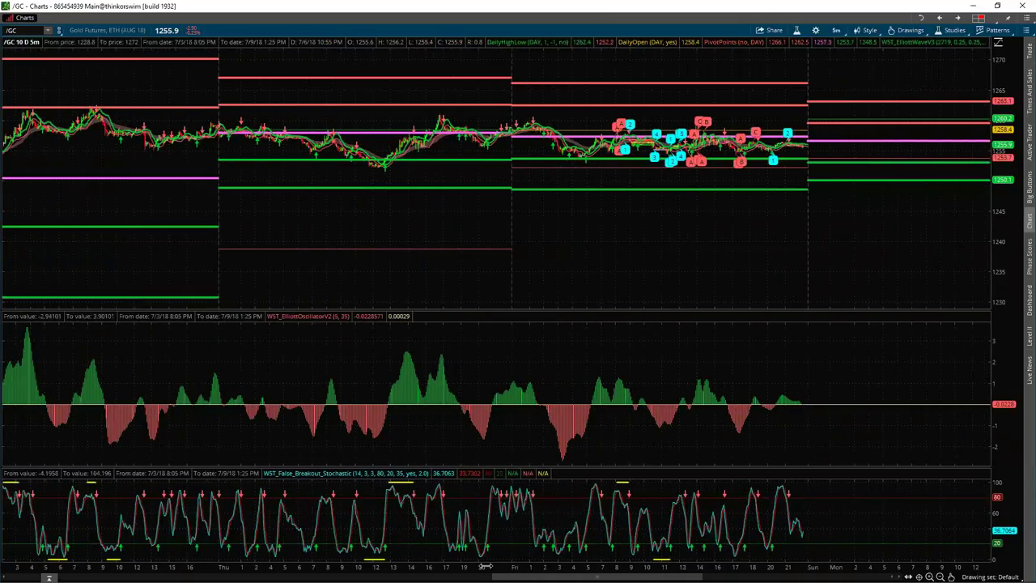
drag(1008, 267, 1002, 180)
drag(860, 183, 860, 268)
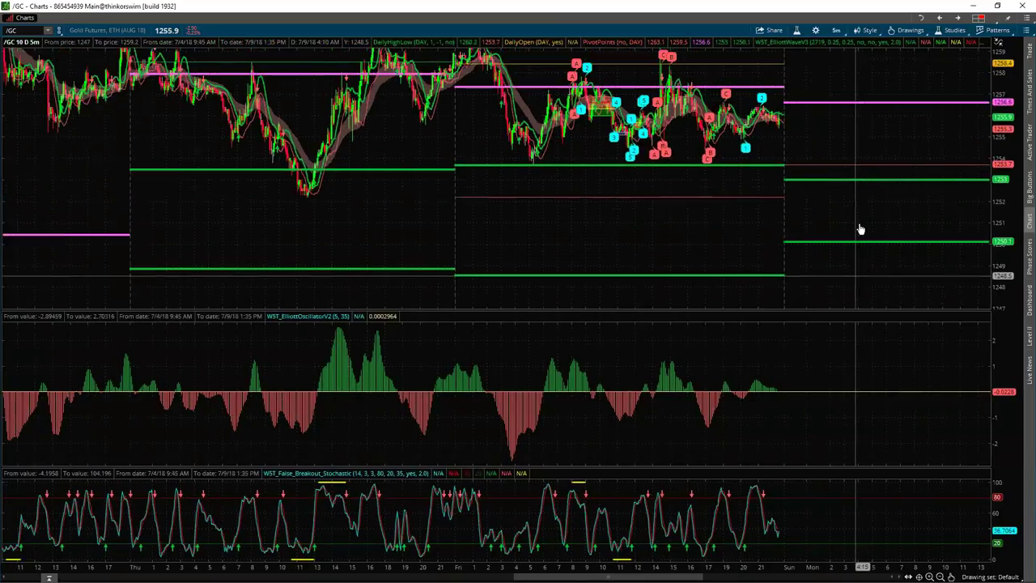
- Adjust bar spacing and pan the gold chart onto the Thursday–Friday bars
scroll(497, 282, up, 5)
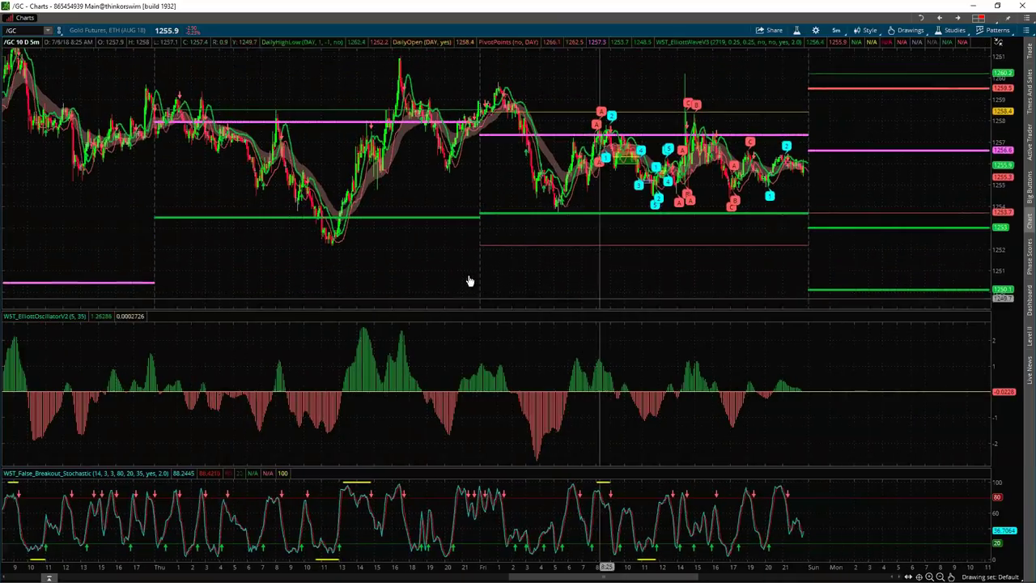
drag(783, 566, 527, 558)
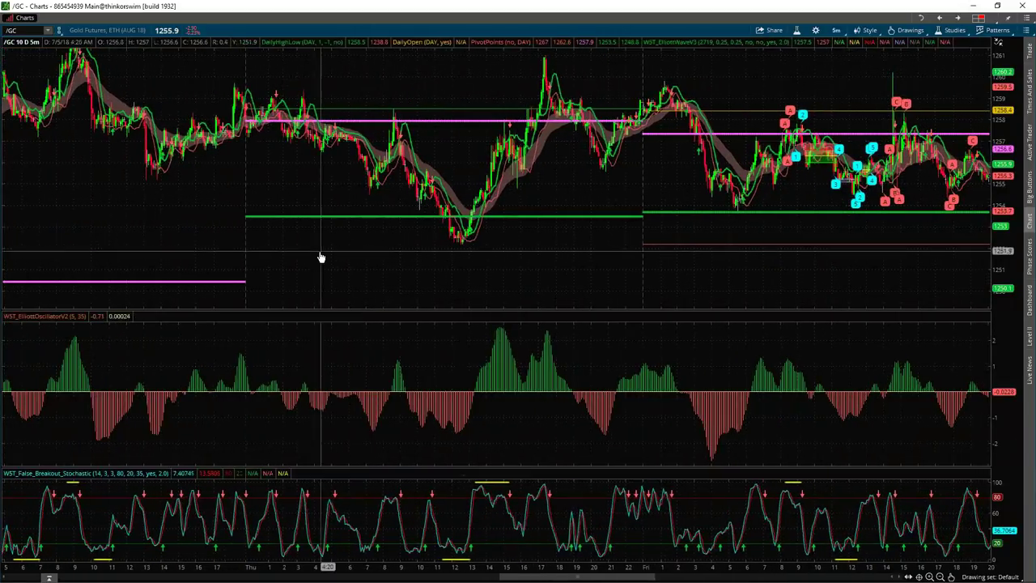
drag(550, 254, 640, 258)
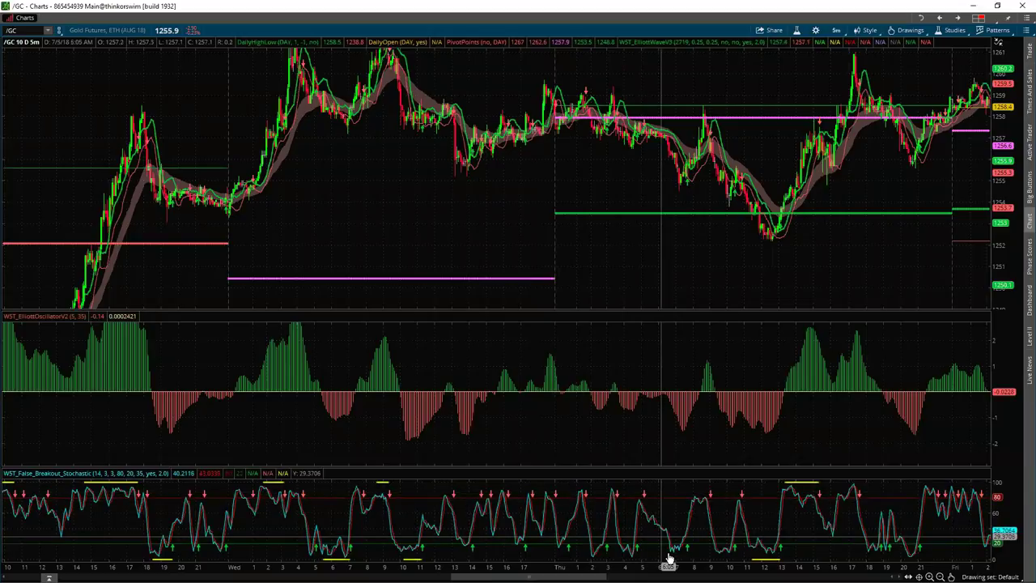
drag(789, 565, 648, 566)
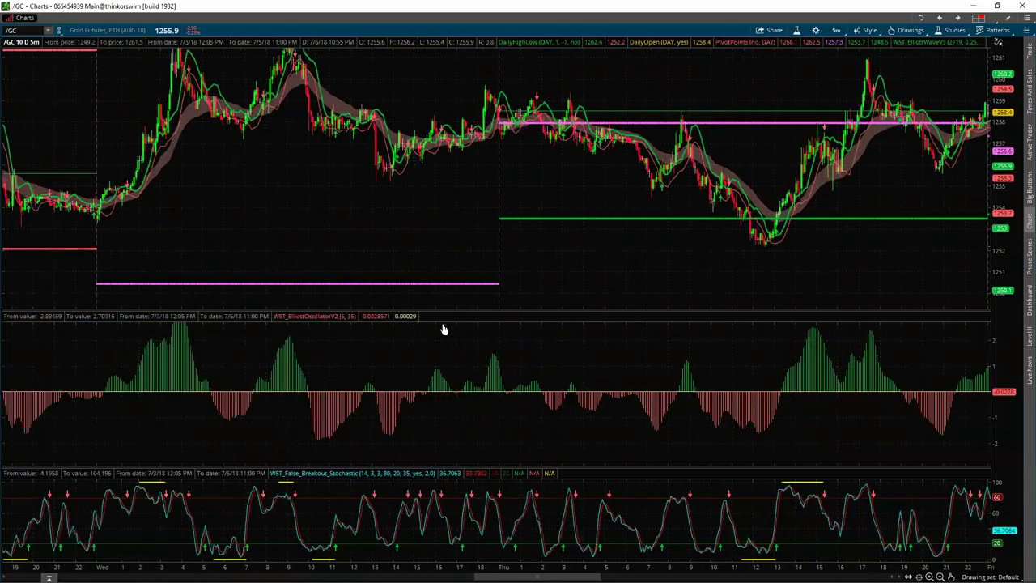
drag(687, 266, 407, 255)
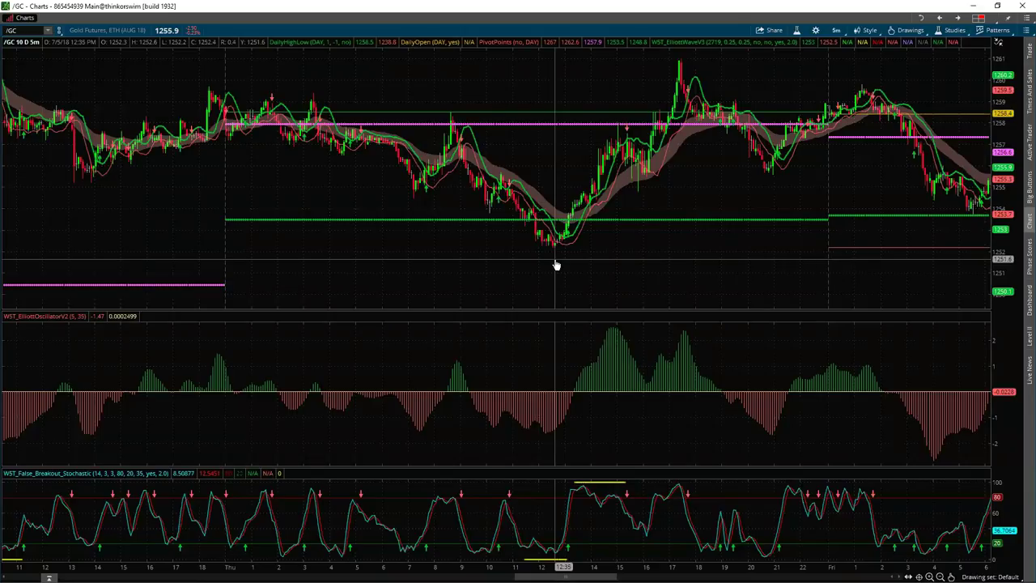
click(813, 30)
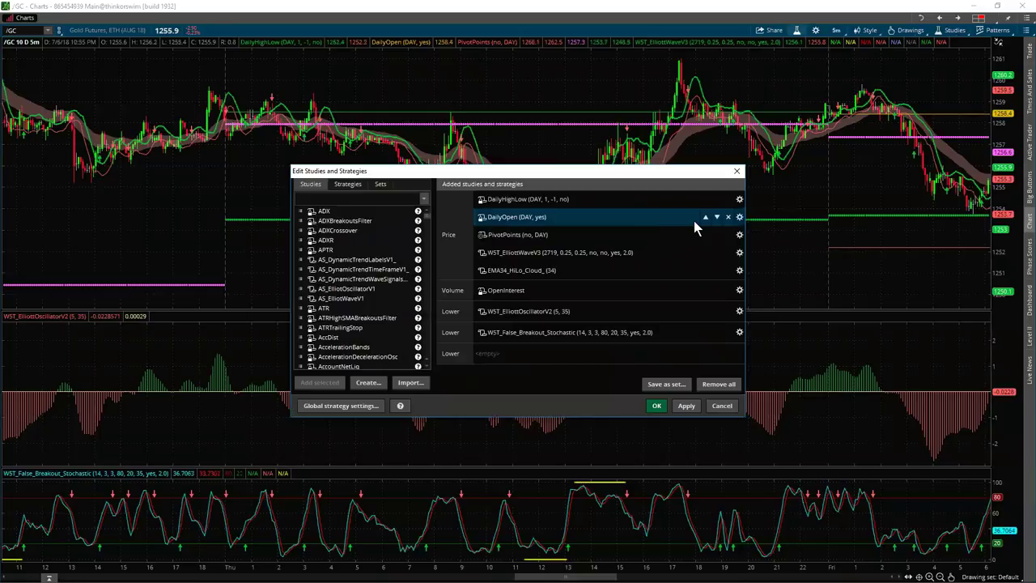
- Set the WST_ElliottWaveV3 start bar to 2499 and confirm both dialogs
click(739, 252)
double_click(510, 195)
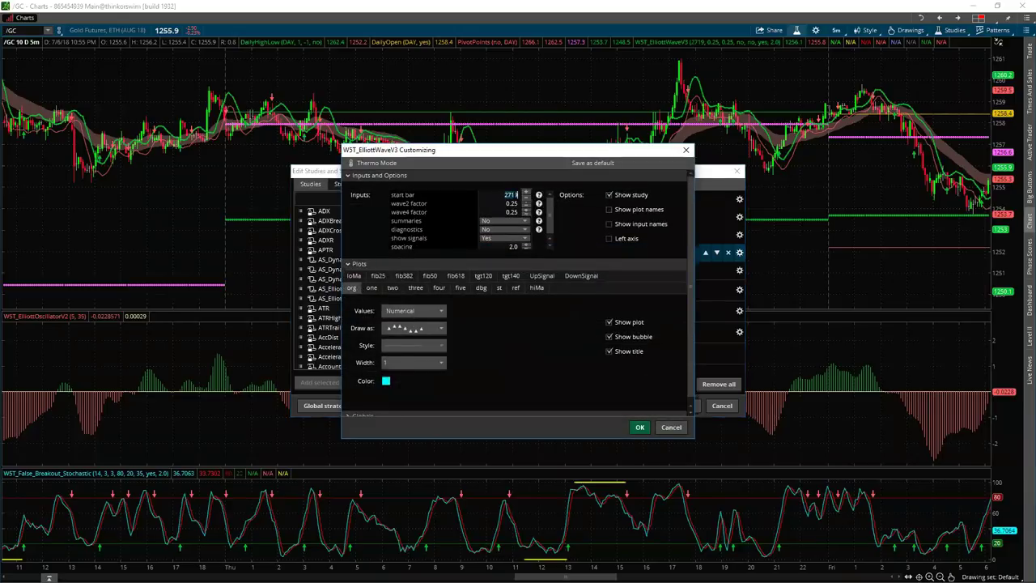
key(BackSpace)
key(BackSpace)
text(499)
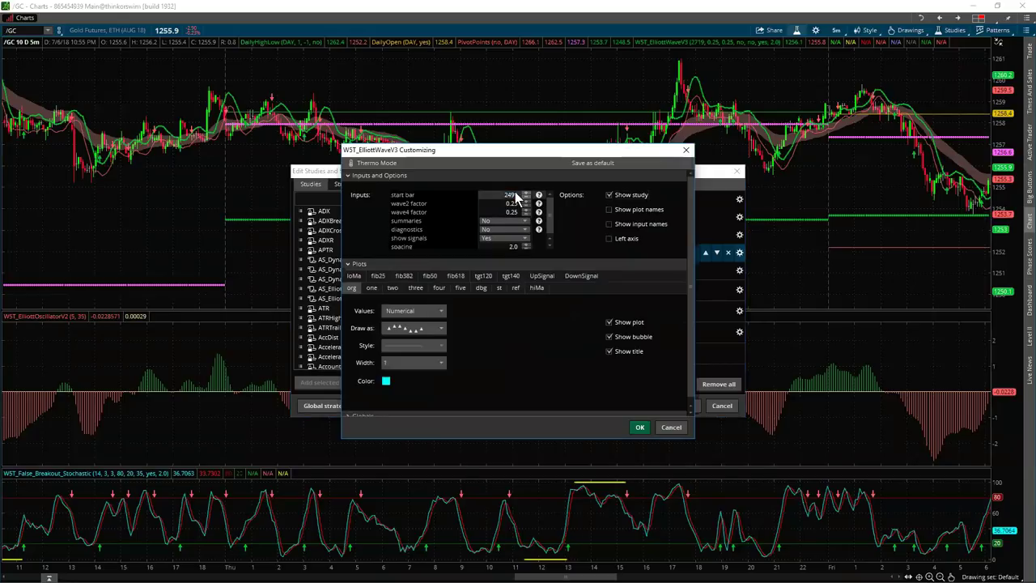
click(639, 427)
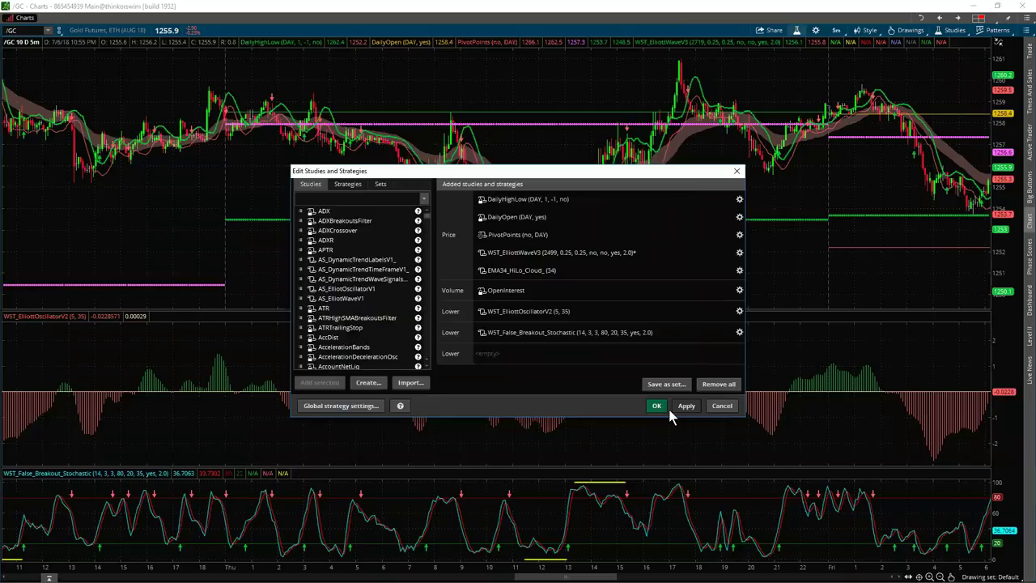
click(662, 408)
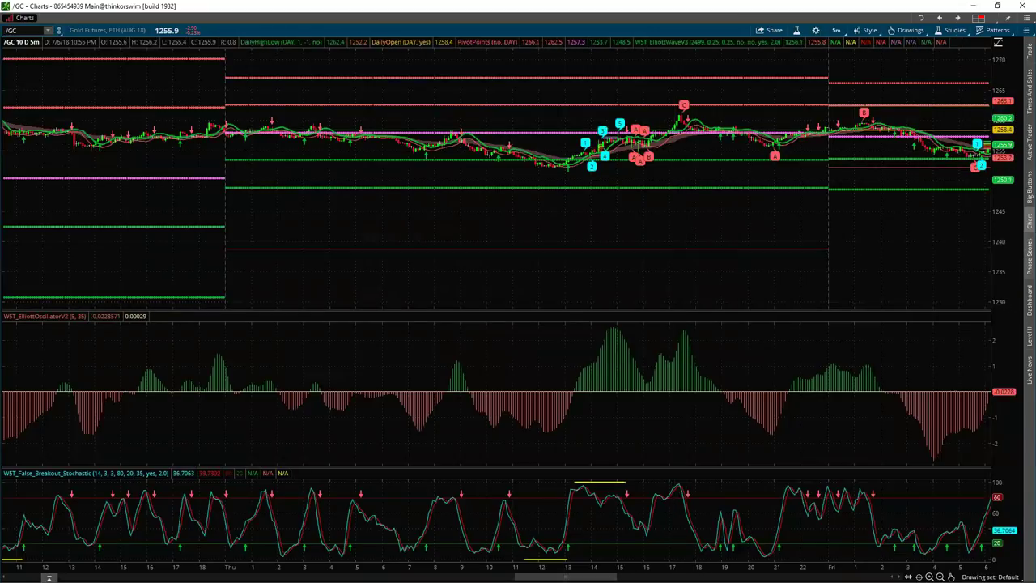
- Stretch the /GC price scale and zoom into Friday's bars
drag(1009, 276, 497, 300)
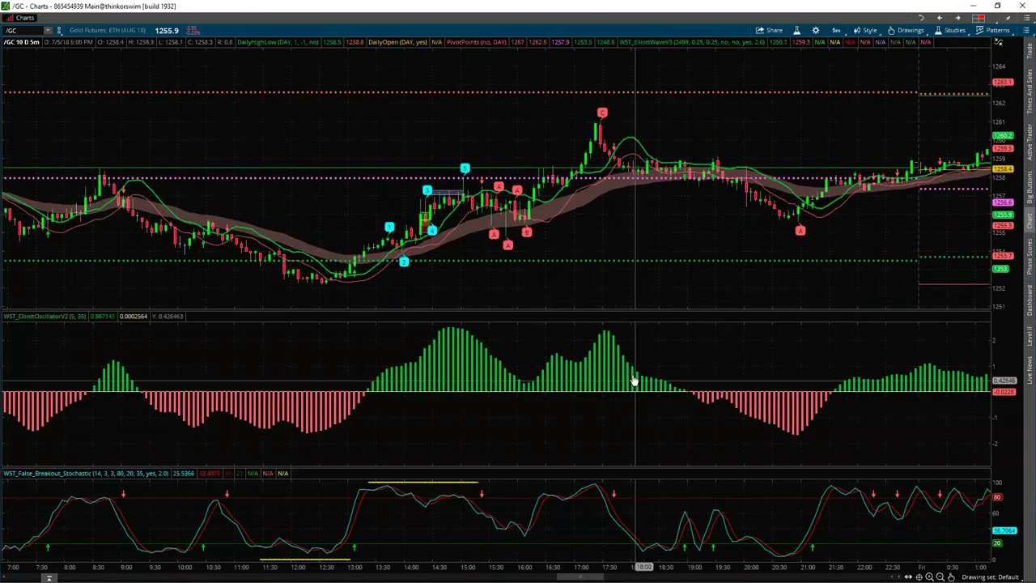
drag(866, 229, 801, 217)
scroll(801, 217, down, 10)
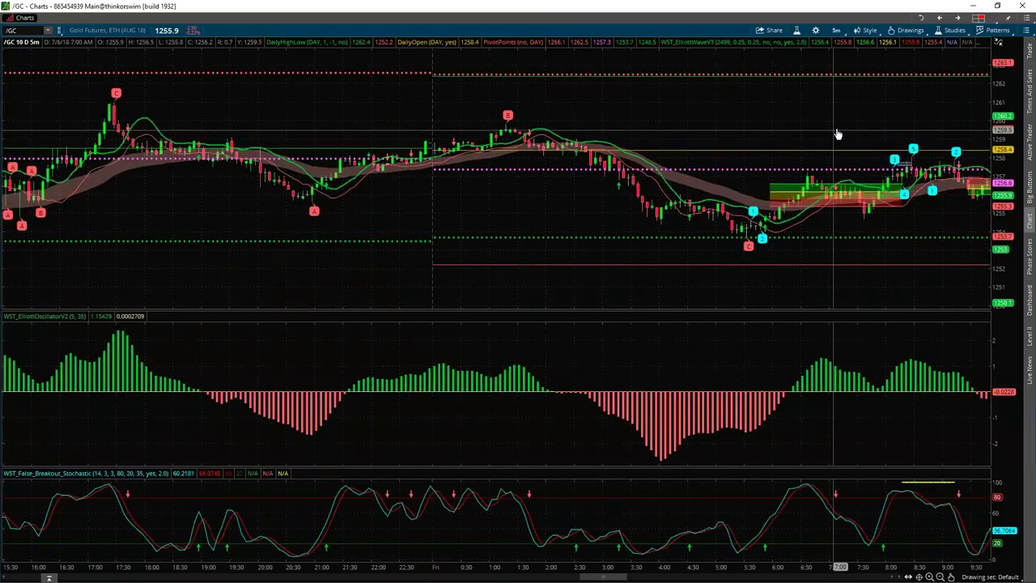
scroll(825, 215, down, 4)
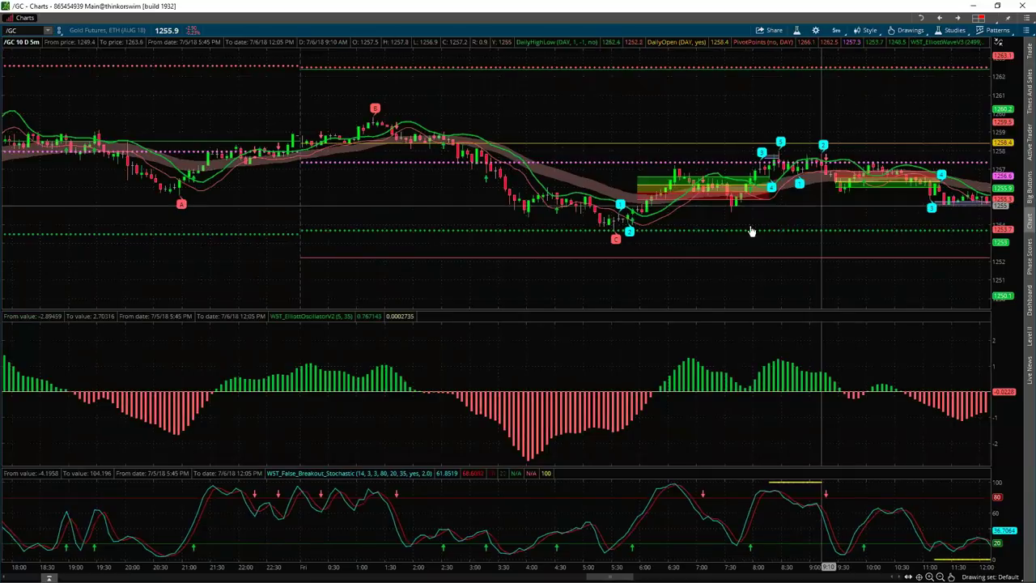
scroll(817, 231, down, 2)
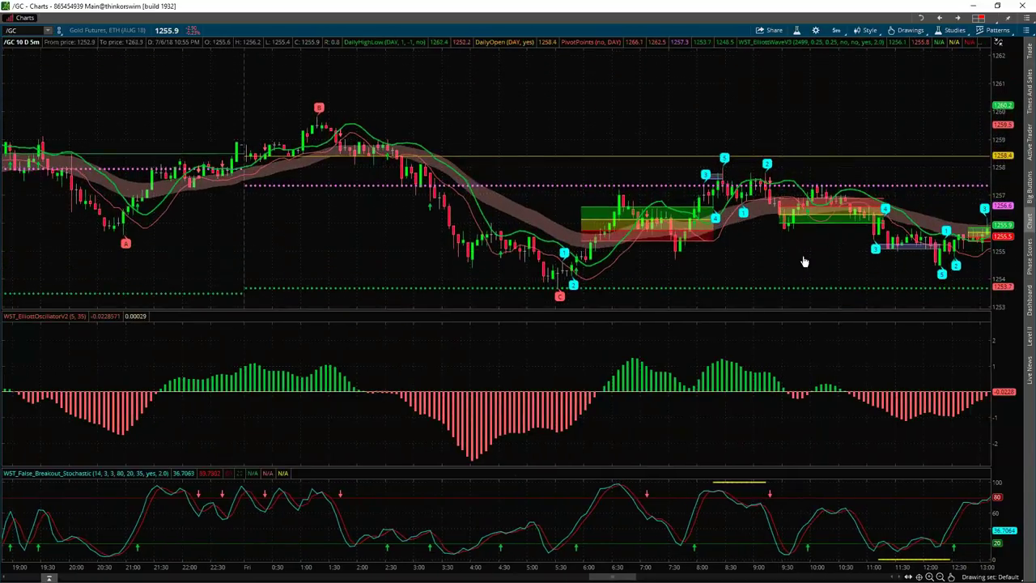
- Pan forward through the rest of Friday's gold session, adjusting the zoom
drag(798, 263, 629, 257)
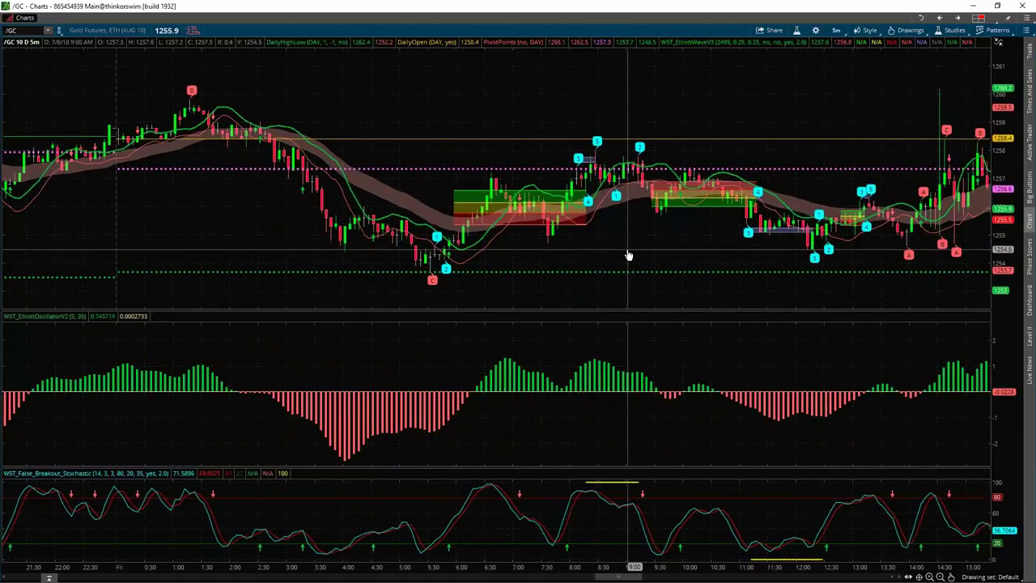
drag(702, 251, 542, 240)
scroll(790, 231, down, 10)
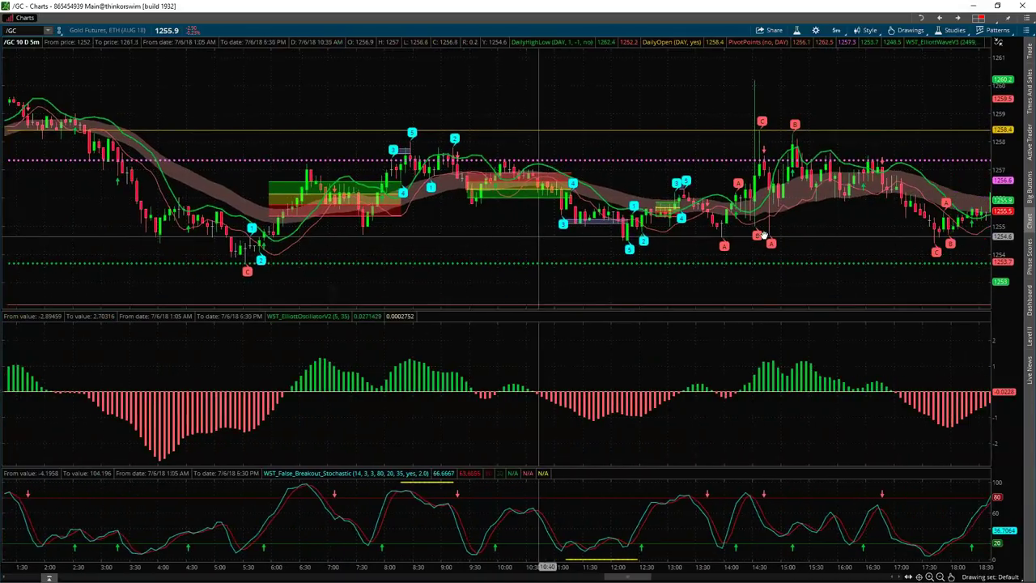
scroll(833, 247, down, 2)
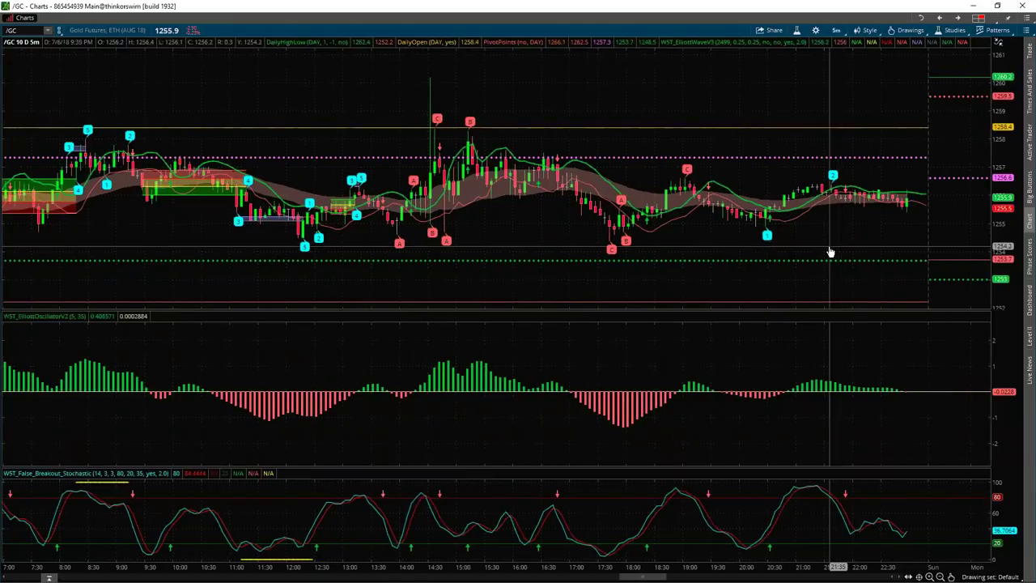
scroll(598, 269, up, 2)
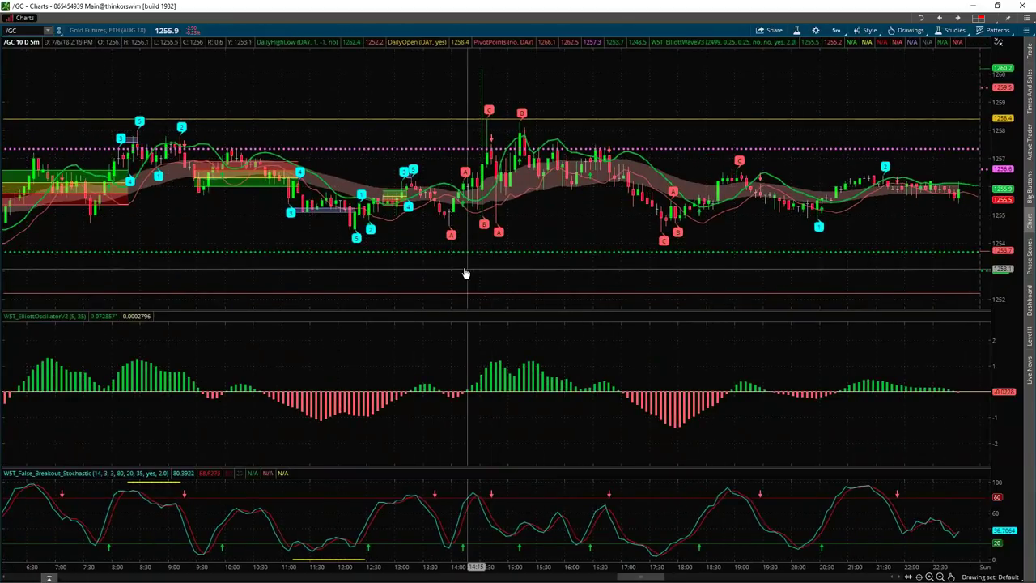
scroll(642, 272, up, 7)
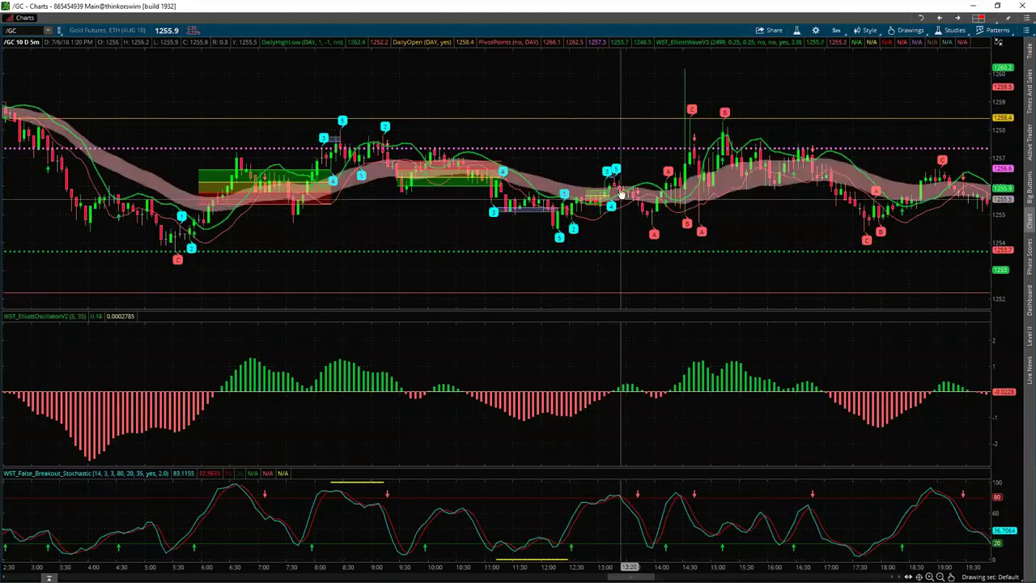
click(1023, 31)
- Restore the four-chart grid and maximize the /CL cell
mouse_move(956, 55)
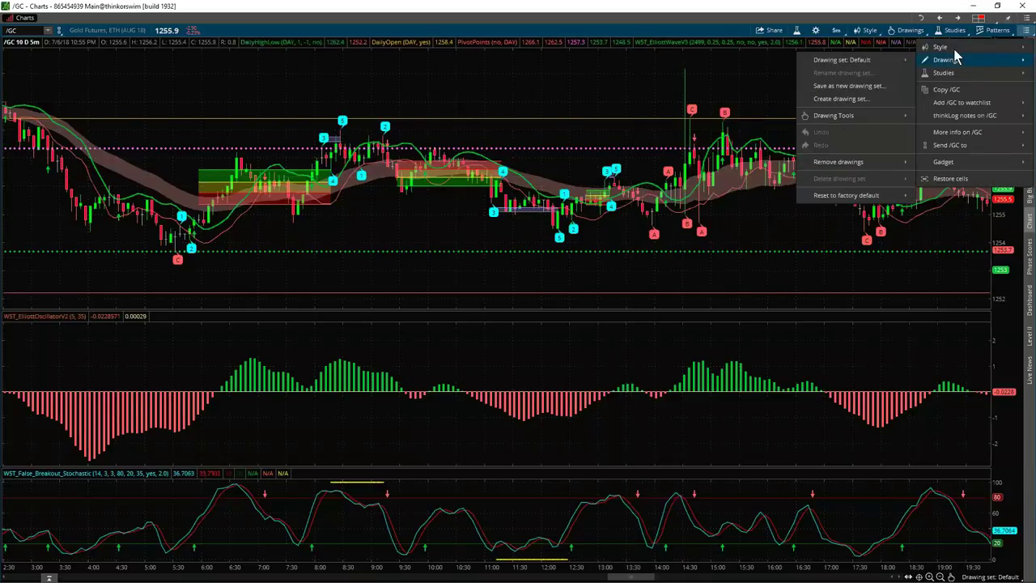
click(955, 178)
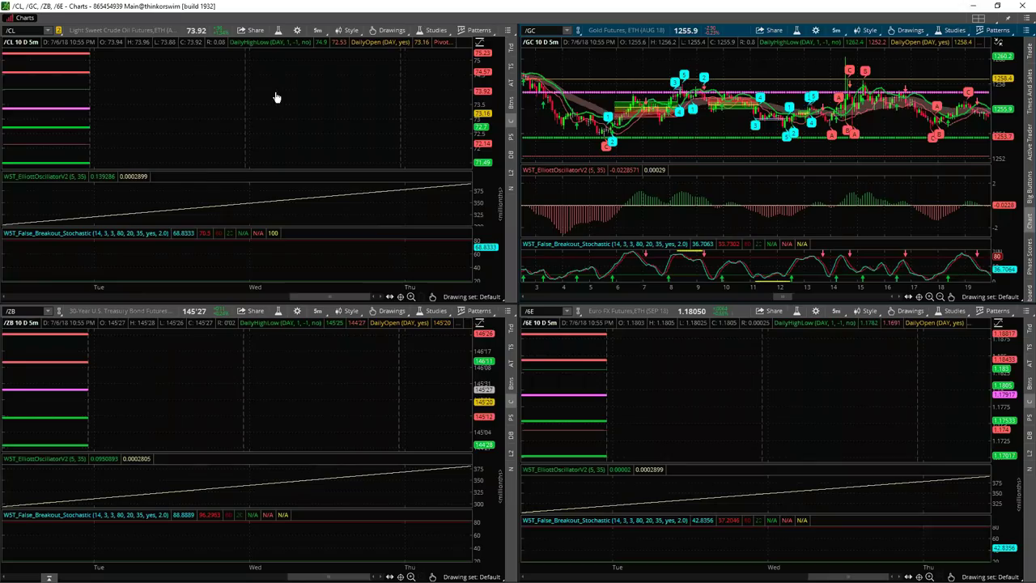
click(508, 31)
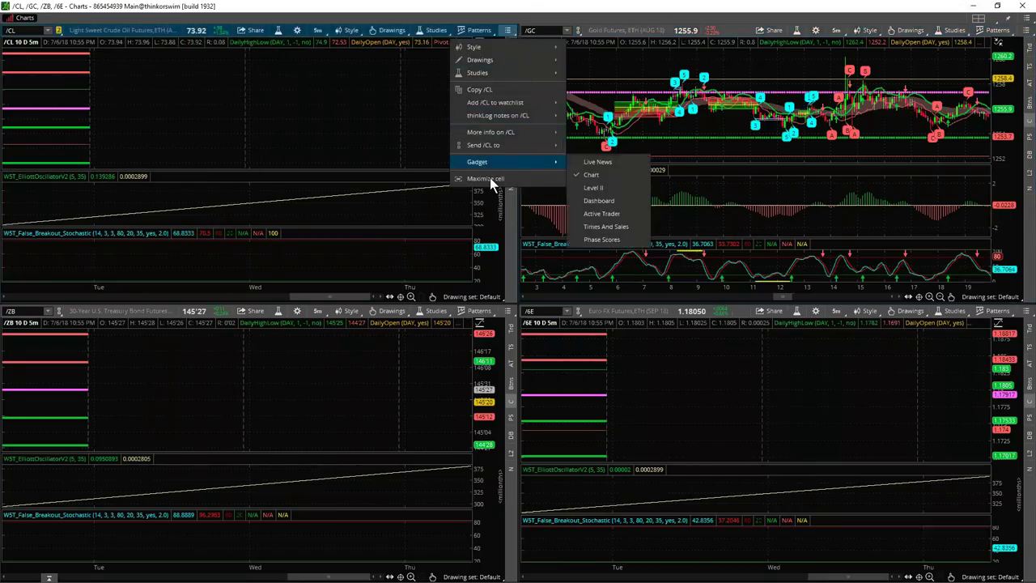
click(488, 178)
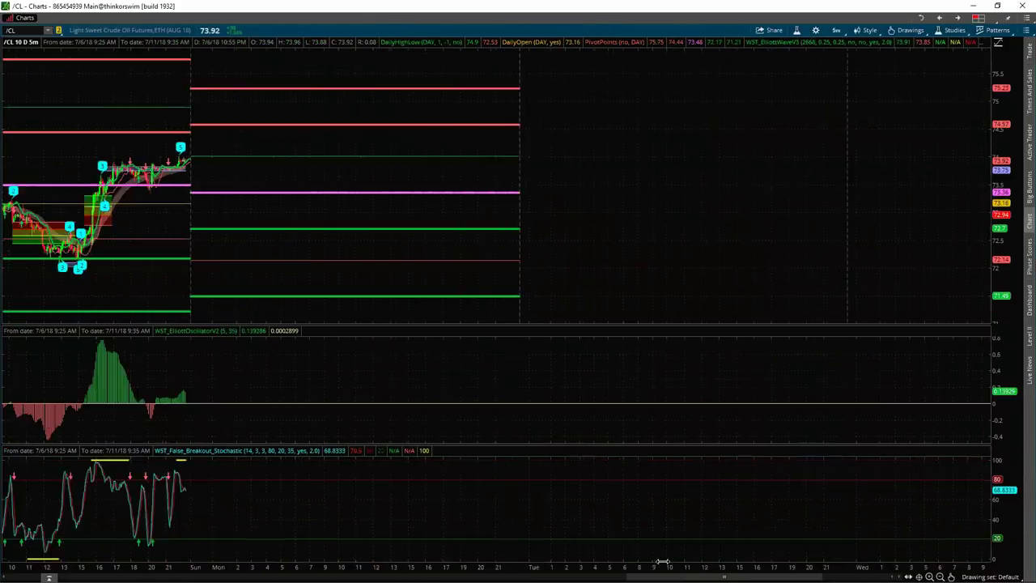
- Zoom the /CL time axis and pan to the latest sessions with space on the right
drag(654, 567, 603, 567)
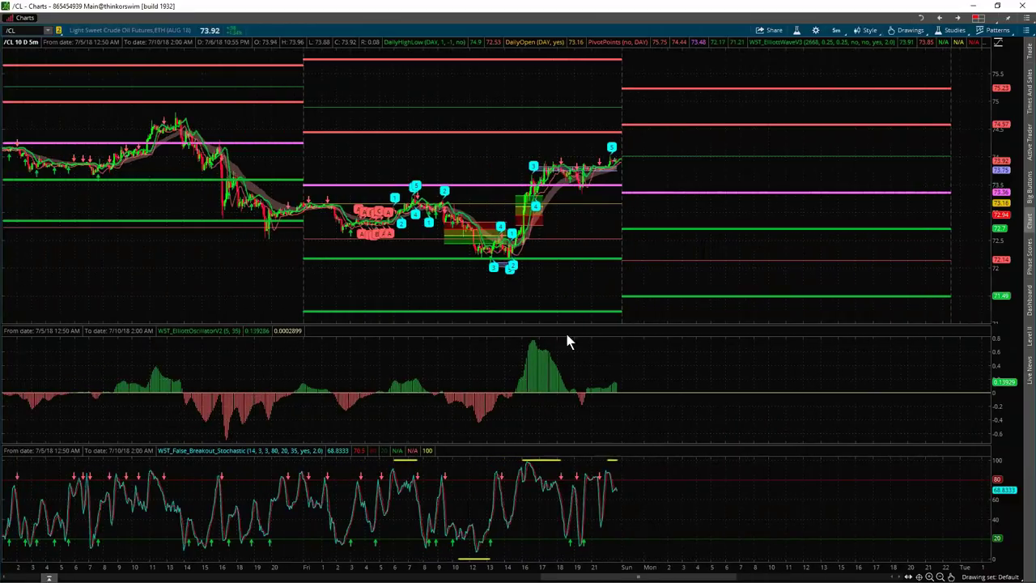
drag(567, 340, 687, 296)
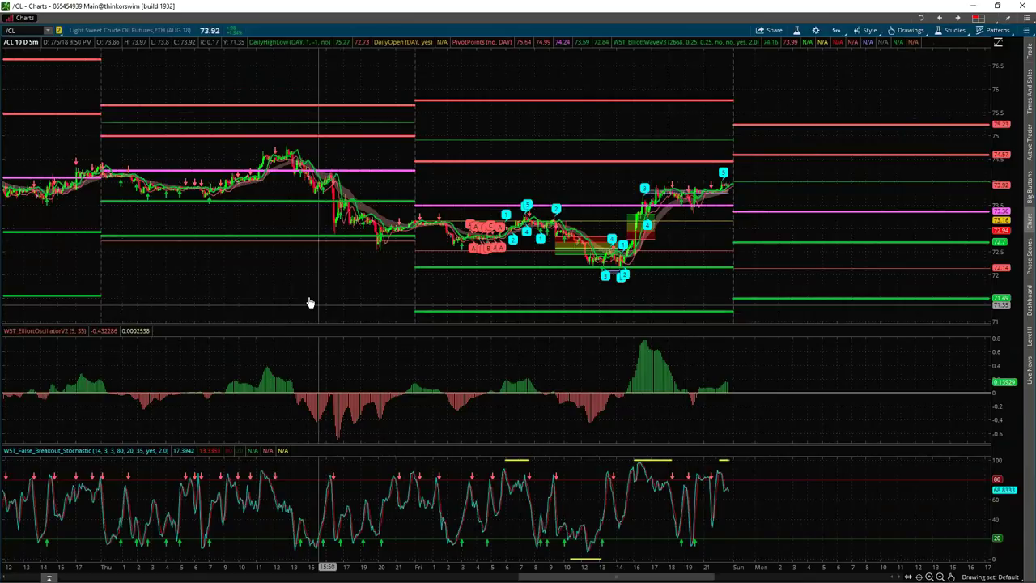
drag(309, 303, 626, 283)
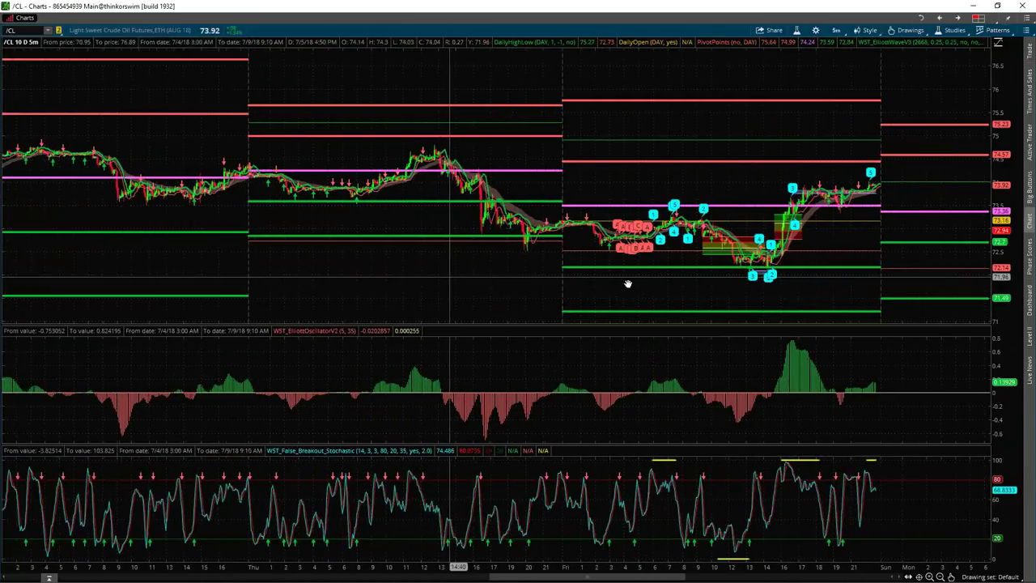
drag(387, 266, 184, 267)
drag(666, 564, 575, 542)
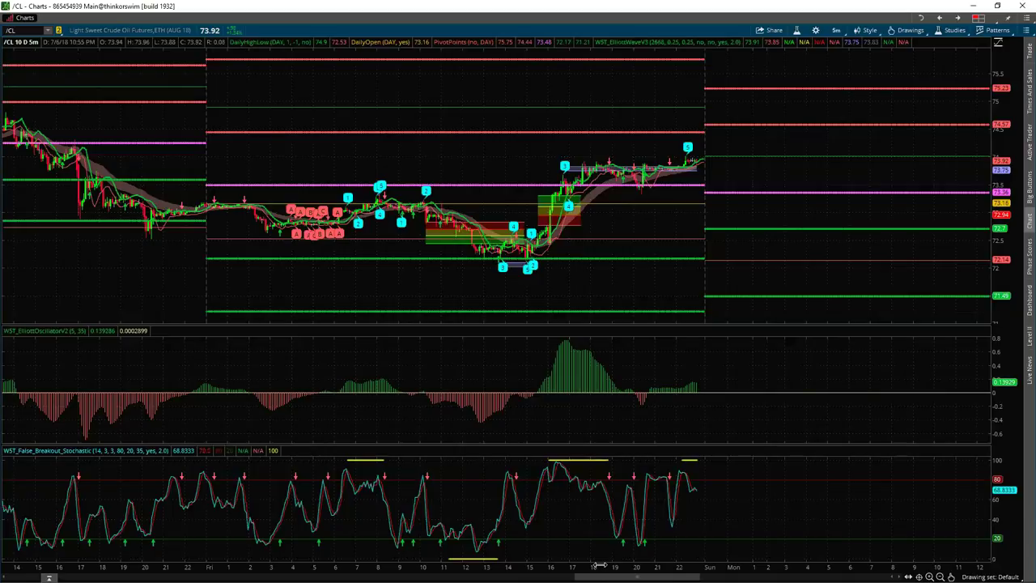
scroll(363, 315, up, 3)
drag(541, 297, 615, 305)
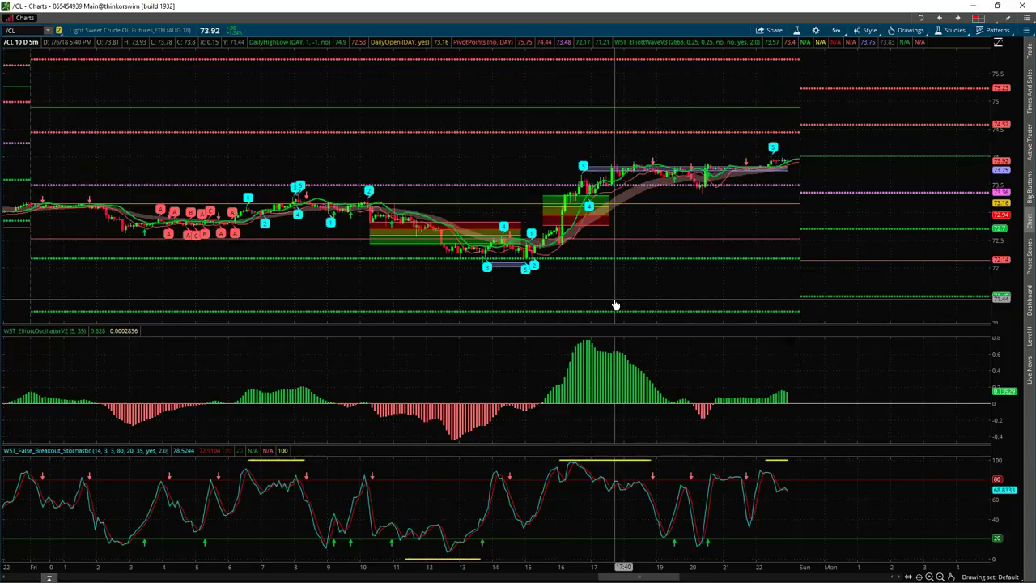
- Stretch the /CL price scale vertically and restore the multi-chart grid
drag(1002, 275, 992, 247)
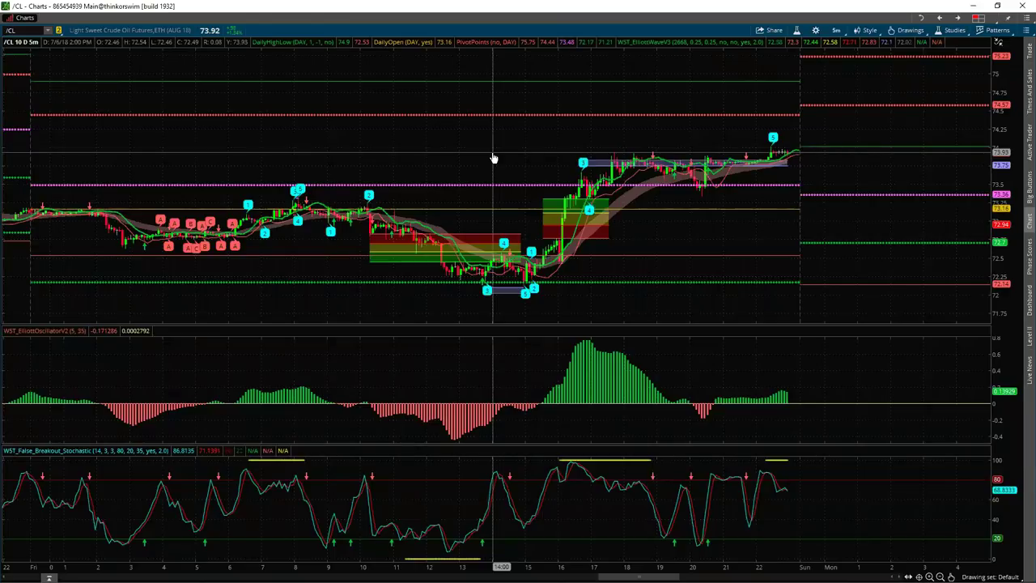
click(1025, 31)
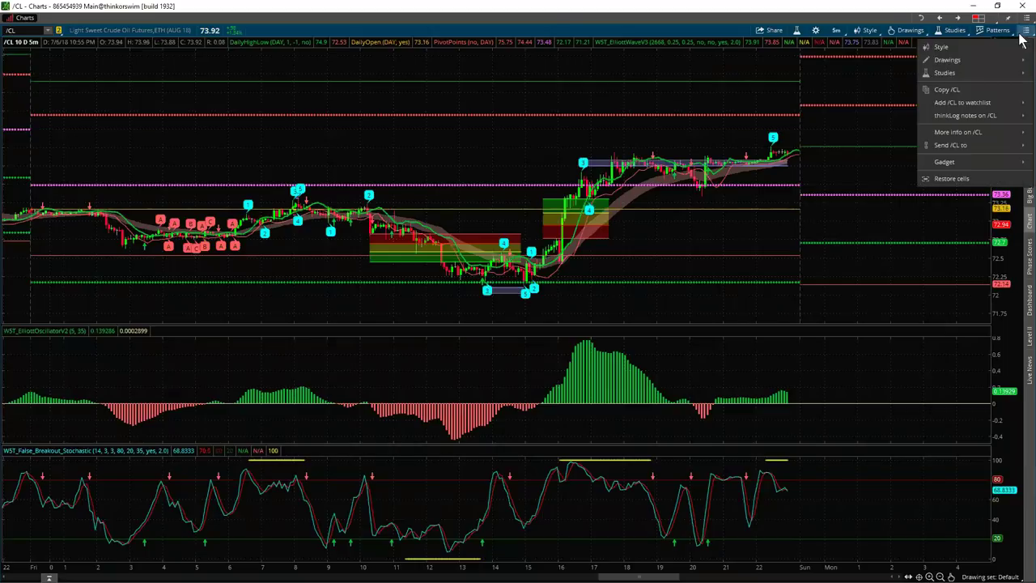
click(952, 179)
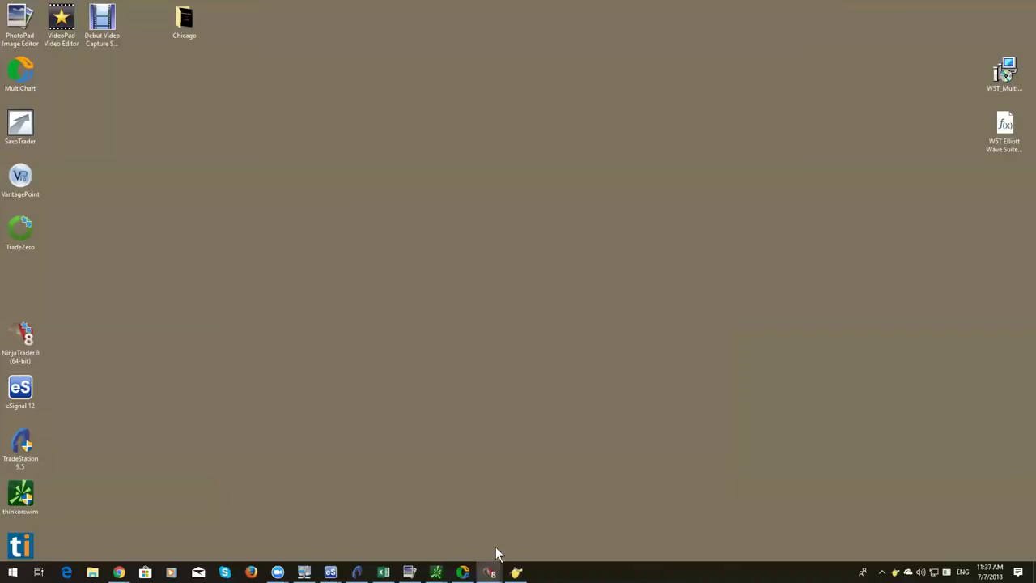
- Bring the NinjaTrader Chart - ES 06-18 window forward and maximize it
mouse_move(496, 566)
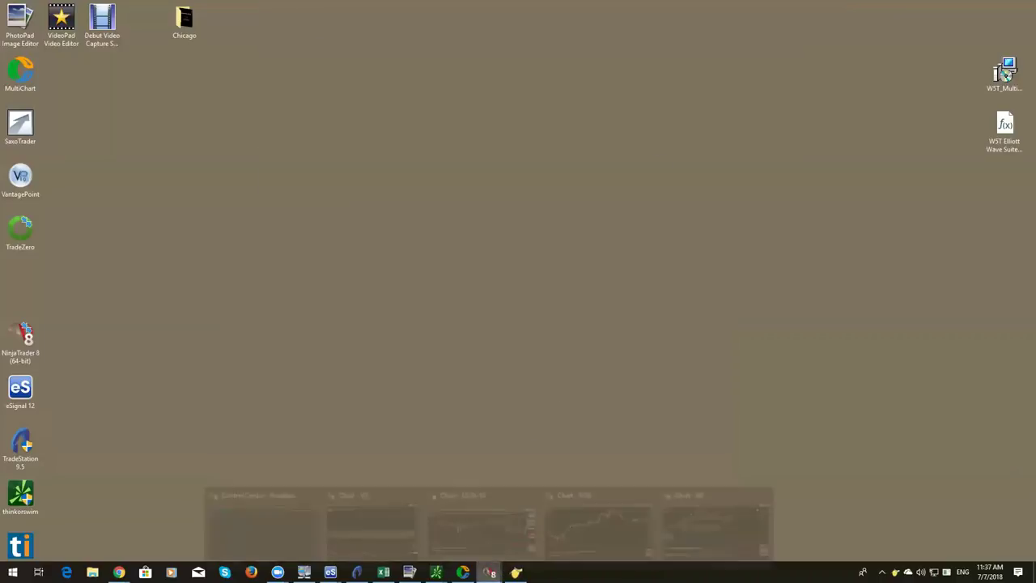
mouse_move(473, 542)
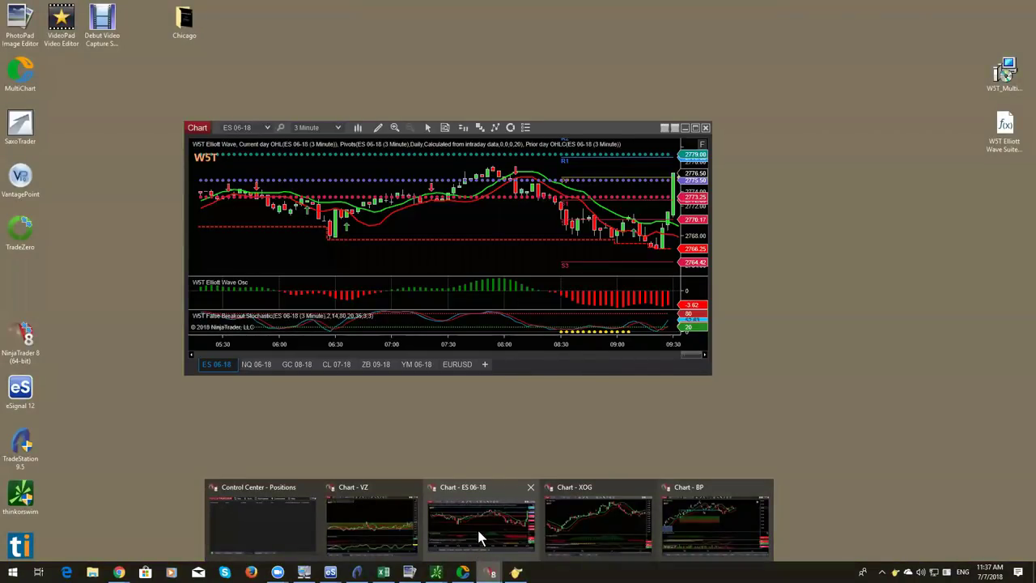
click(476, 534)
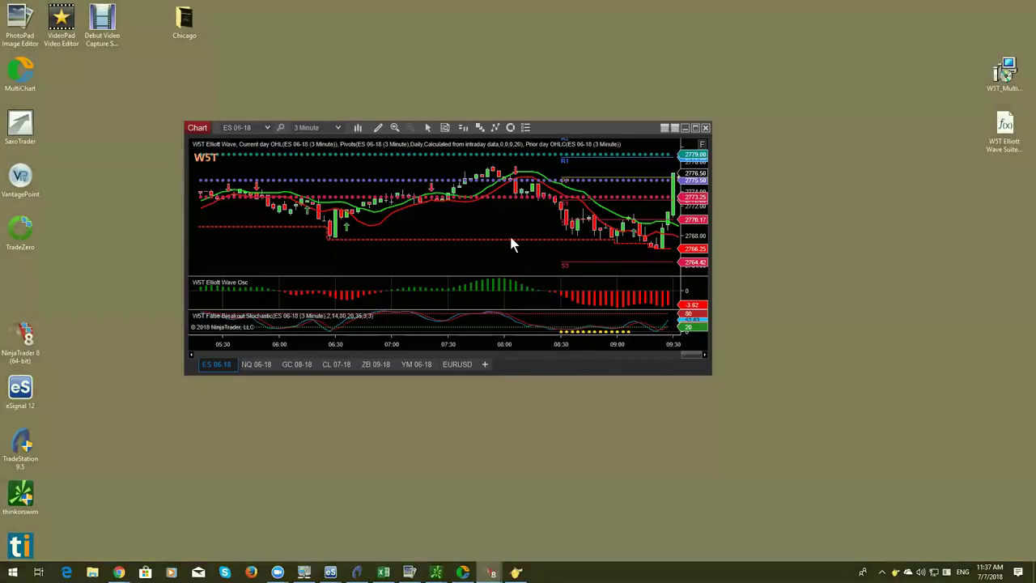
click(694, 128)
key(super+Up)
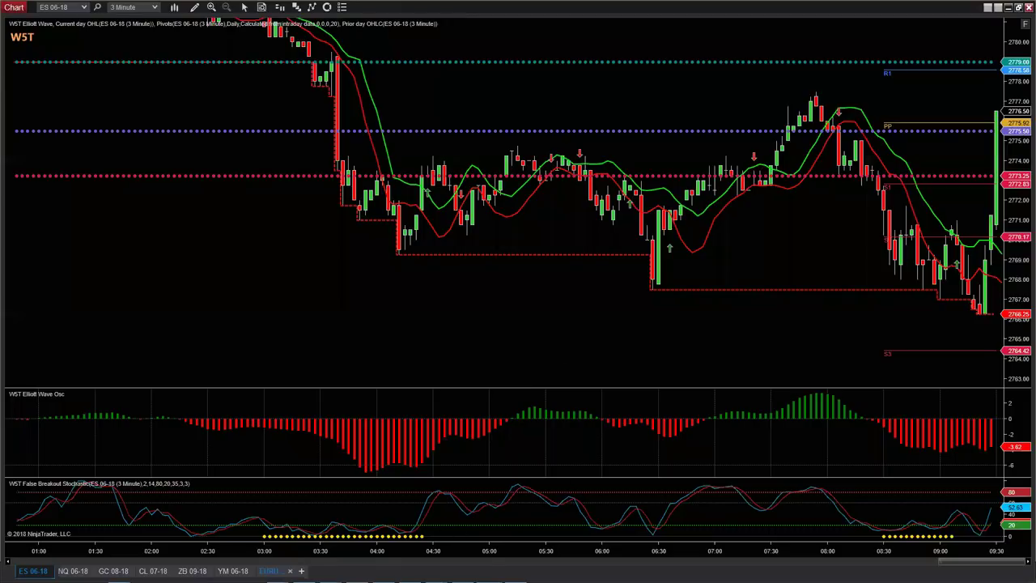
click(268, 570)
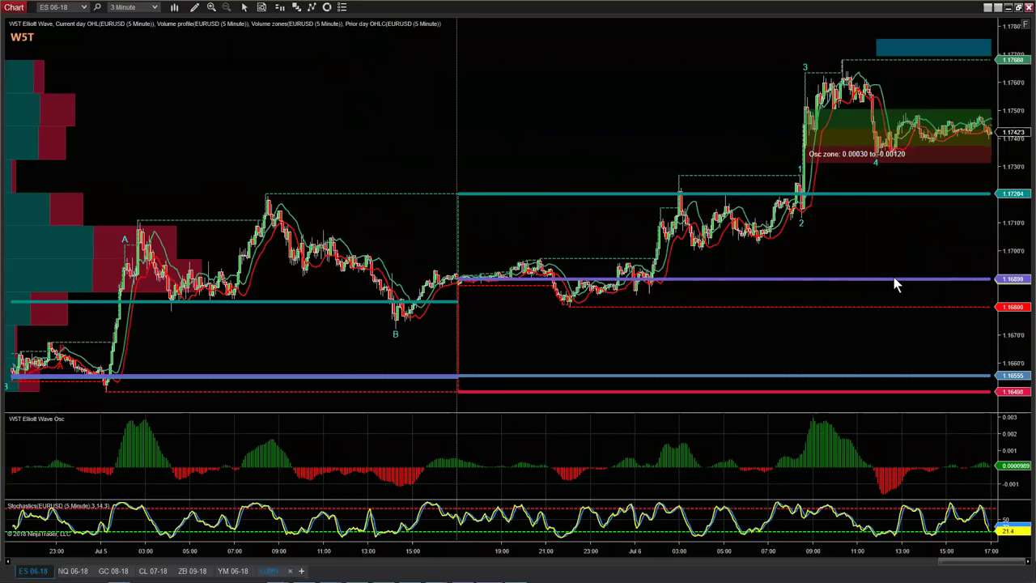
- Widen the EURUSD 5-minute bars and leave empty space past the last bar
drag(833, 340, 776, 366)
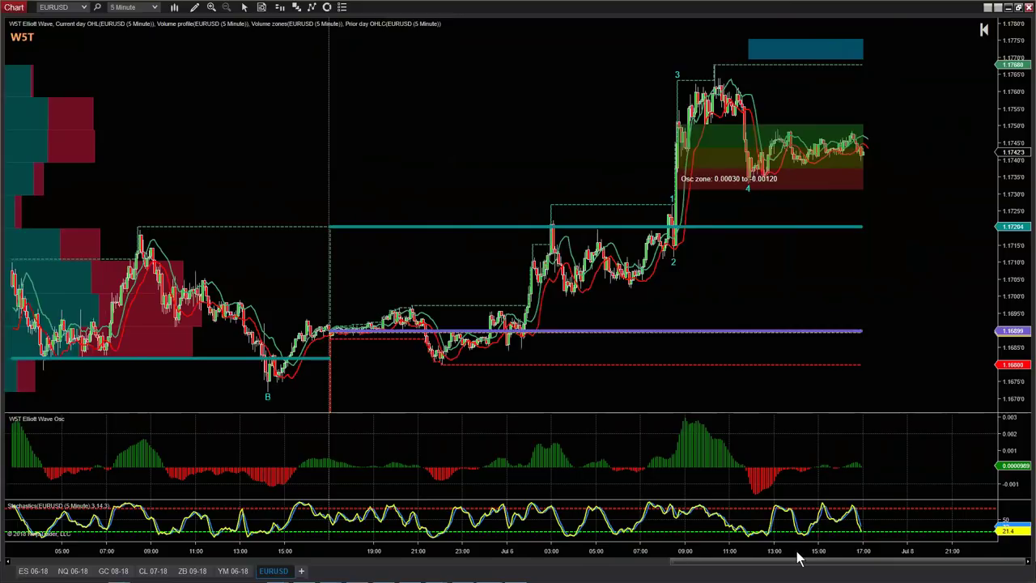
drag(776, 555, 474, 513)
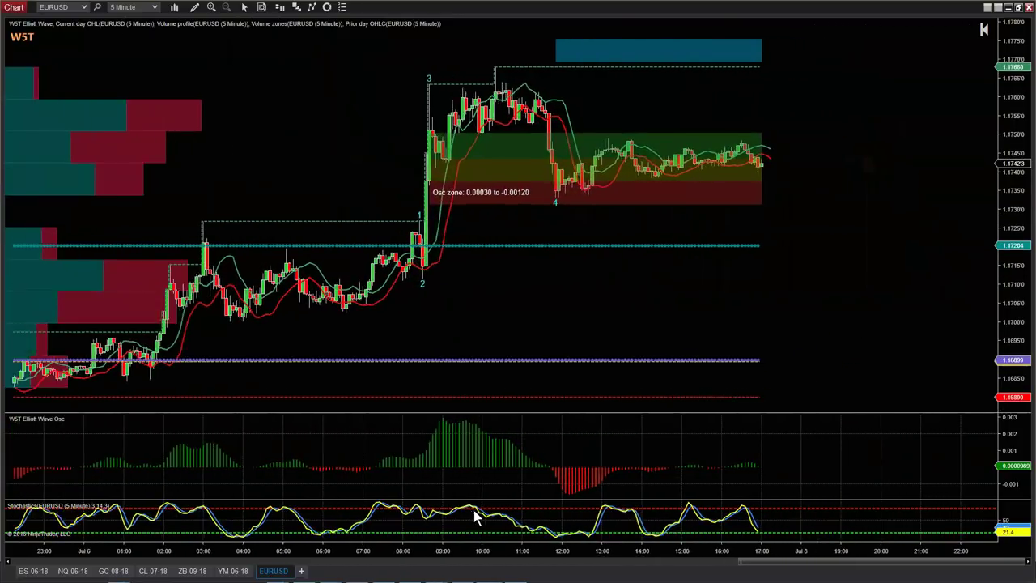
drag(753, 300, 816, 300)
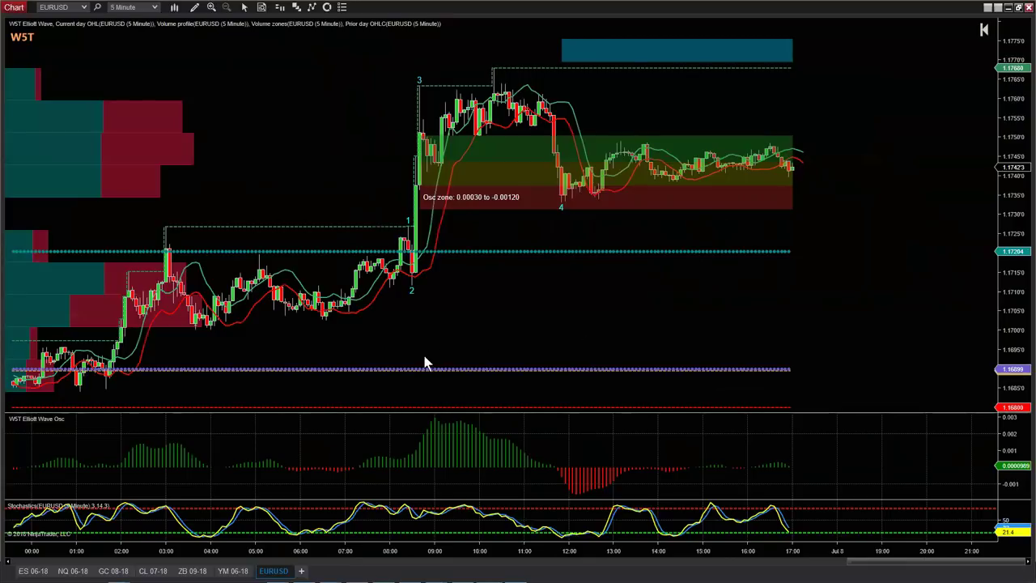
click(155, 8)
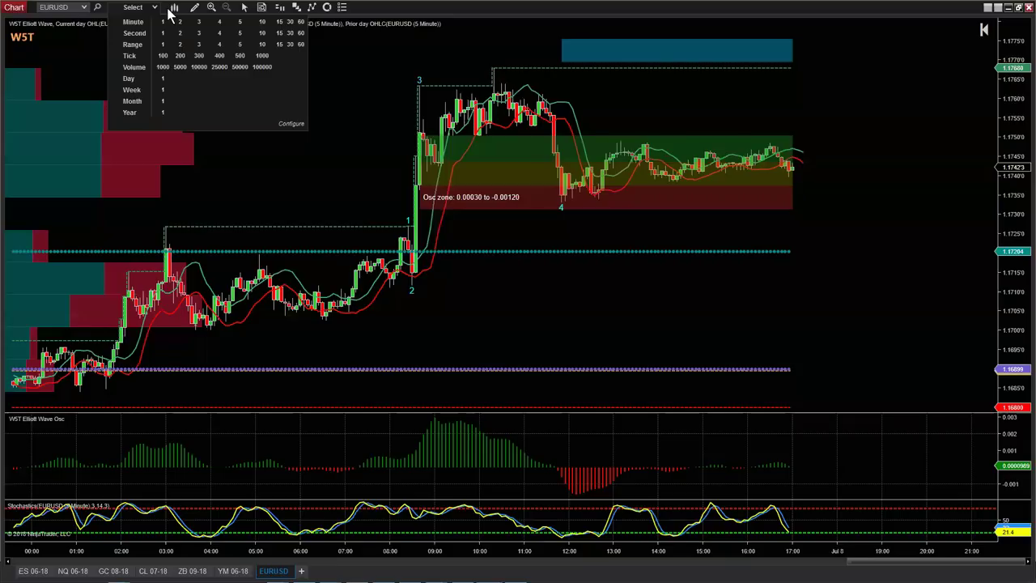
- Put the EURUSD chart on 60-minute bars and load more days of history, back to Jul 1
click(300, 22)
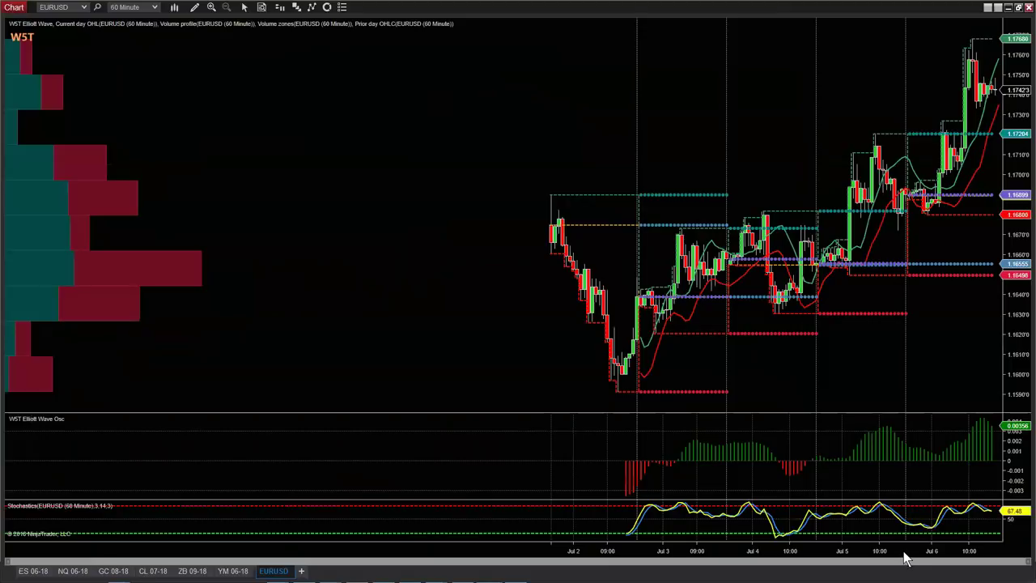
drag(894, 553, 550, 551)
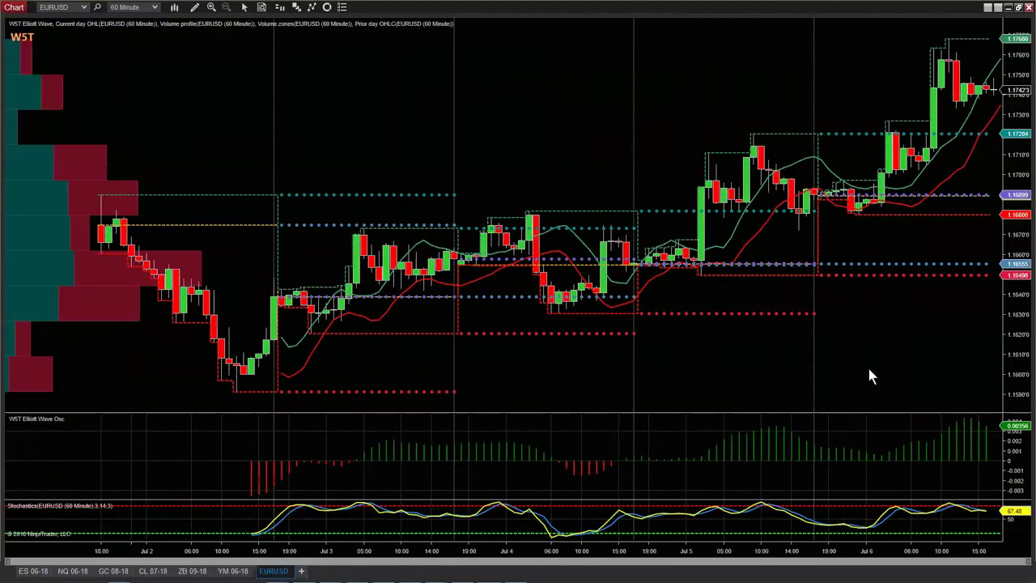
right_click(681, 348)
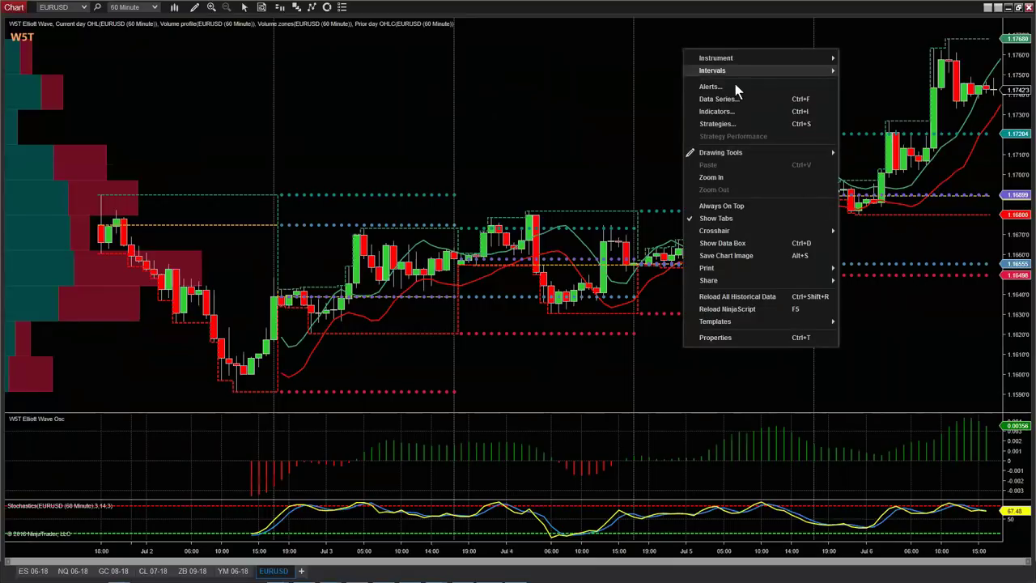
click(720, 100)
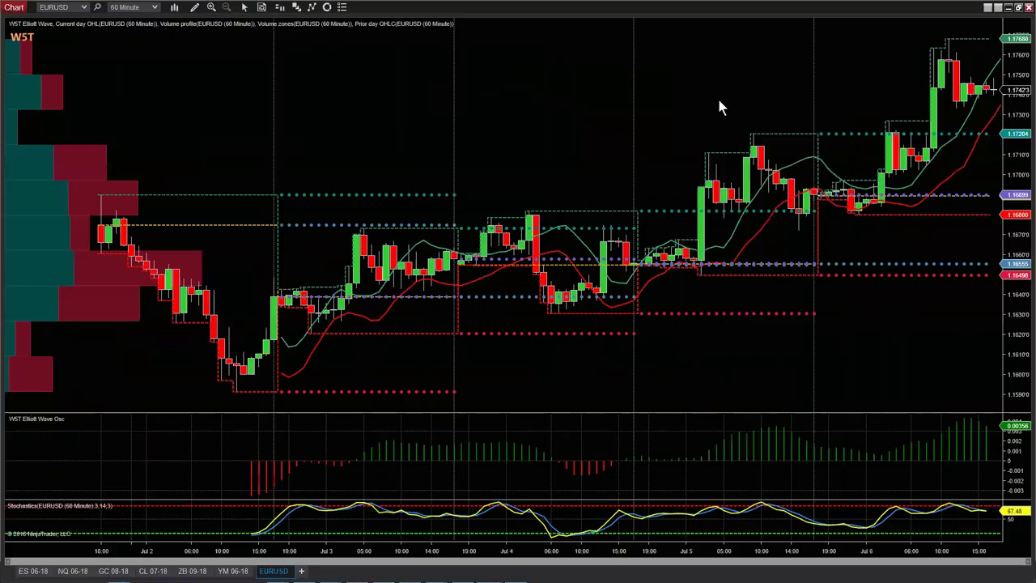
click(555, 257)
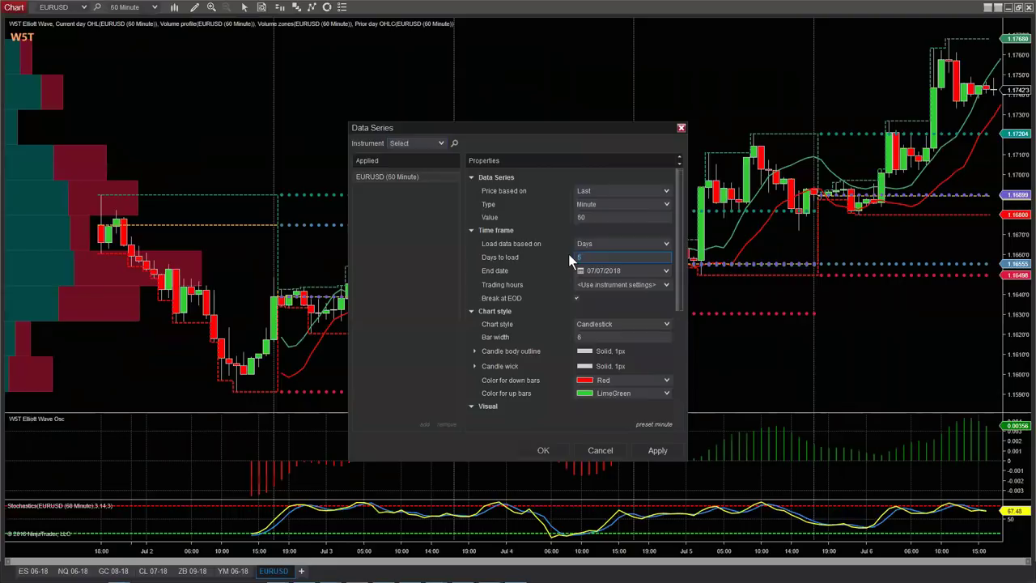
key(Return)
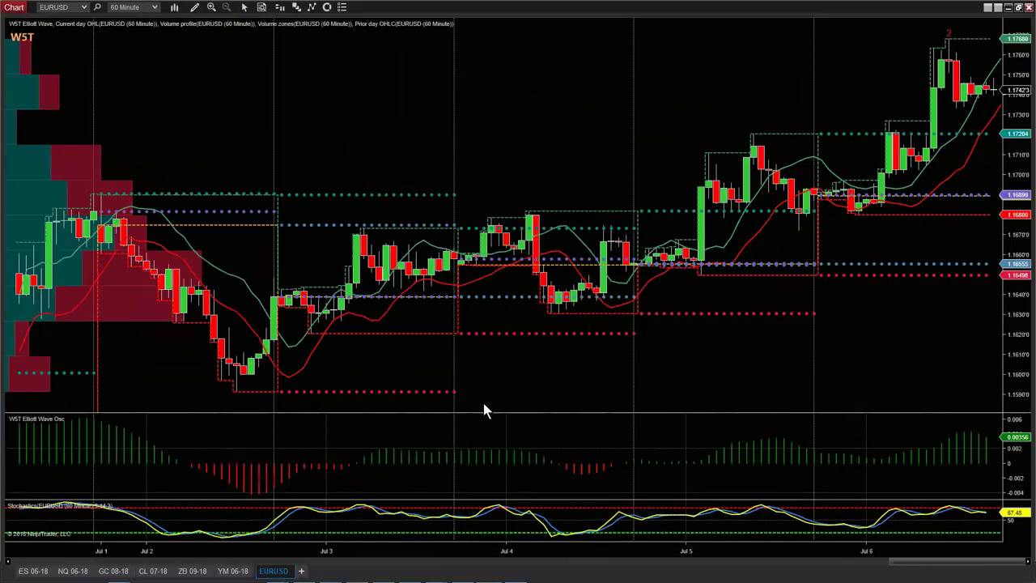
right_click(525, 332)
- Remove the Prior day OHLC, Volume zones, Volume profile and Current day OHL indicators, then apply
click(704, 166)
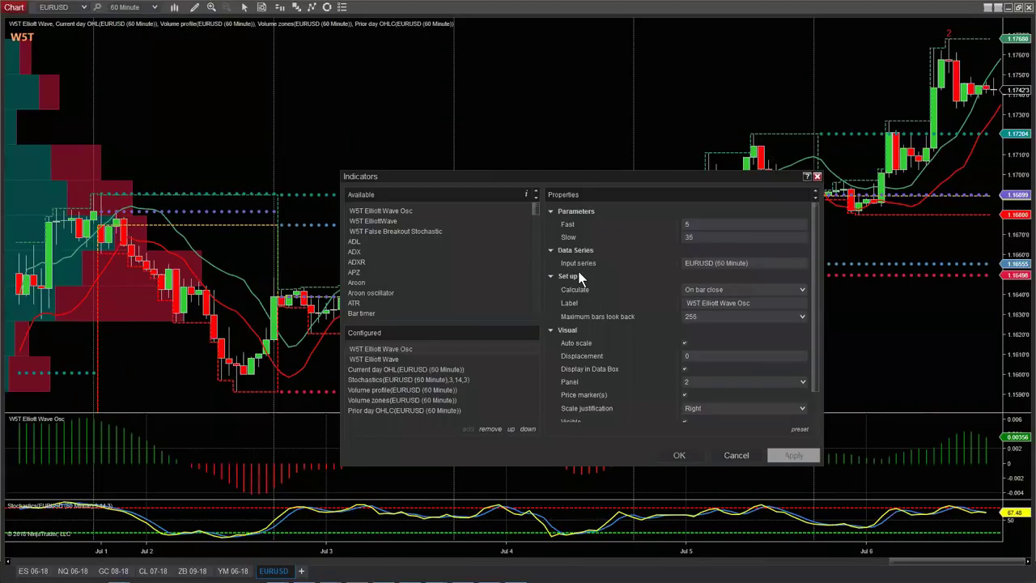
click(394, 409)
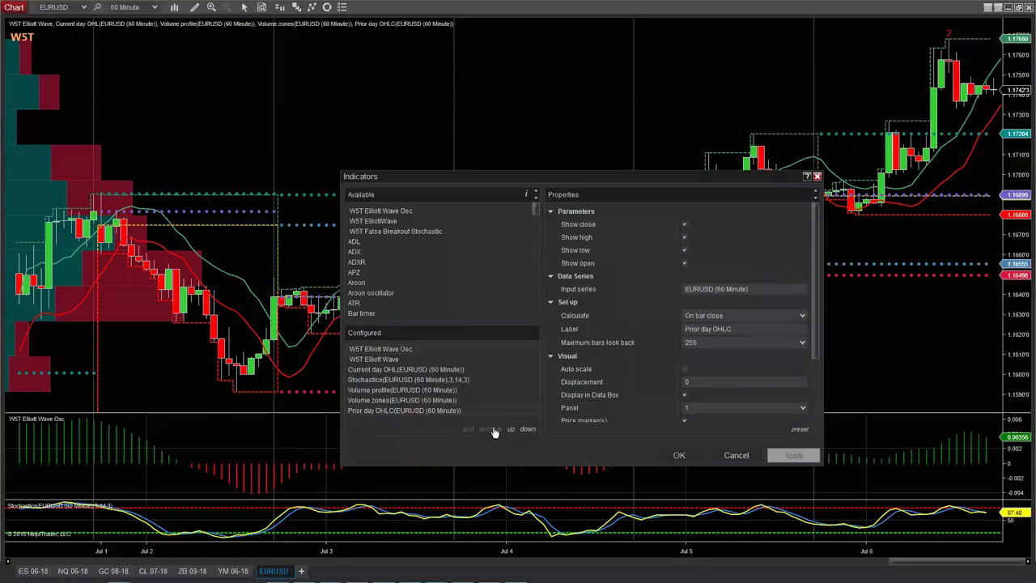
click(491, 429)
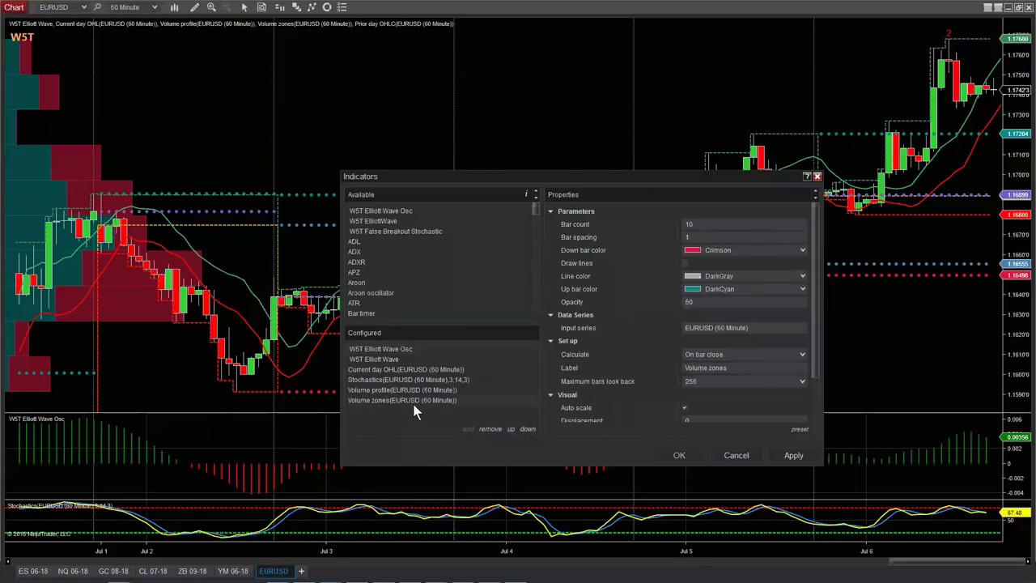
click(490, 429)
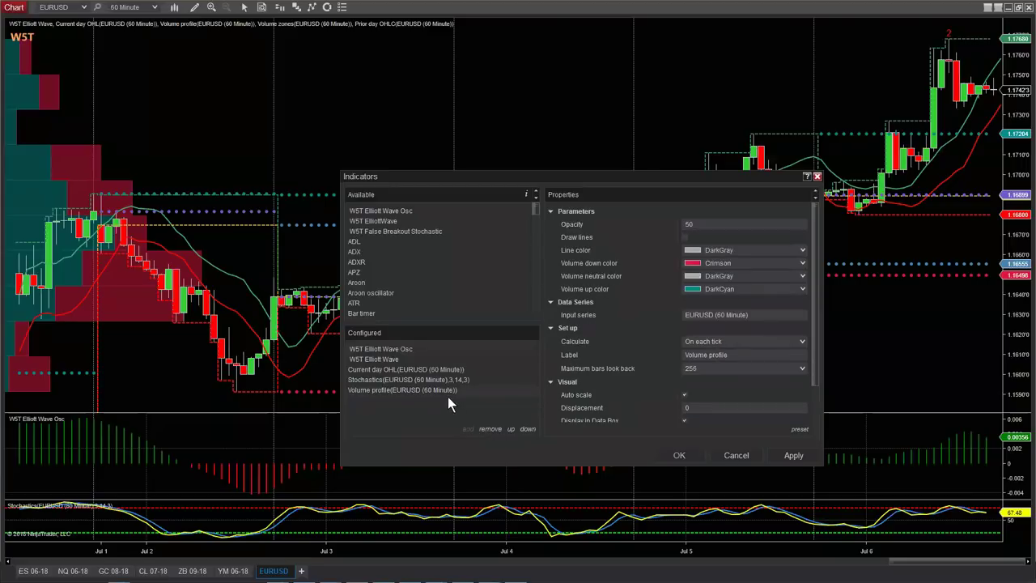
click(491, 429)
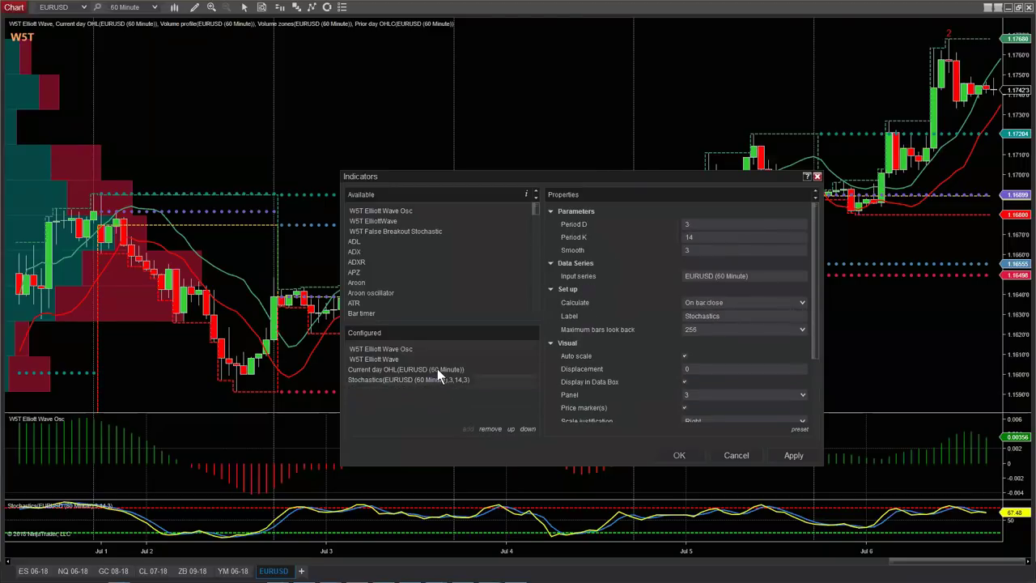
click(437, 369)
click(490, 429)
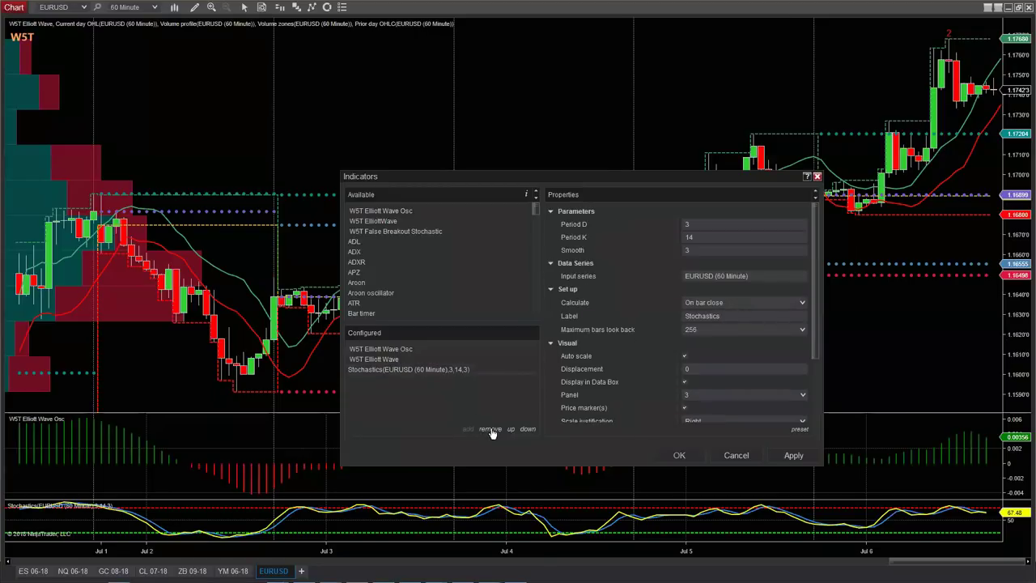
click(789, 458)
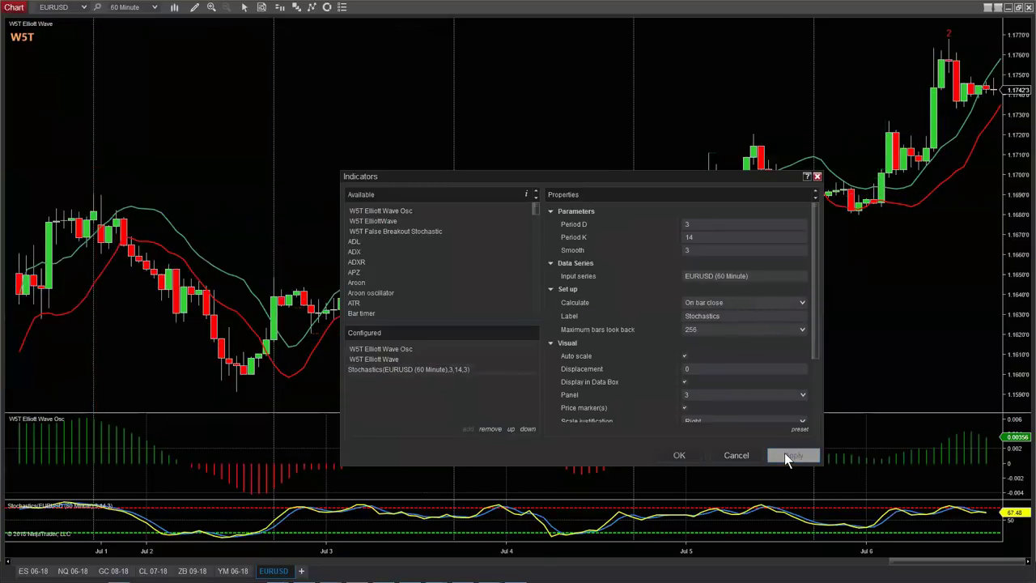
click(701, 455)
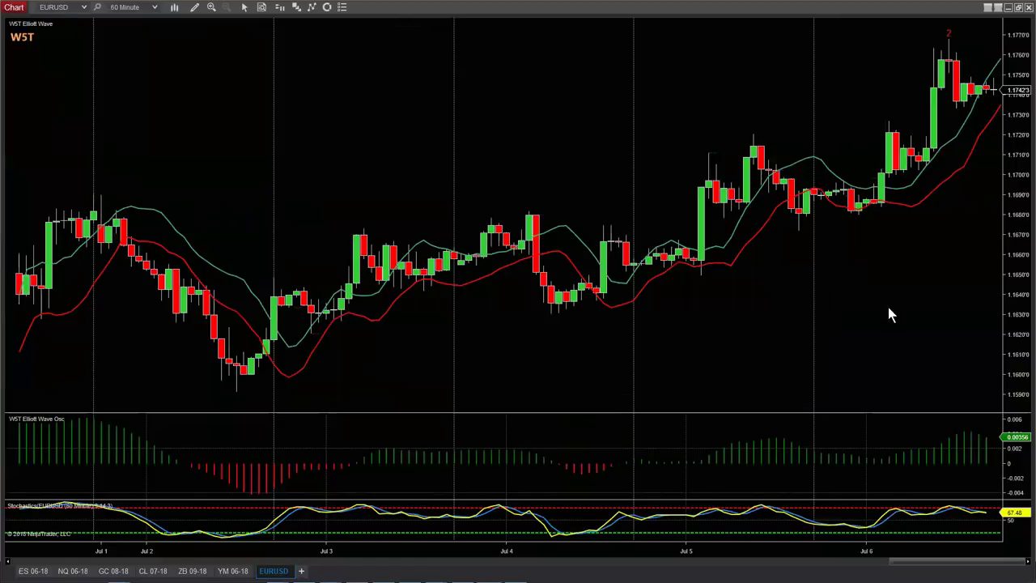
- Put the EURUSD chart on 15-minute bars and compress them to show several sessions
drag(925, 300, 784, 361)
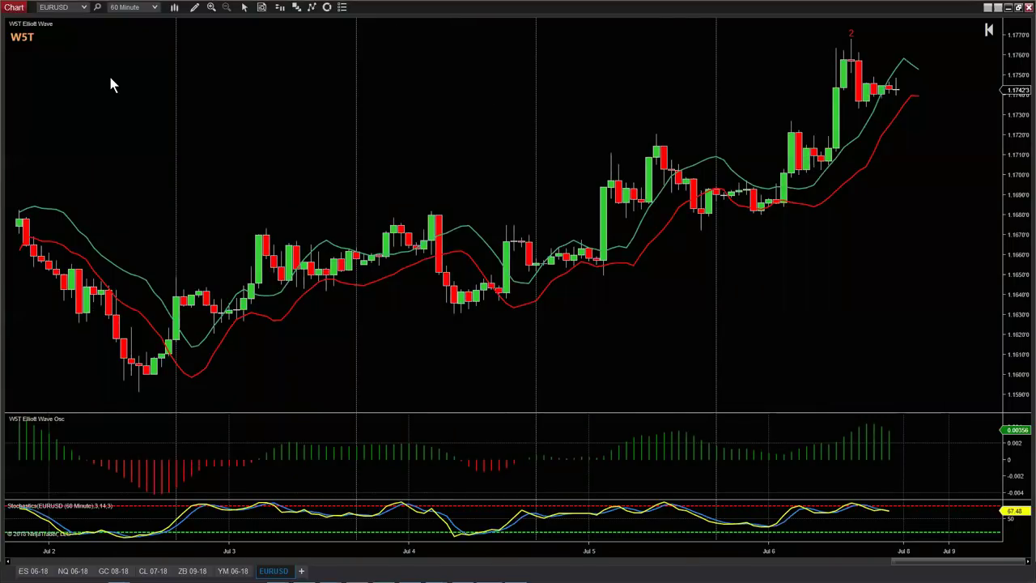
click(155, 10)
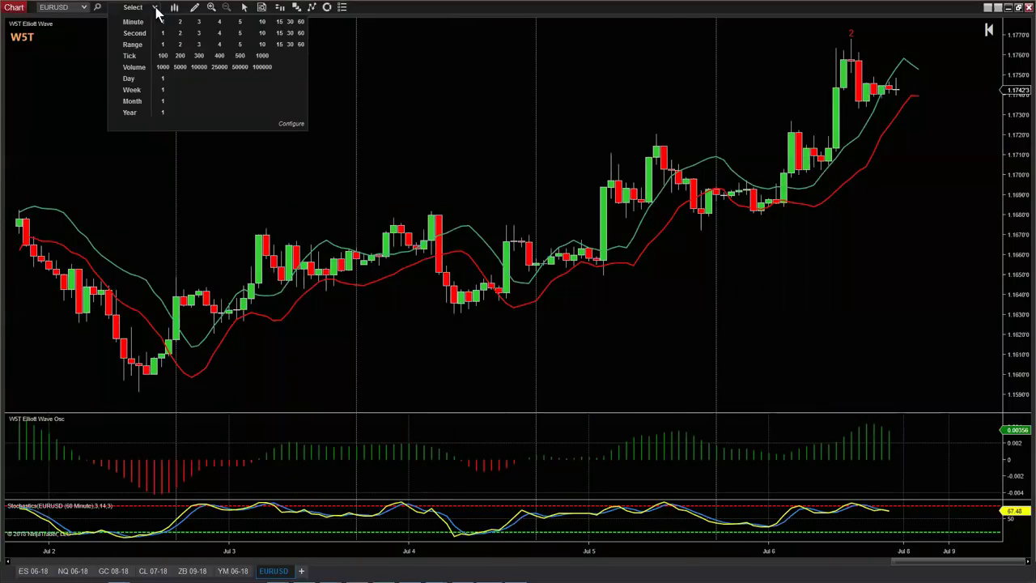
click(277, 22)
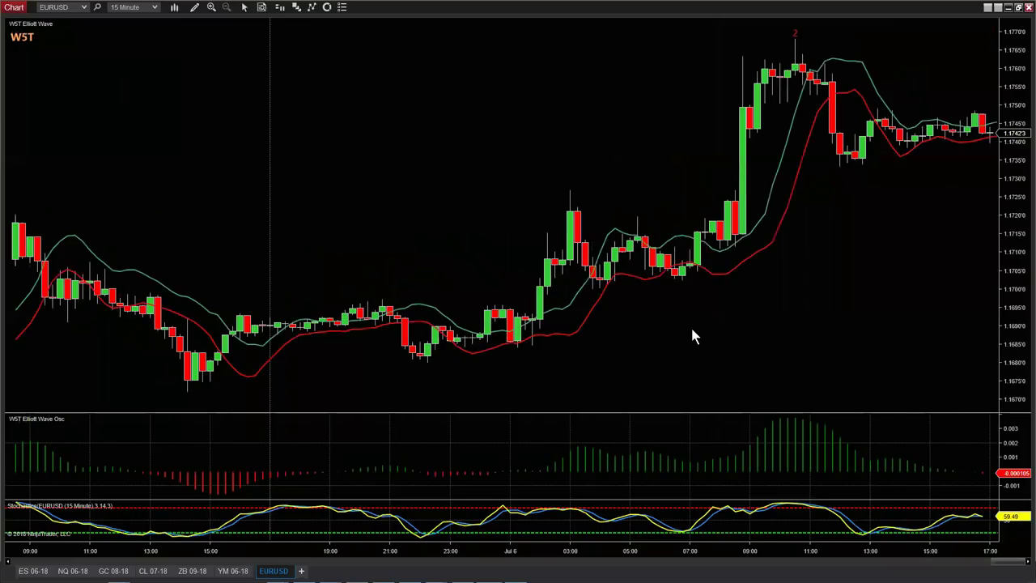
right_click(688, 324)
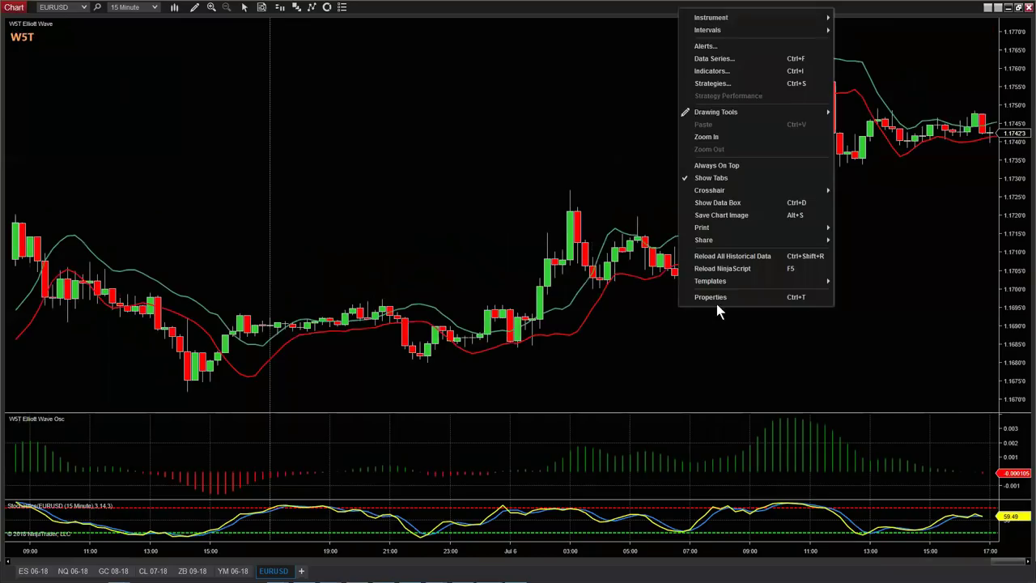
click(714, 59)
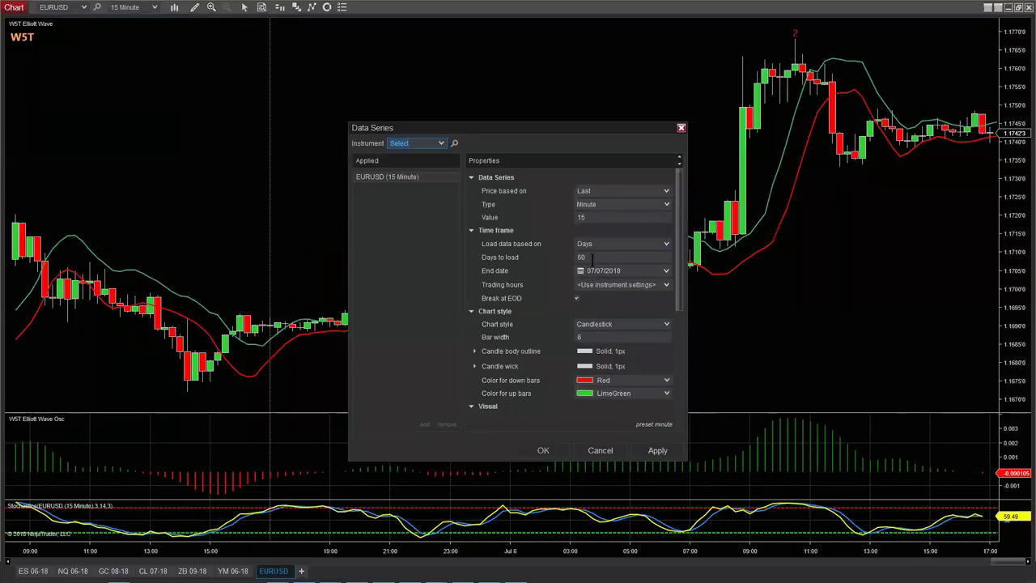
click(591, 257)
key(Return)
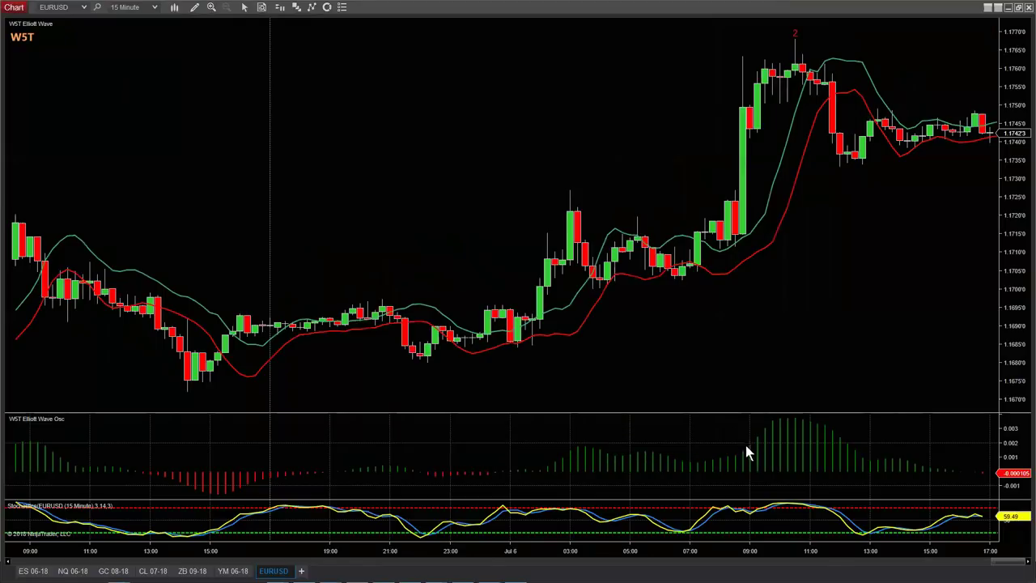
drag(564, 551, 682, 557)
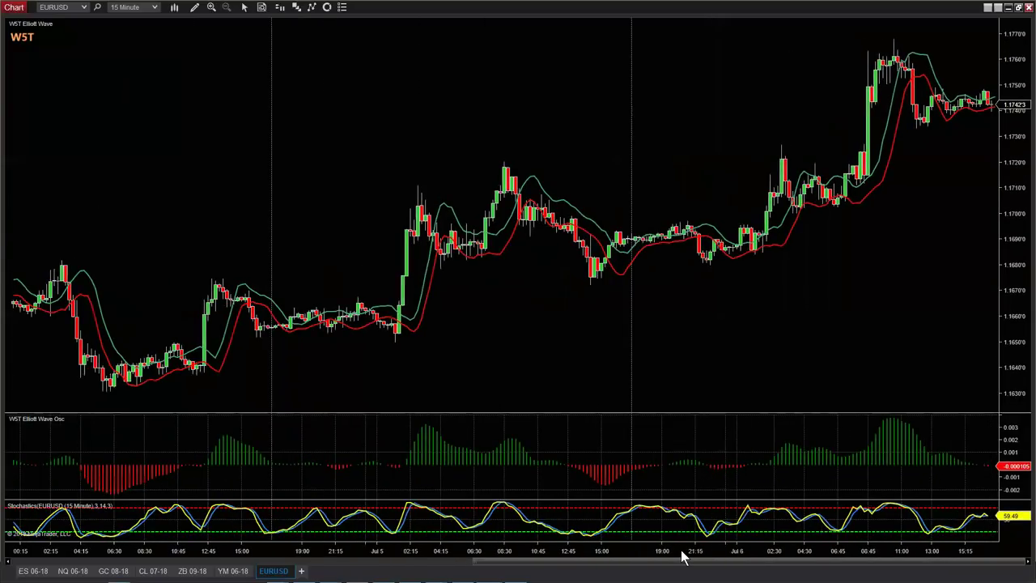
- Rescale and pan the 15-minute chart onto waves 3 and 4, compressing the Stochastics panel
drag(421, 556, 589, 552)
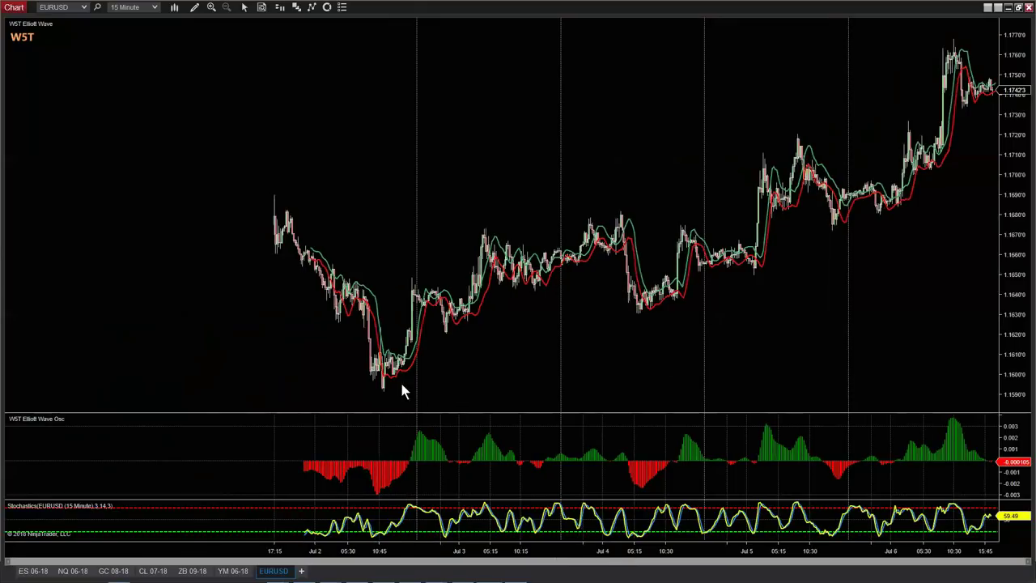
drag(393, 389, 344, 396)
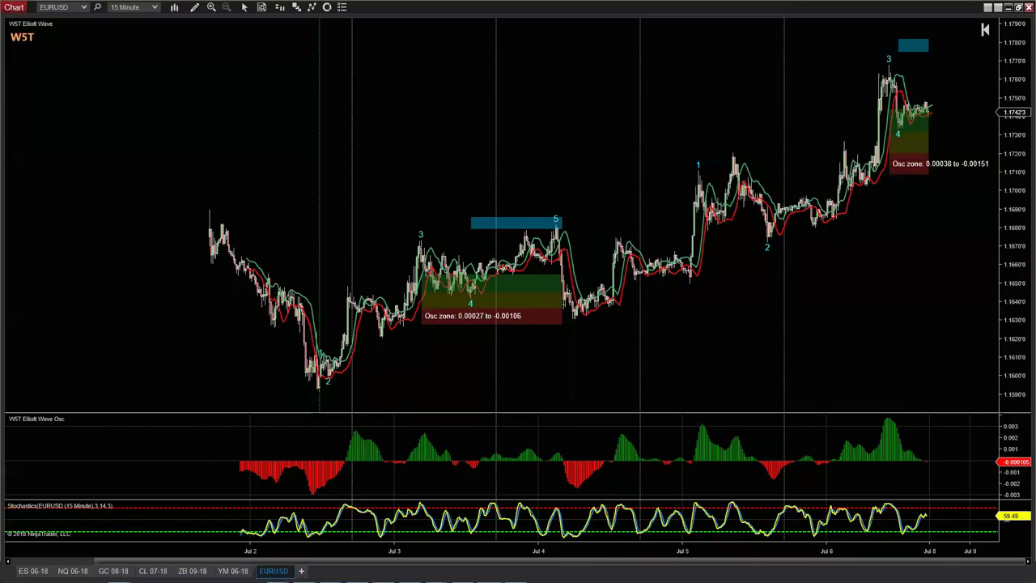
drag(924, 551, 809, 377)
scroll(814, 302, down, 2)
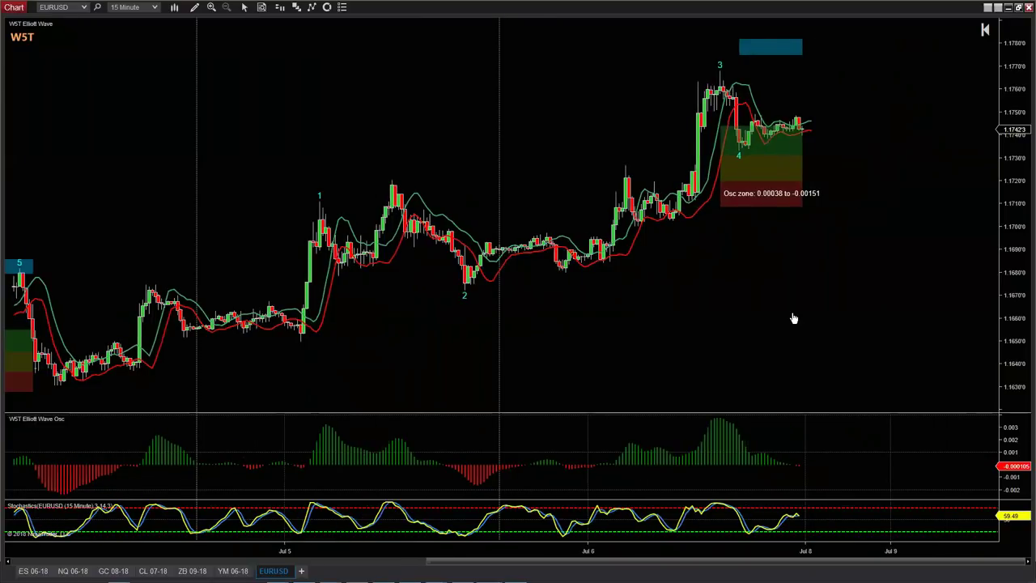
scroll(797, 307, down, 3)
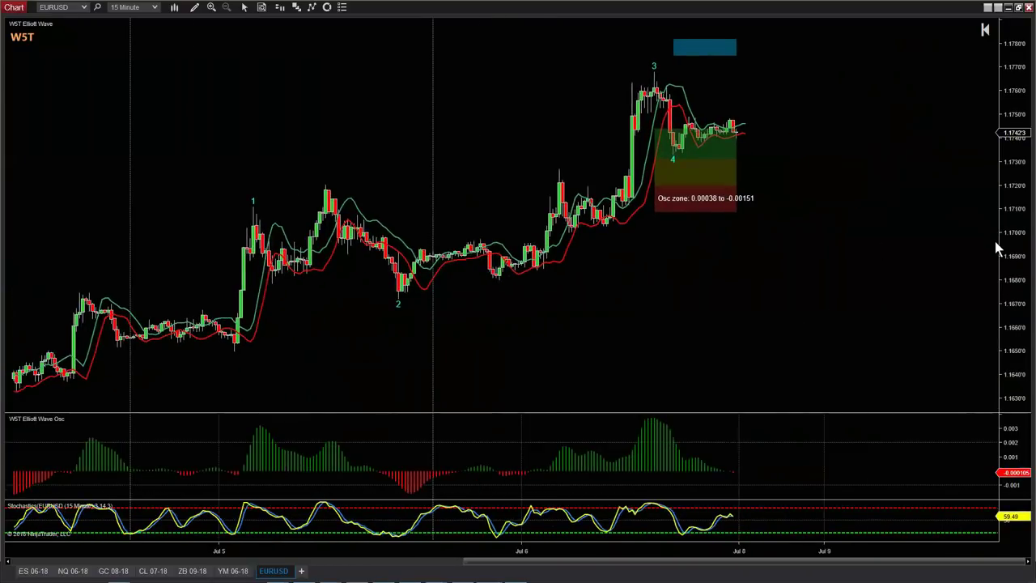
drag(985, 287, 929, 192)
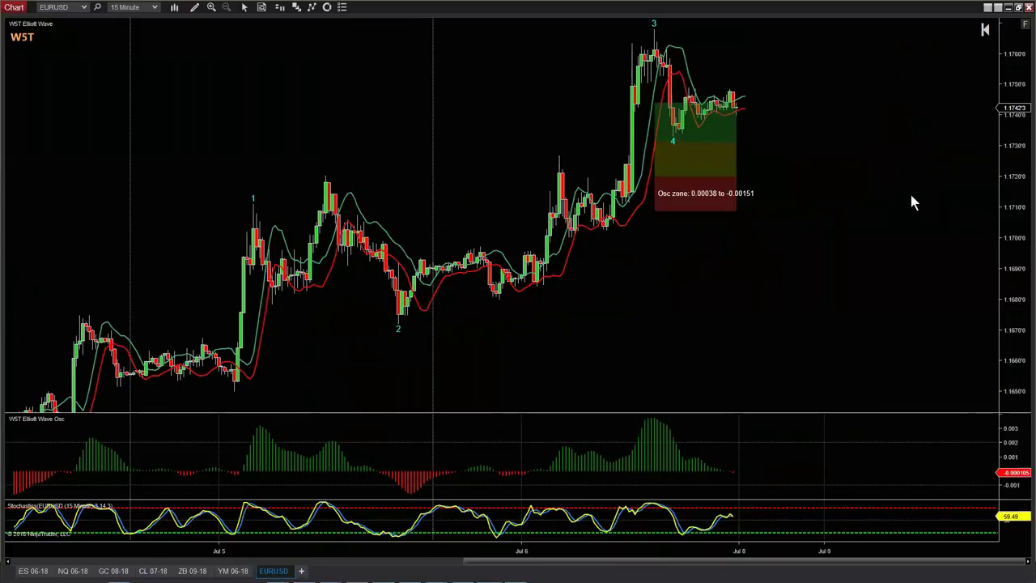
drag(920, 273, 957, 312)
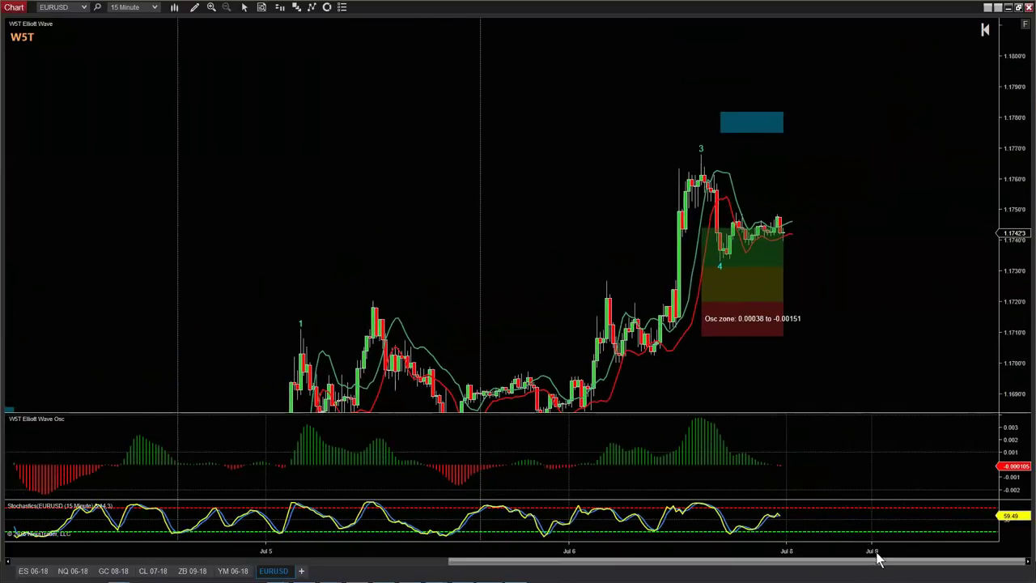
drag(878, 558, 978, 266)
drag(1015, 316, 865, 259)
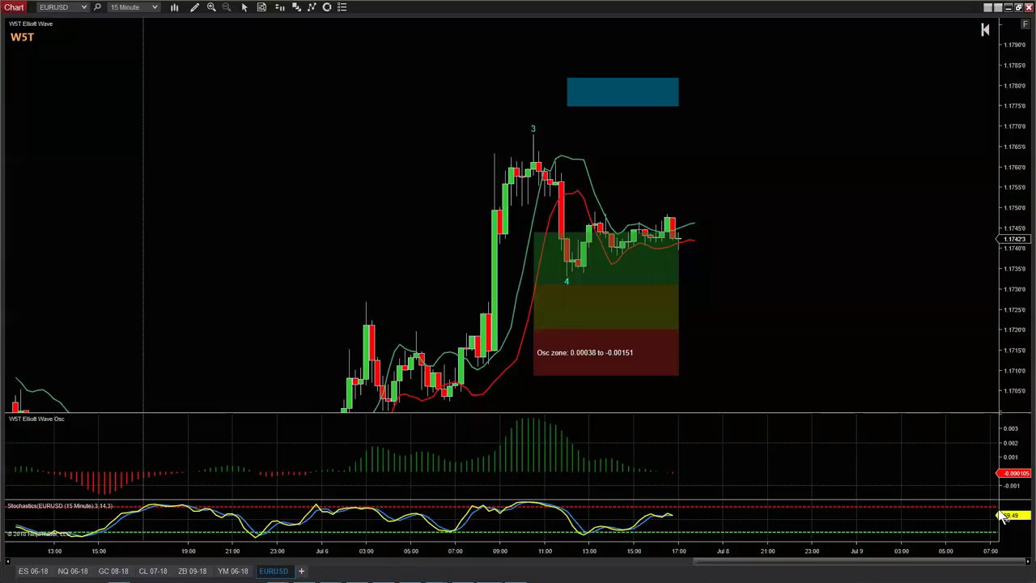
mouse_move(1022, 523)
mouse_down()
mouse_move(1021, 532)
mouse_move(1022, 511)
mouse_up()
click(194, 7)
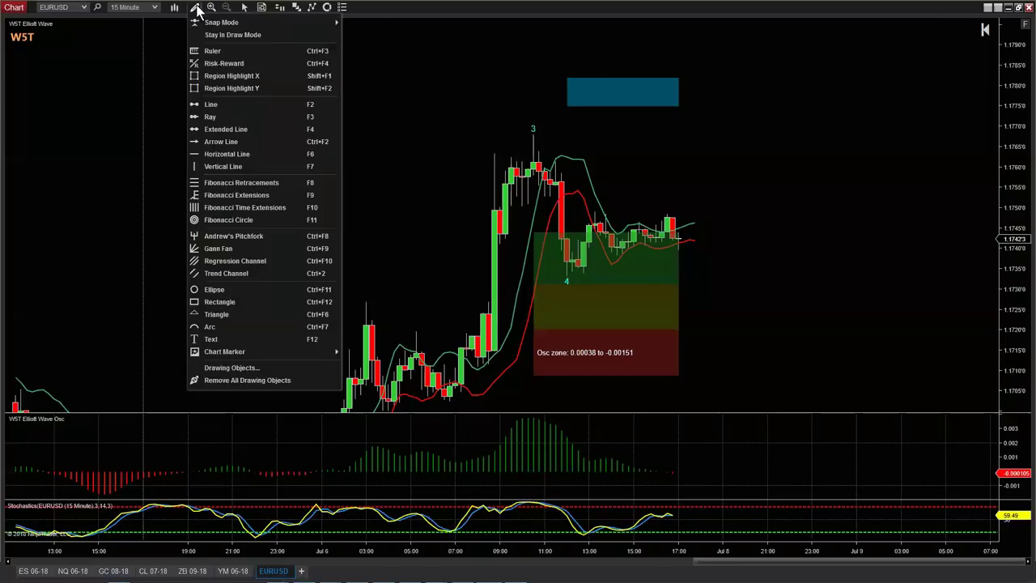
- Draw a Fibonacci extension on the oscillator, anchored at its peak
click(236, 195)
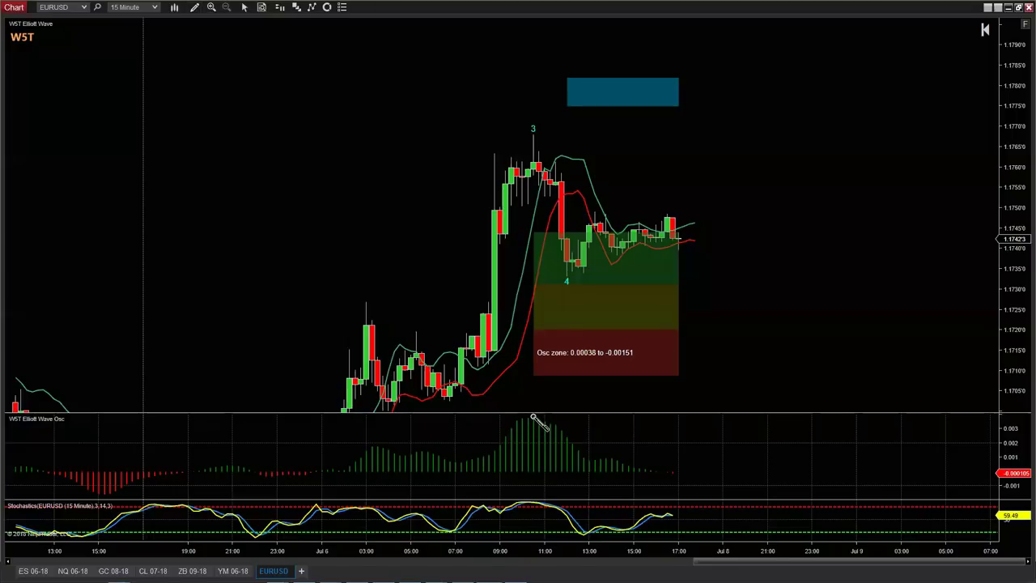
click(533, 417)
click(691, 472)
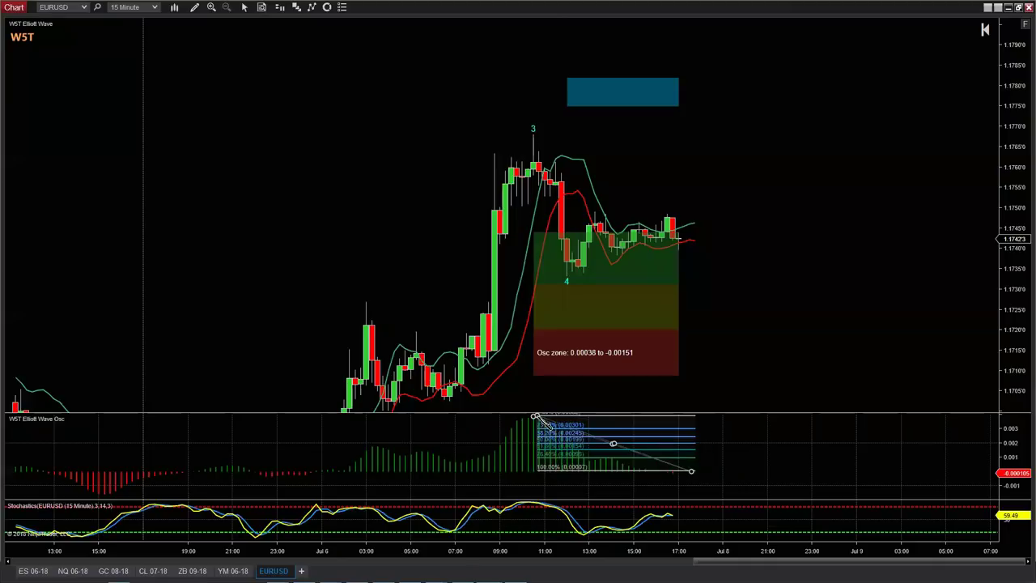
click(534, 417)
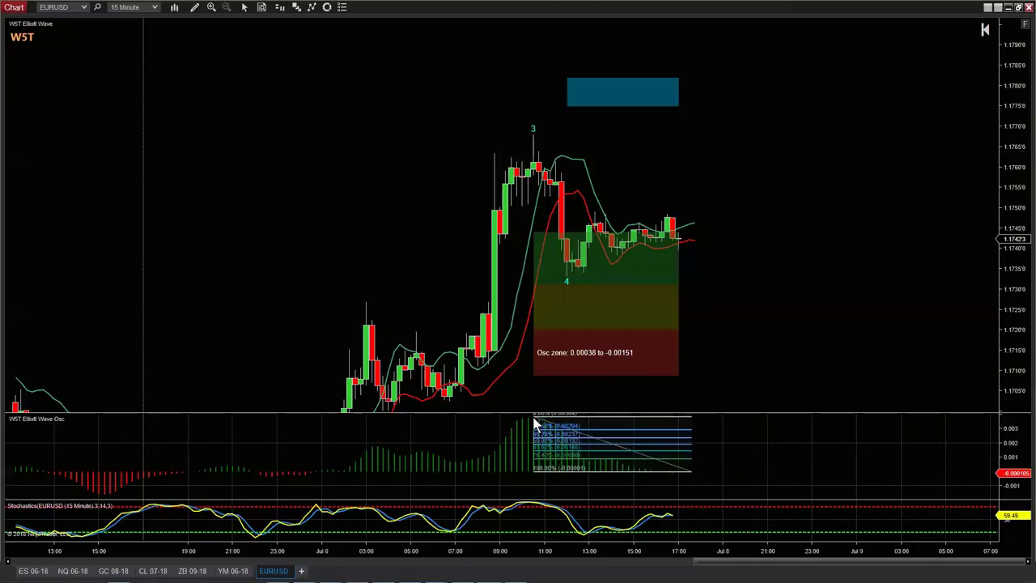
- Load the Oscillator Pullback template onto the Fibonacci extension, giving the 0.00038 to -0.00151 zone
right_click(596, 441)
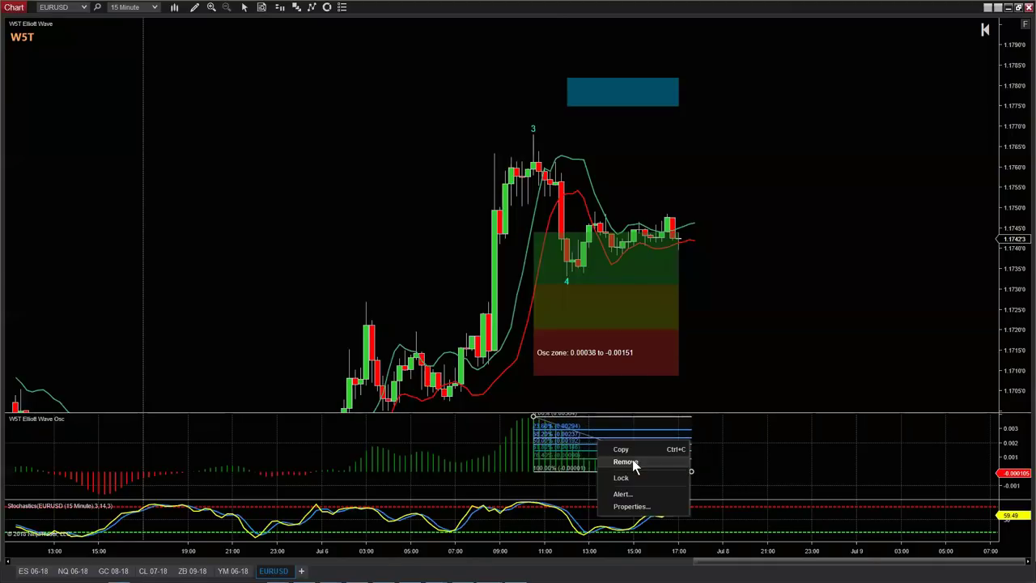
click(640, 506)
mouse_move(680, 378)
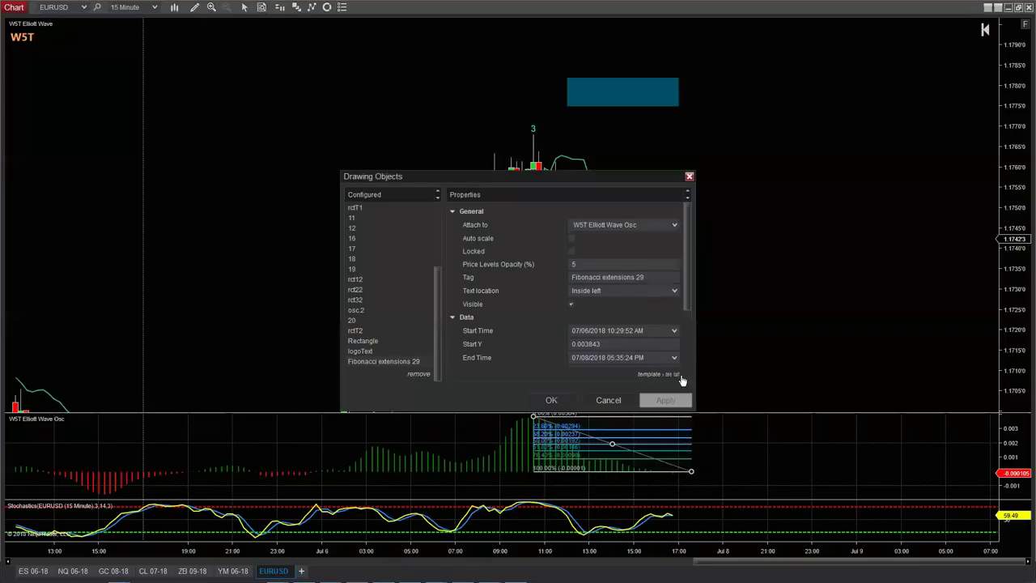
click(678, 375)
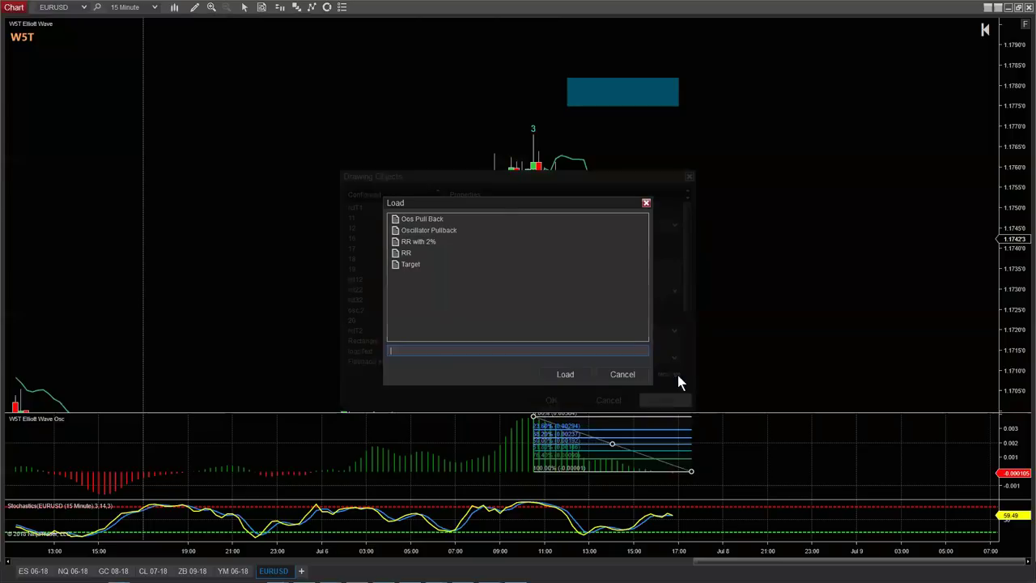
click(427, 229)
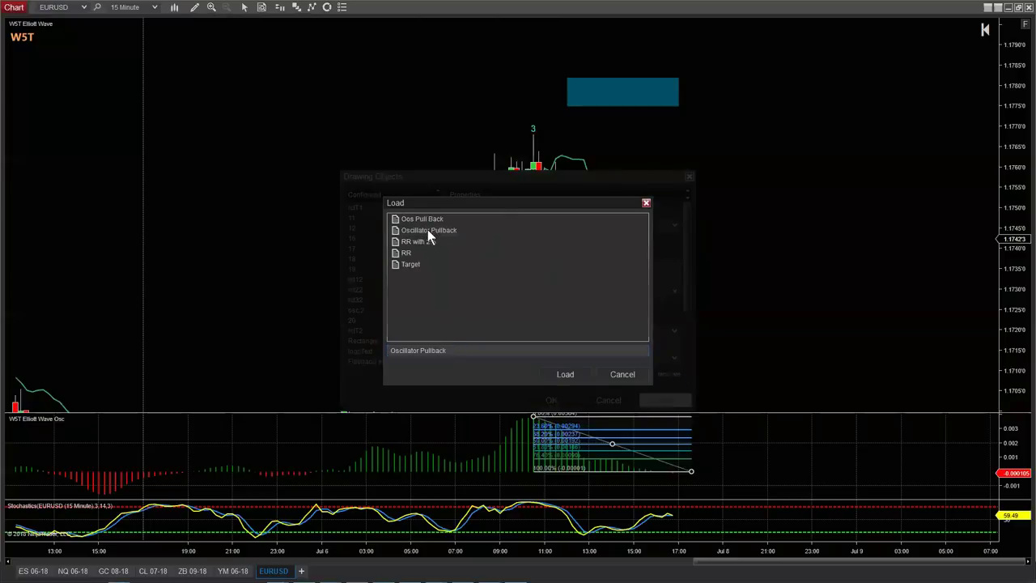
click(564, 375)
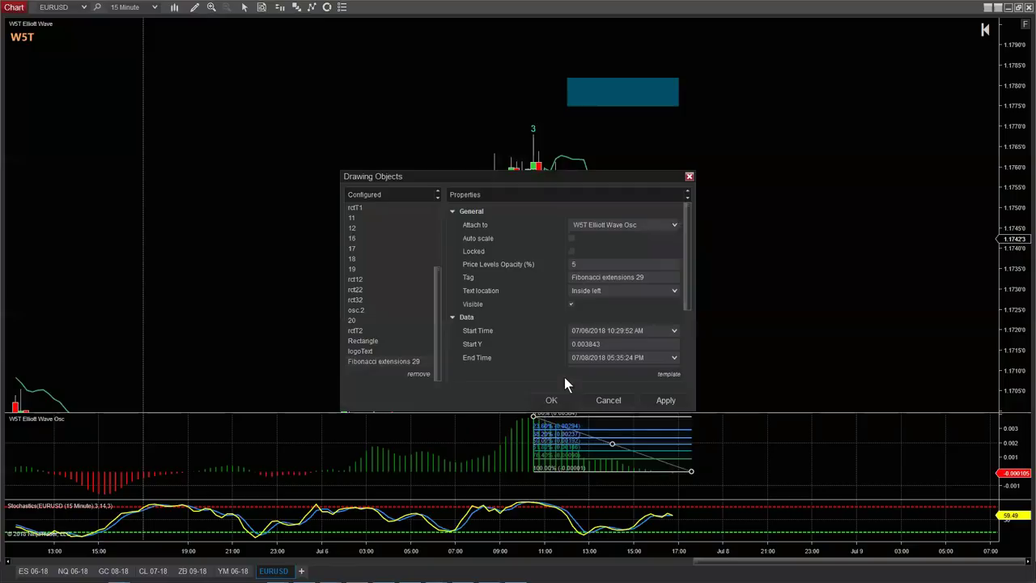
click(677, 402)
click(558, 398)
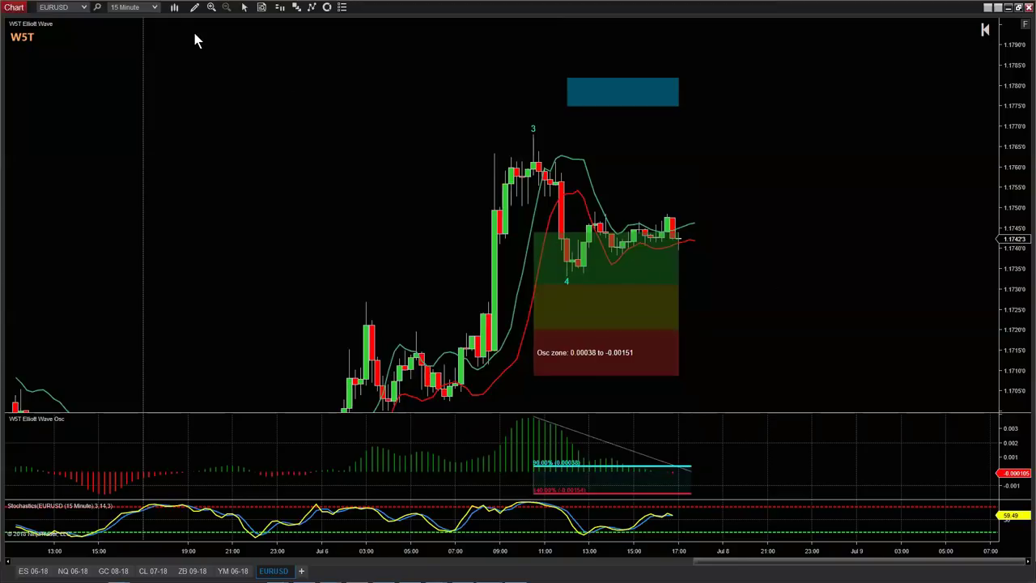
click(194, 8)
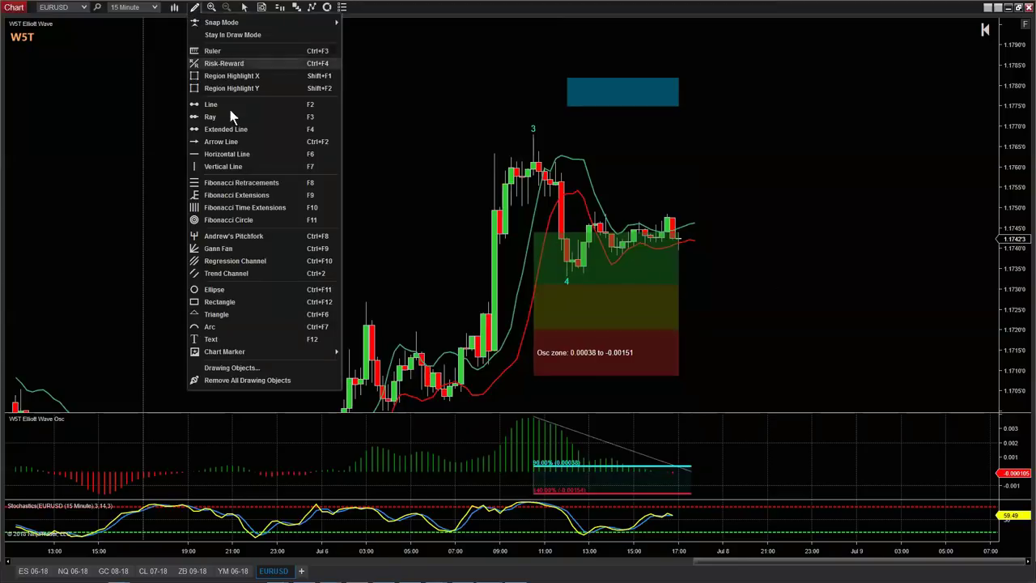
- Place horizontal lines at about 1.1750 and at the wave 4 low
click(220, 154)
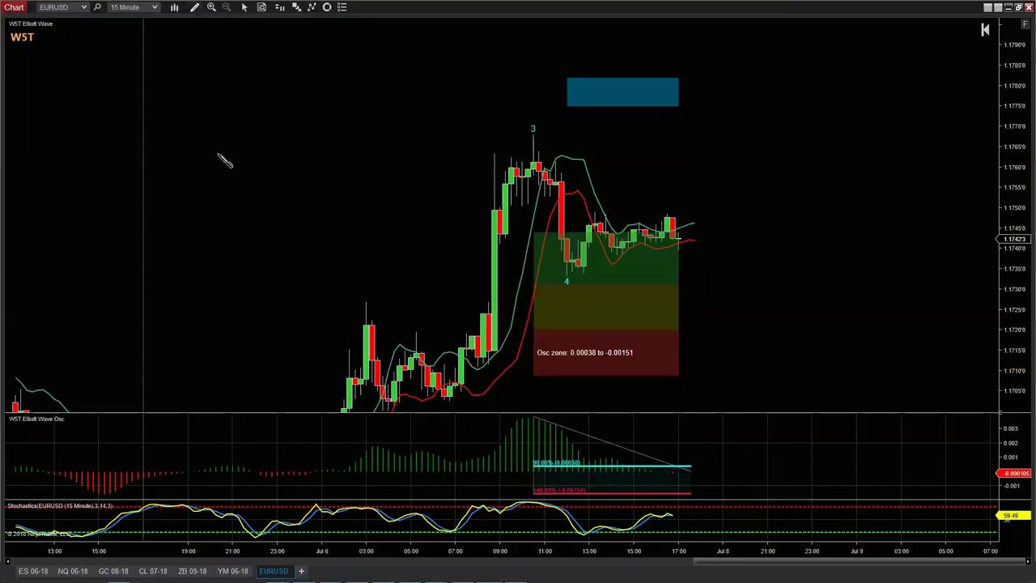
click(597, 209)
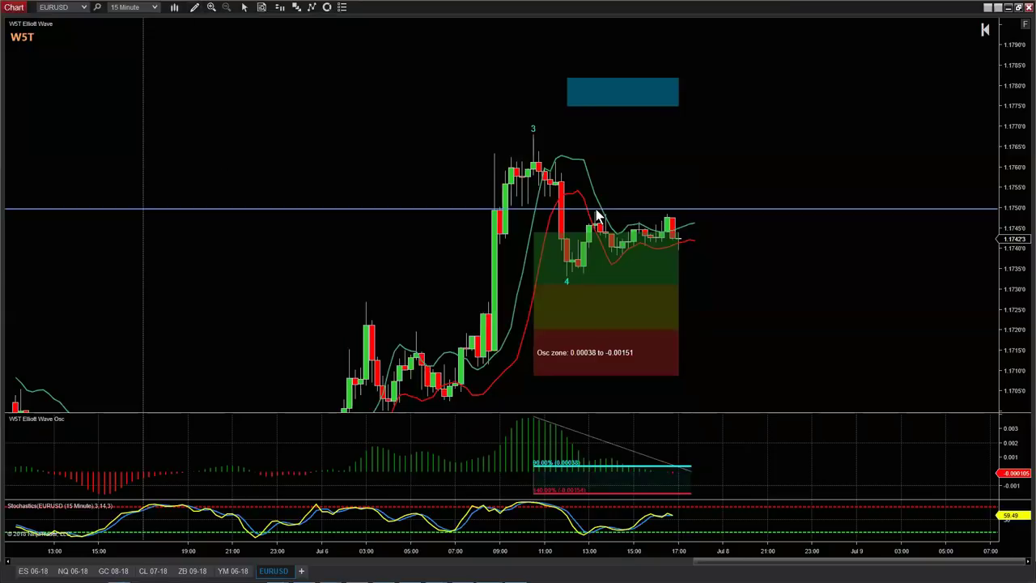
click(195, 7)
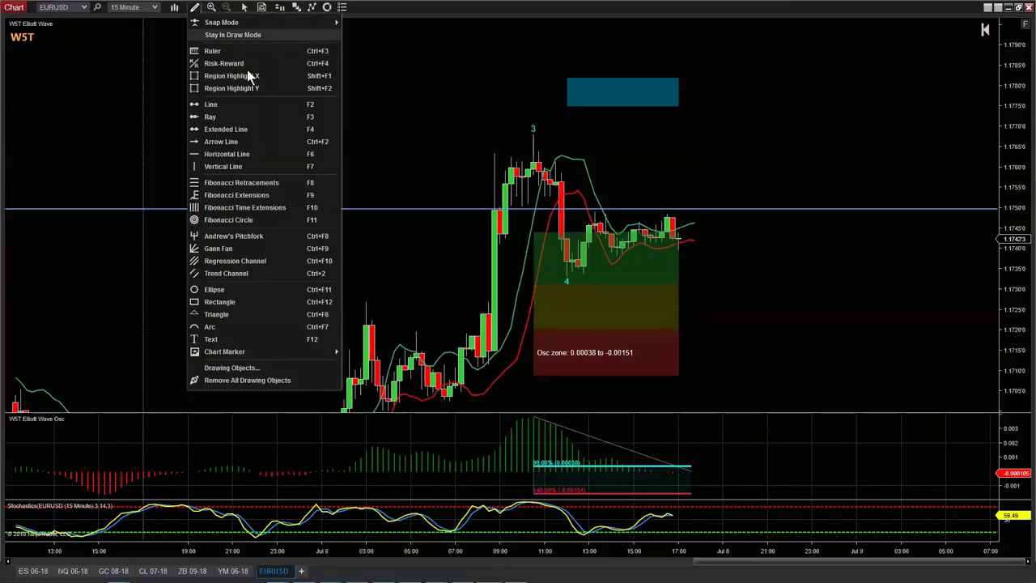
click(241, 155)
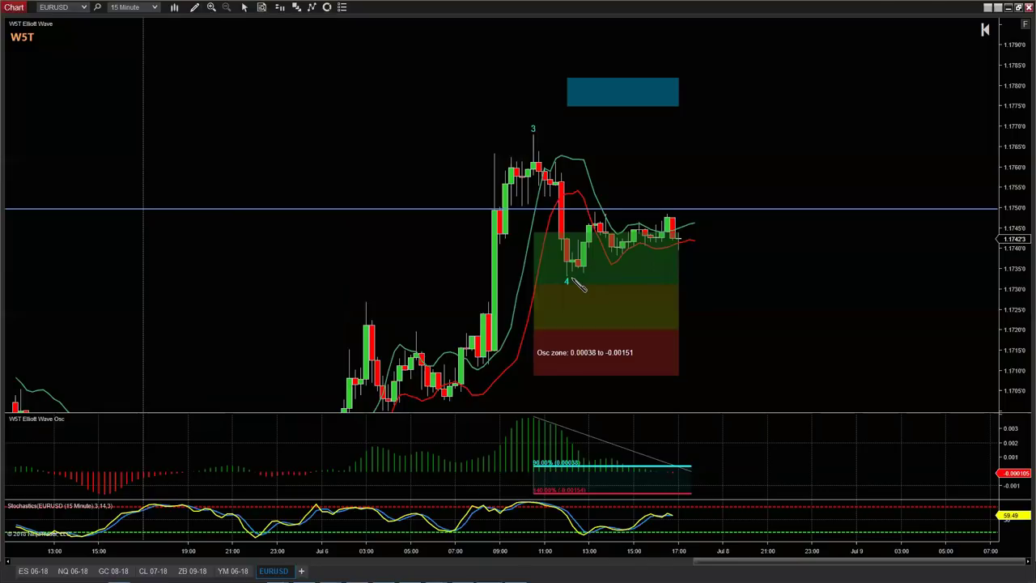
click(573, 278)
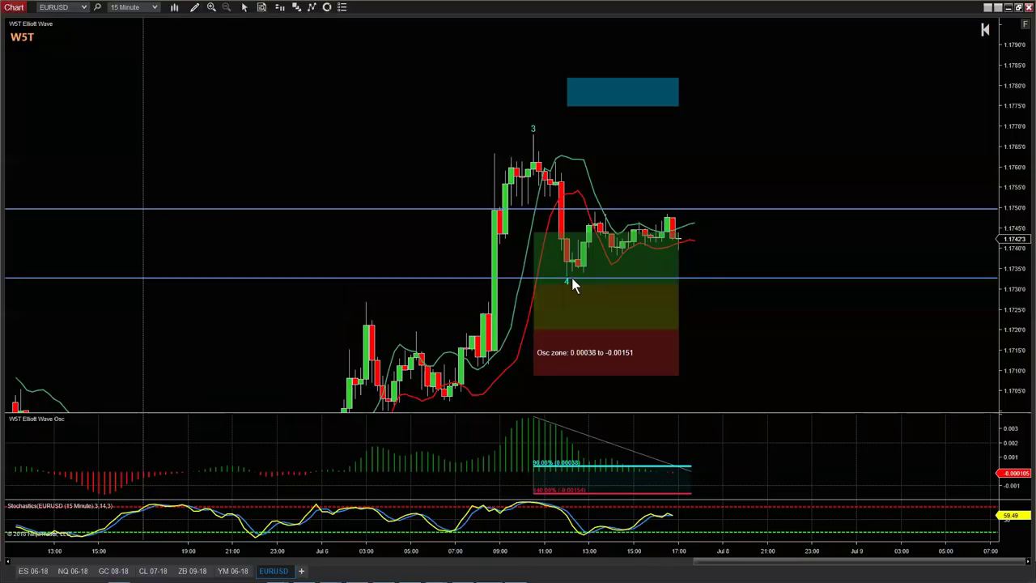
- Nudge the wave-4 line slightly lower to 1.17329 and bring up its properties
right_click(572, 277)
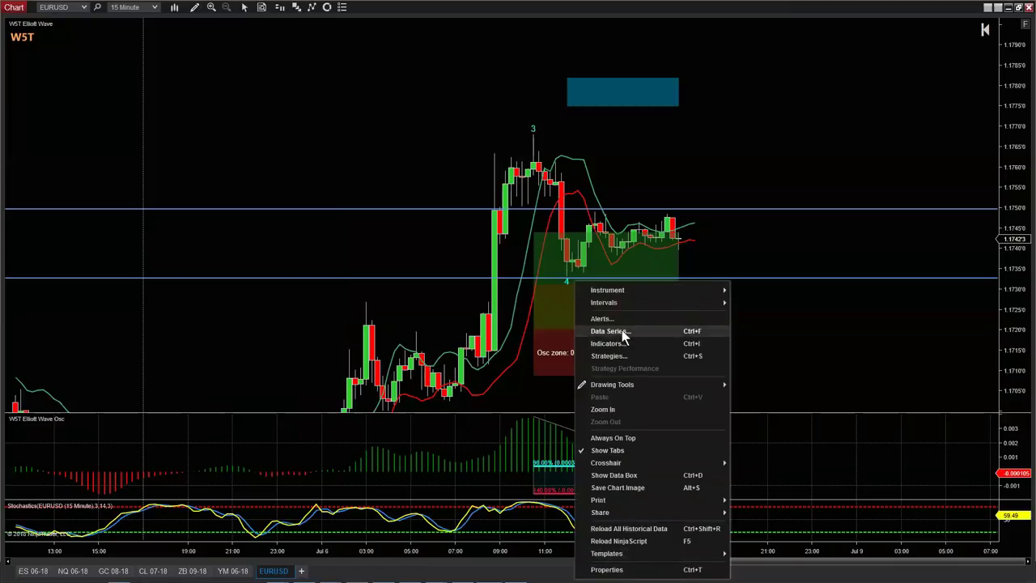
click(753, 275)
drag(753, 275, 753, 277)
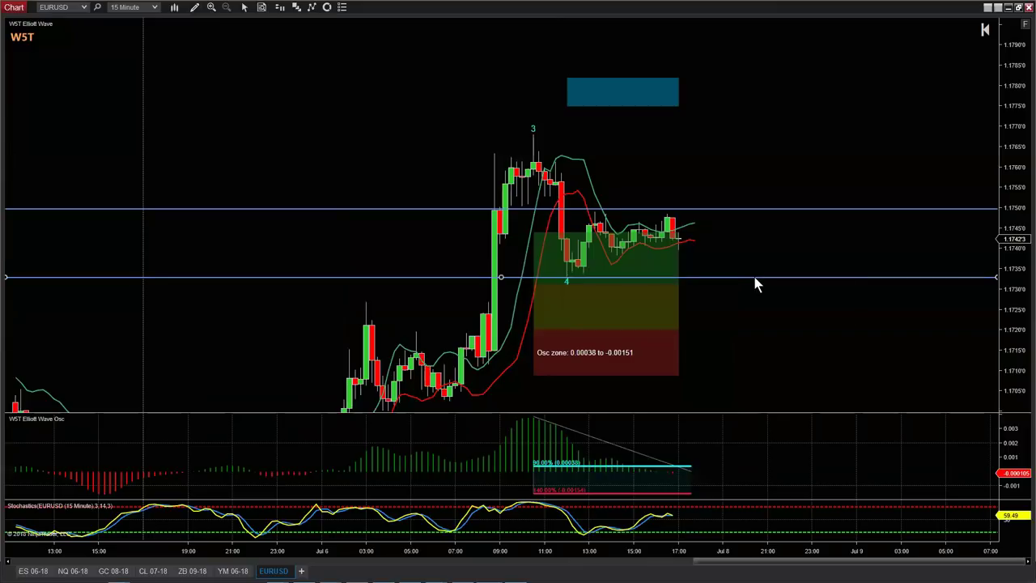
right_click(756, 279)
click(789, 346)
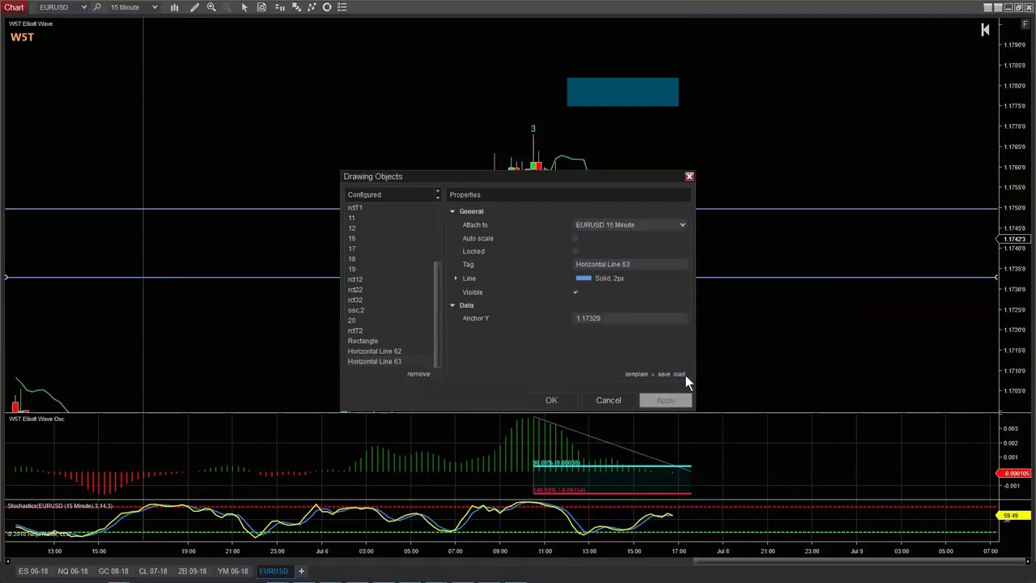
- Load the STOP LOSS template onto the 1.17329 line, making it red 3px dashed
click(684, 374)
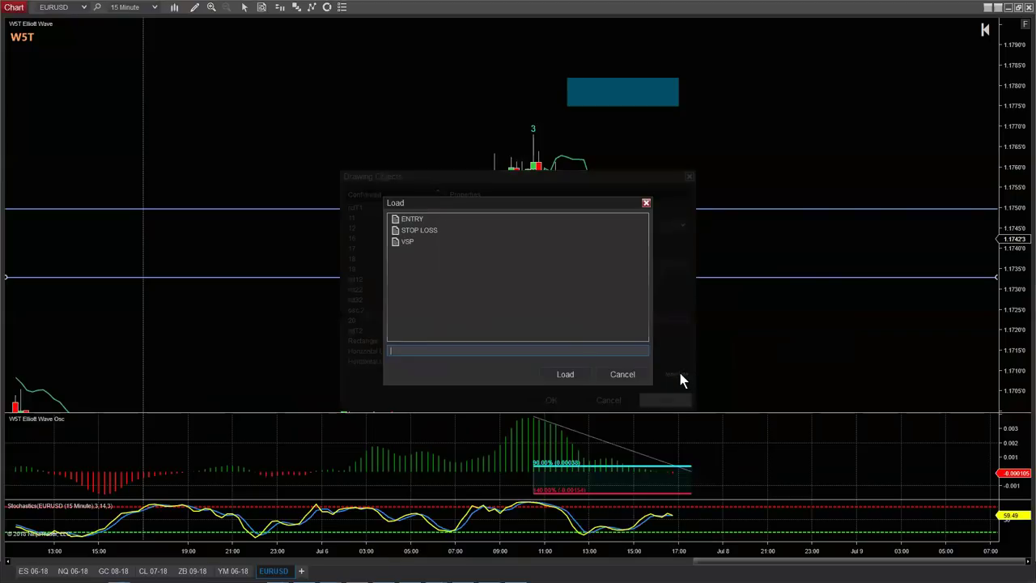
click(419, 230)
click(567, 374)
click(666, 400)
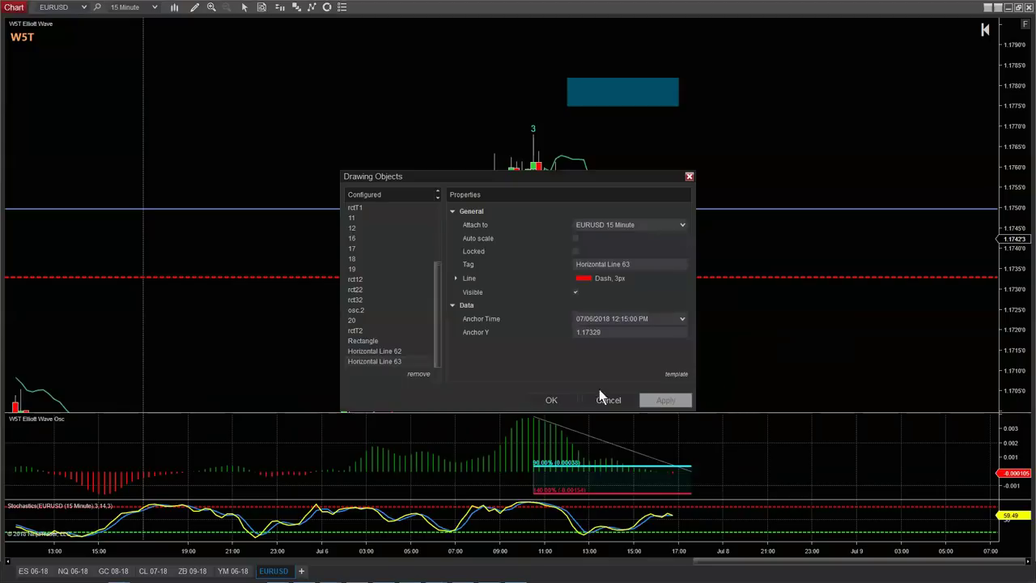
click(562, 402)
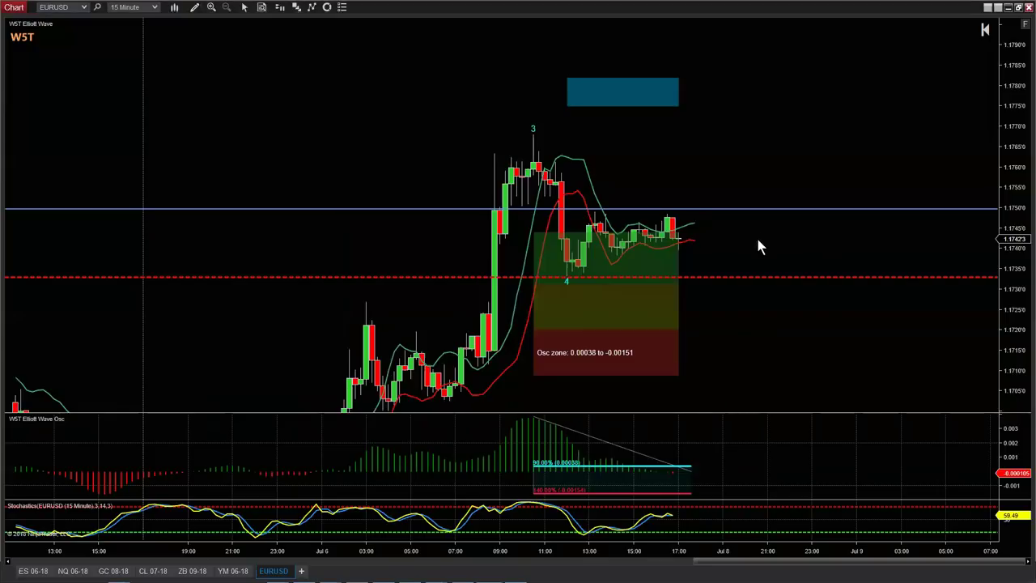
- Apply the ENTRY template to the upper line near 1.17497, making it green 3px dashed
right_click(687, 208)
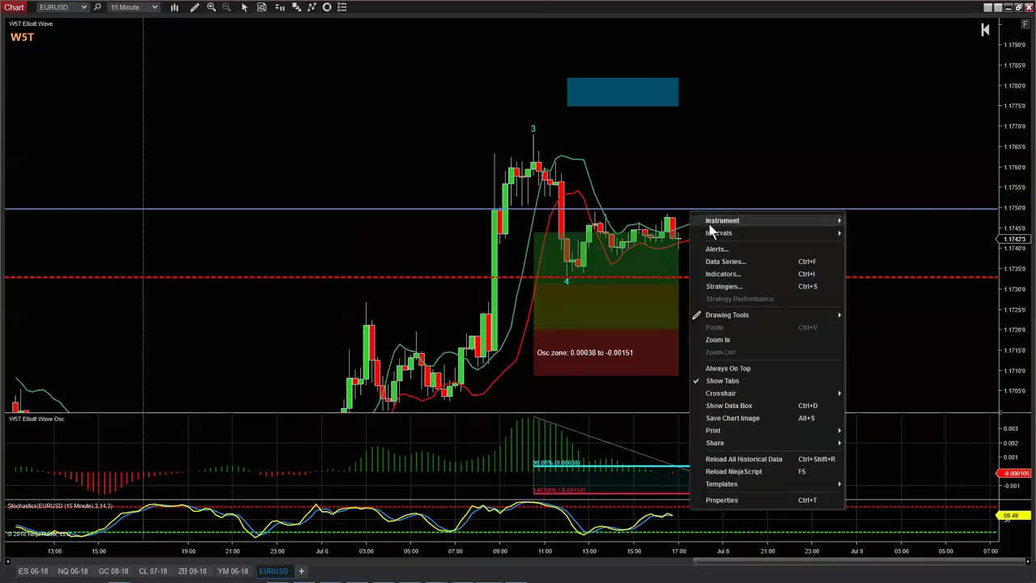
click(690, 209)
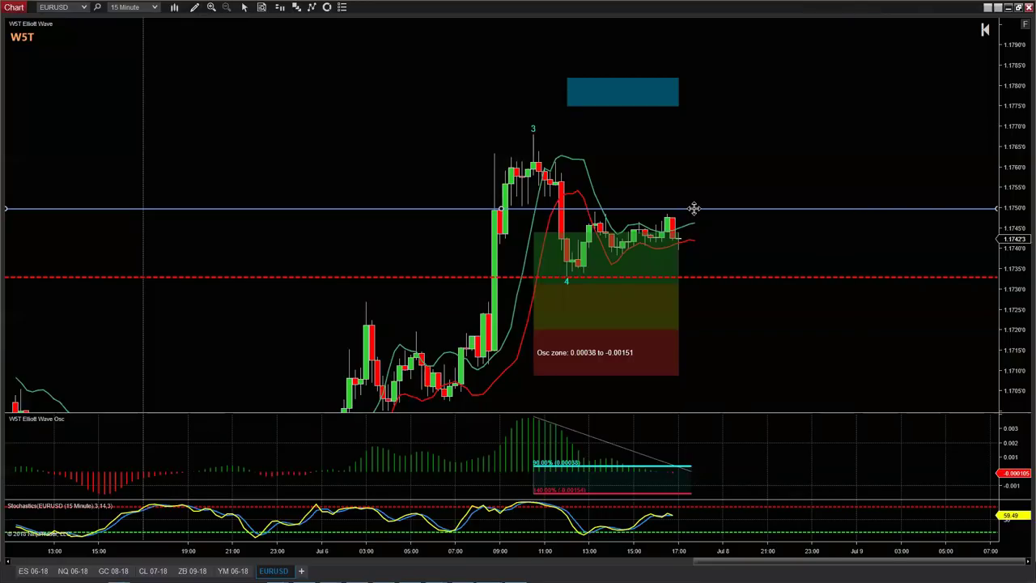
right_click(696, 209)
click(732, 276)
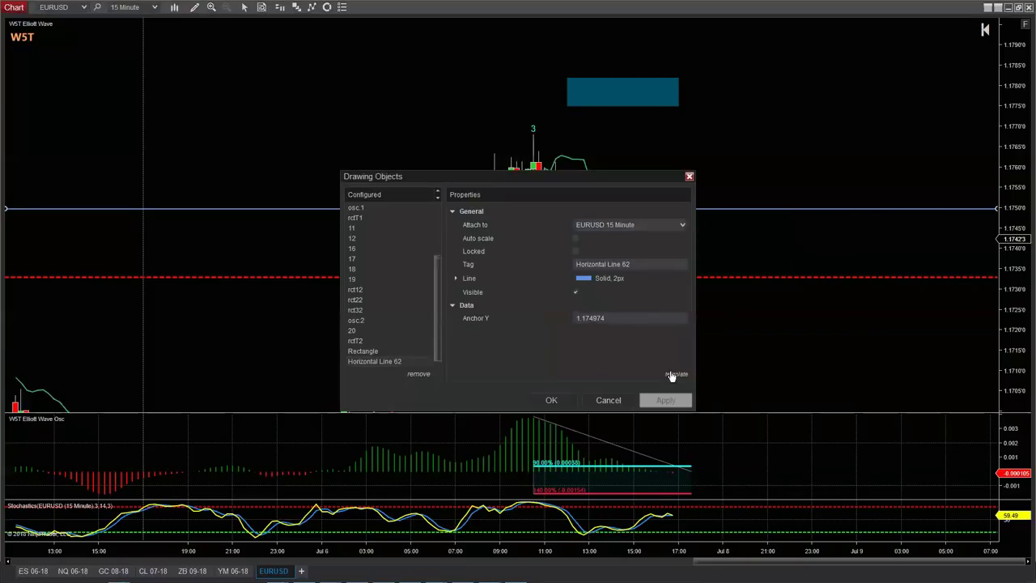
click(672, 375)
click(636, 374)
click(415, 217)
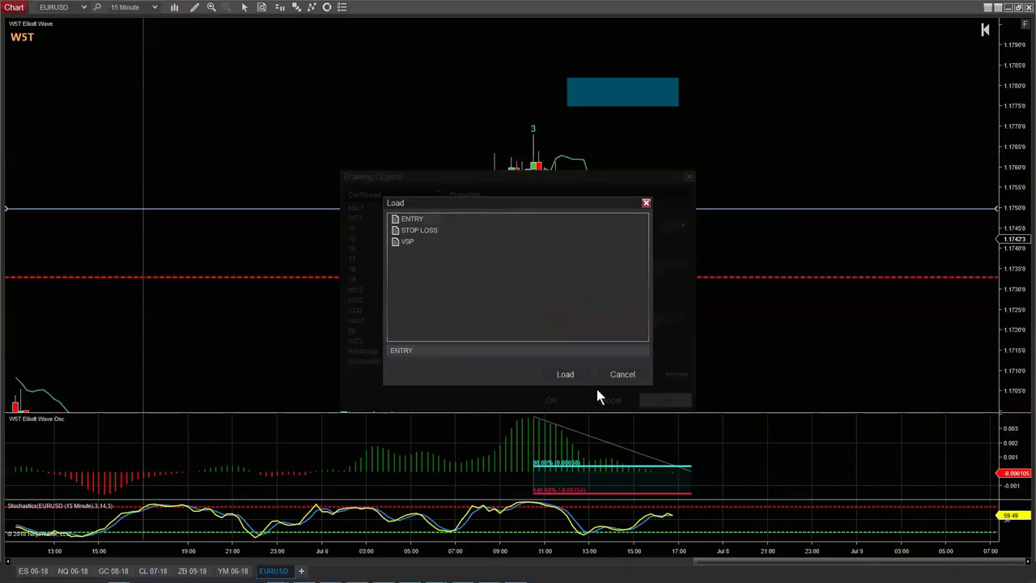
click(571, 369)
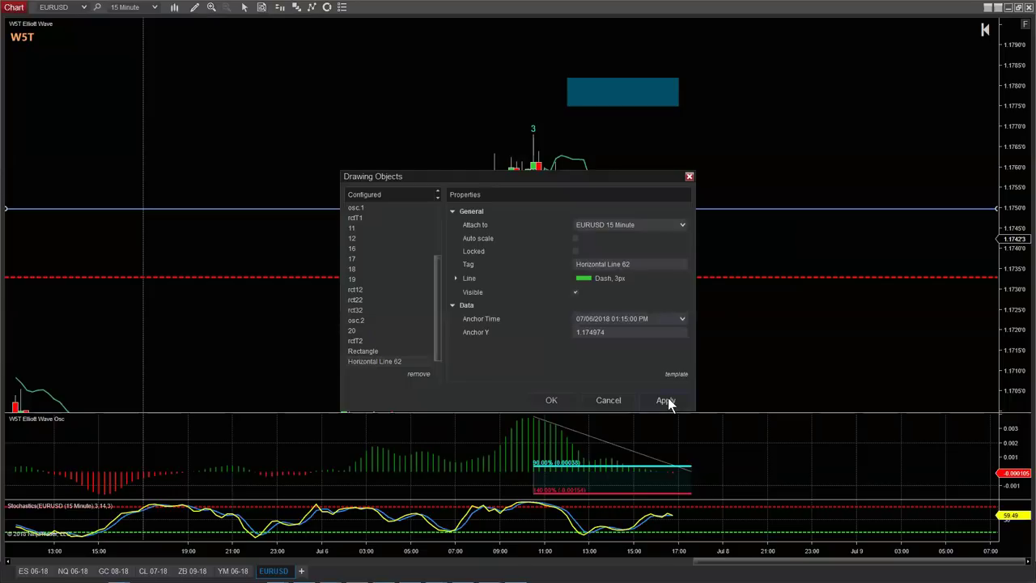
click(550, 402)
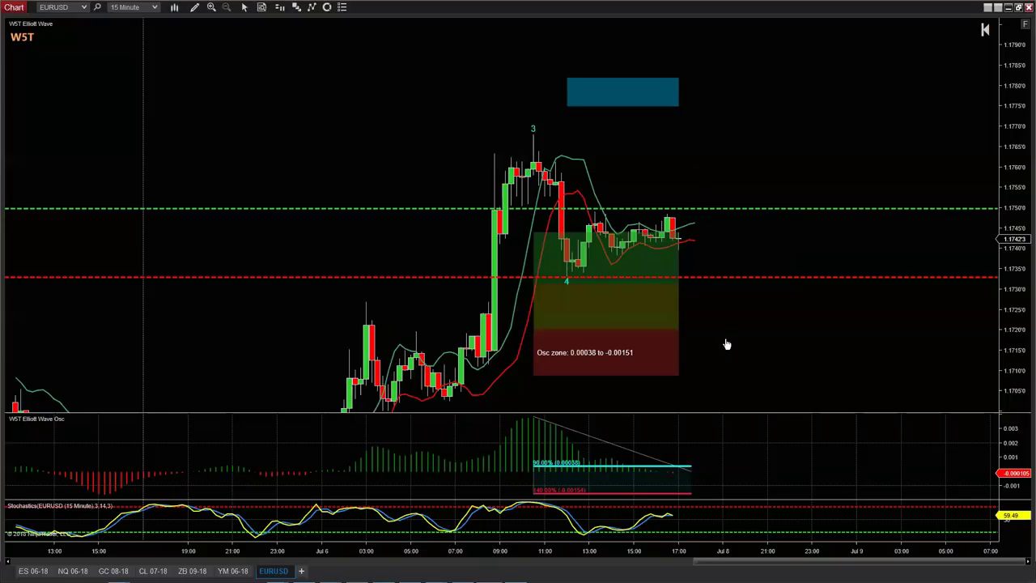
scroll(728, 348, up, 1)
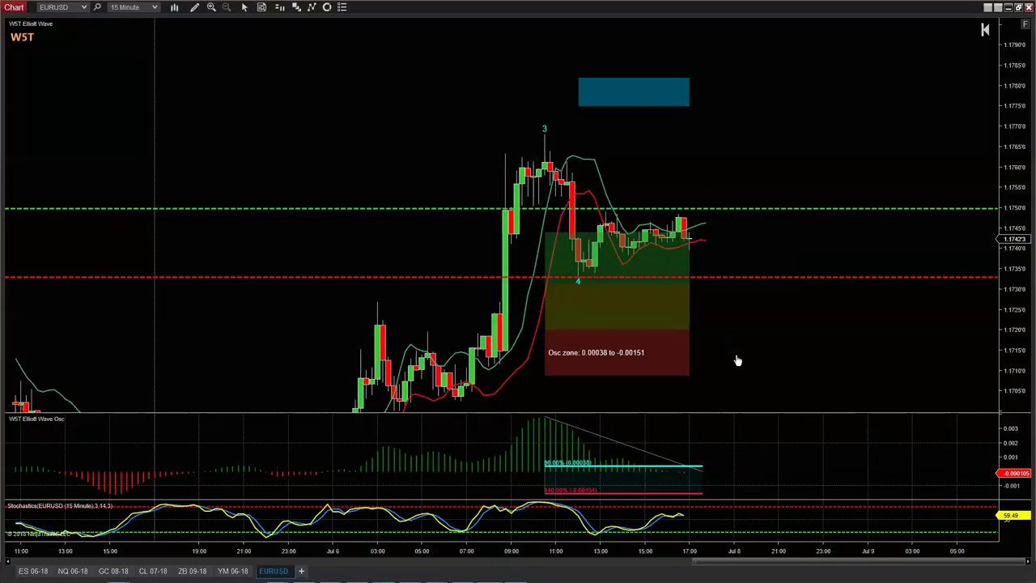
- Draw a Fibonacci extension from the wave 4 low up to the entry line
click(195, 8)
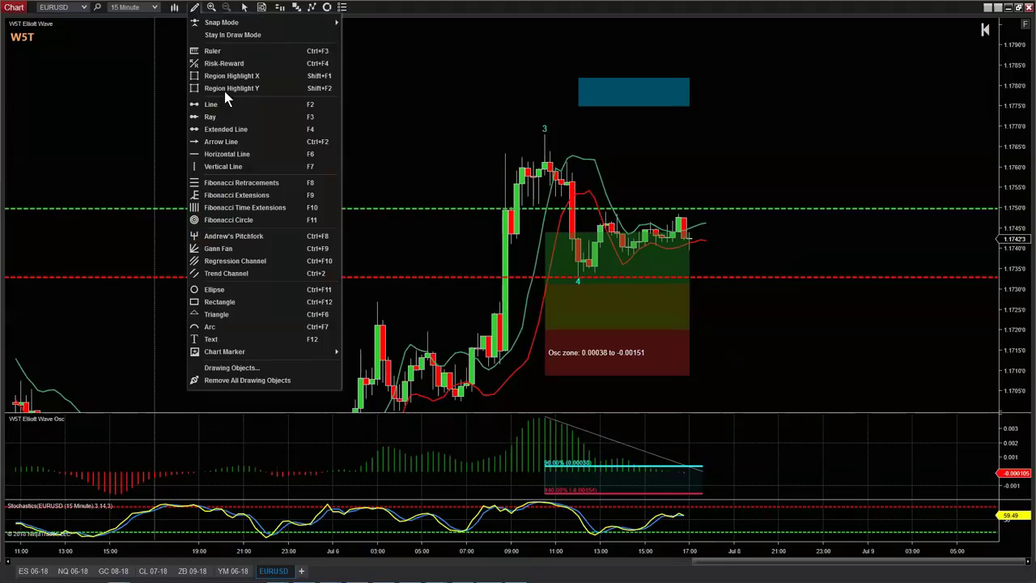
click(235, 202)
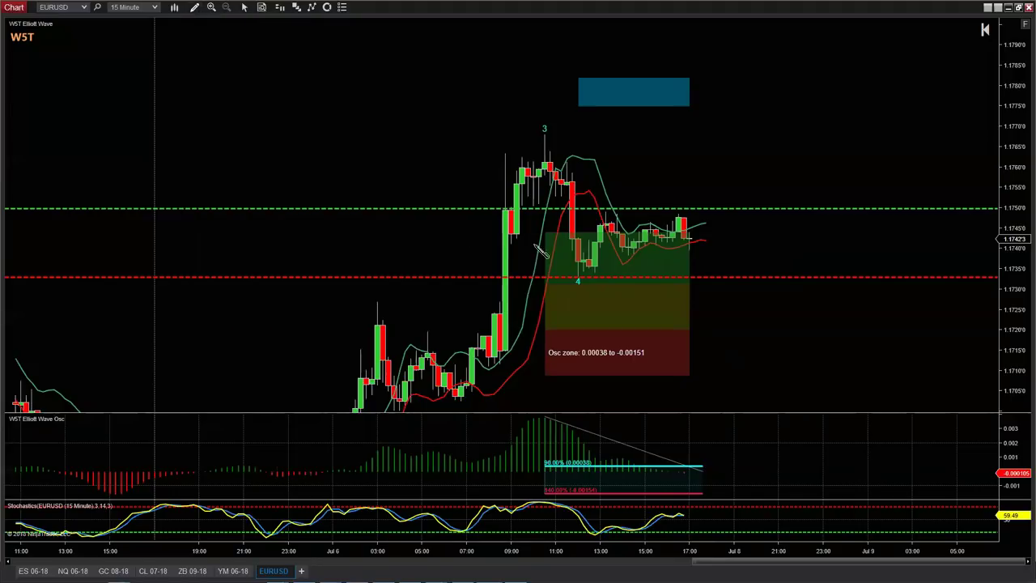
click(599, 277)
click(633, 209)
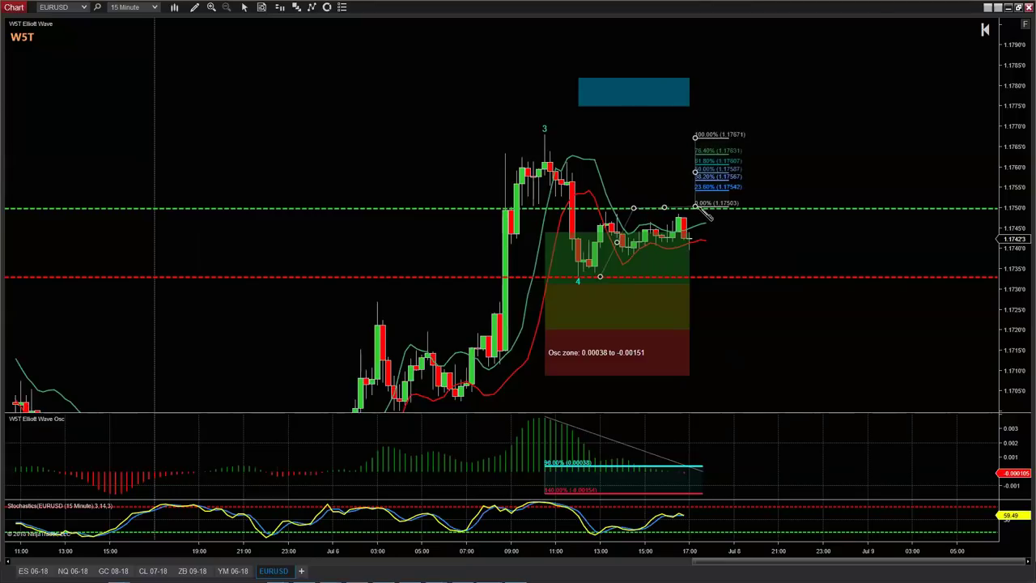
click(701, 208)
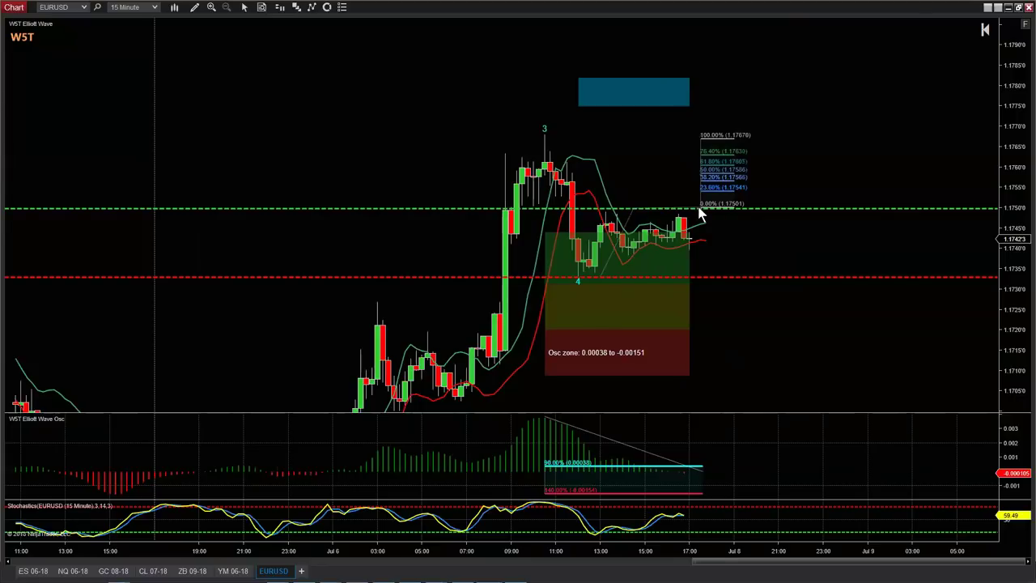
- Load the RR with 2% template onto the extension, showing 0%–200% levels up to 1.17838
click(703, 206)
right_click(703, 205)
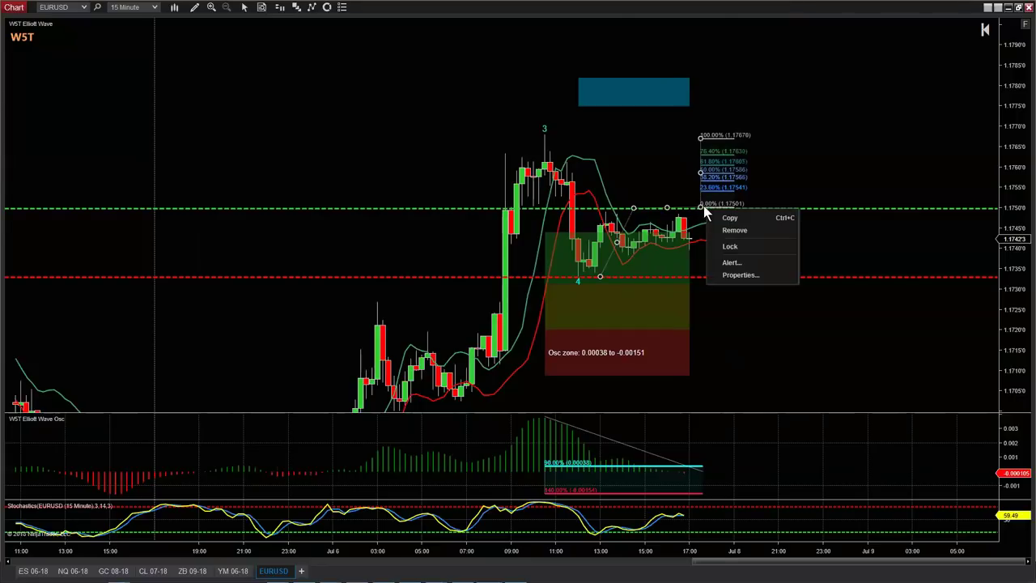
click(739, 275)
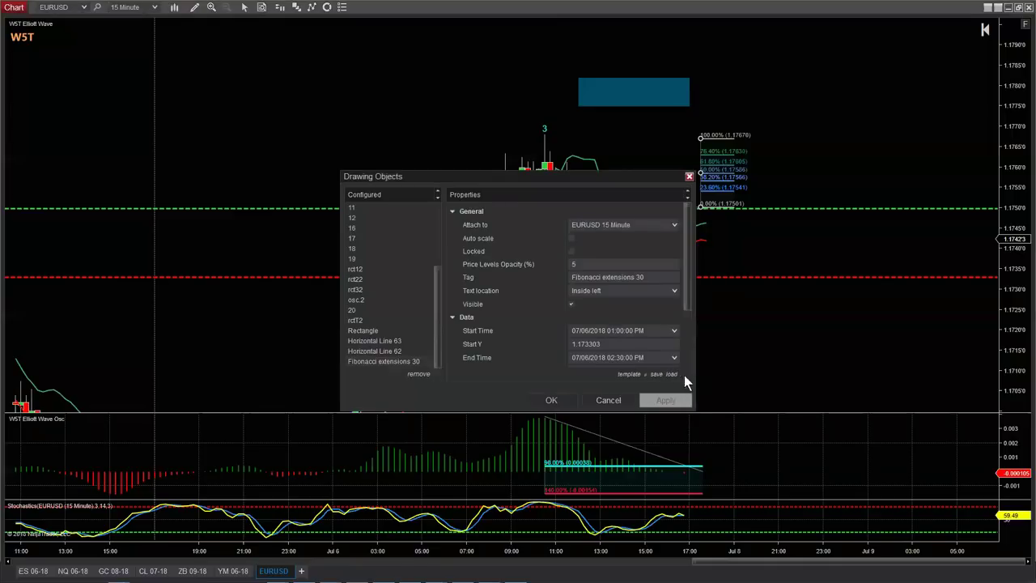
click(673, 374)
click(421, 242)
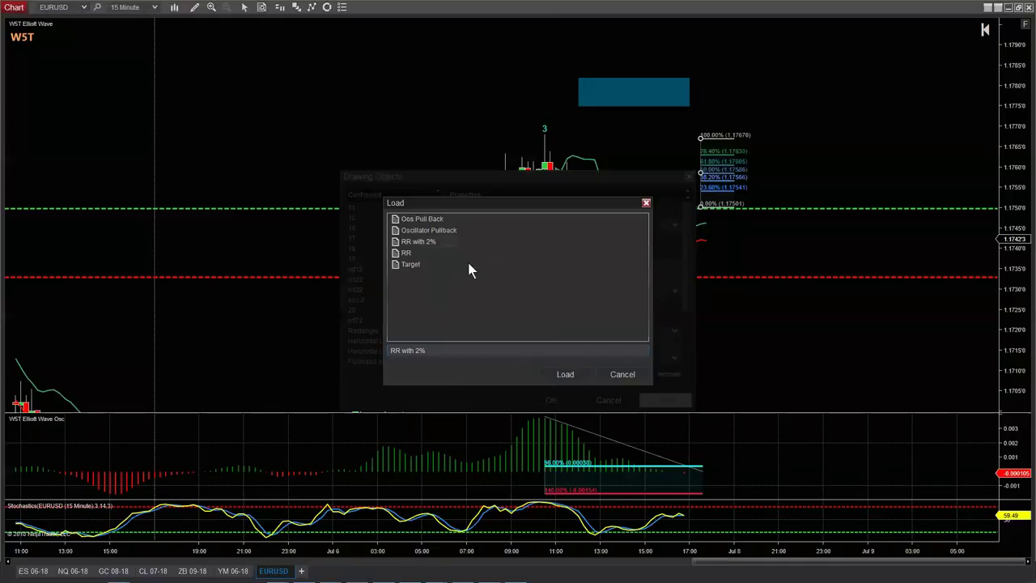
click(565, 373)
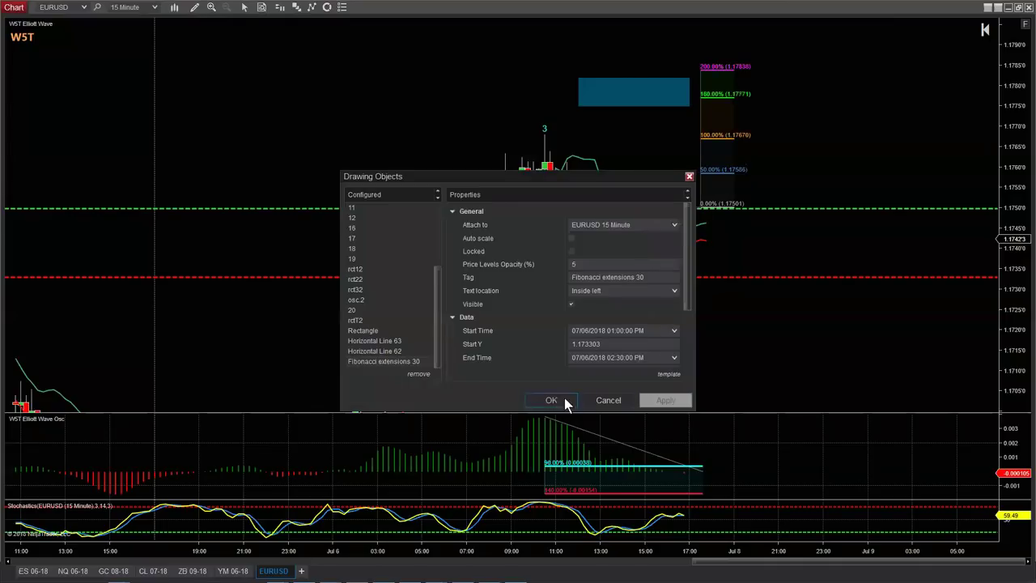
click(560, 399)
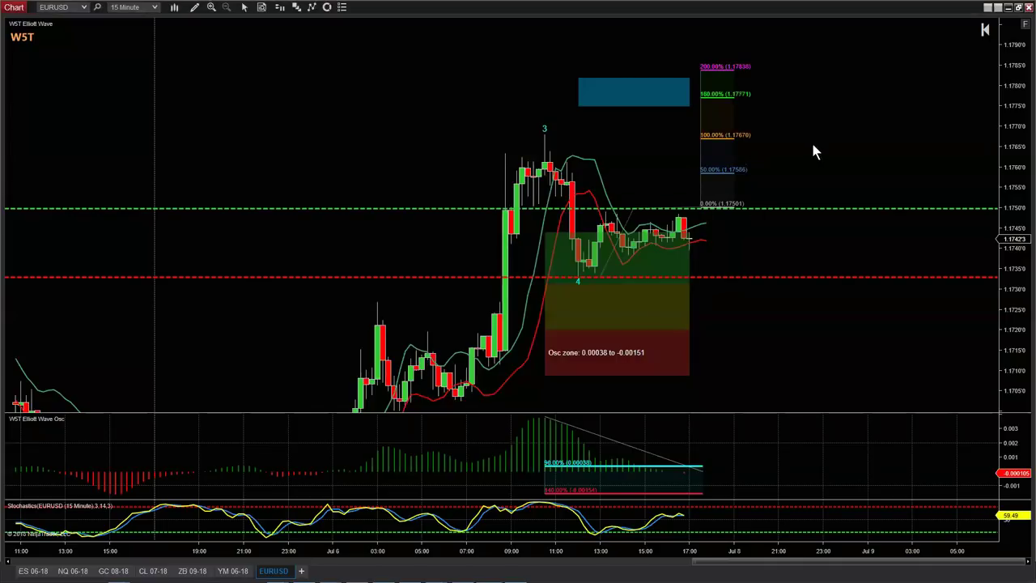
click(634, 207)
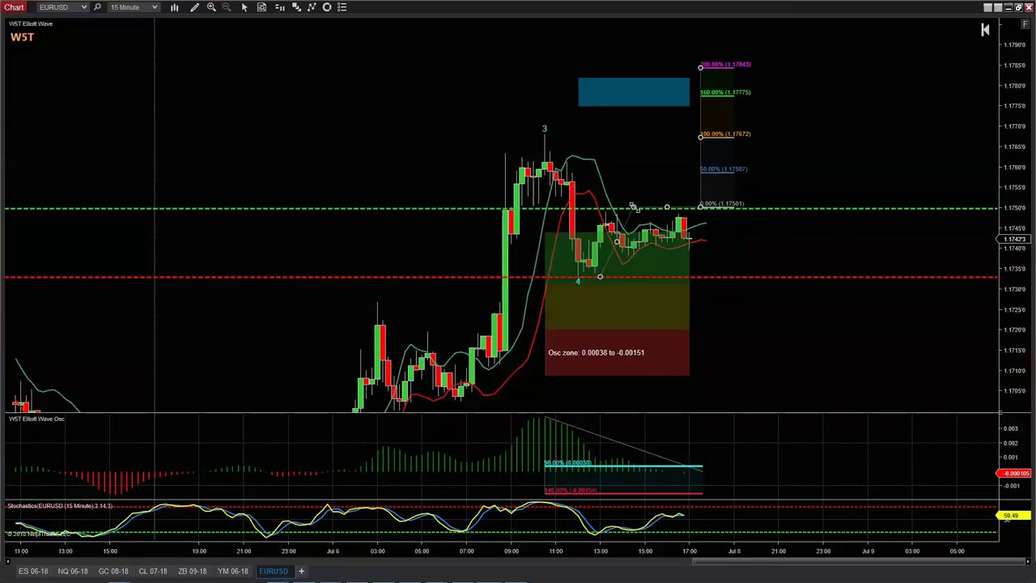
click(755, 207)
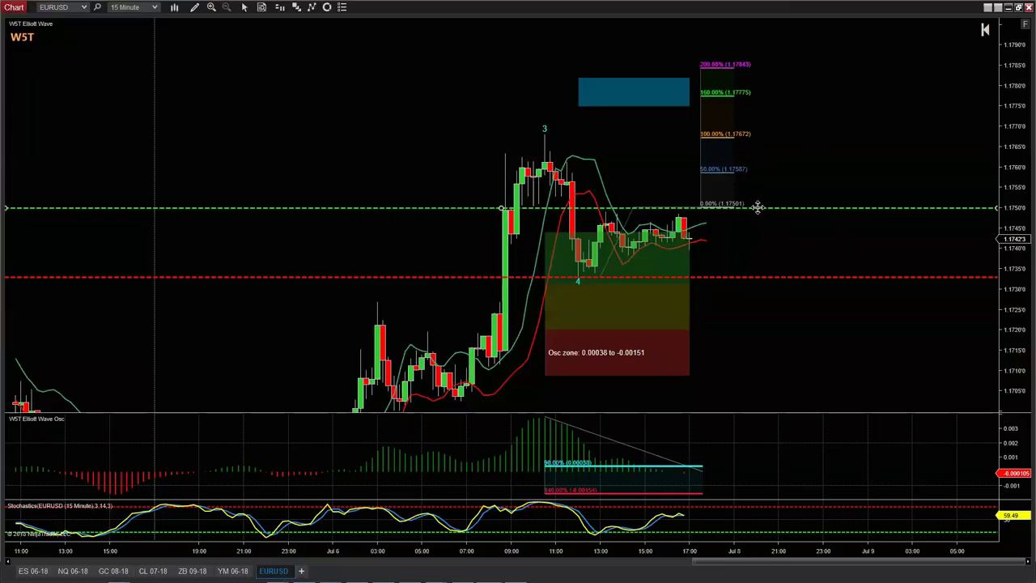
drag(758, 208, 763, 207)
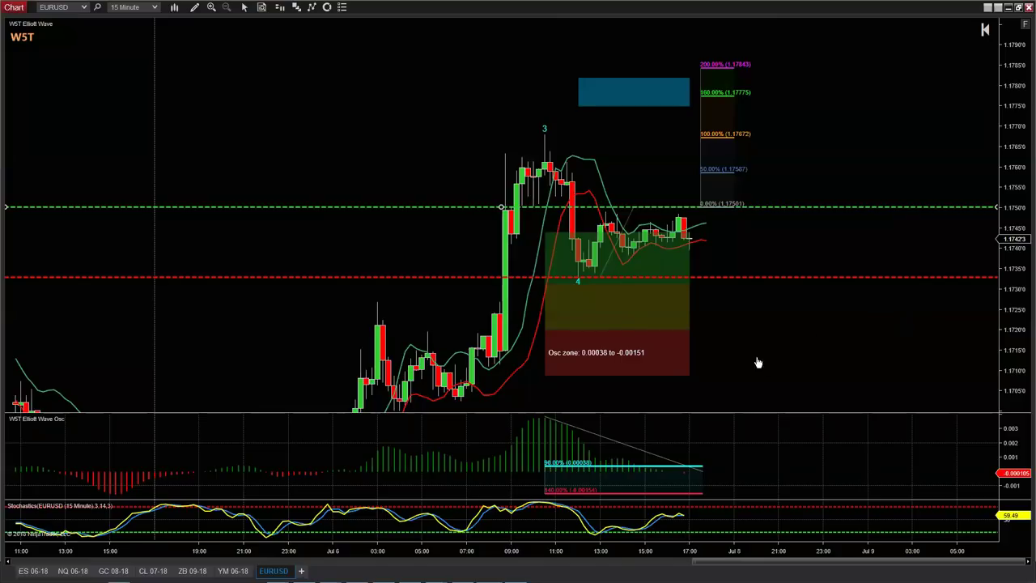
scroll(888, 269, down, 2)
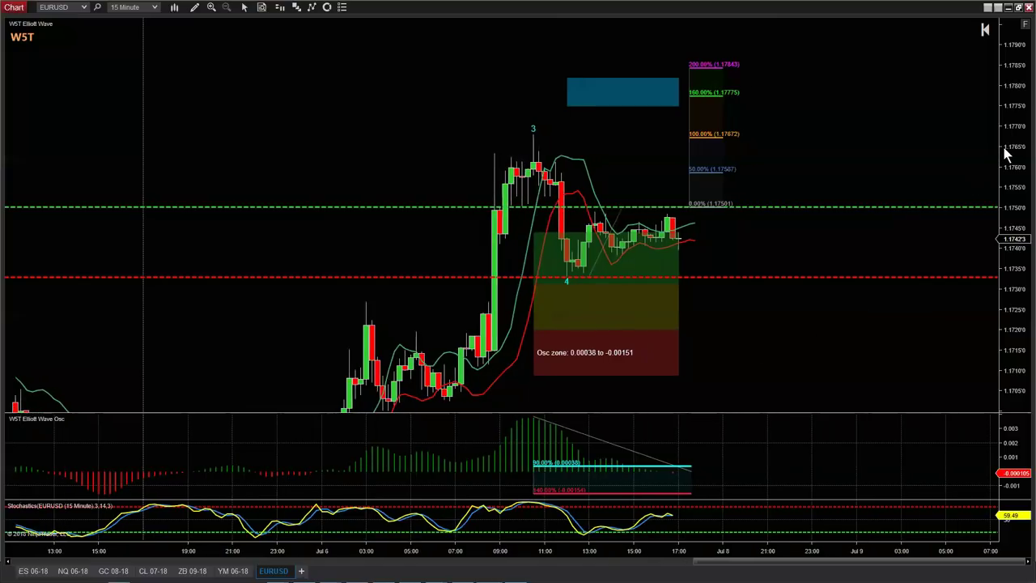
scroll(671, 389, up, 4)
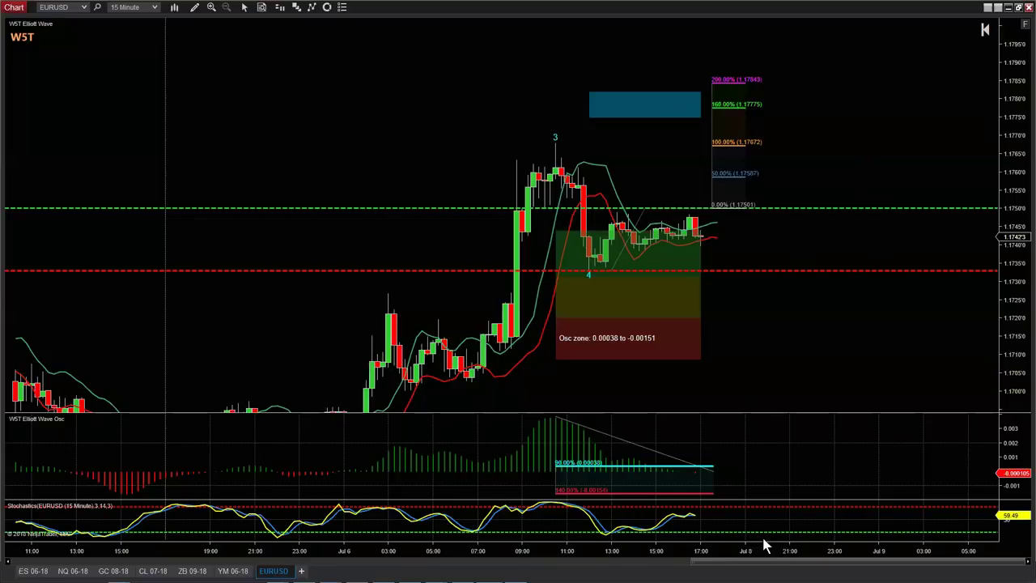
- Widen the bars and stretch the EURUSD price scale, then minimize the chart to show the desktop
drag(694, 547, 593, 301)
drag(694, 329, 833, 334)
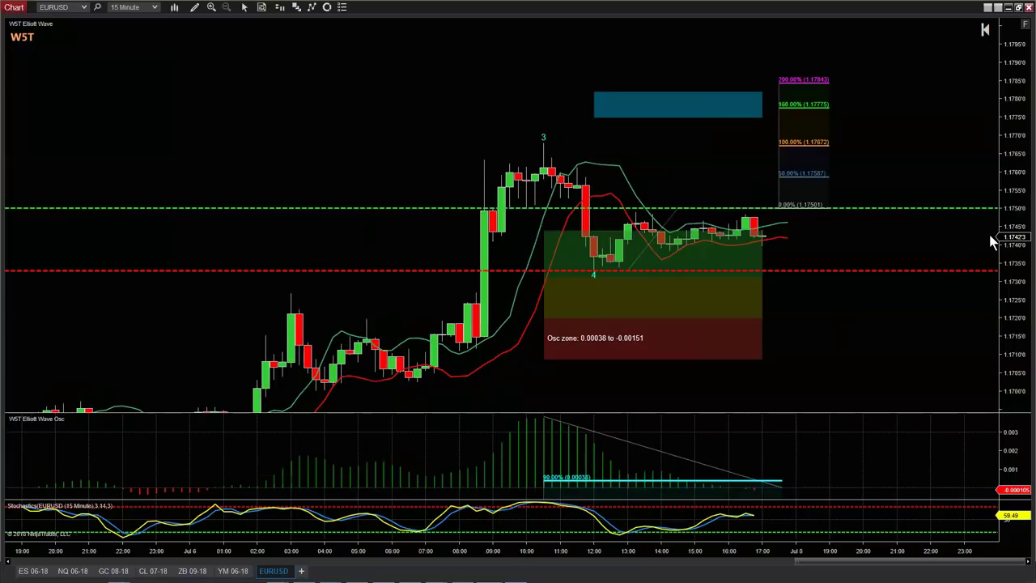
drag(1010, 312, 814, 323)
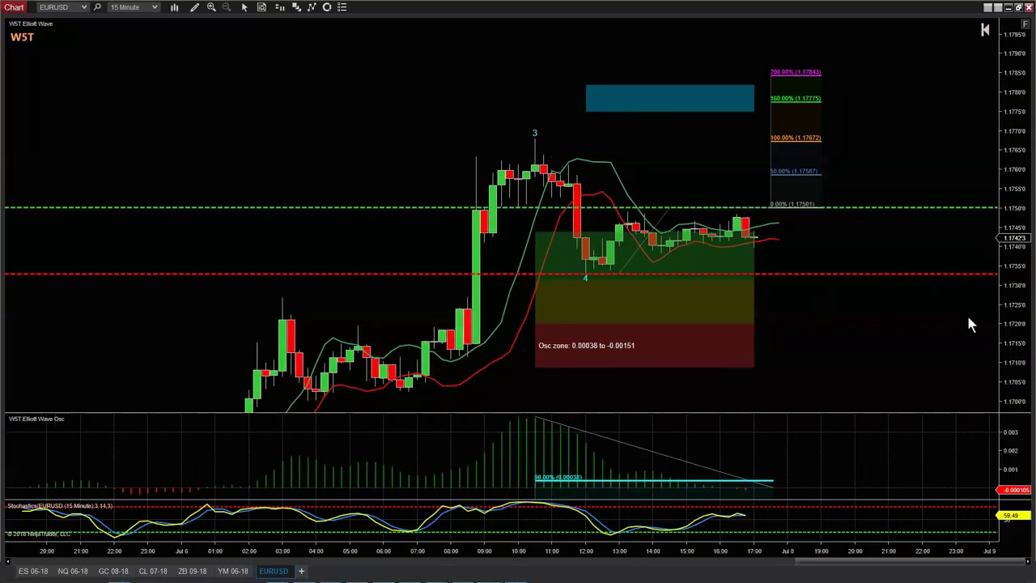
drag(992, 320, 994, 310)
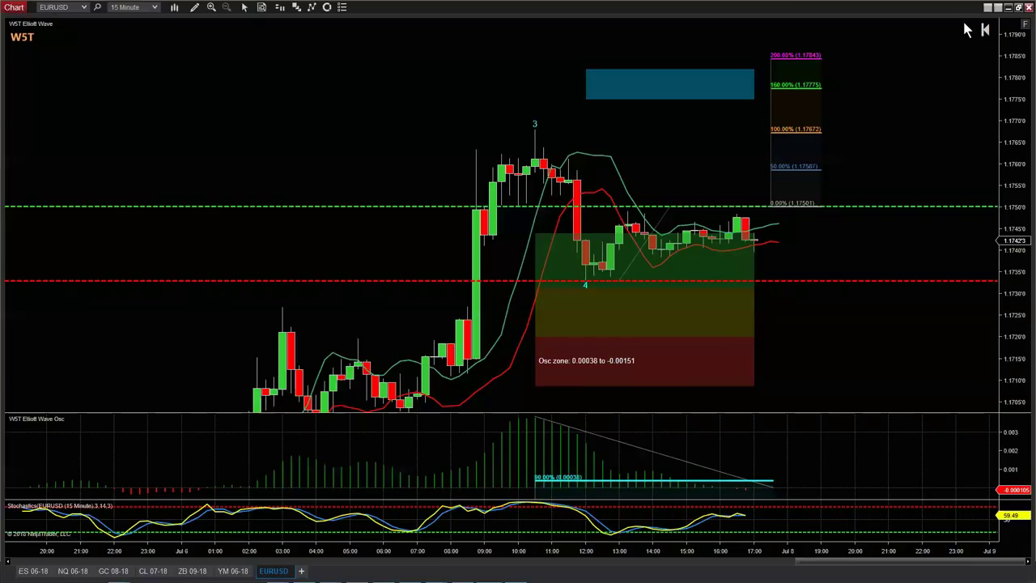
click(1018, 6)
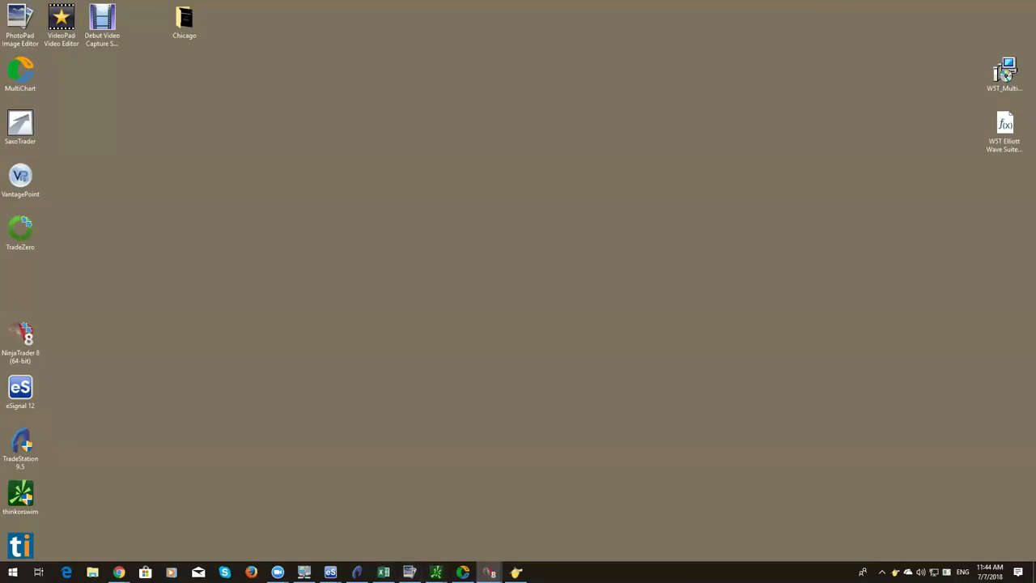
- Restore the thinkorswim four-chart grid window and open the /ES chart's options
click(489, 572)
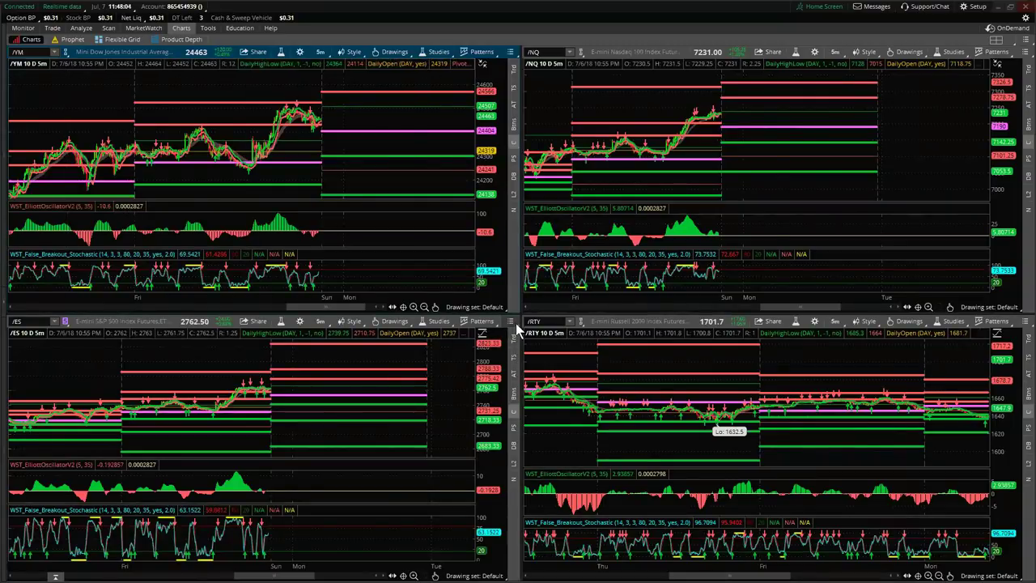
click(514, 322)
- Maximize the /ES cell, widen its time scale, and stretch the price scale to about 2700–2780
click(495, 469)
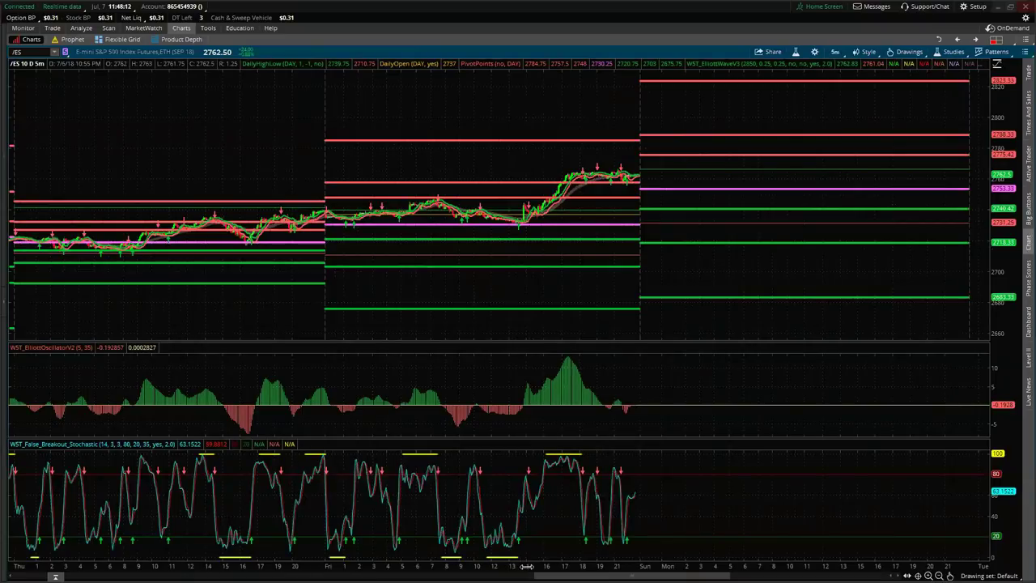
drag(479, 566, 569, 566)
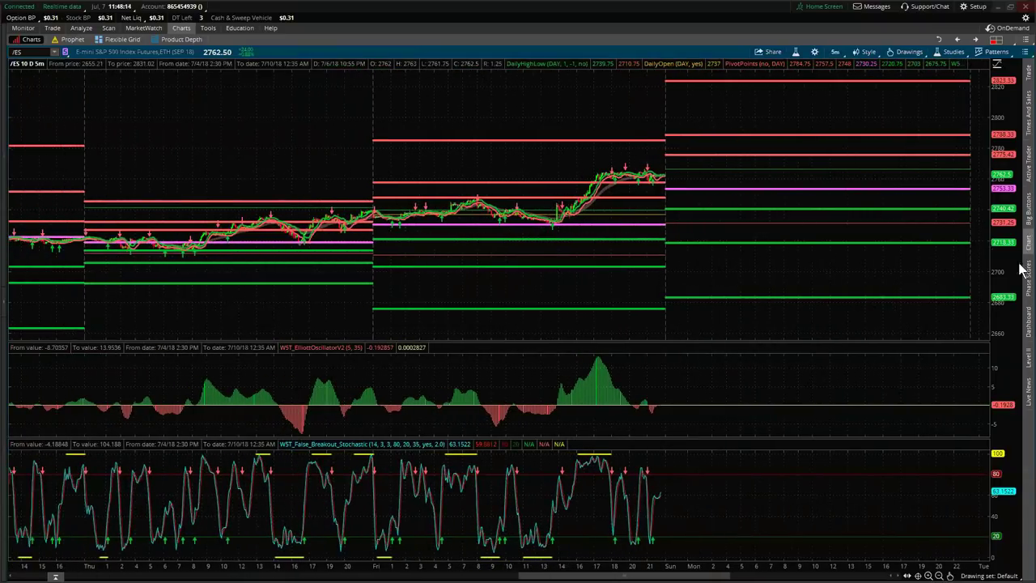
drag(1003, 263, 1000, 201)
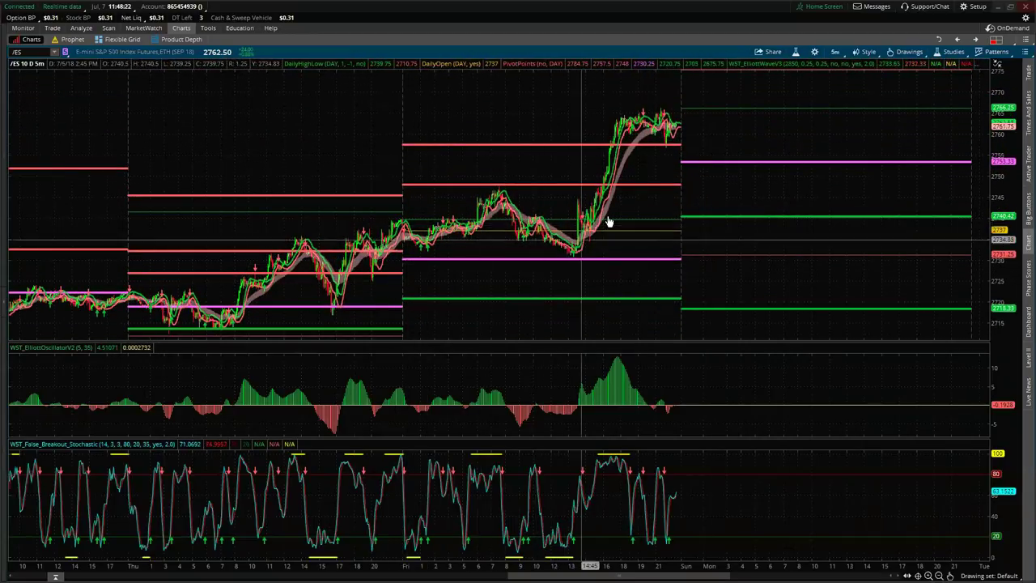
scroll(756, 183, up, 5)
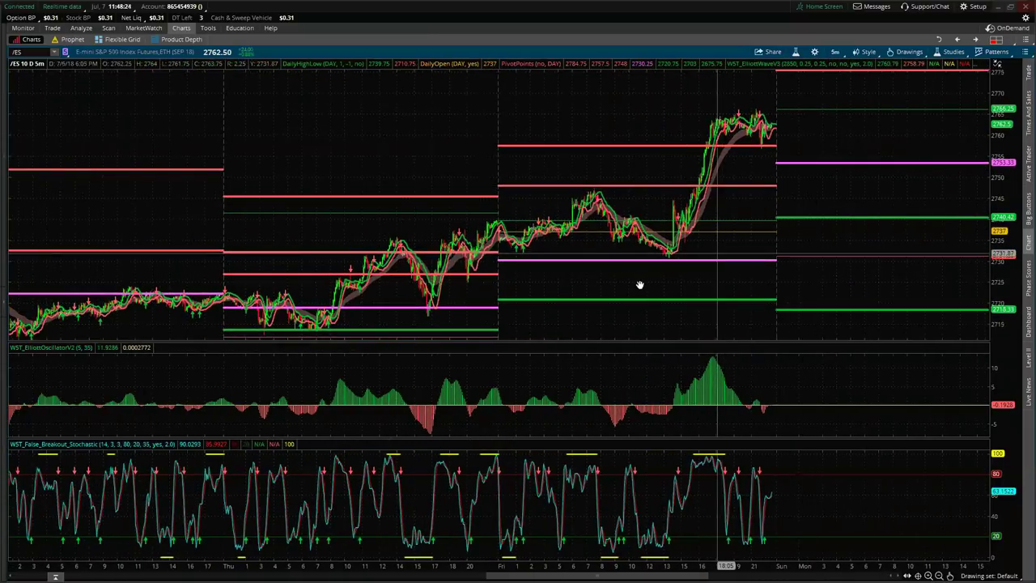
scroll(647, 284, up, 2)
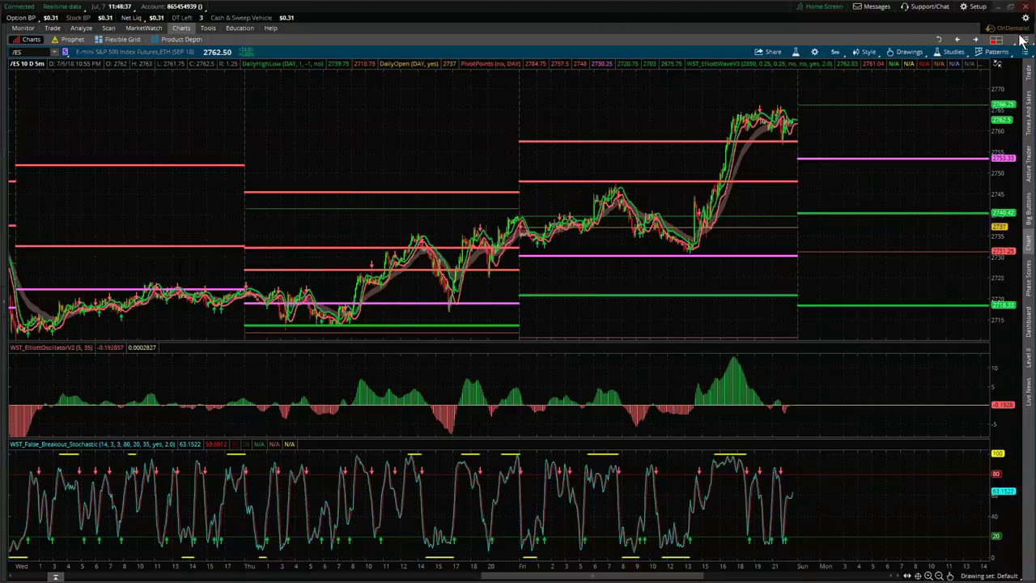
- Minimize the chart grid and bring up the TXT - Charts thinkorswim window
key(super+d)
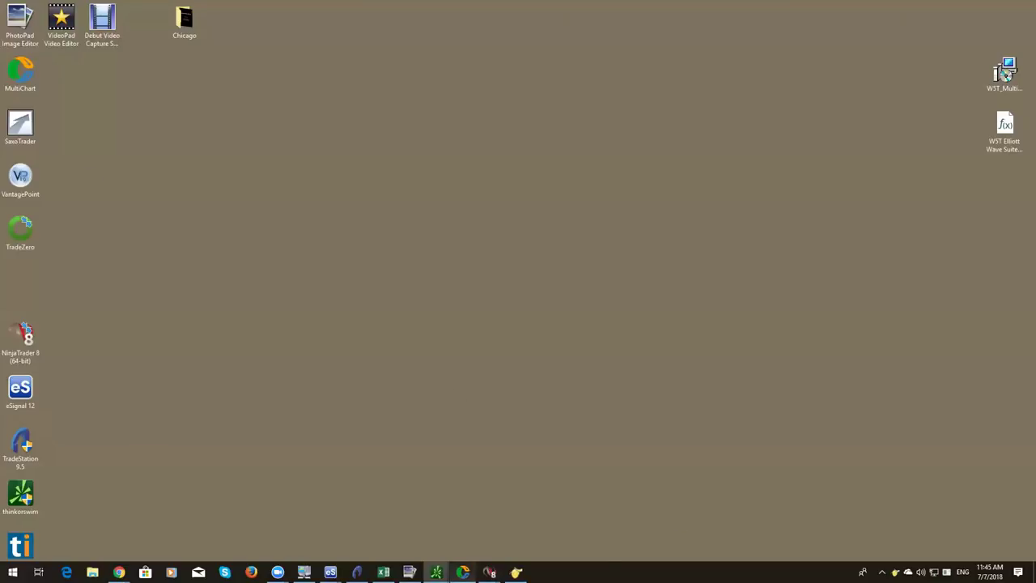
mouse_move(436, 572)
click(555, 543)
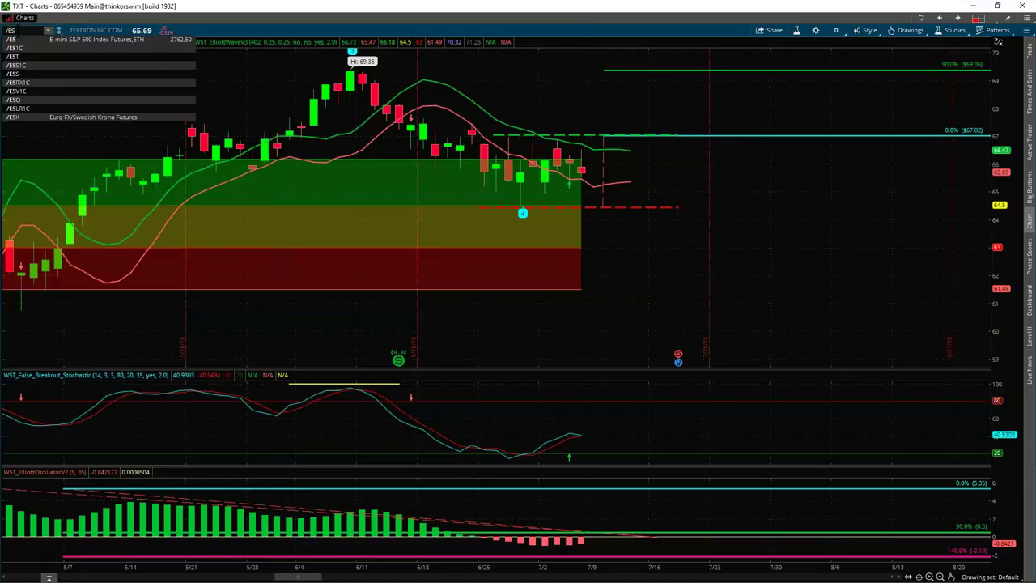
- Load /ES on the TXT chart and frame its daily bars from August 2016 to November 2018
click(18, 39)
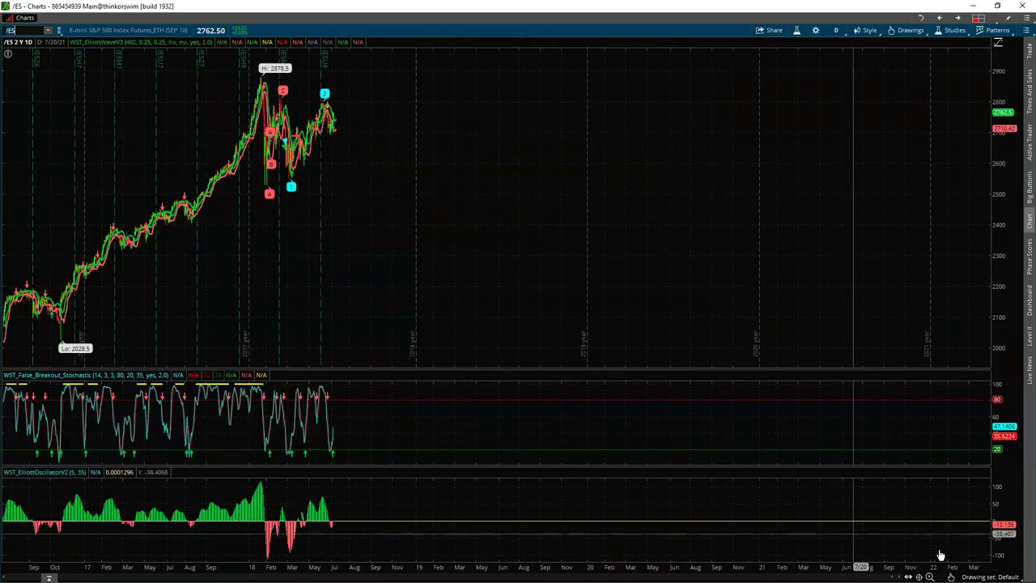
click(929, 576)
drag(318, 238, 670, 266)
drag(668, 576, 546, 576)
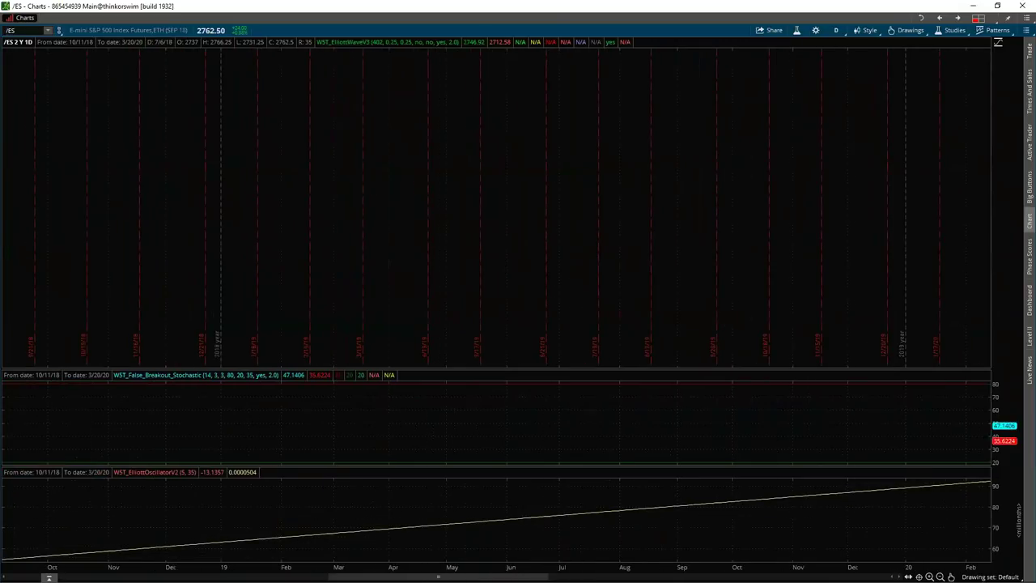
drag(438, 576, 220, 576)
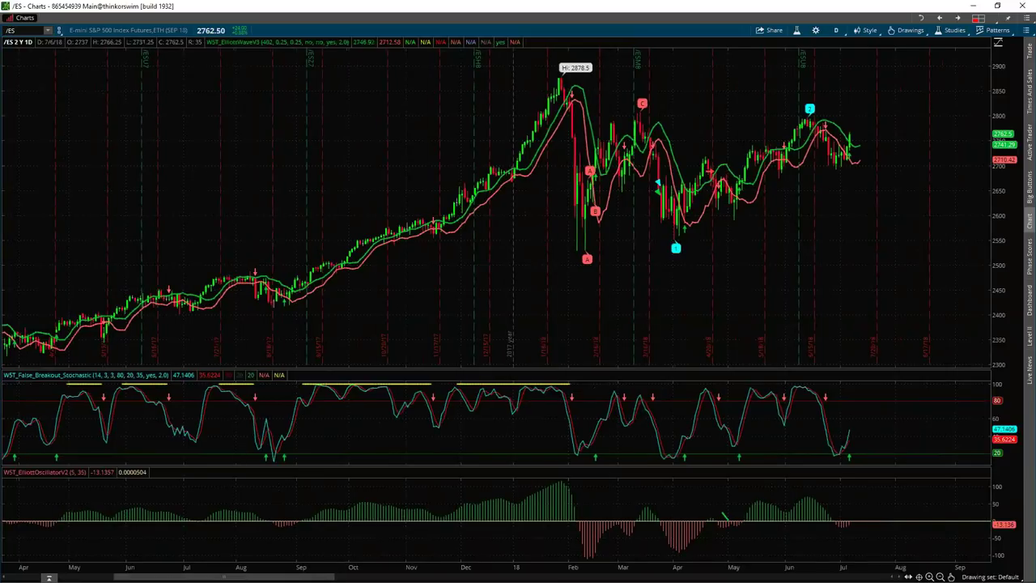
scroll(442, 205, down, 5)
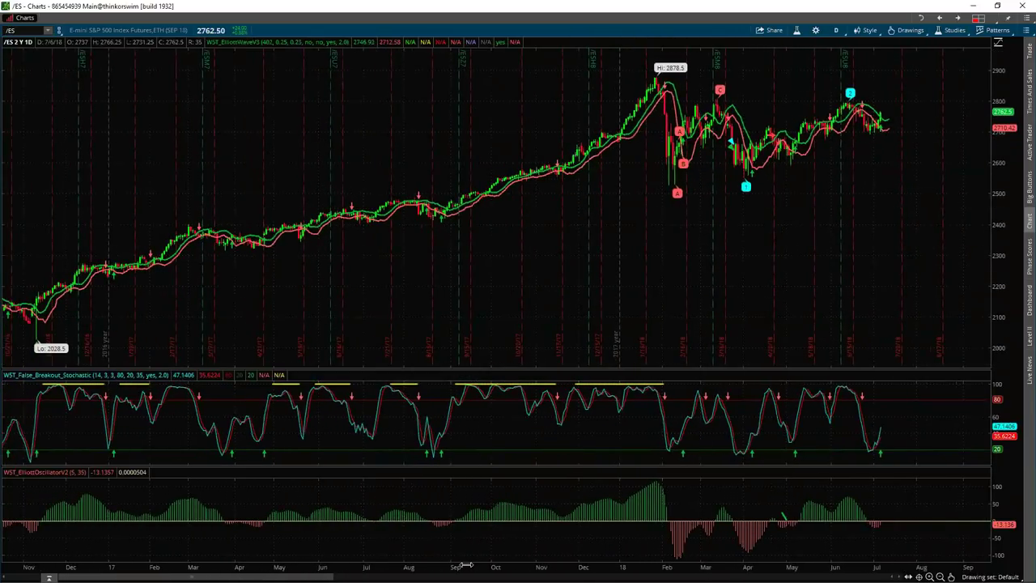
scroll(442, 204, down, 3)
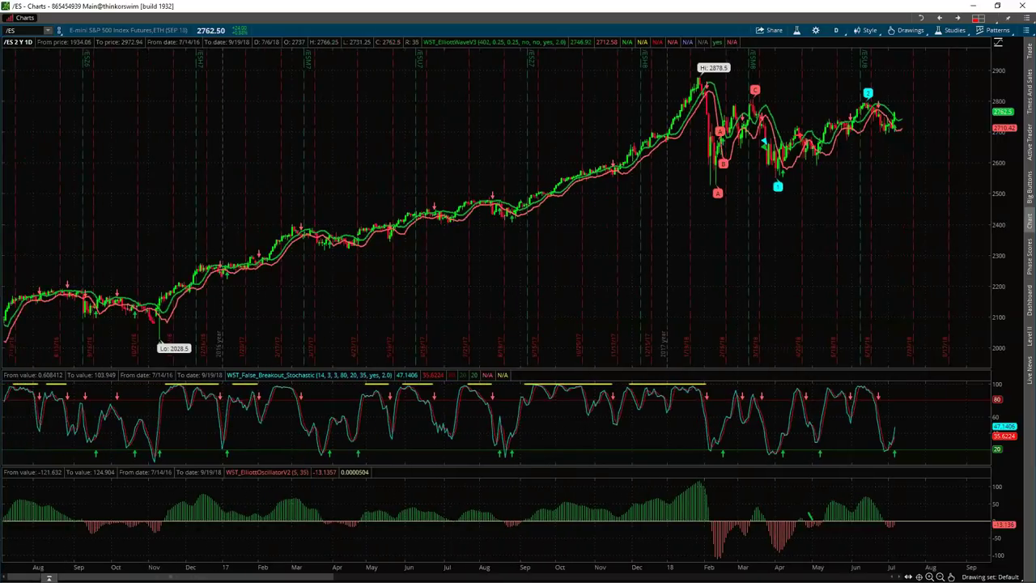
drag(624, 567, 639, 564)
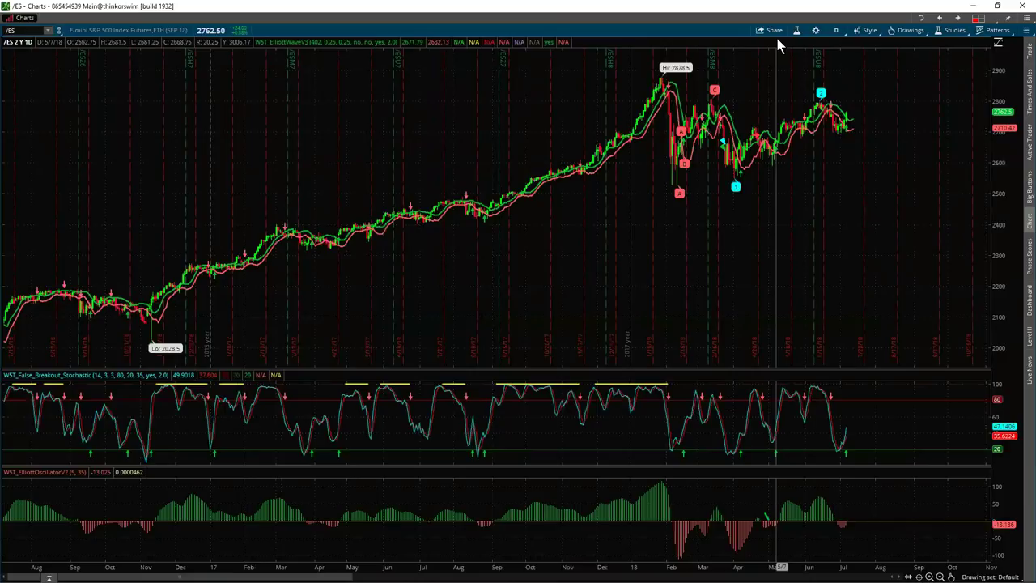
click(797, 30)
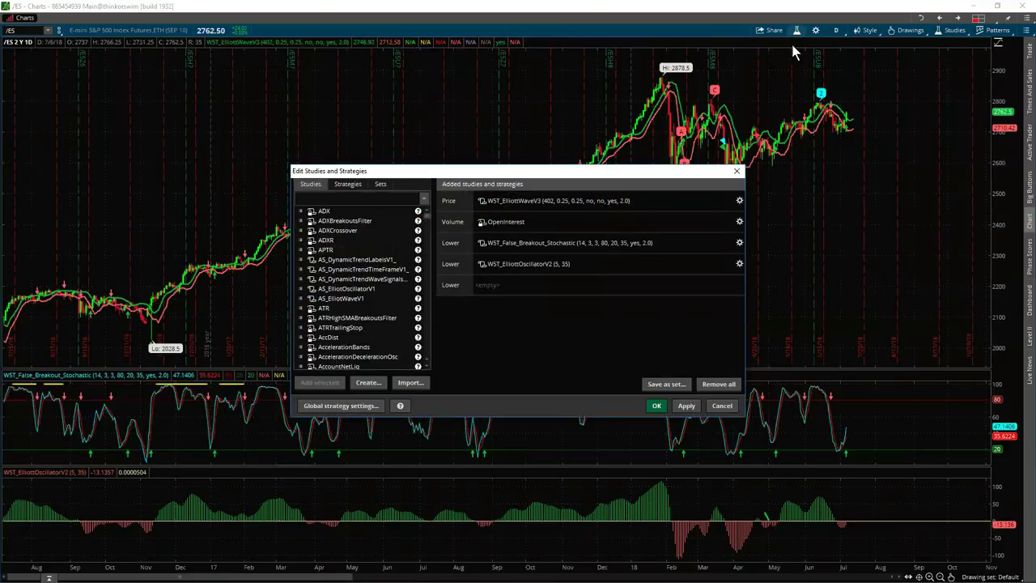
- Set the WST_False_Breakout_Stochastic period to 0 and apply the study changes
click(739, 242)
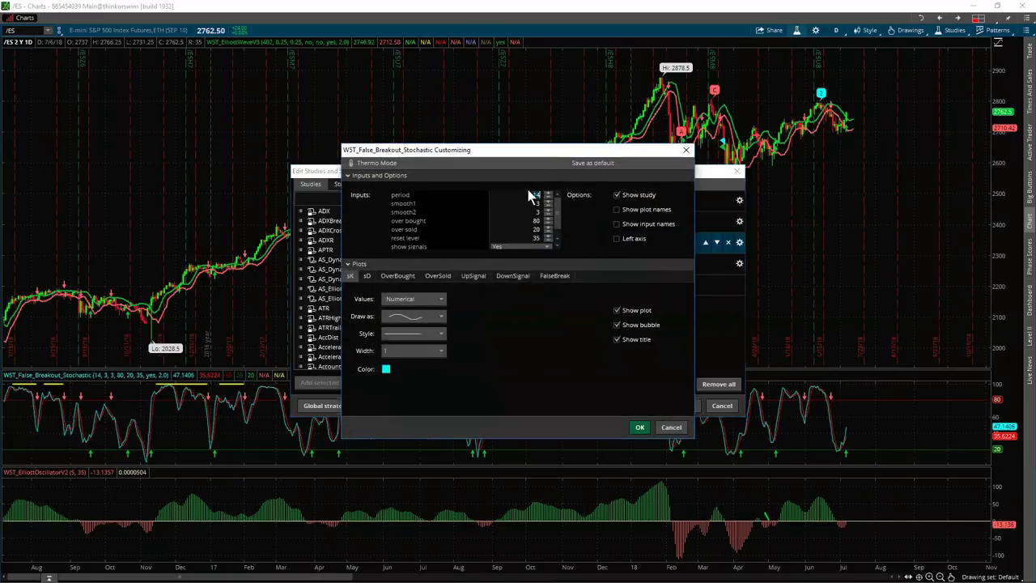
text(0)
click(639, 427)
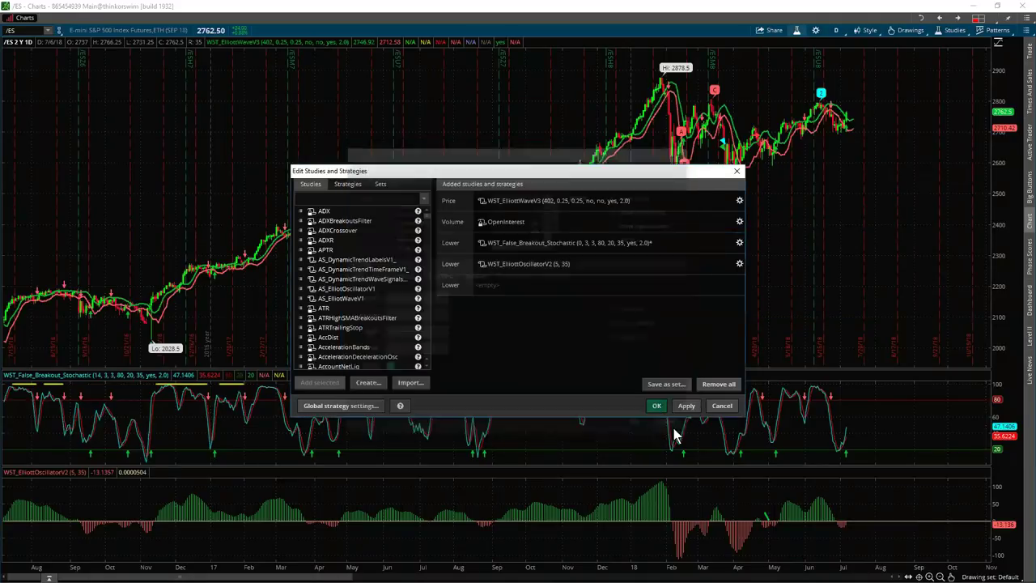
click(656, 405)
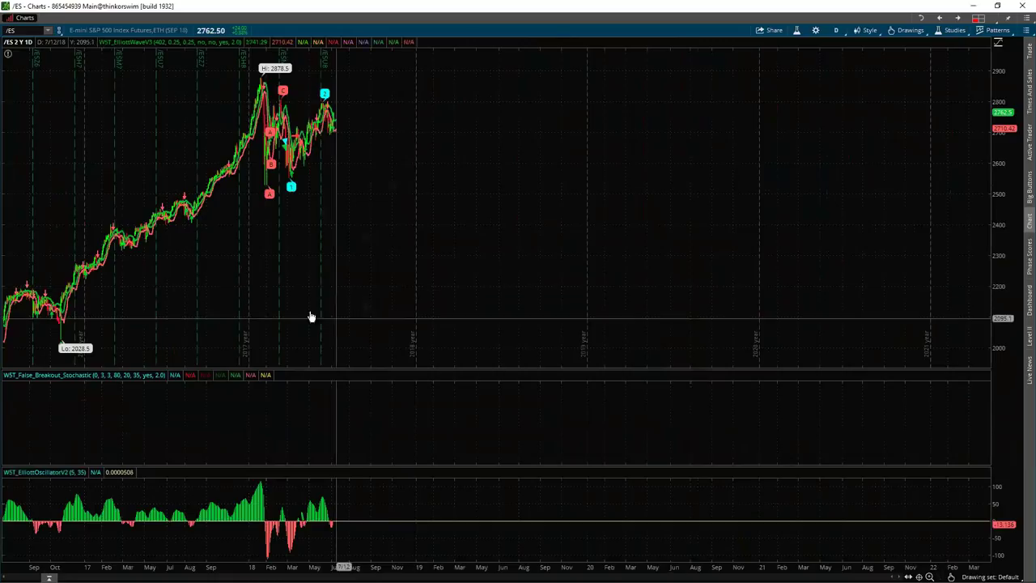
- Frame the /ES chart on April 2017–October 2018 so the A–B–C and numbered wave labels stand out
click(842, 34)
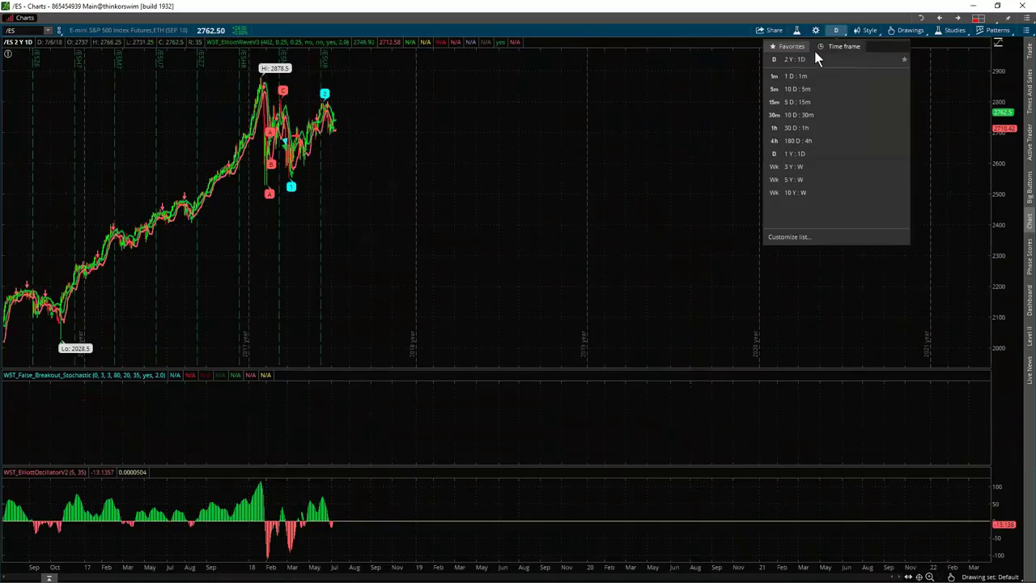
click(956, 98)
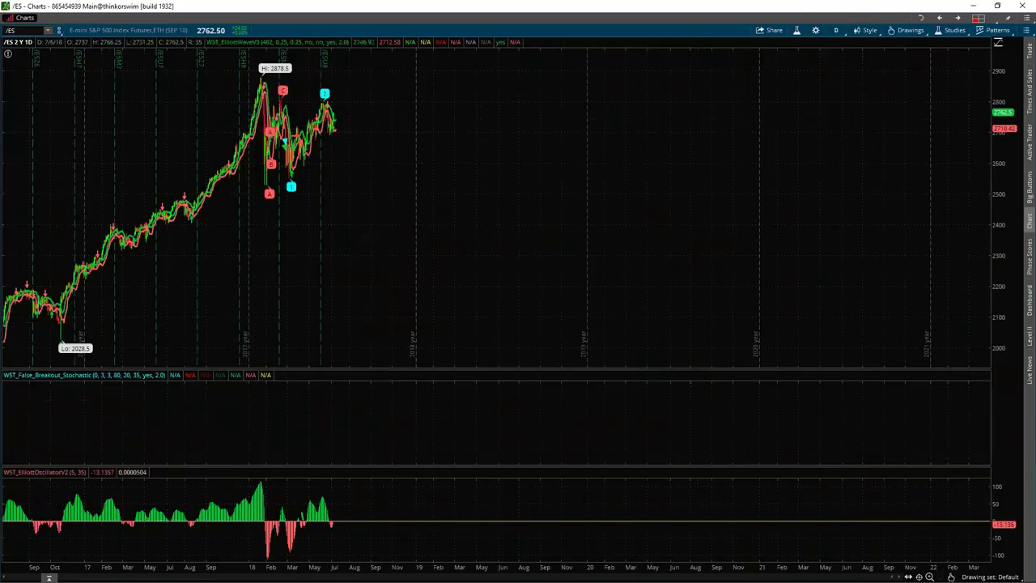
mouse_move(971, 439)
click(974, 380)
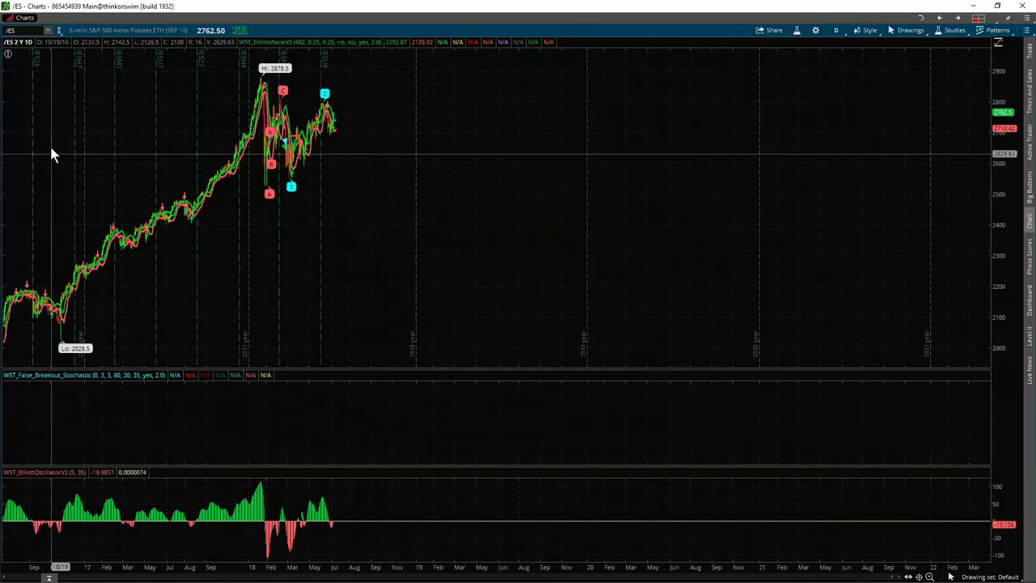
drag(8, 85, 384, 133)
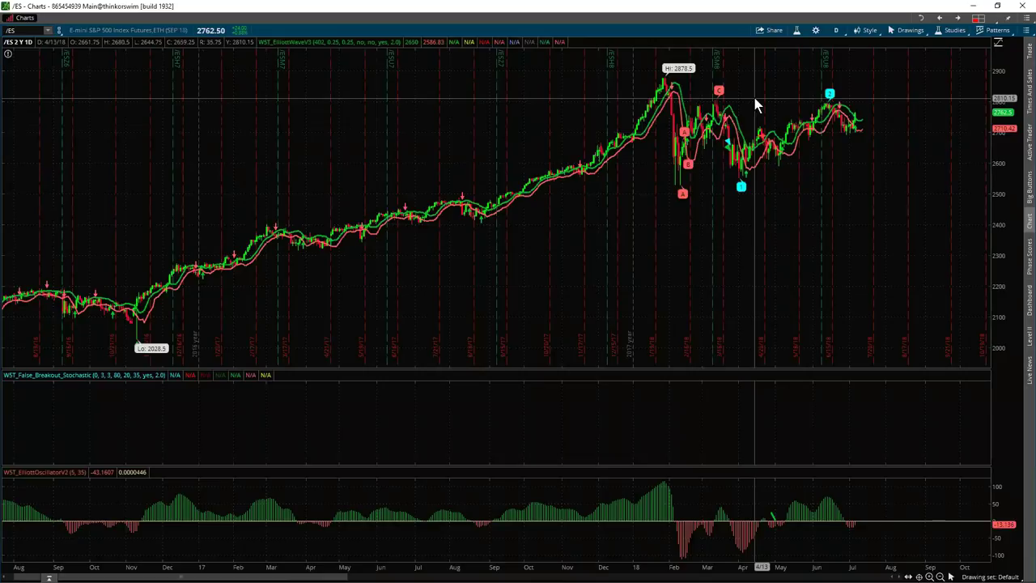
drag(841, 568, 400, 528)
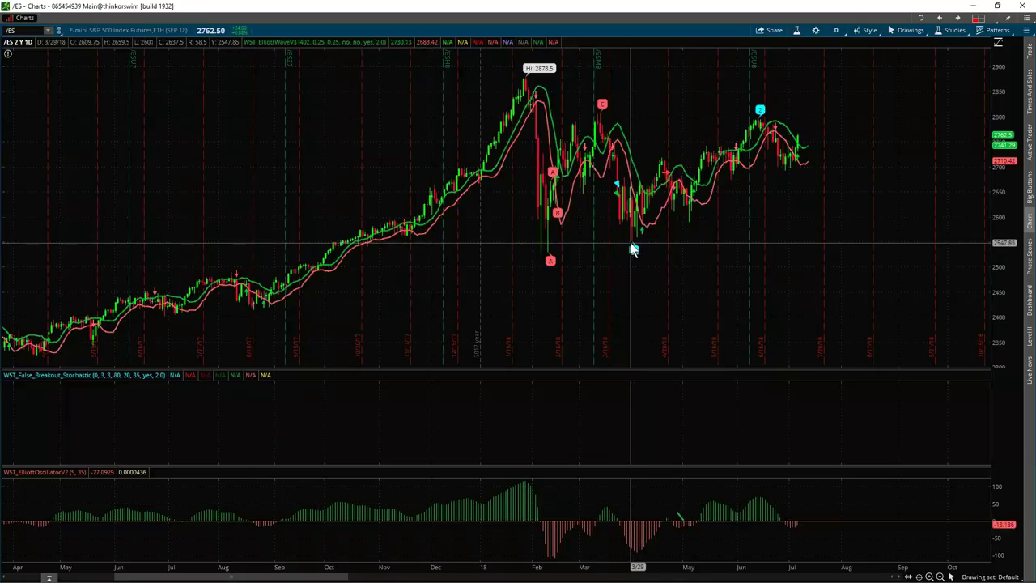
- Raise the WST_False_Breakout_Stochastic period to 437, apply it, and zoom into a shorter date range
click(797, 32)
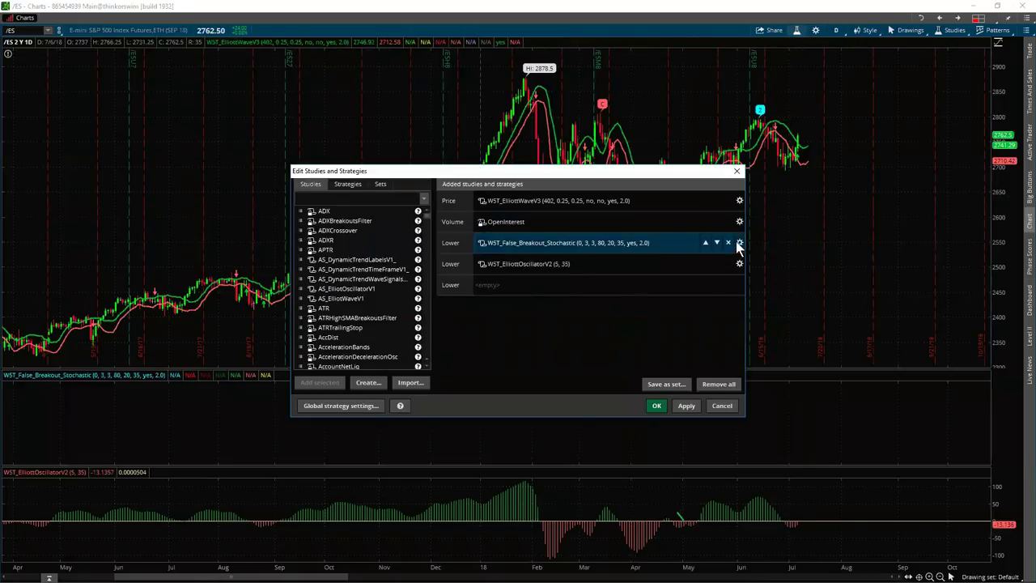
click(738, 242)
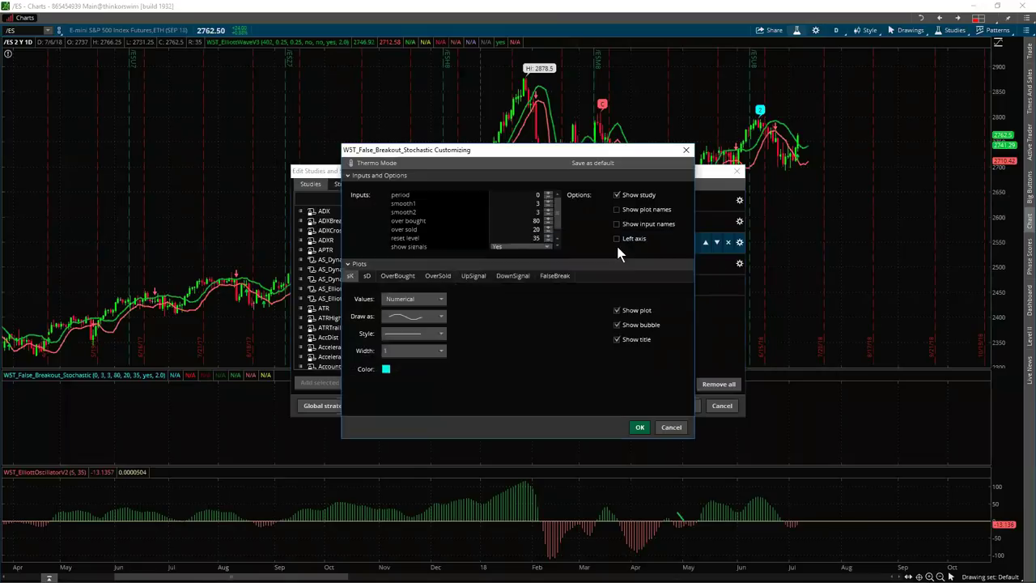
click(548, 195)
click(640, 426)
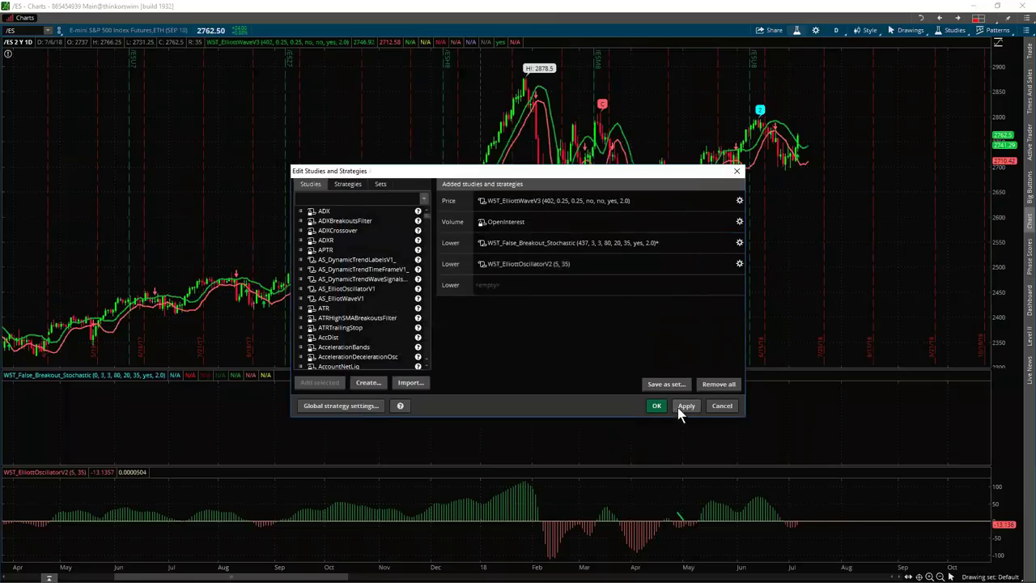
click(685, 407)
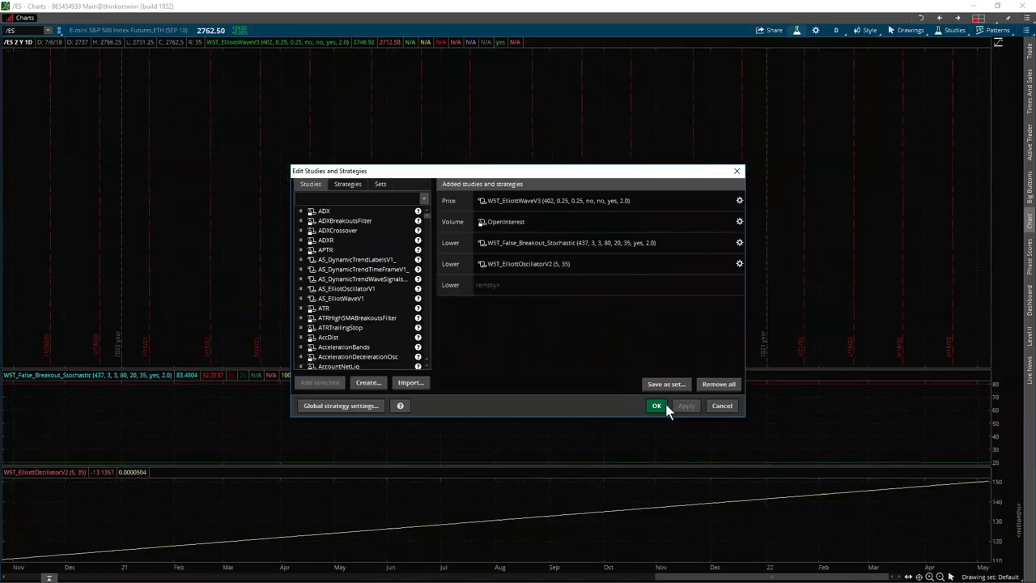
click(656, 406)
drag(324, 247, 584, 241)
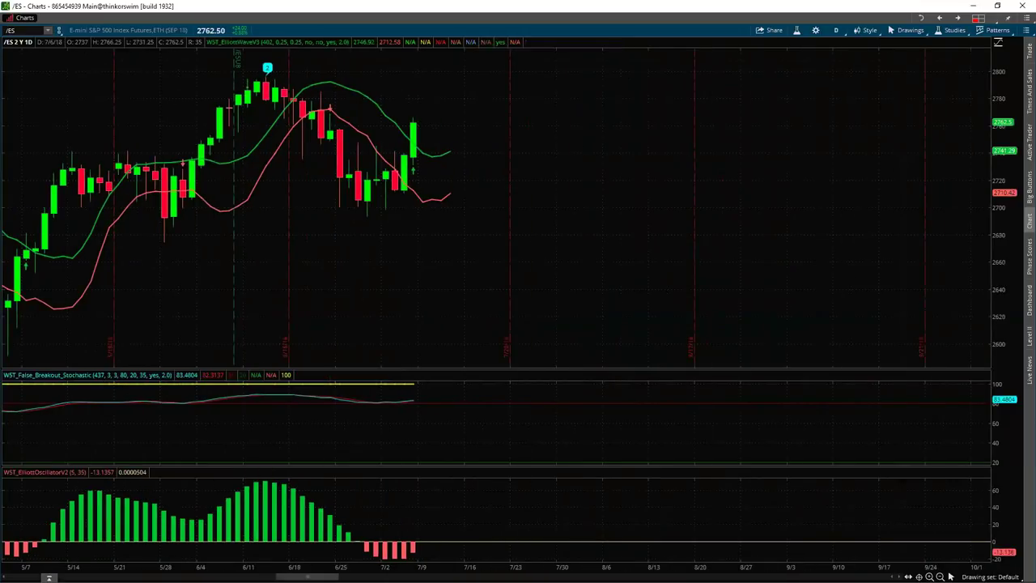
- Zoom out and shift the /ES chart back to show the earlier Oct–Jul wave history
click(941, 575)
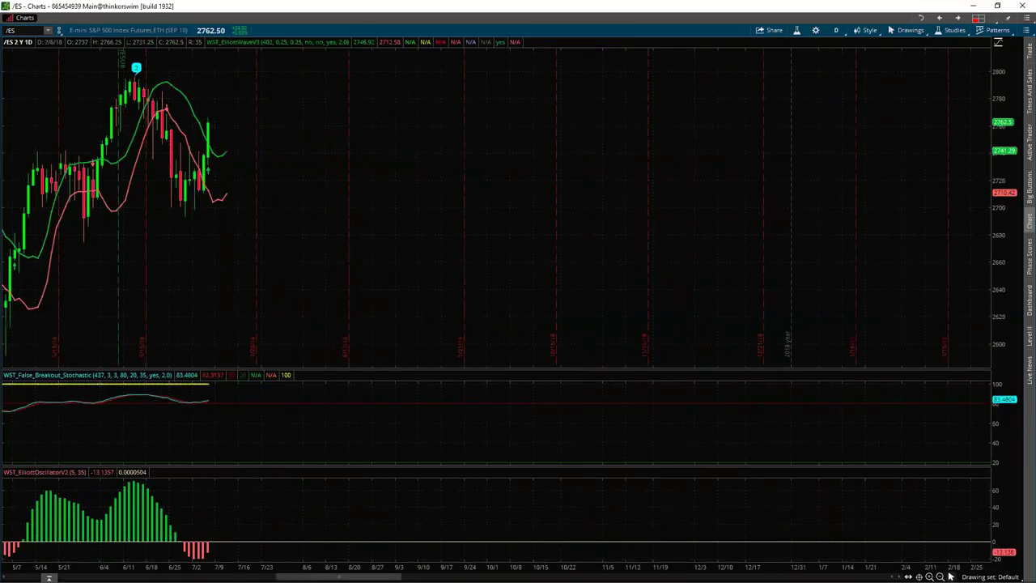
click(950, 576)
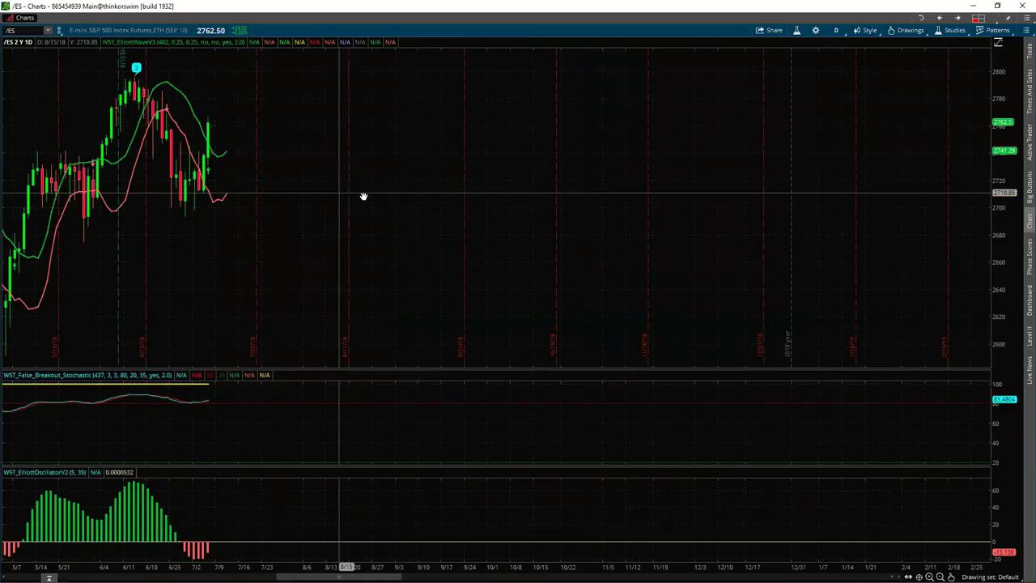
drag(363, 194, 591, 197)
scroll(591, 197, up, 5)
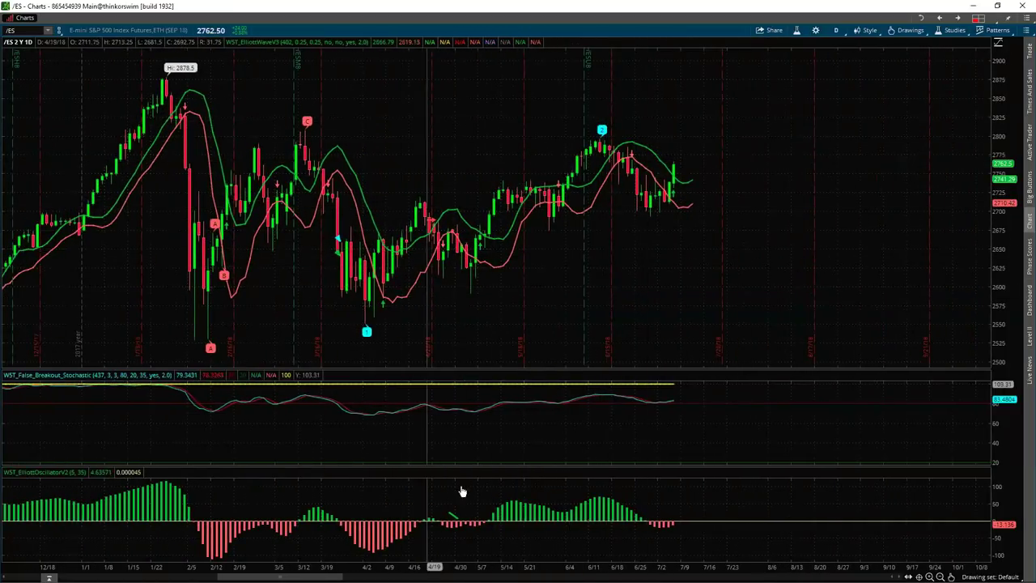
drag(465, 567, 503, 566)
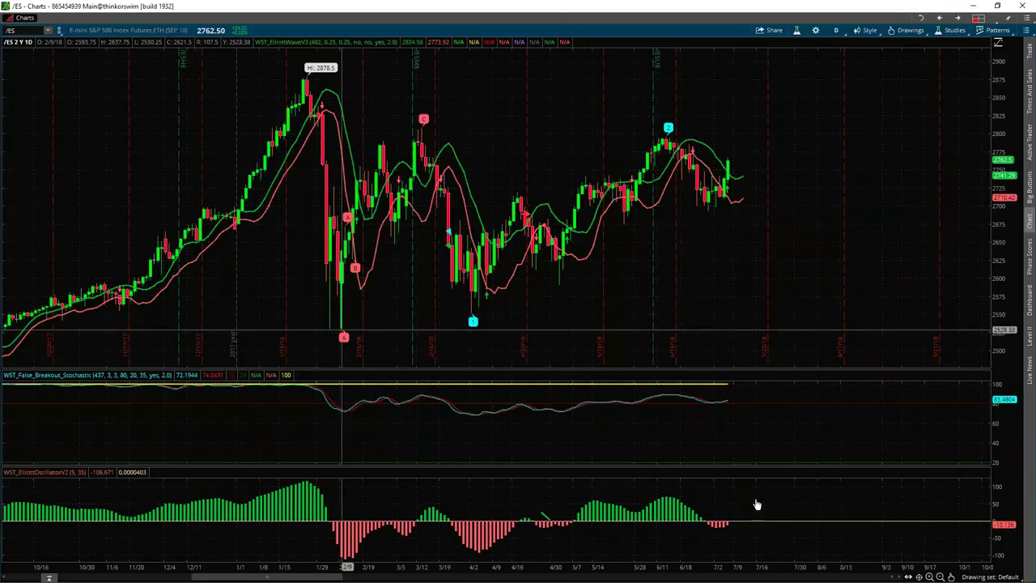
click(950, 576)
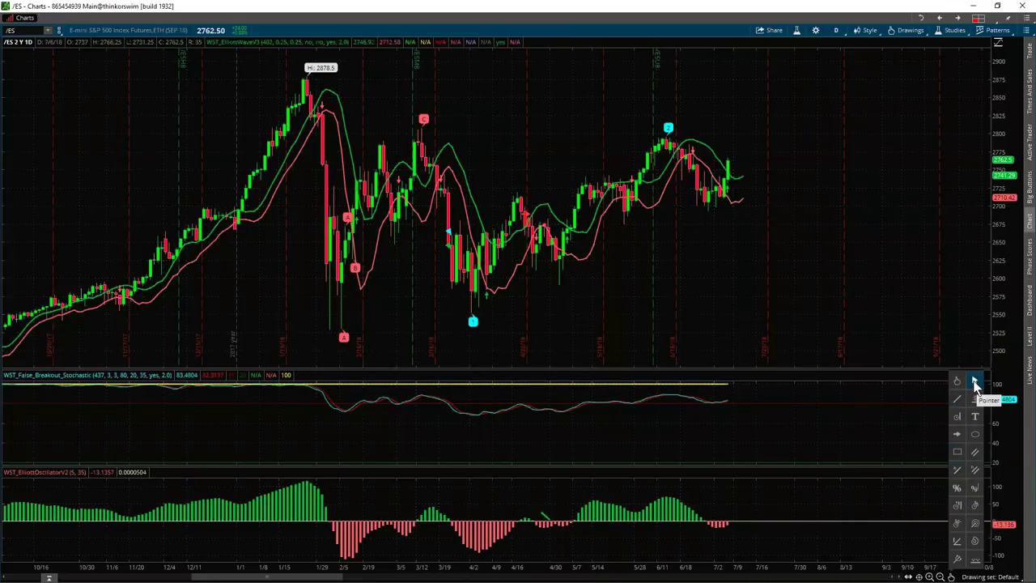
- Draw a dashed rising trendline from the A wave low out past the latest bars
click(956, 398)
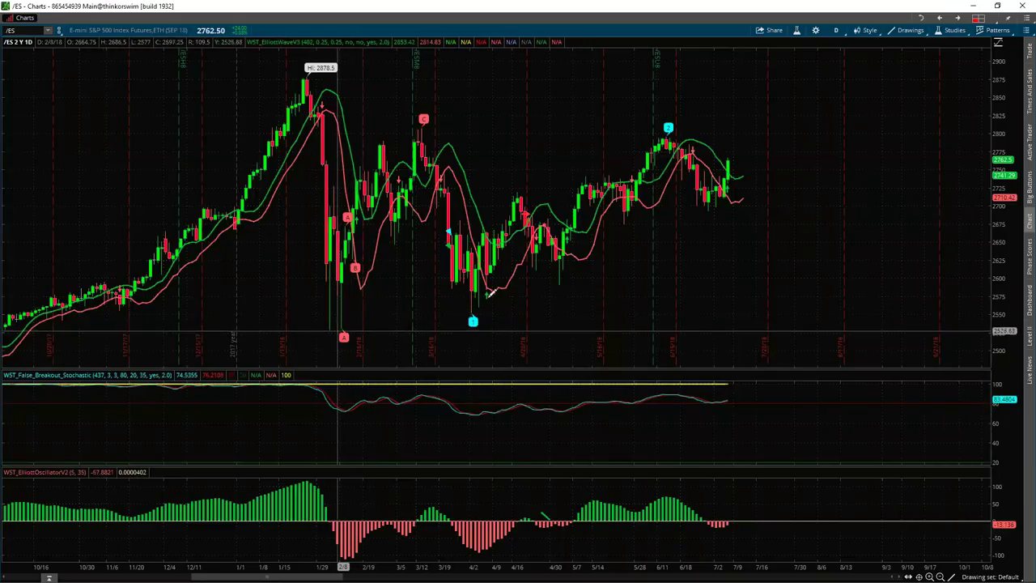
click(340, 329)
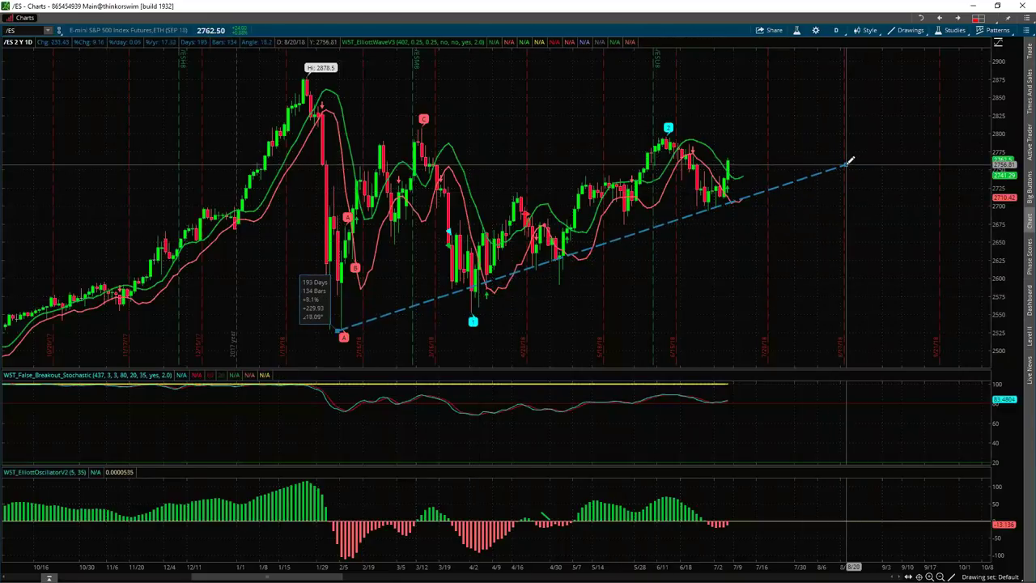
click(848, 162)
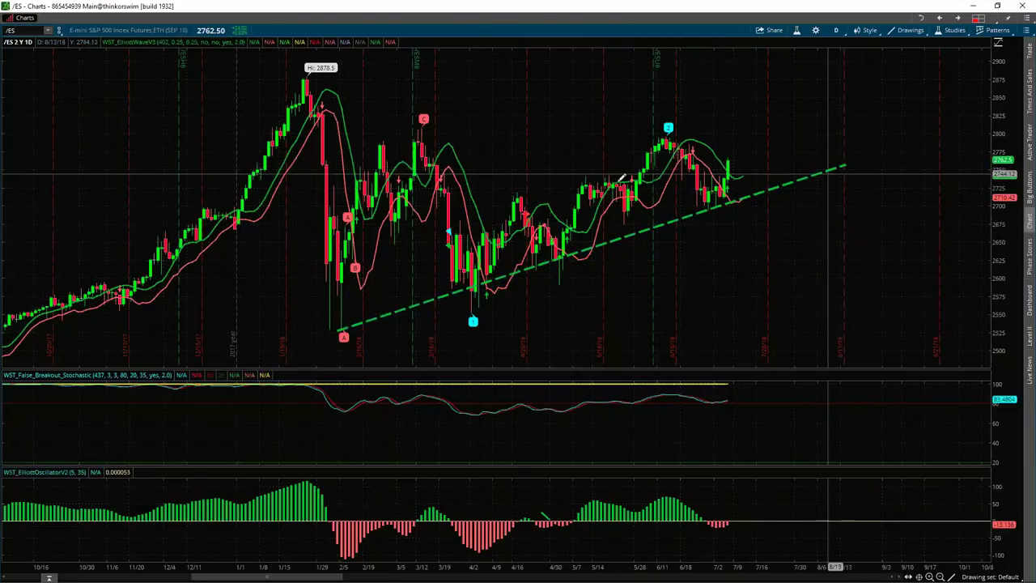
- Add a dashed horizontal resistance line near 2800 and put away the drawing tools palette
click(361, 133)
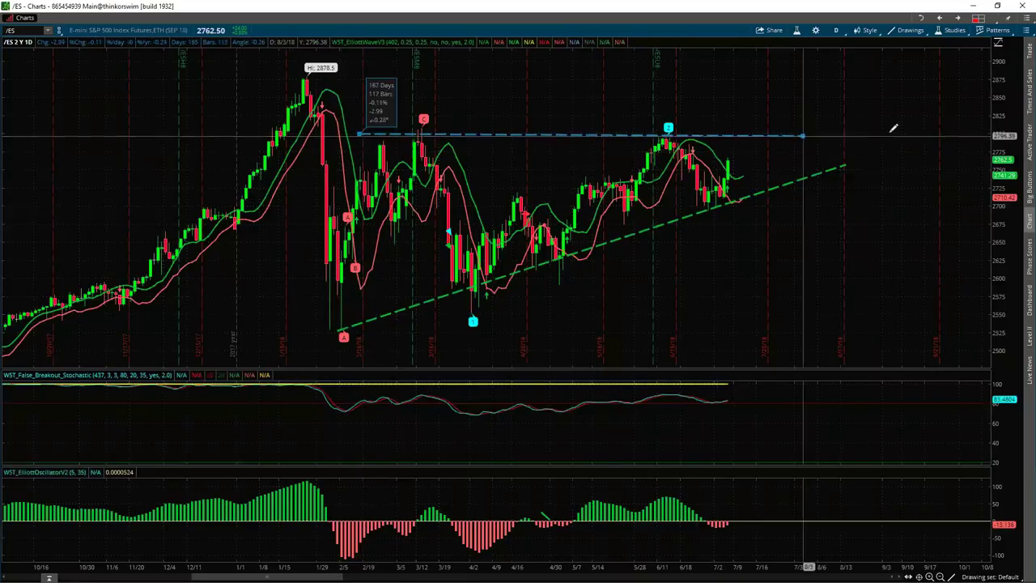
click(948, 132)
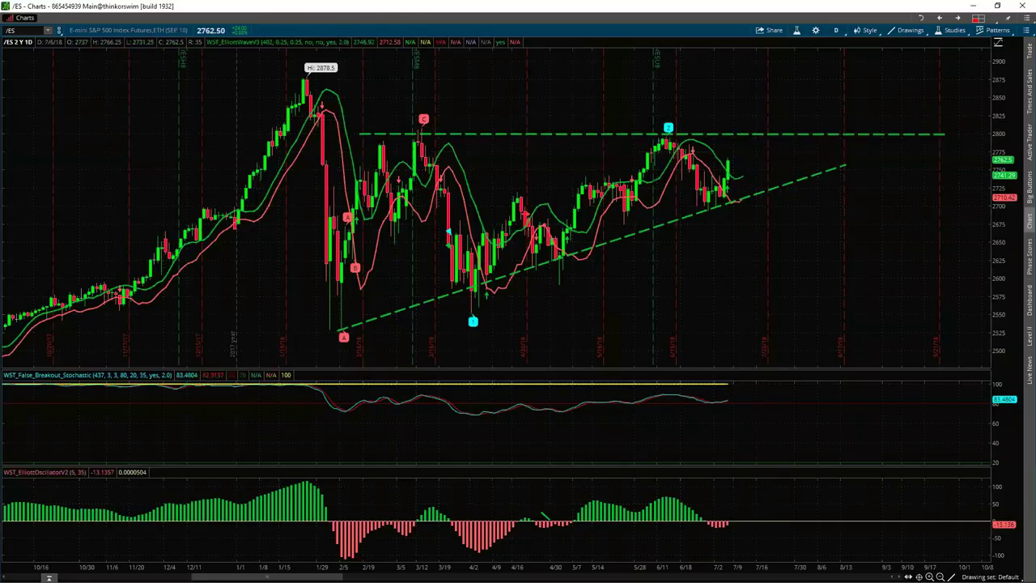
mouse_move(951, 576)
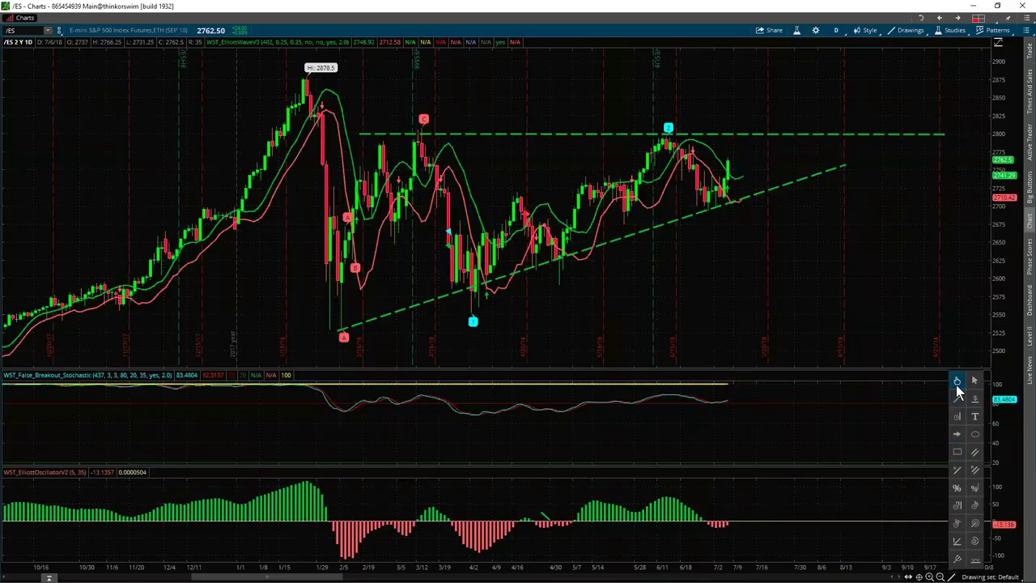
click(958, 384)
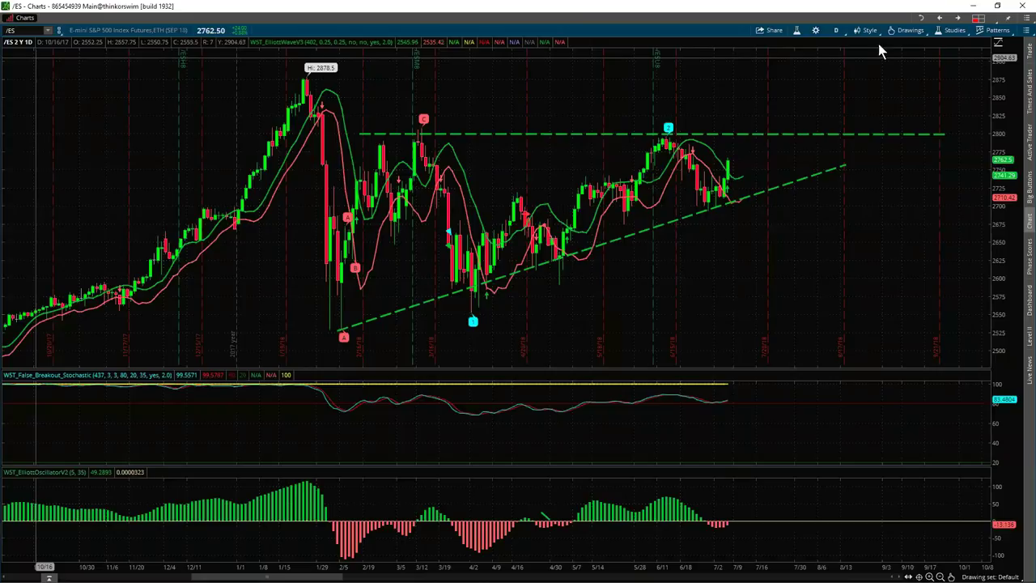
- Open the chart time frame list on the /ES chart
click(841, 32)
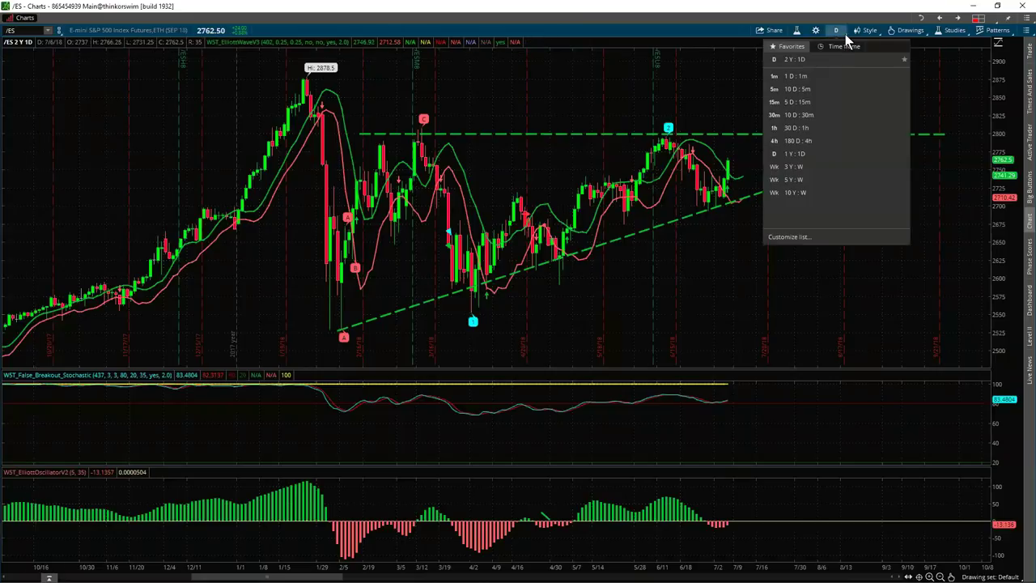
- Switch the /ES chart to 10 D : 30m bars and widen the bar spacing
click(809, 115)
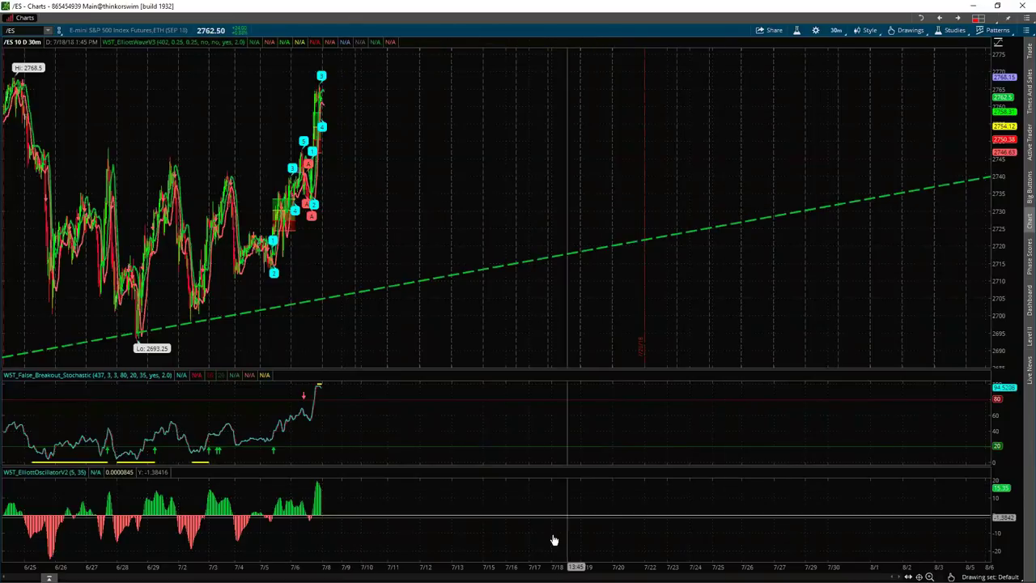
drag(567, 565, 573, 558)
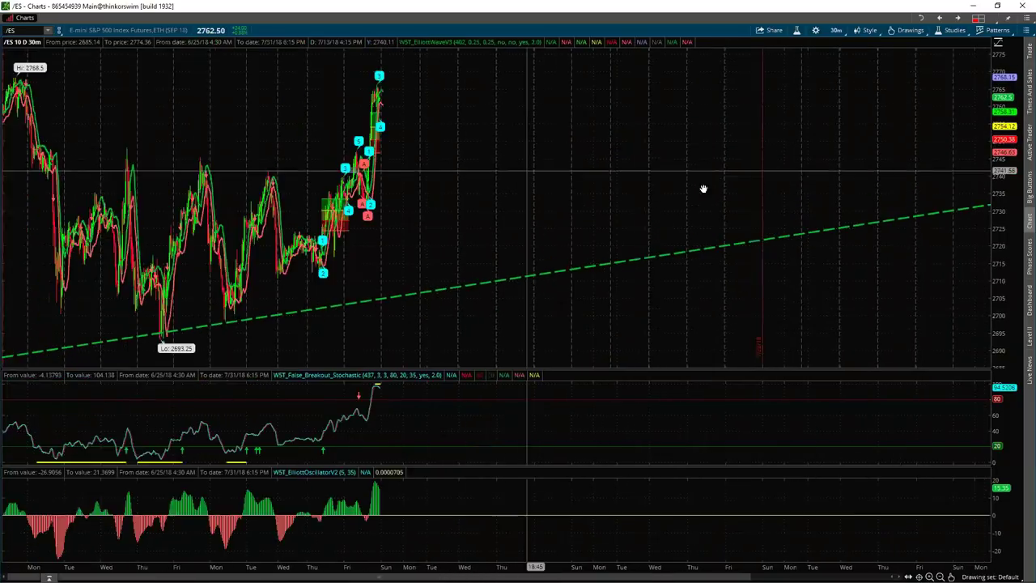
drag(588, 560, 212, 557)
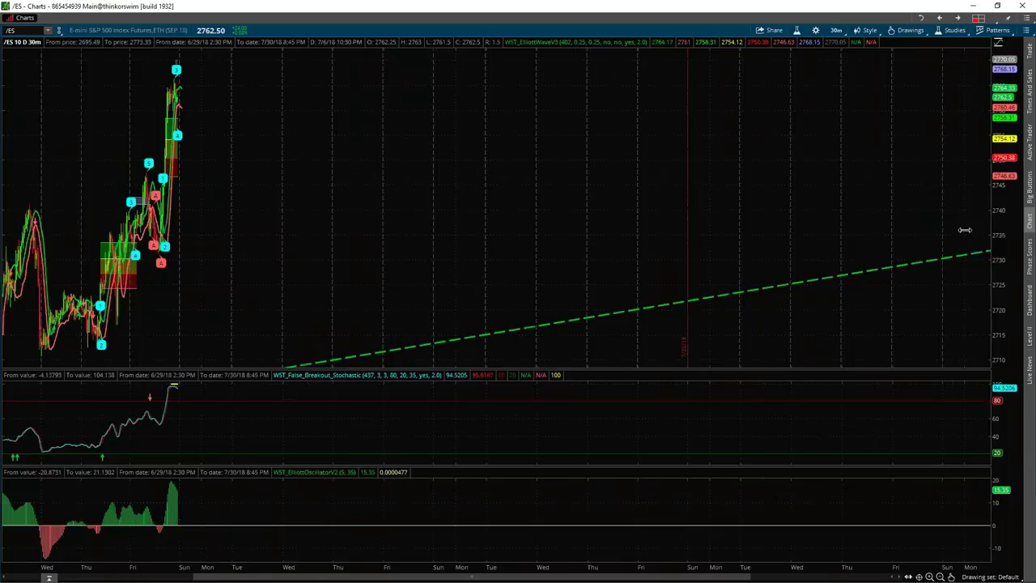
scroll(421, 213, up, 5)
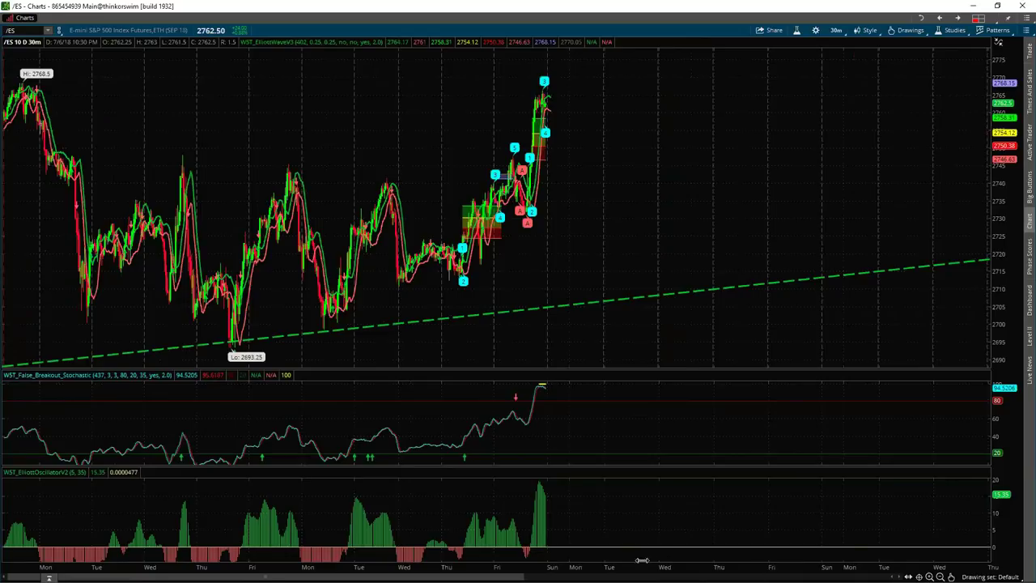
scroll(374, 264, down, 3)
scroll(673, 250, up, 5)
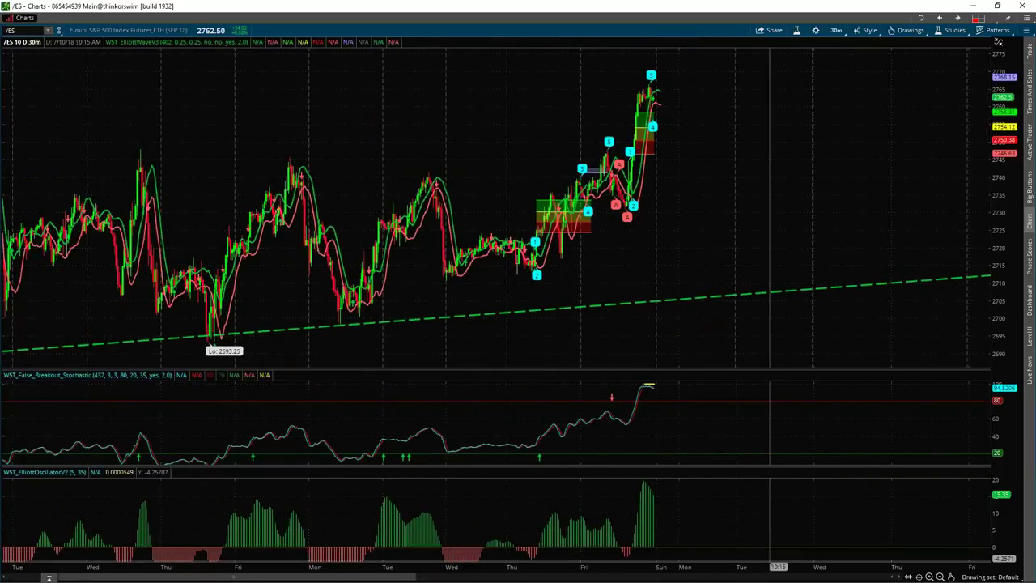
scroll(768, 555, down, 3)
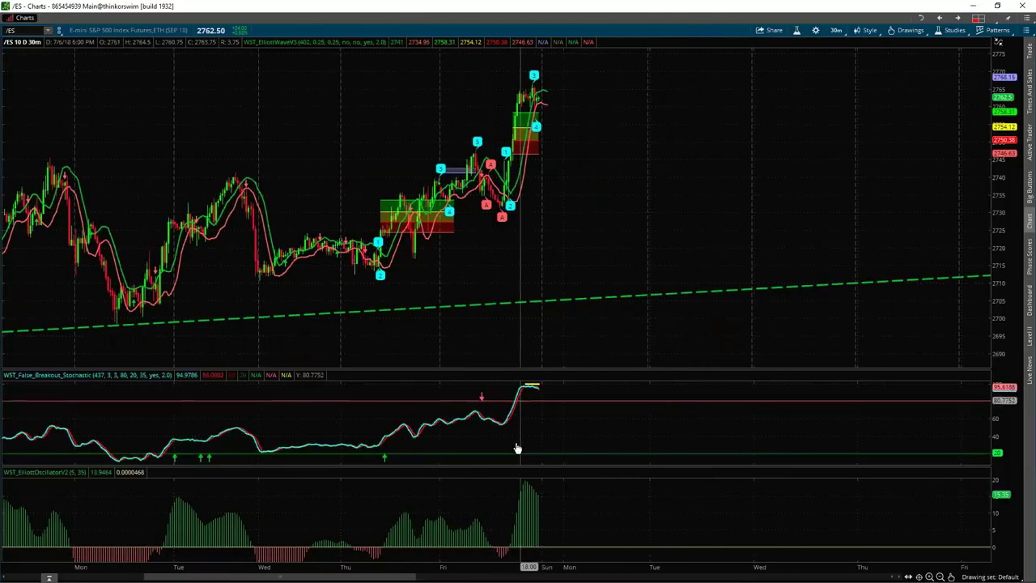
- Rescale the time, price and stochastic axes to zoom in on the latest Elliott wave labels
drag(514, 570, 890, 567)
drag(1007, 413, 1006, 432)
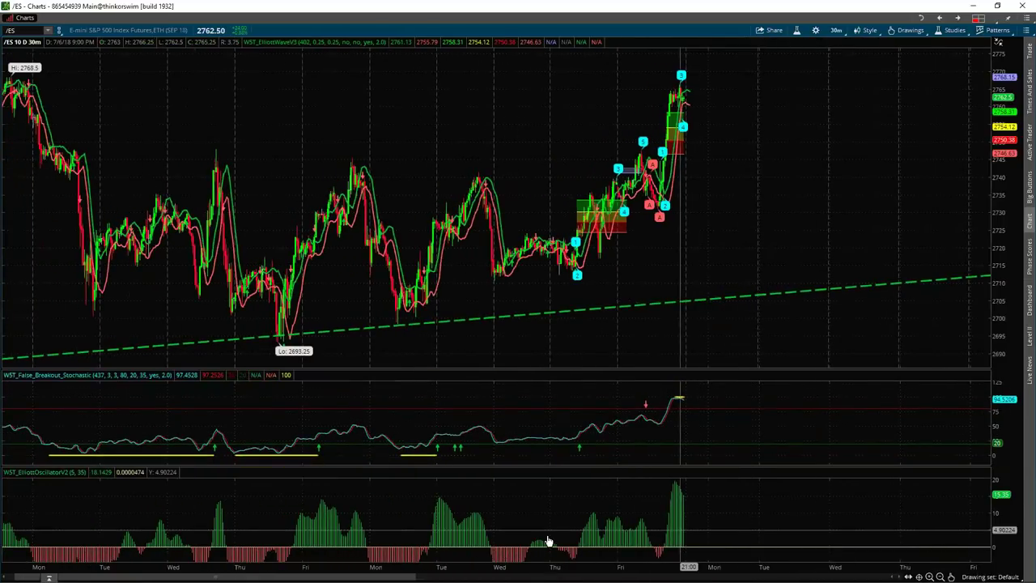
drag(525, 567, 630, 568)
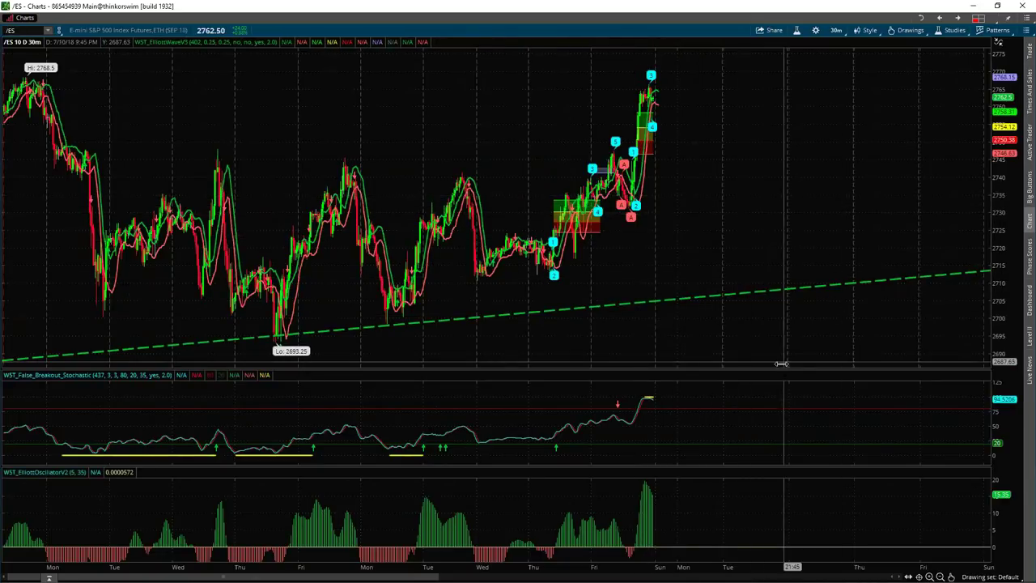
scroll(825, 566, up, 1)
scroll(448, 559, up, 4)
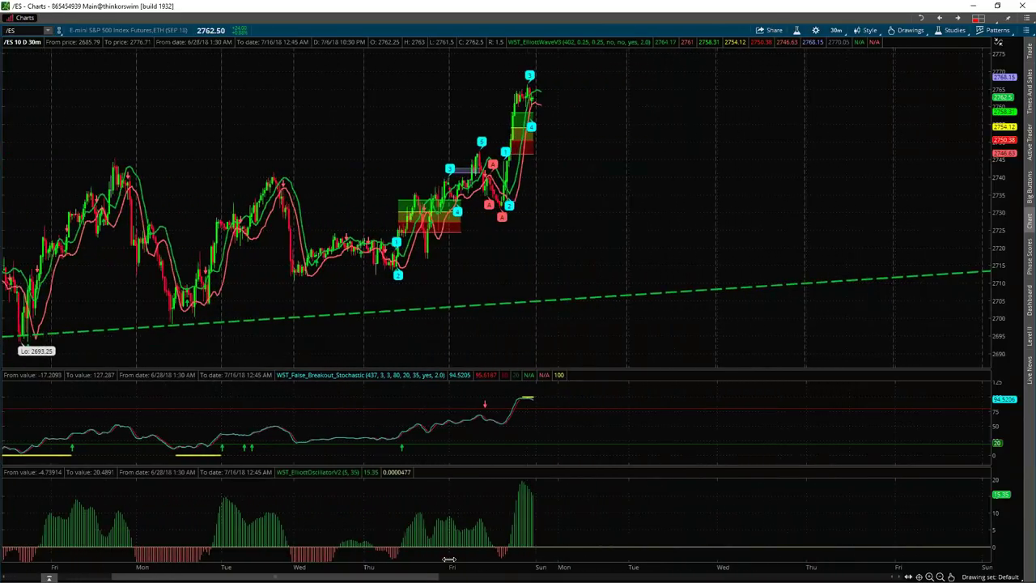
drag(486, 239, 842, 224)
drag(853, 567, 527, 458)
drag(1001, 243, 615, 283)
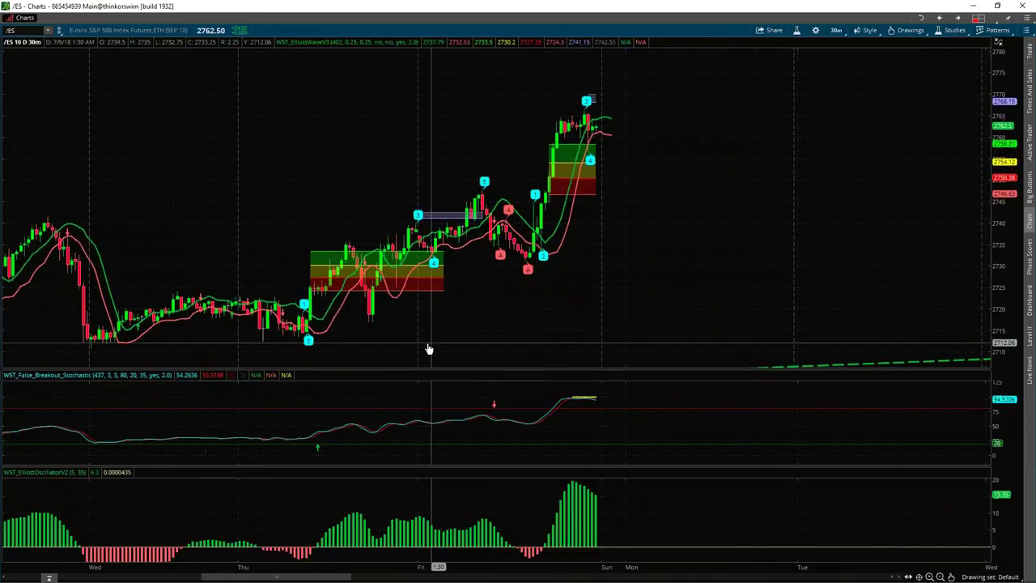
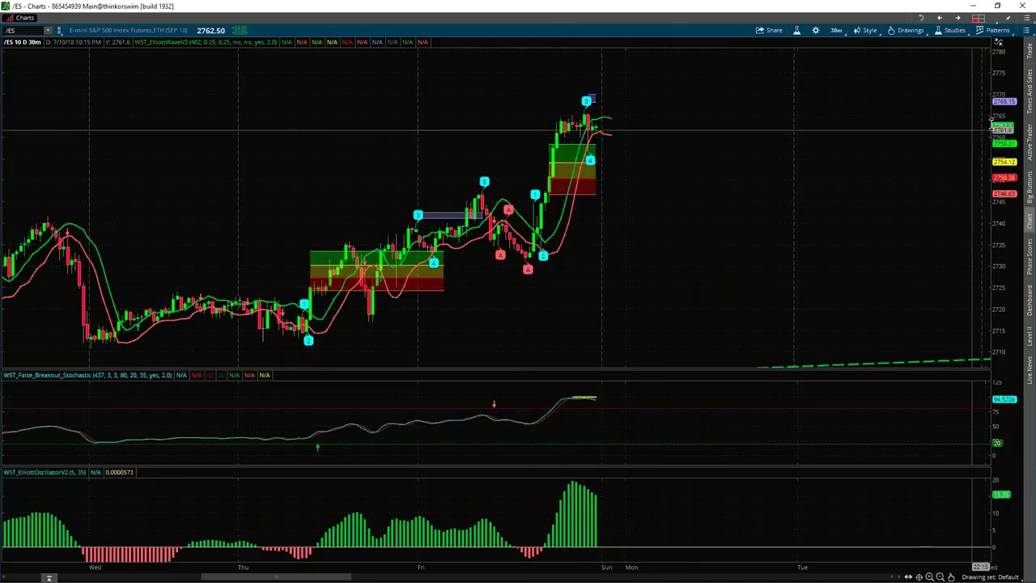
- Compress the /ES price scale to show the 2800 level, then minimize thinkorswim to reach the desktop
drag(1002, 121, 627, 208)
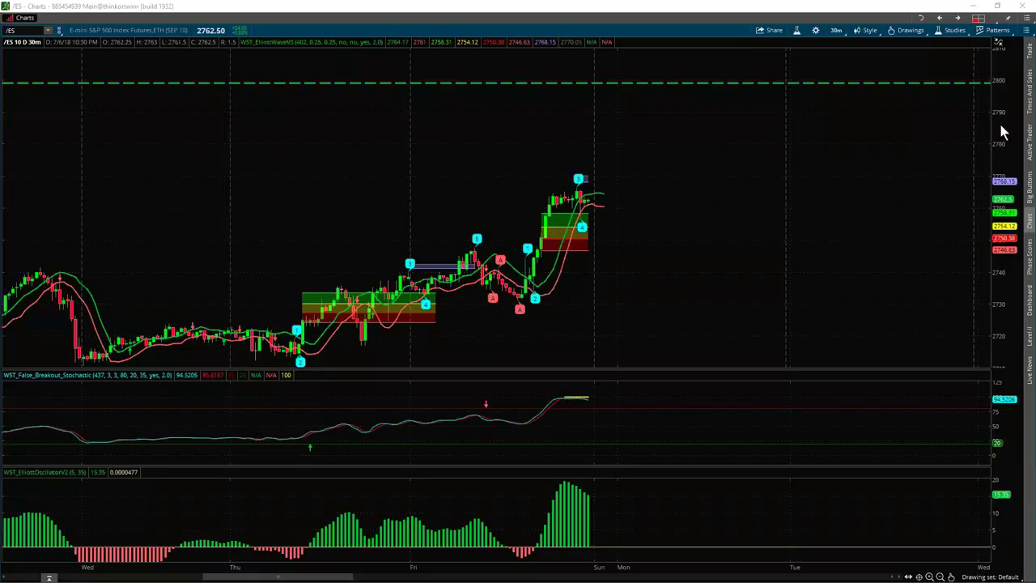
click(975, 12)
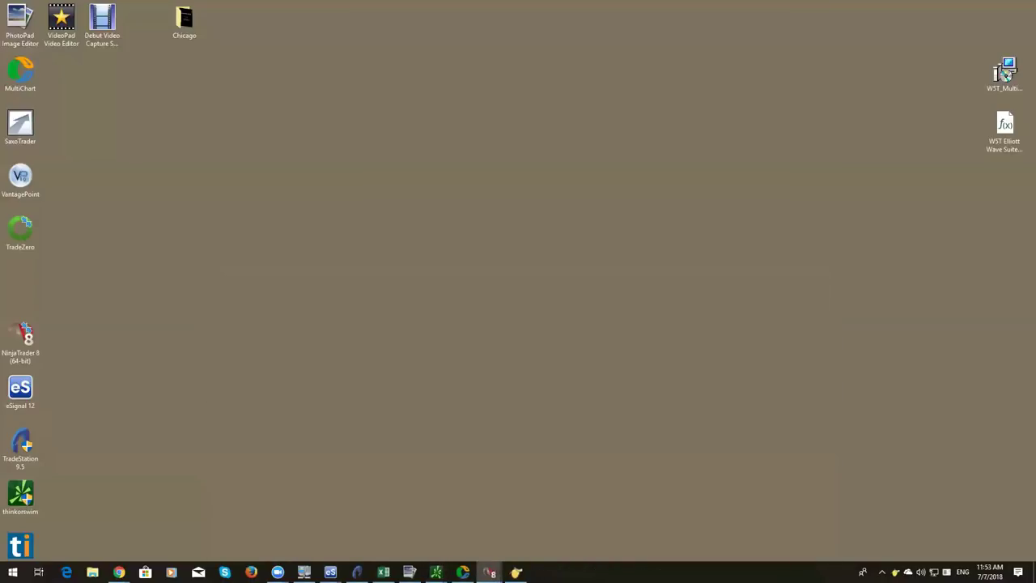
double_click(1005, 73)
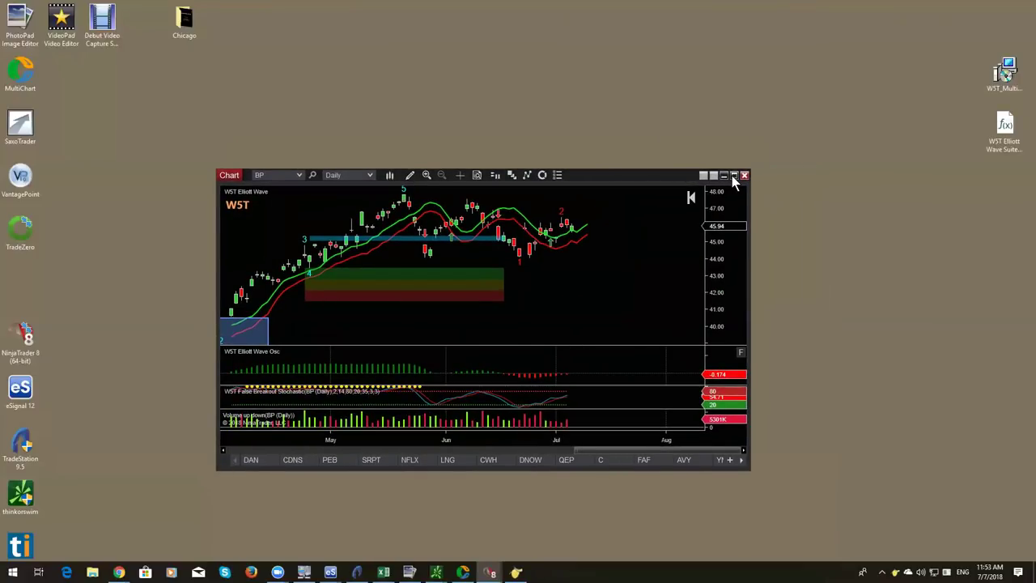
- Maximize the W5T Elliott Wave chart, swap BP for AZO, and auto-scale the oscillator
click(733, 175)
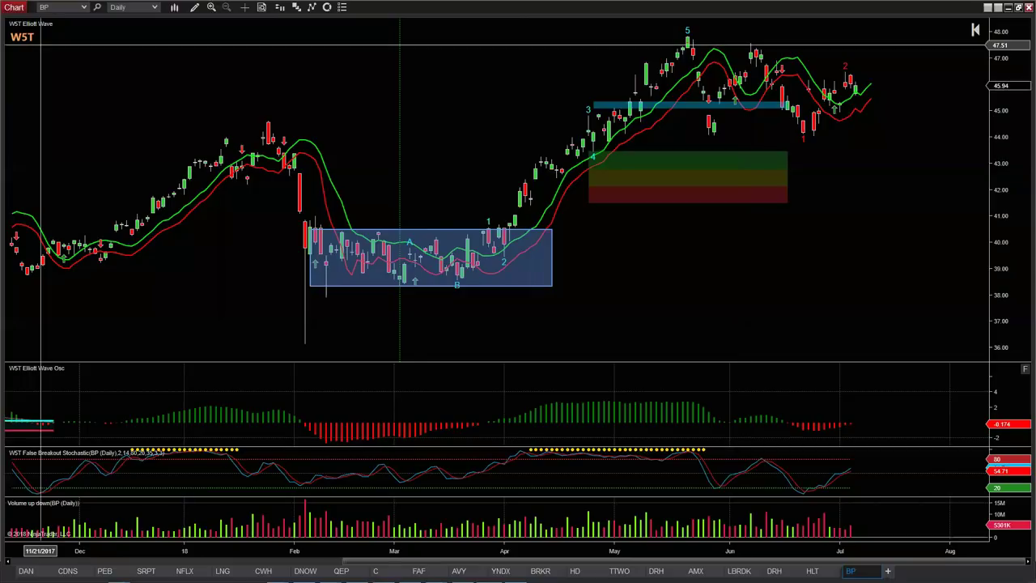
click(54, 8)
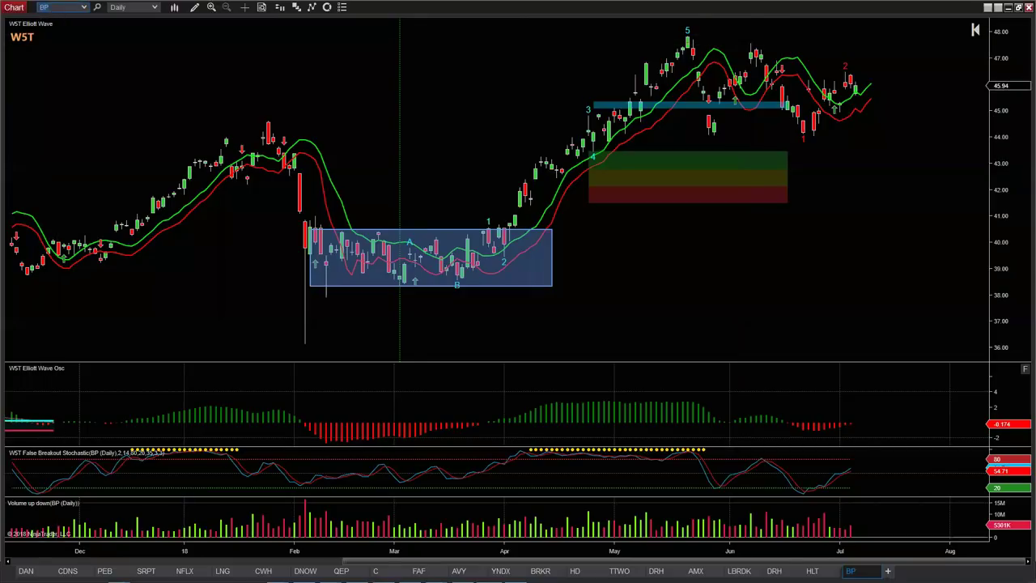
text(AZO)
key(Return)
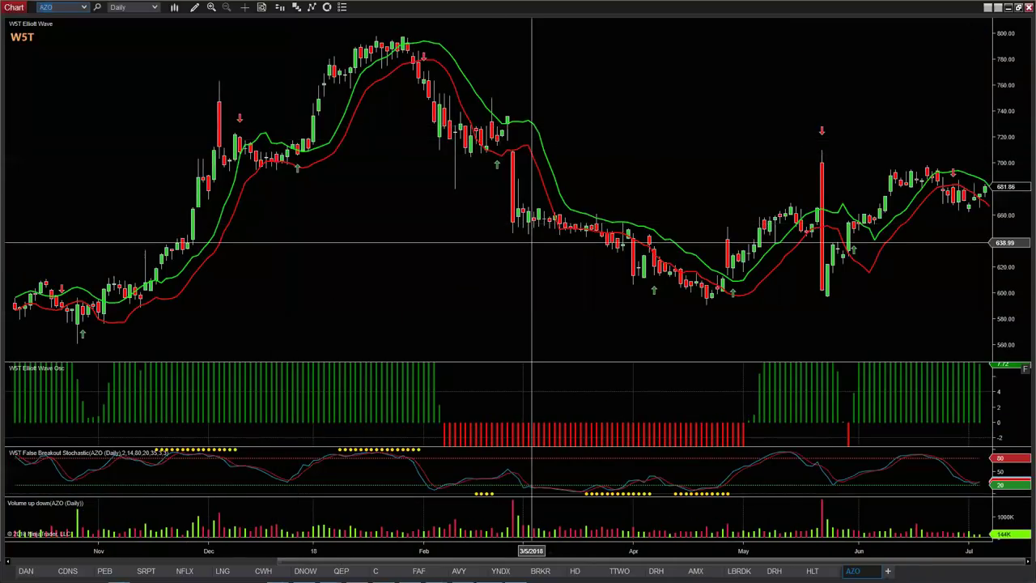
double_click(1021, 374)
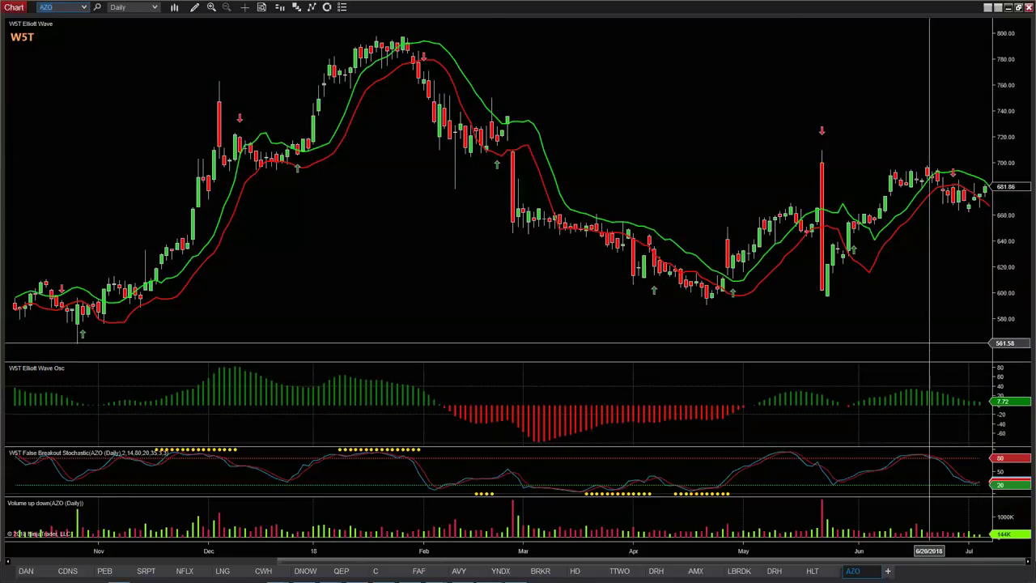
- Anchor the W5T wave count at the 5/23 bar and the August low
drag(929, 343, 888, 326)
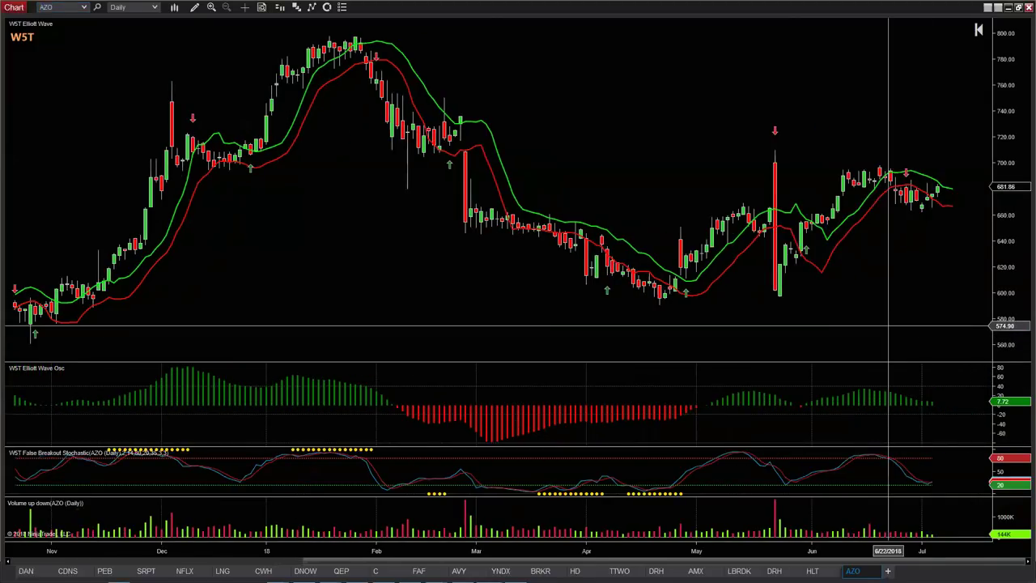
scroll(890, 340, down, 5)
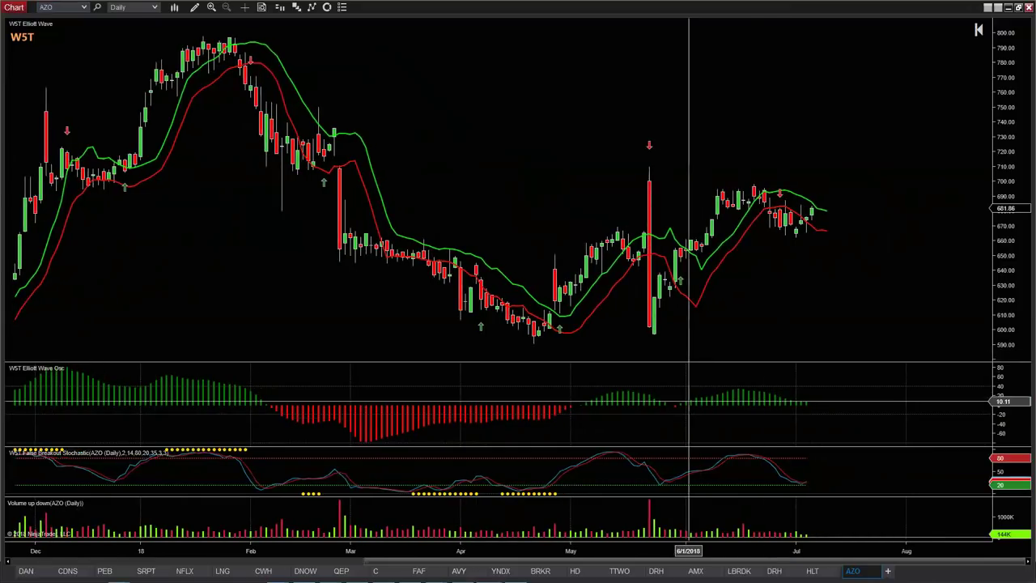
click(653, 344)
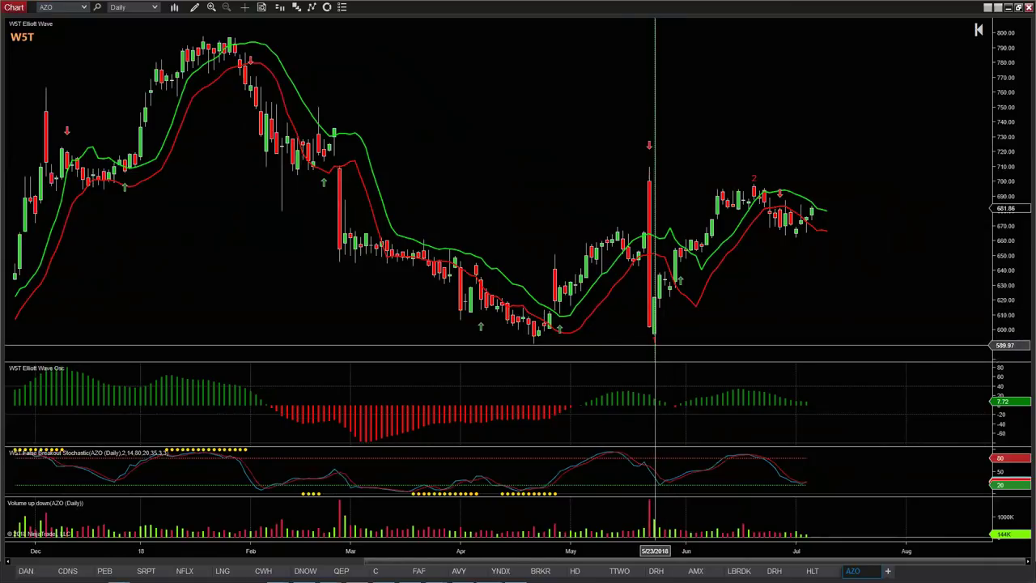
scroll(607, 553, down, 2)
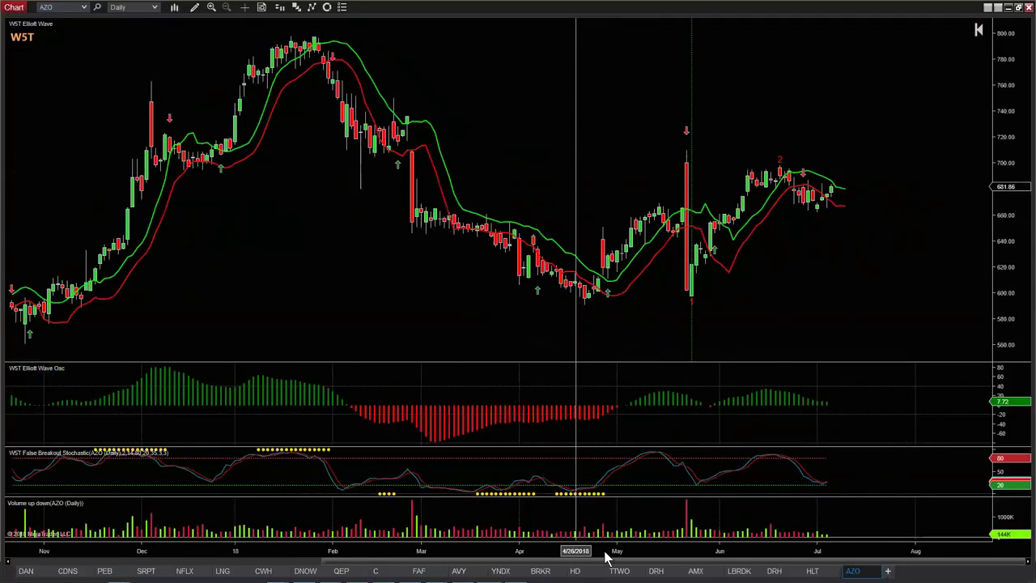
scroll(717, 559, down, 3)
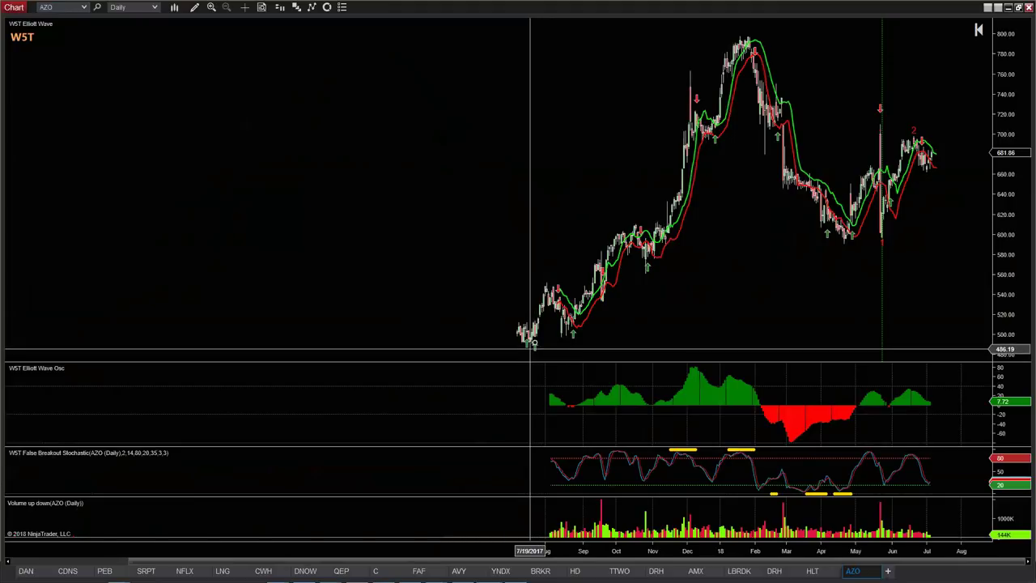
click(532, 343)
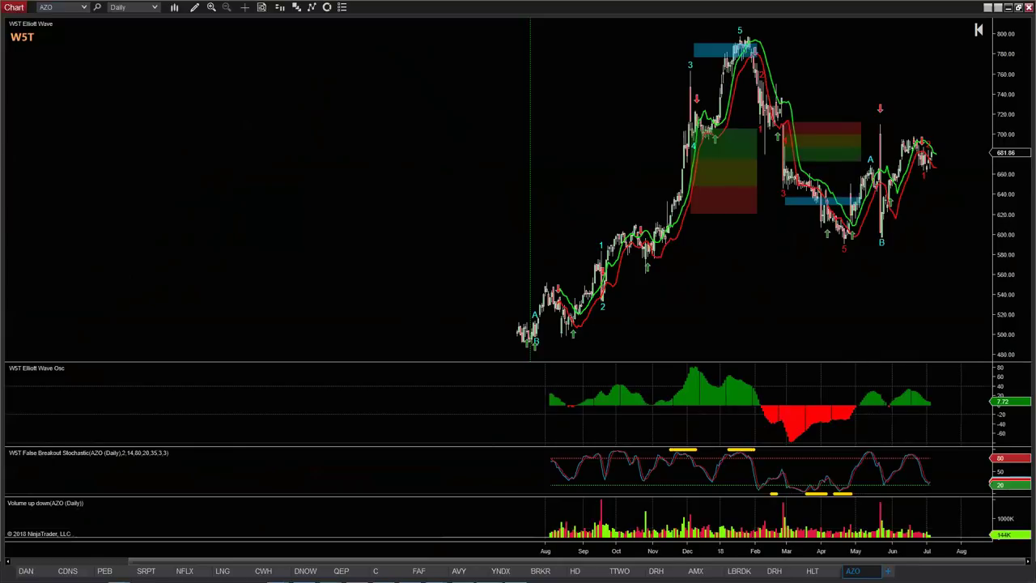
- Zoom the AZO time axis in on March through July
drag(889, 550, 680, 550)
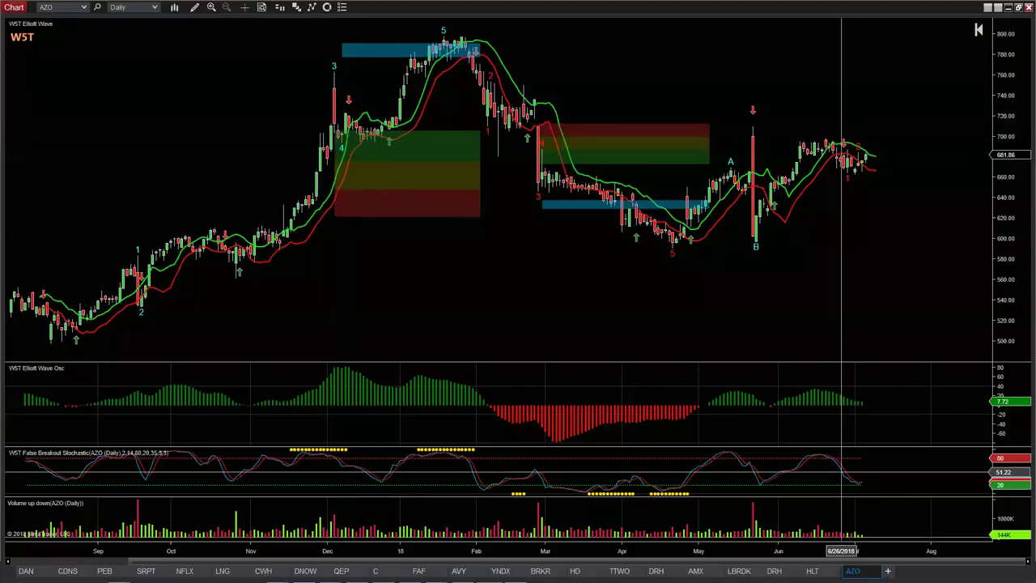
drag(896, 553, 530, 550)
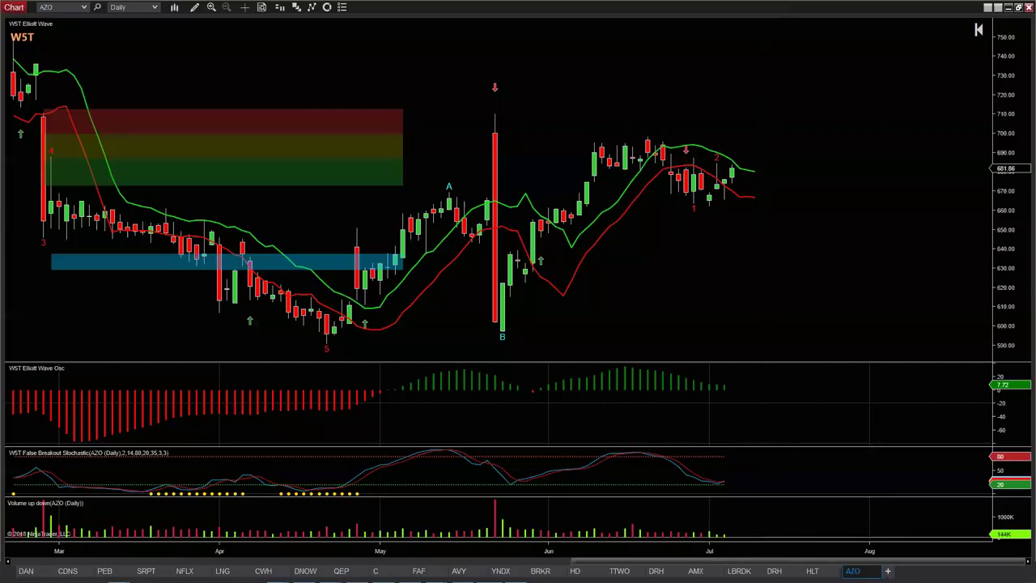
click(50, 8)
- Load XHB on the chart and switch it to weekly bars
text(XHB)
key(Return)
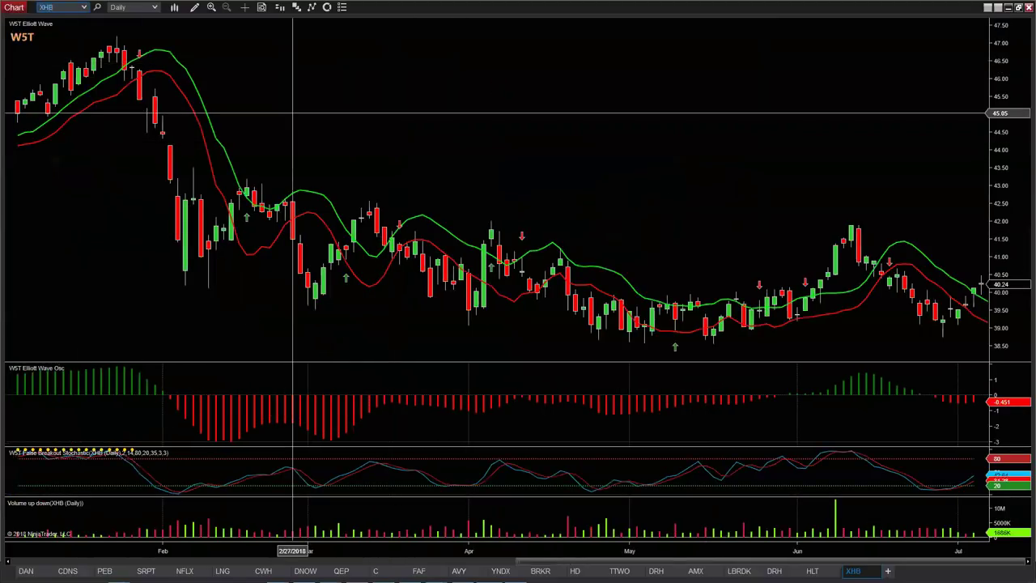
click(154, 8)
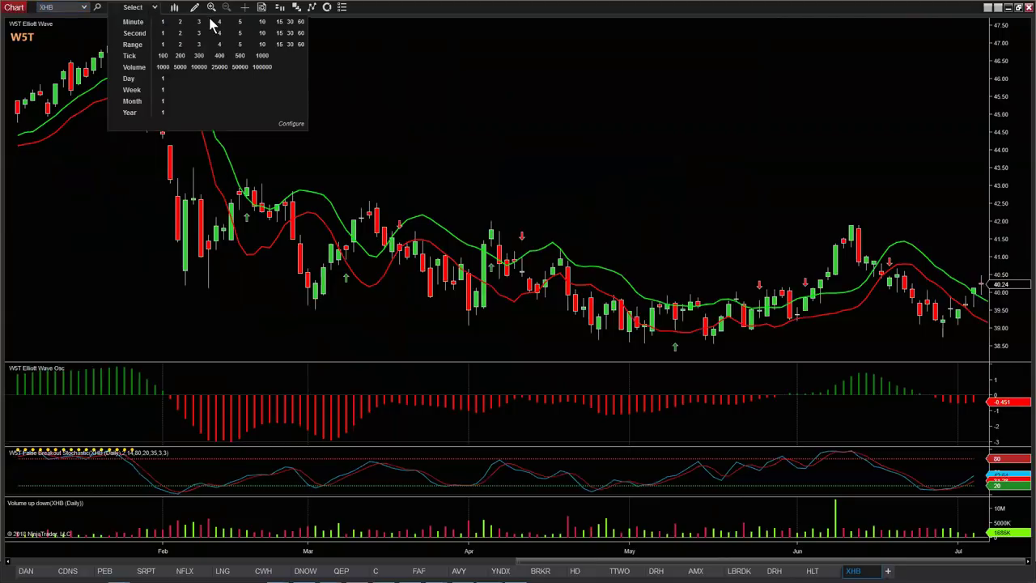
click(163, 89)
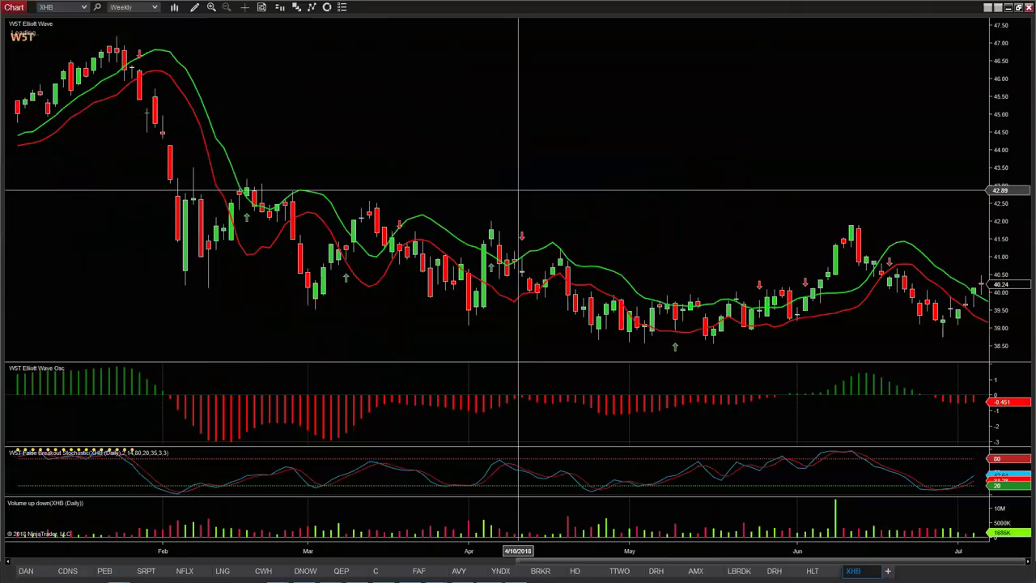
- Adjust XHB bar spacing, right margin and price scale to frame the wave 3 peak and wave 4 zone
scroll(890, 277, down, 1)
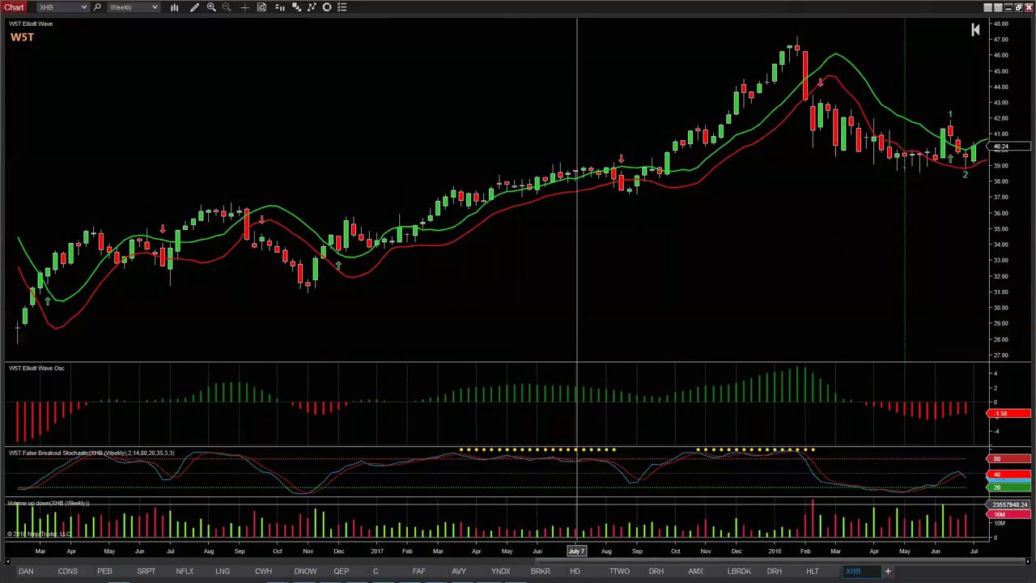
drag(546, 555, 688, 555)
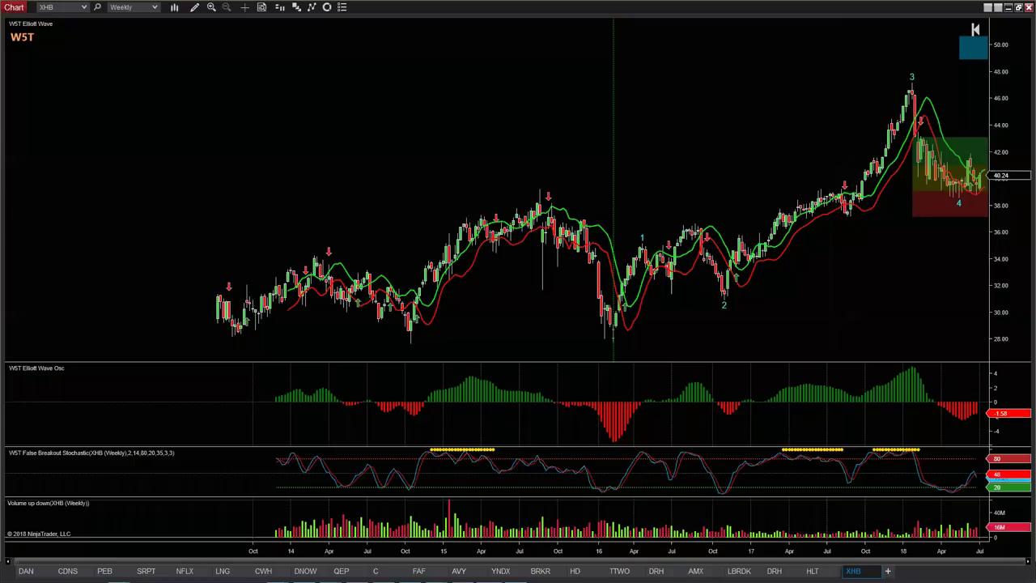
drag(916, 557, 680, 557)
drag(802, 293, 595, 321)
middle_click(1011, 278)
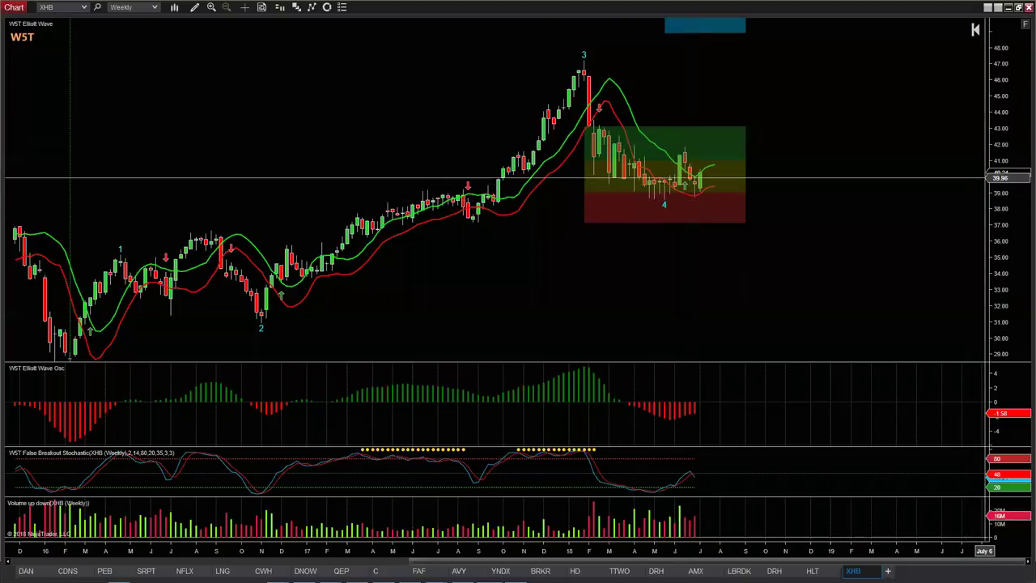
drag(998, 182, 996, 210)
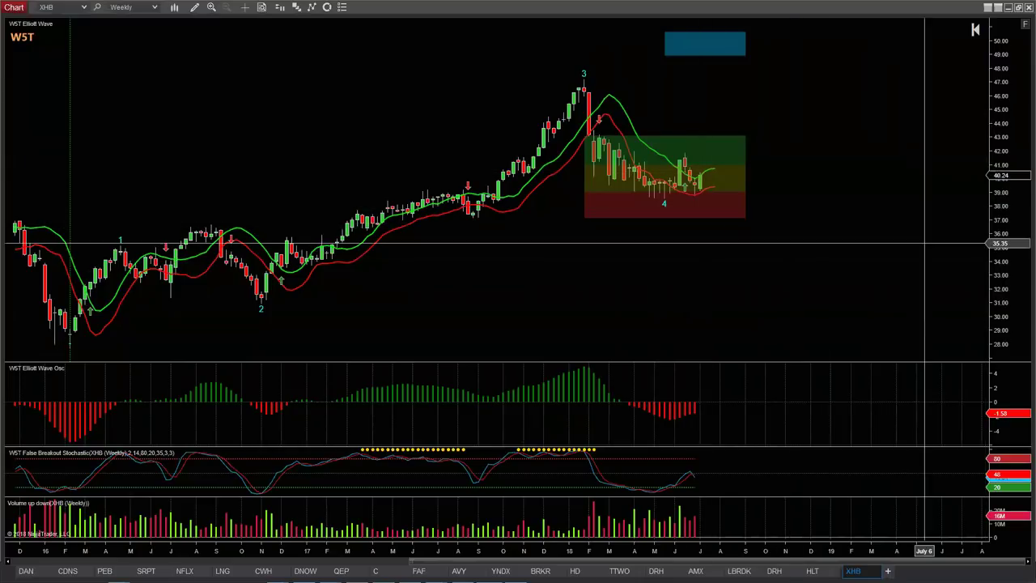
- Widen the XHB price range to 24–58 and compress the timeline to show years of weekly bars
drag(1001, 277, 1007, 254)
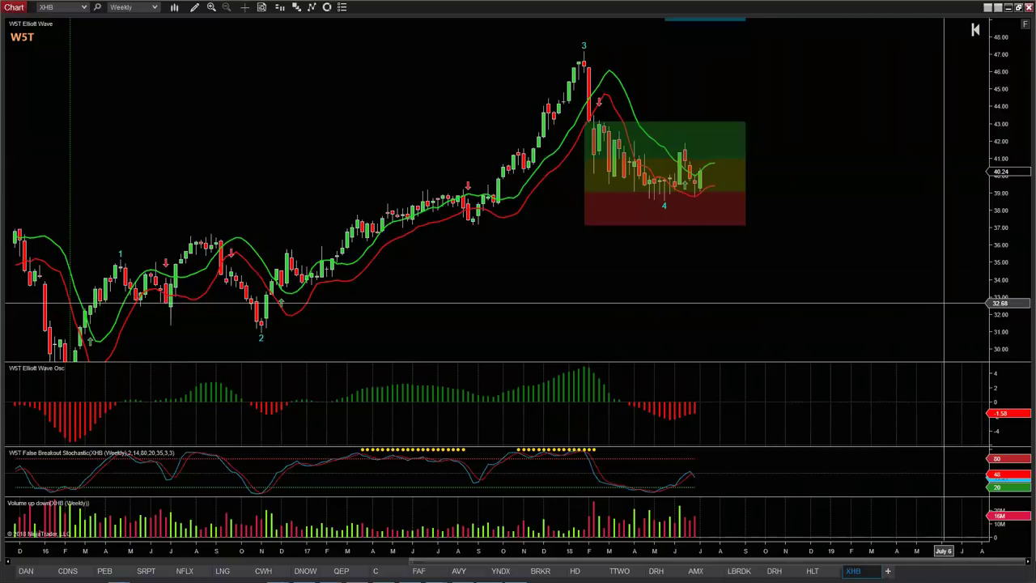
drag(842, 263, 823, 301)
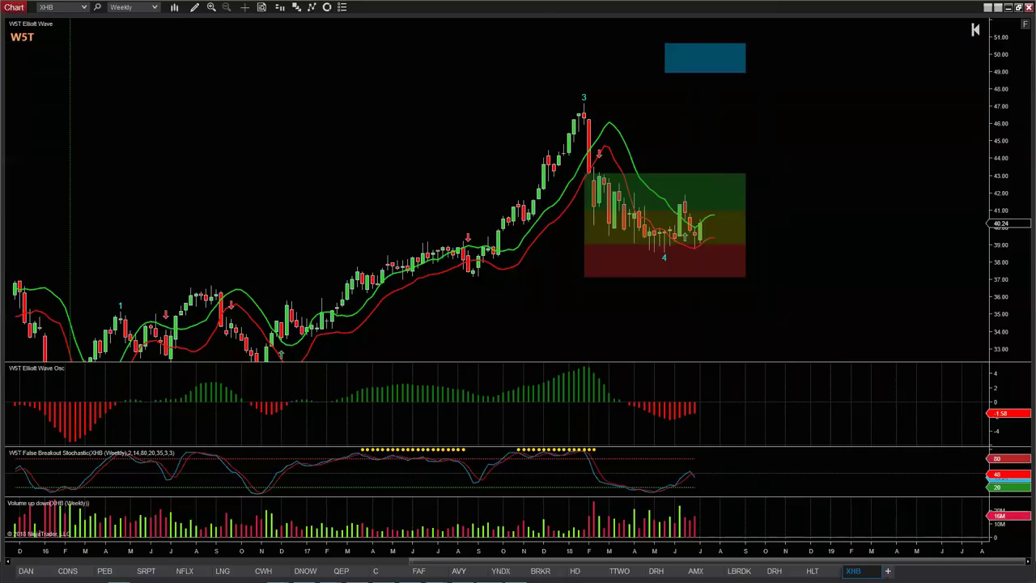
drag(1013, 149, 1018, 214)
drag(392, 550, 615, 561)
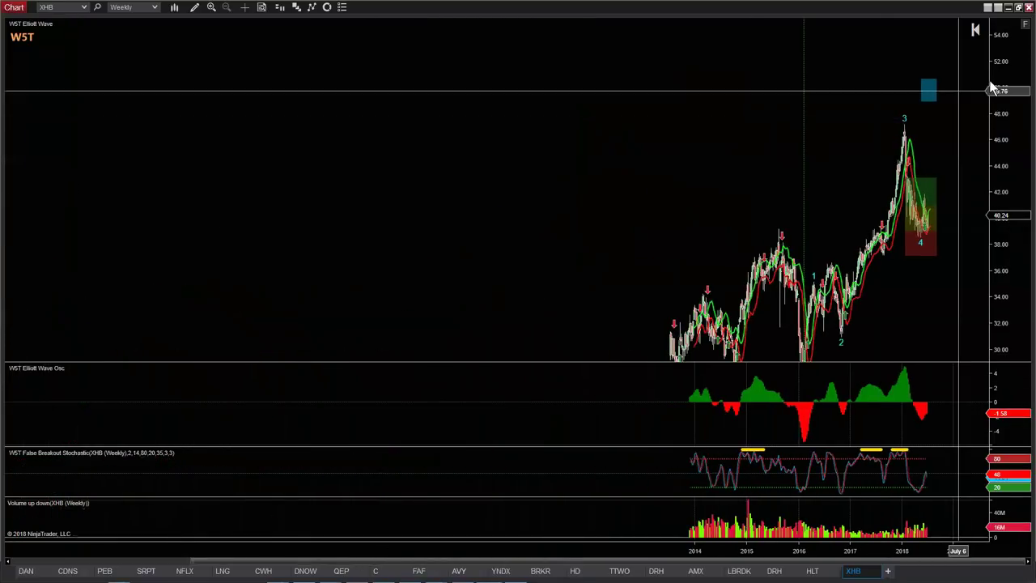
drag(992, 88, 994, 146)
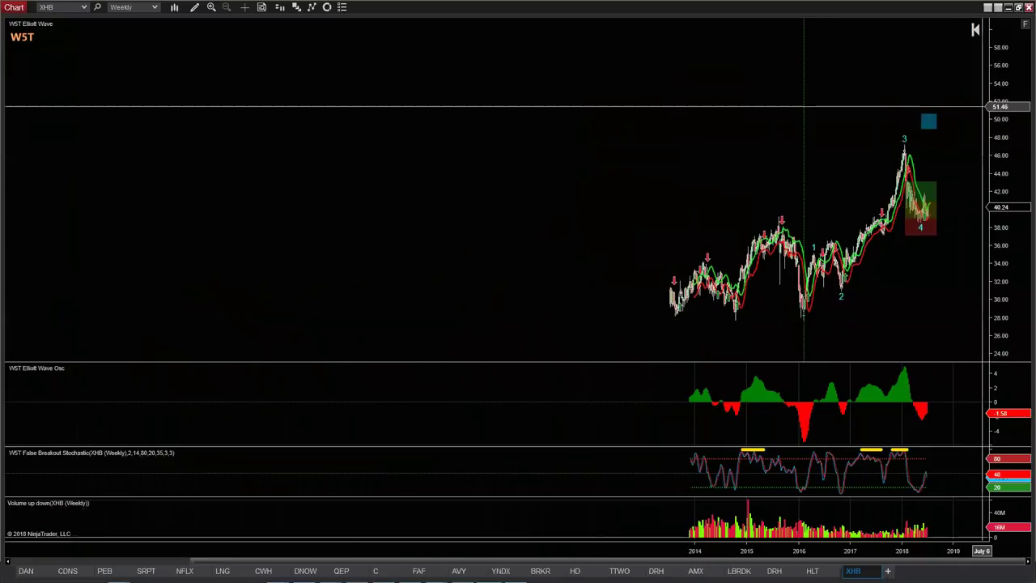
right_click(817, 85)
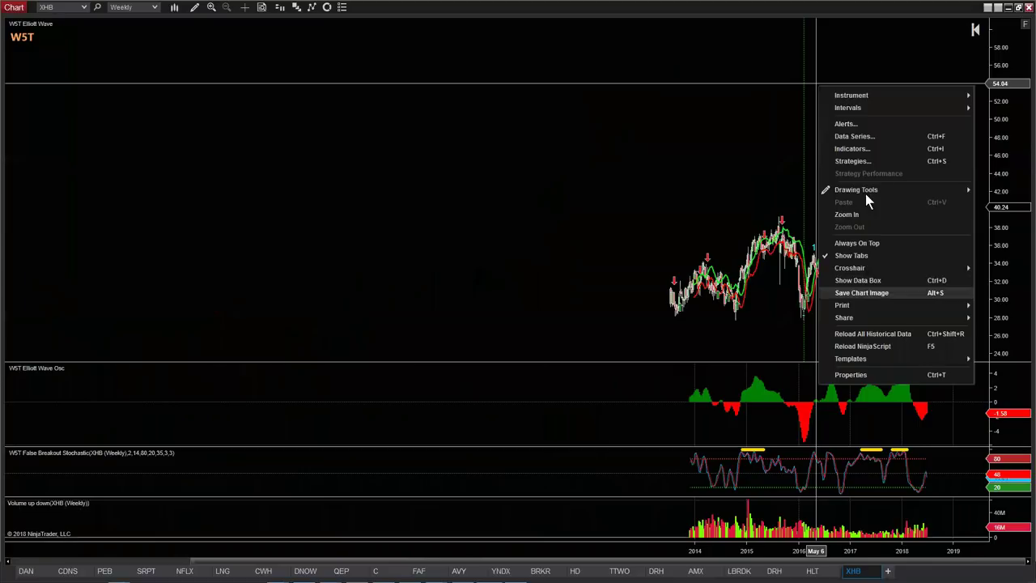
- Change the XHB data series Days to load from 1825 so history reaches back to 2007
click(855, 136)
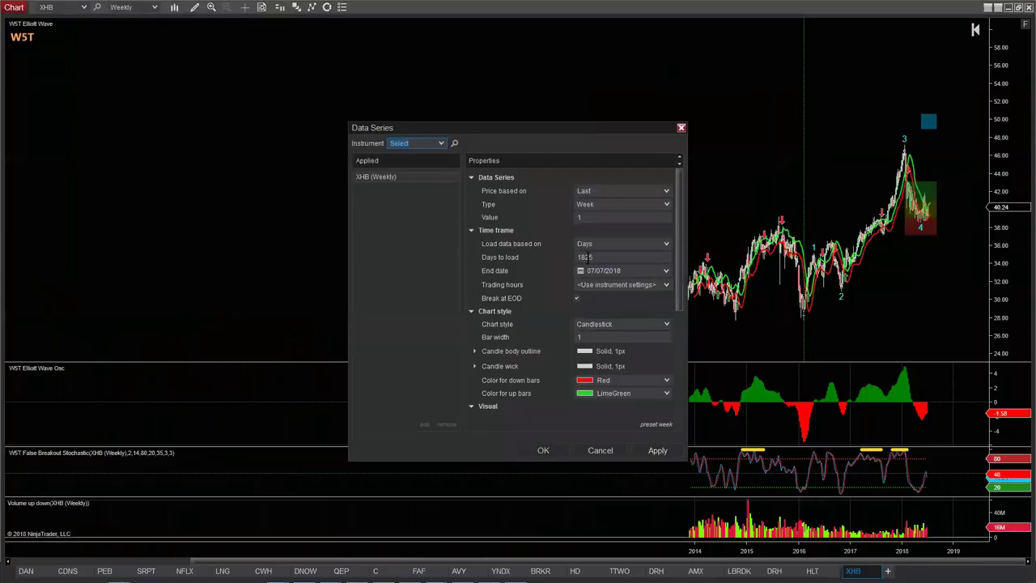
click(589, 257)
text(4000)
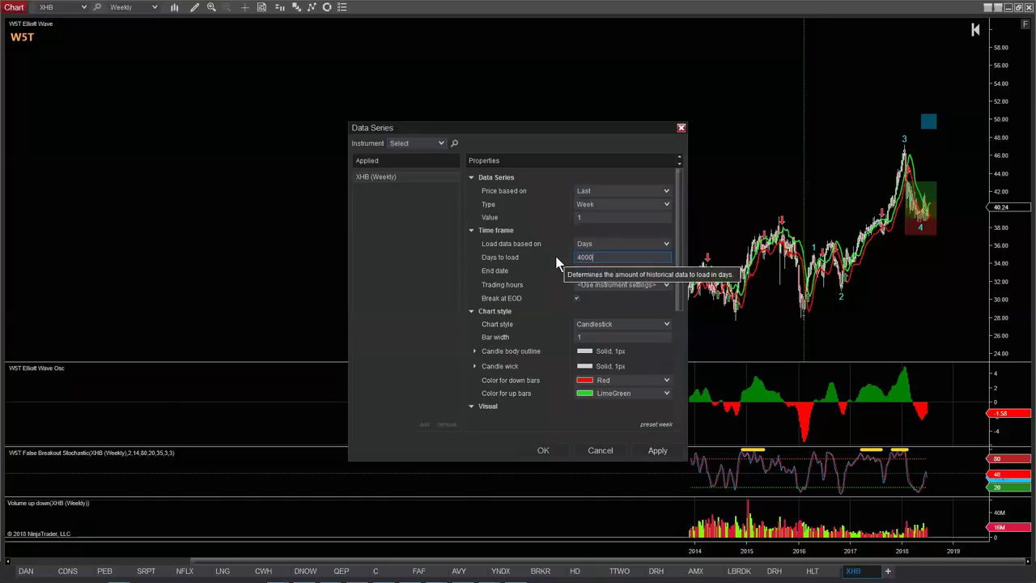
key(BackSpace)
key(BackSpace)
key(Return)
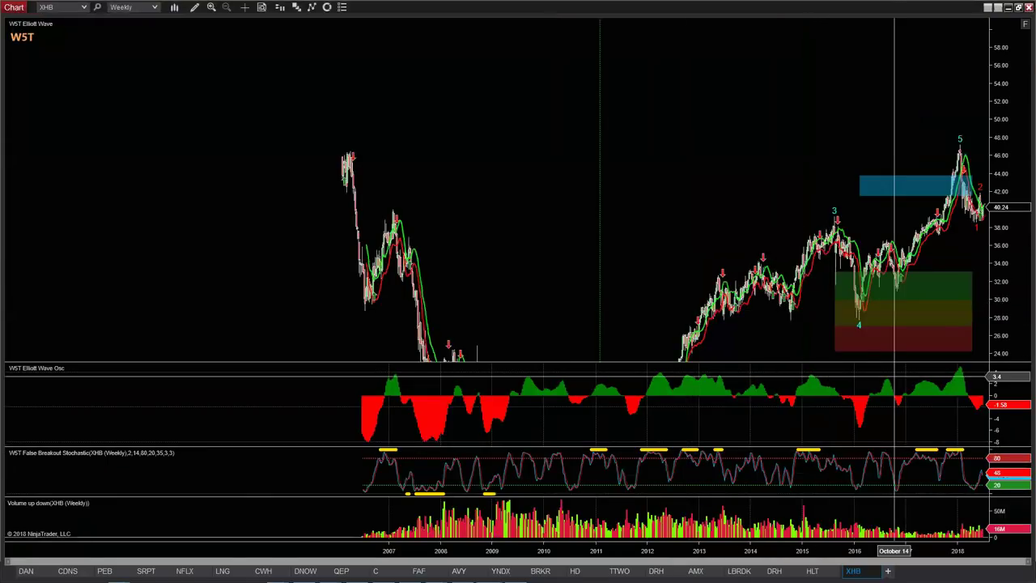
- Rescale the price and time axes to fit the longer XHB weekly history
drag(999, 105, 998, 162)
scroll(691, 196, down, 5)
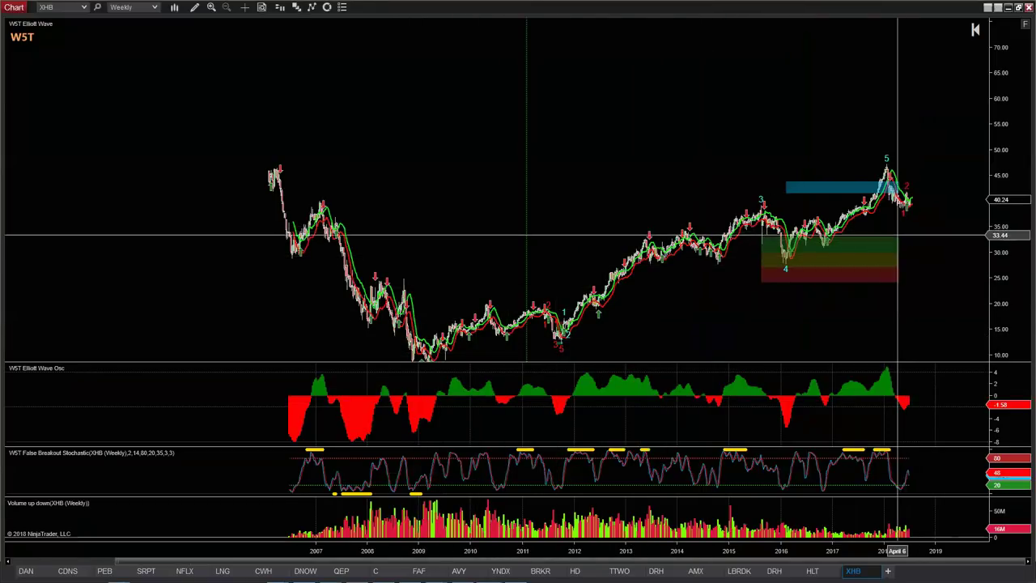
drag(887, 551, 769, 558)
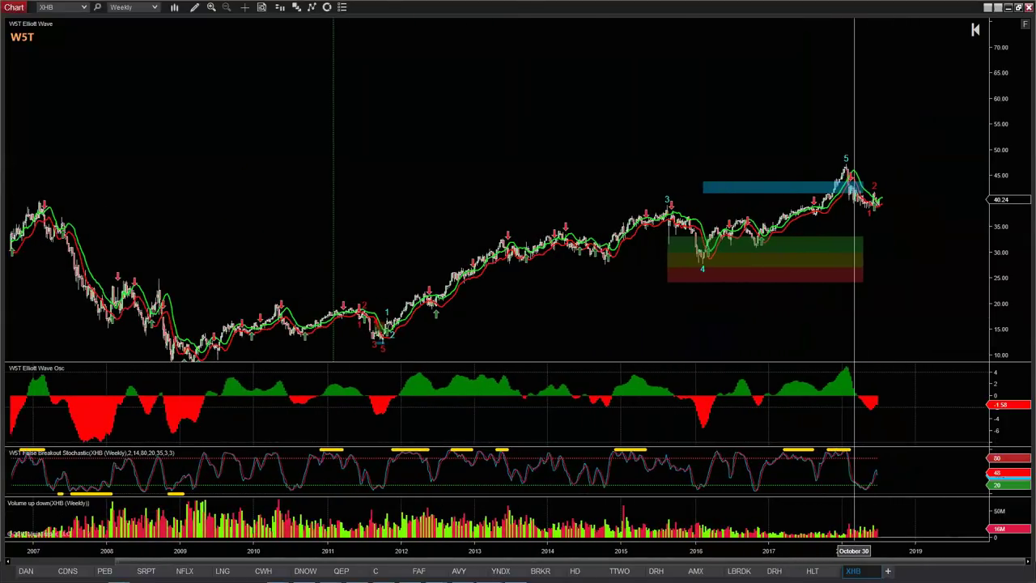
scroll(854, 550, up, 3)
drag(1003, 264, 1004, 301)
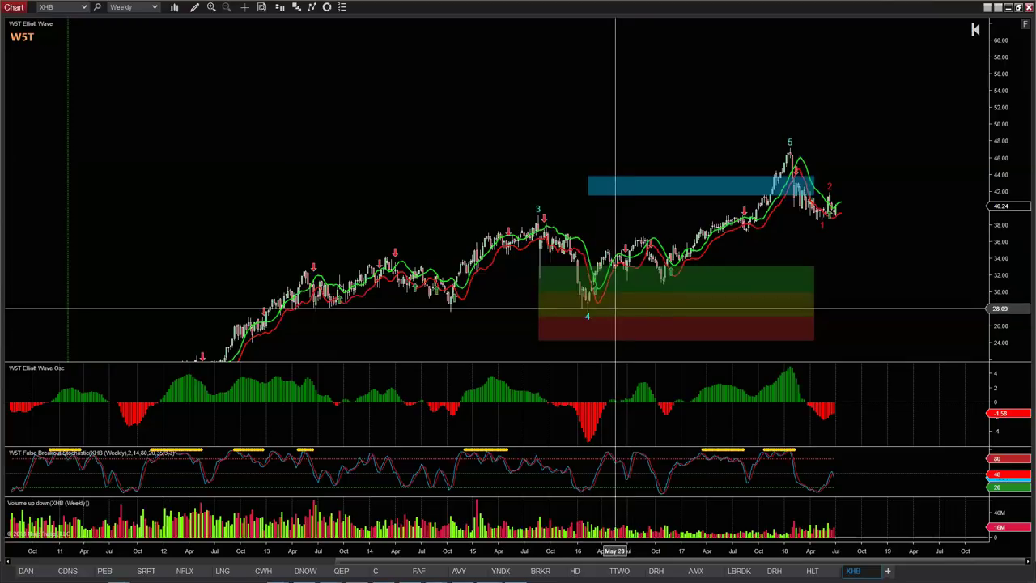
- Delete the 2016 wave 4 label so the count redraws, then zoom into the most recent years
click(587, 317)
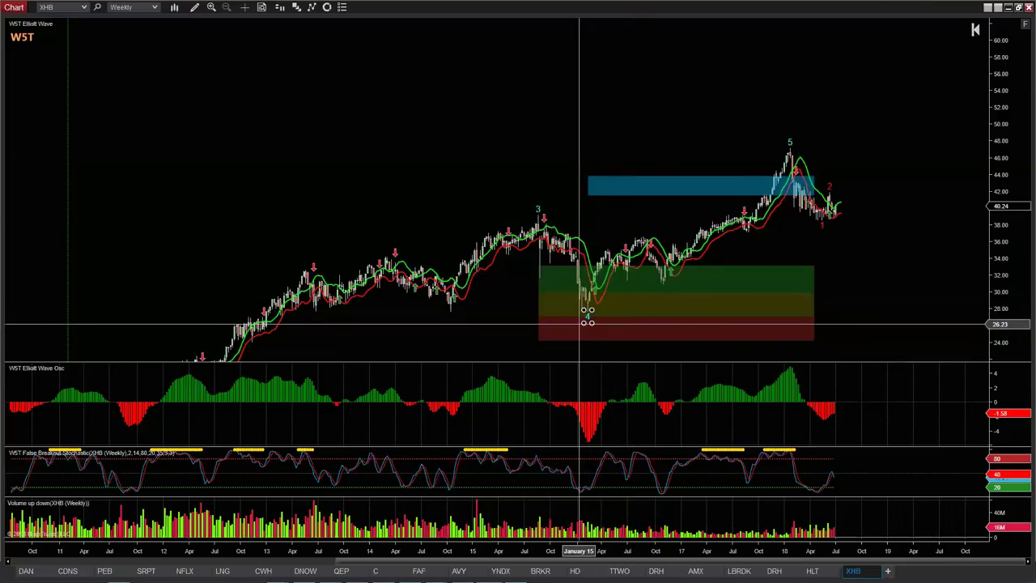
key(Delete)
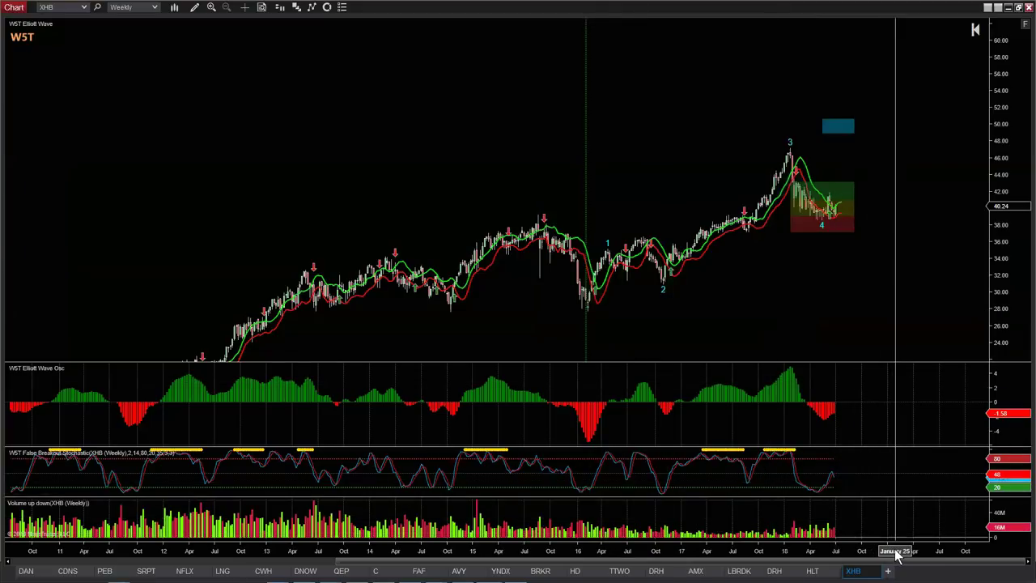
drag(872, 555, 654, 555)
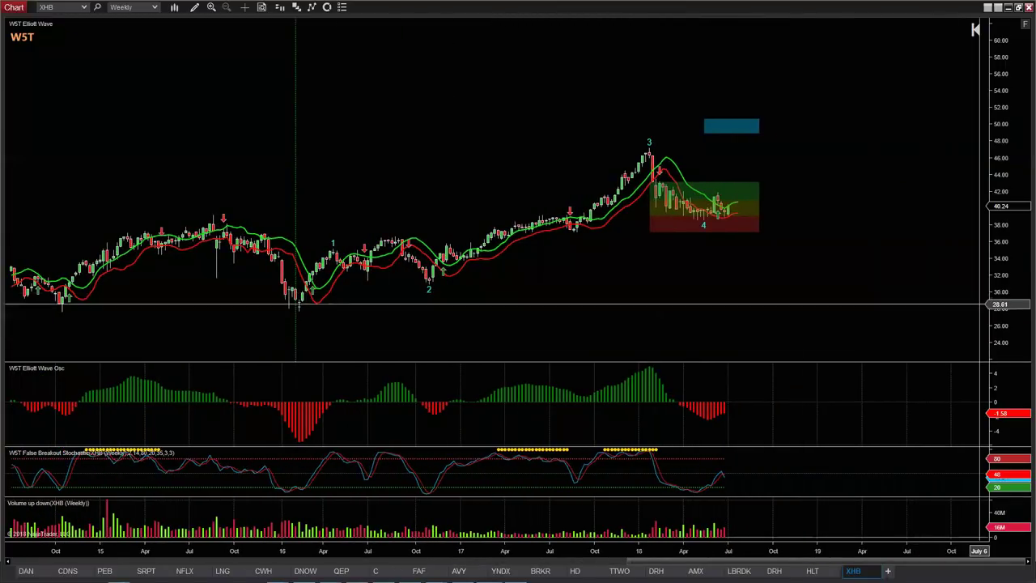
drag(995, 315, 994, 267)
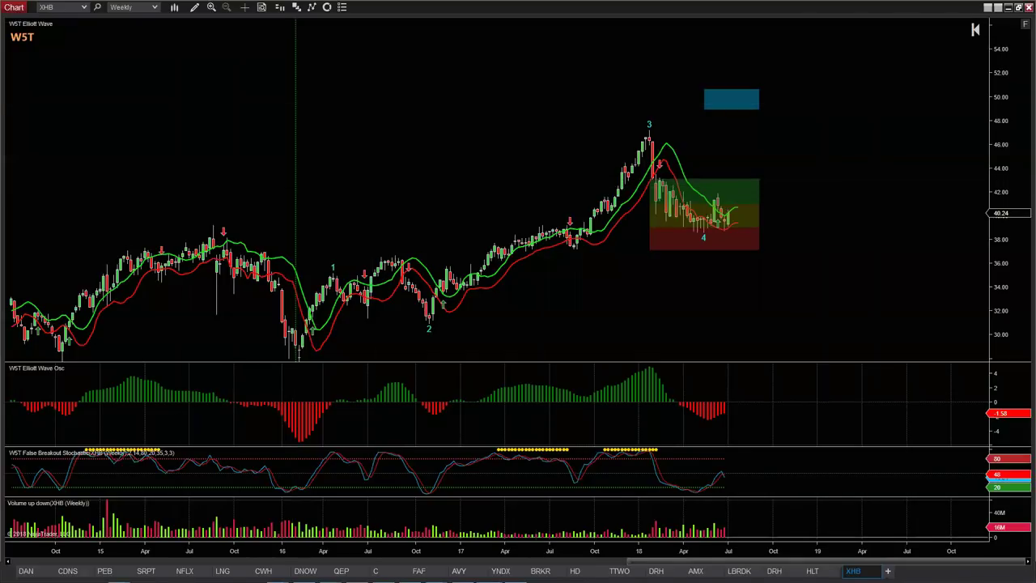
click(194, 8)
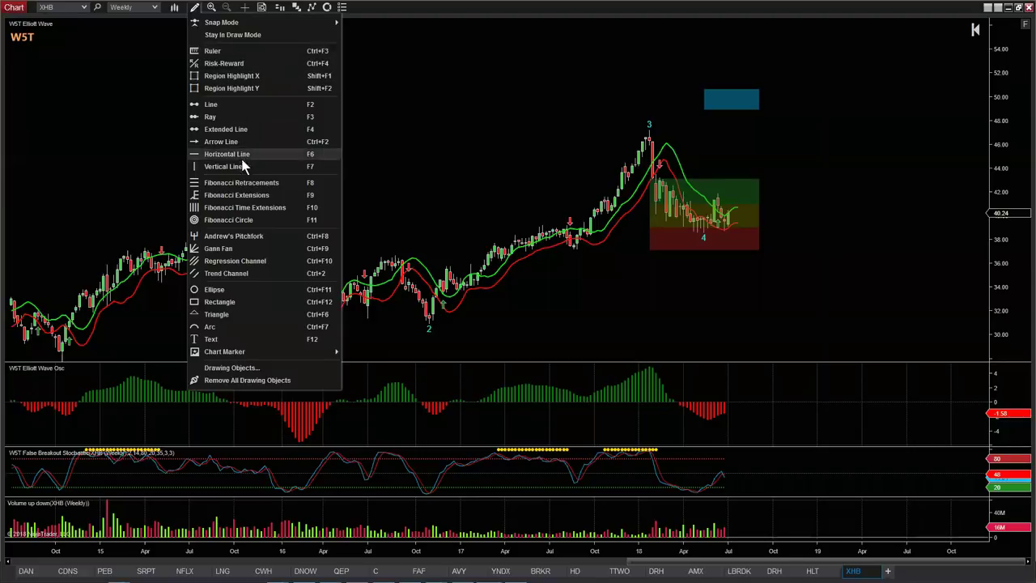
- Draw a Fibonacci extension on XHB from the wave 4 low up to the 42.09 high
click(240, 200)
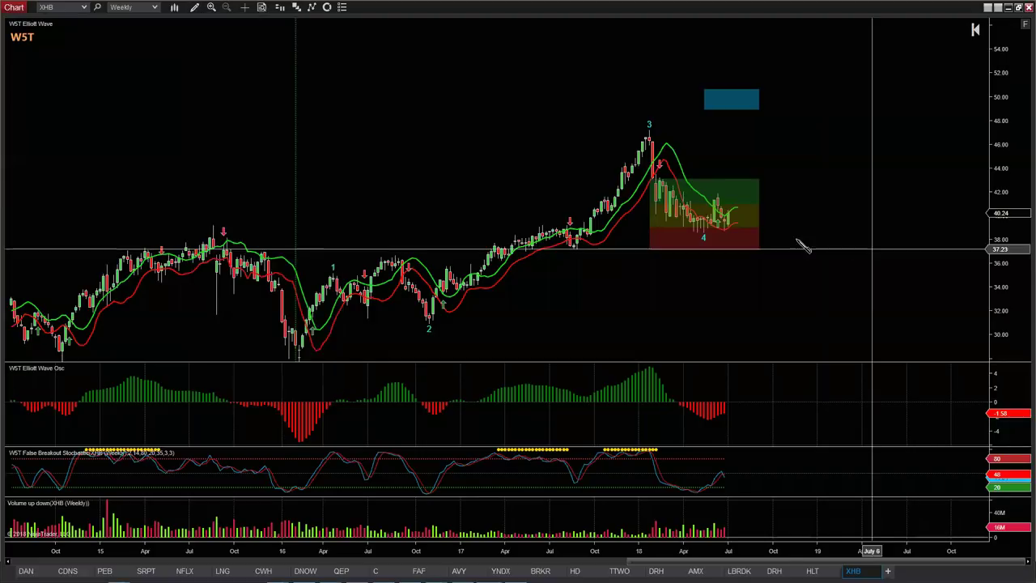
click(724, 235)
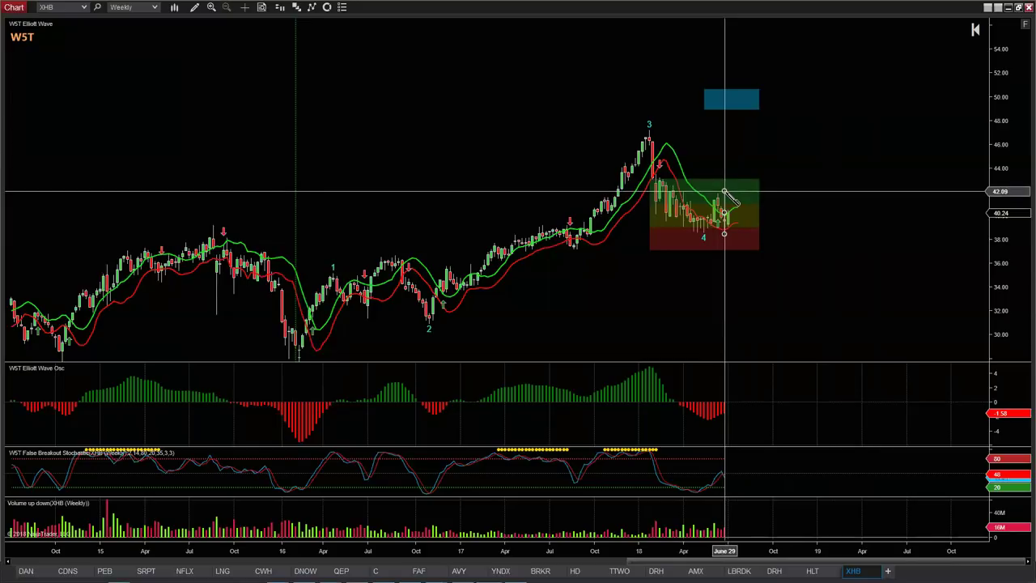
click(725, 192)
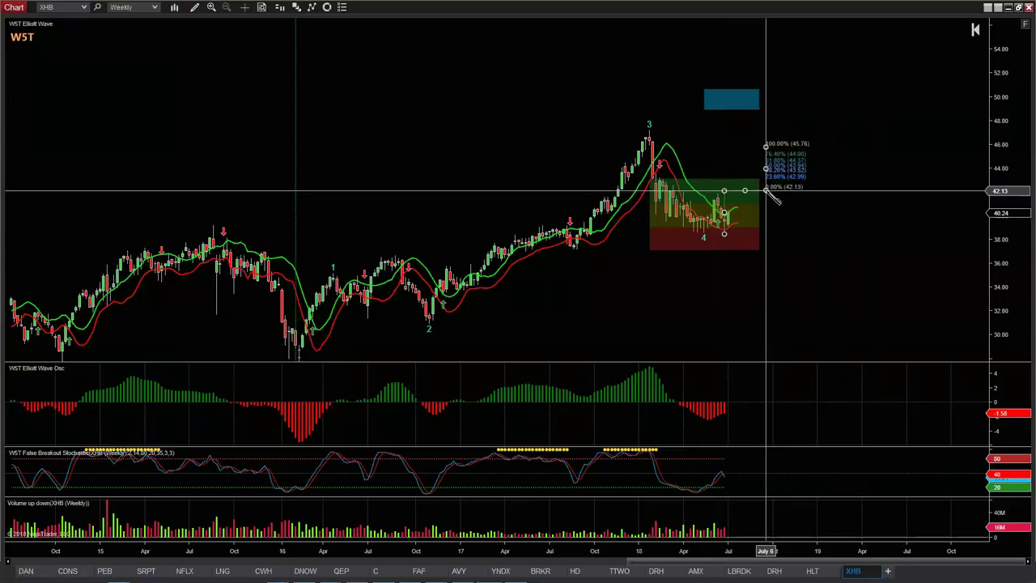
right_click(767, 191)
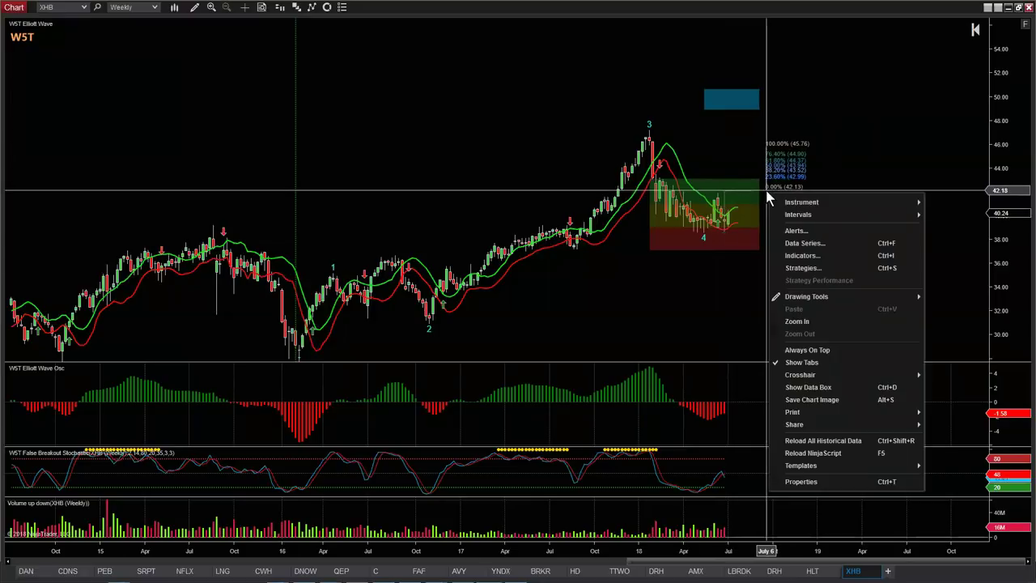
click(726, 212)
right_click(725, 212)
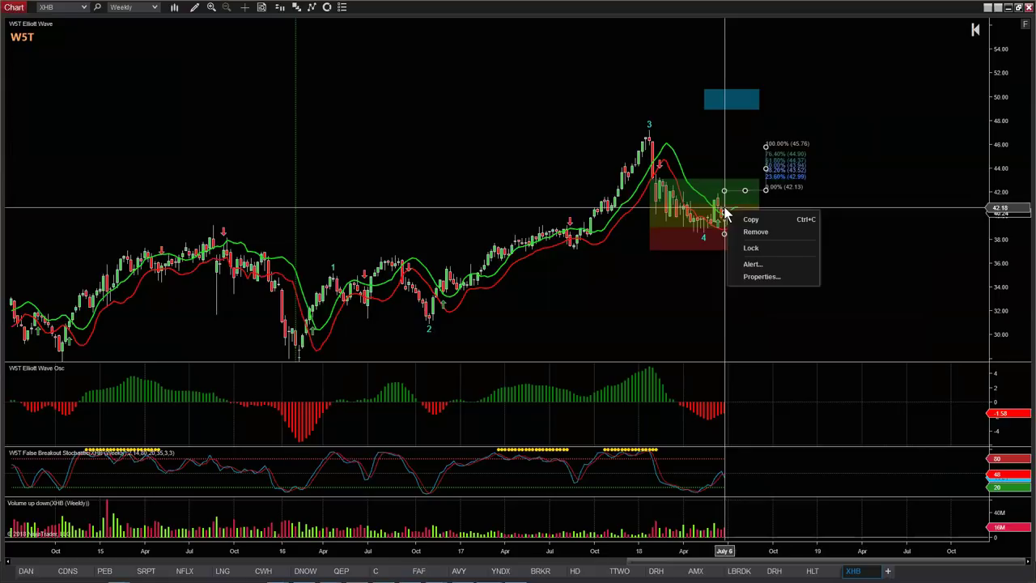
- Load and apply the 'RR with 2%' template to the Fibonacci extension, giving 50–200% levels
double_click(724, 209)
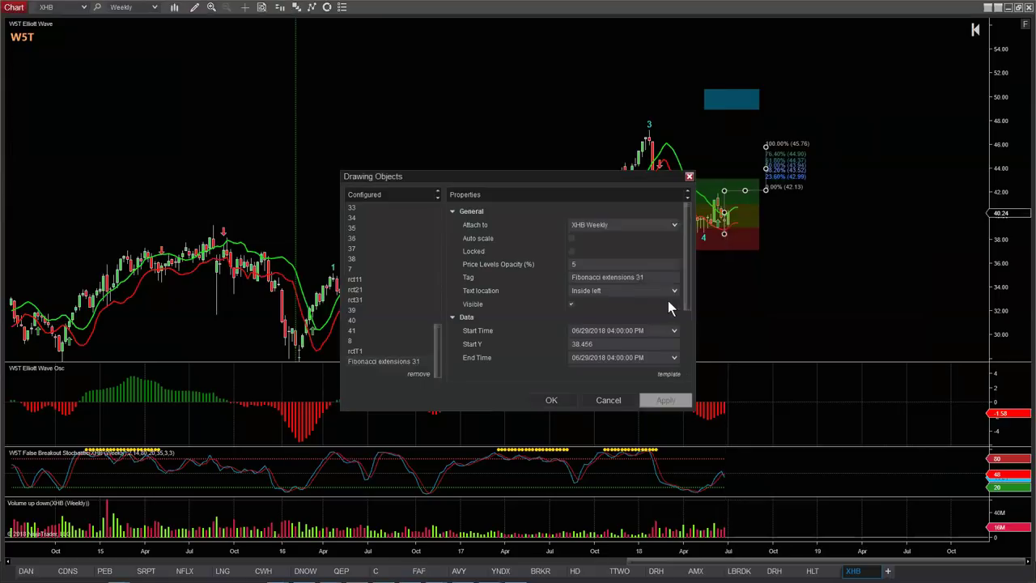
scroll(546, 257, down, 1)
mouse_move(664, 374)
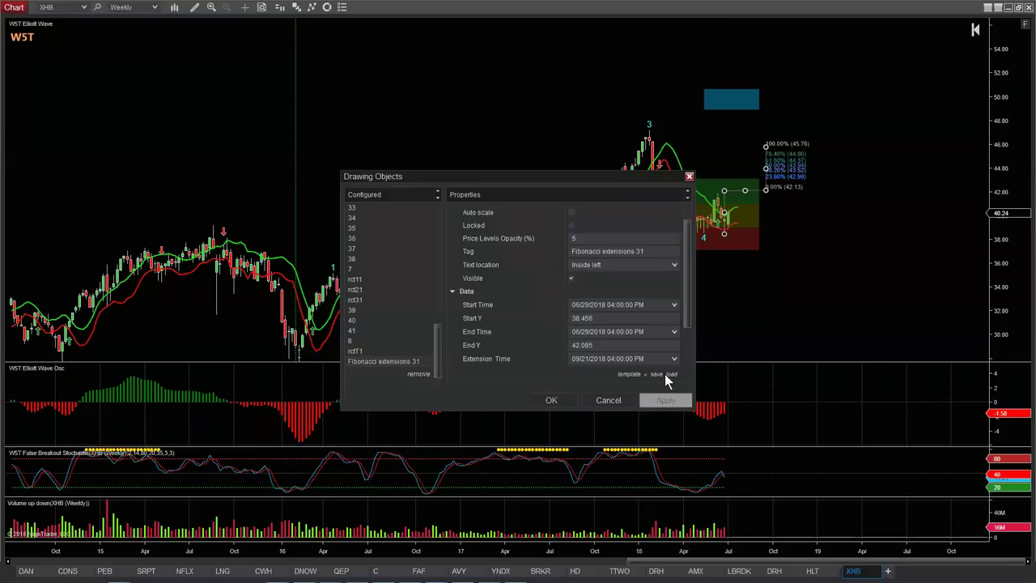
click(670, 374)
click(425, 241)
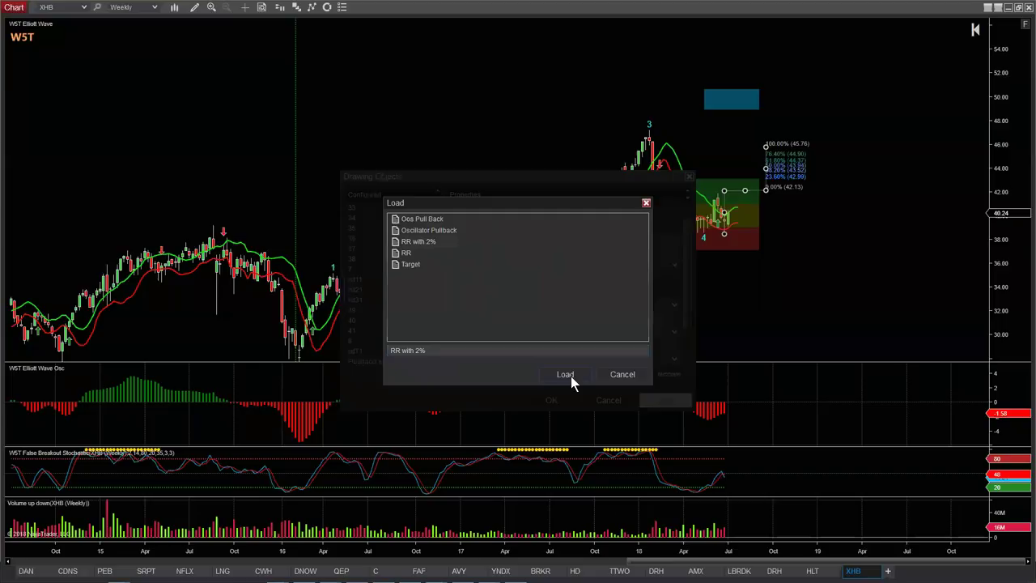
click(566, 374)
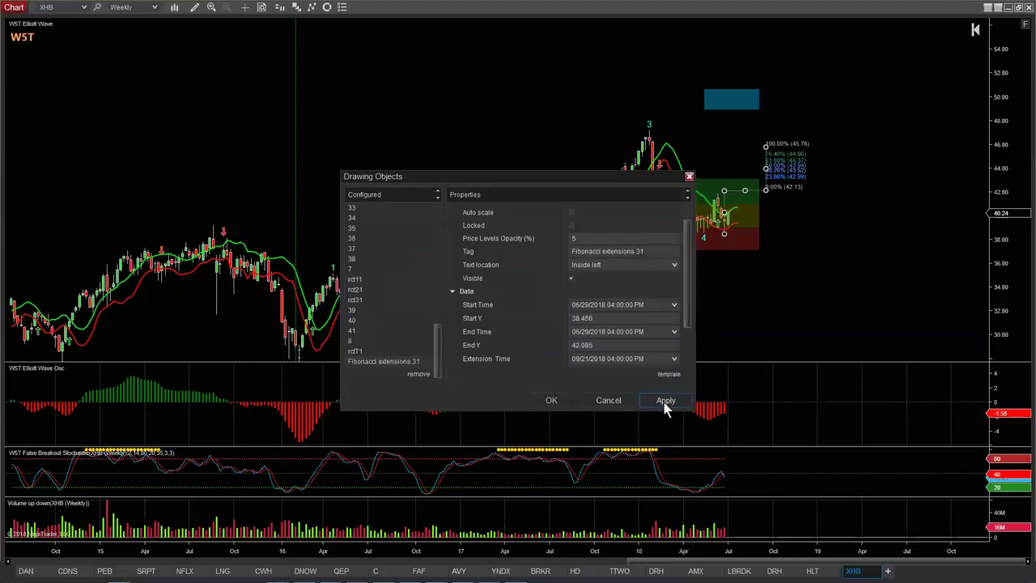
click(664, 402)
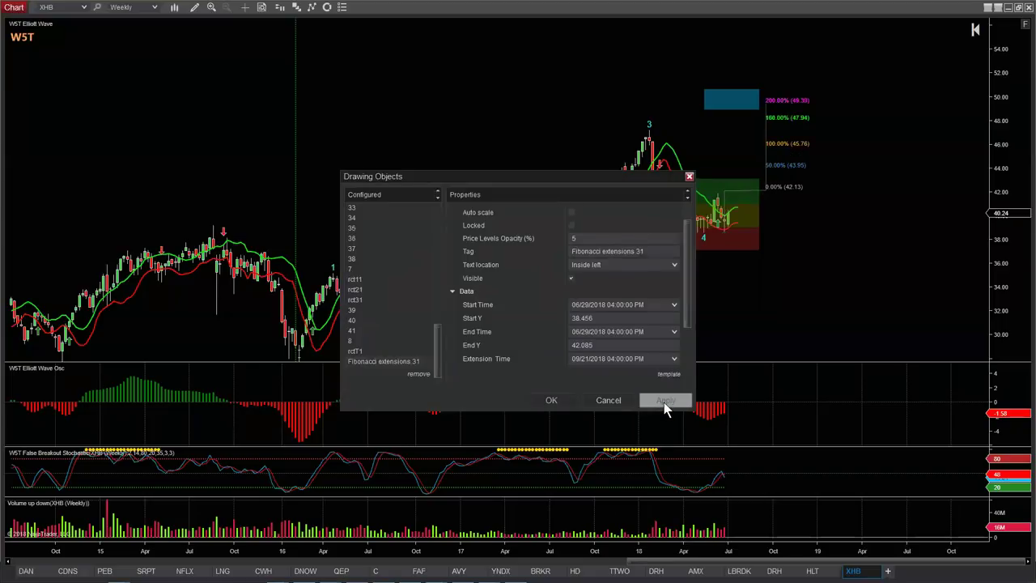
click(551, 400)
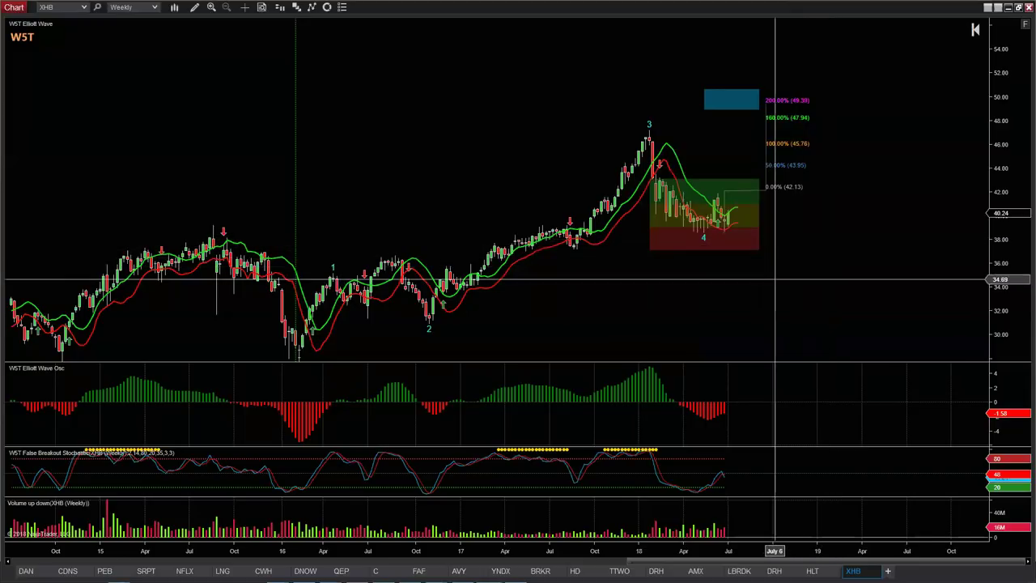
drag(775, 280, 802, 280)
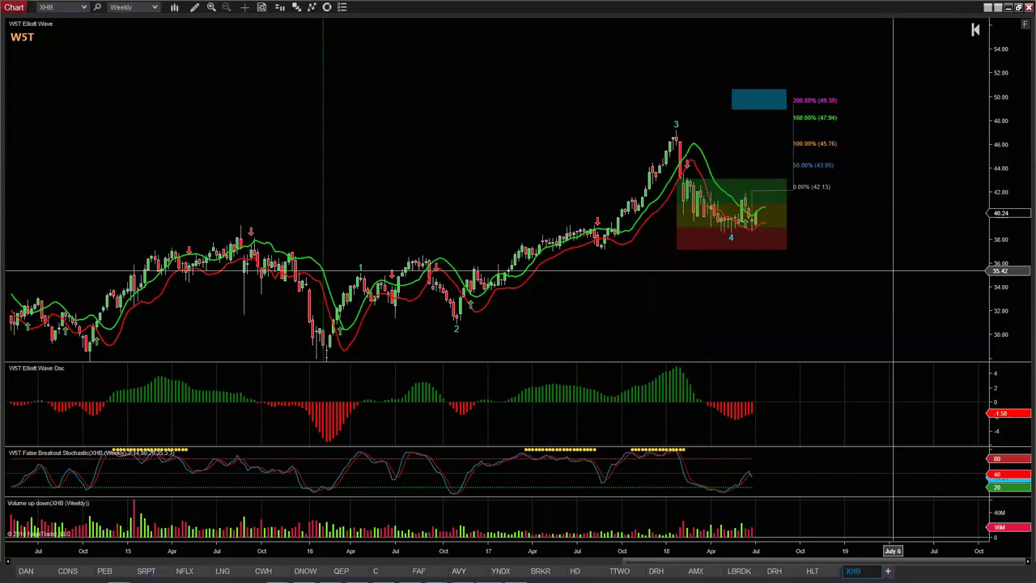
- Compress the XHB price scale and pan slightly so all Fibonacci targets fit
drag(1001, 266, 1004, 258)
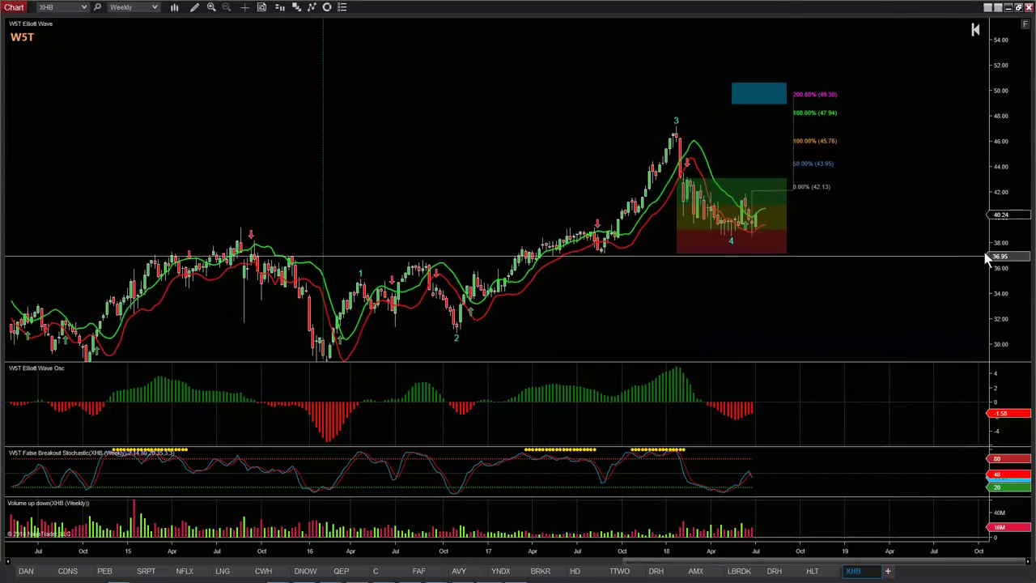
drag(744, 315, 750, 315)
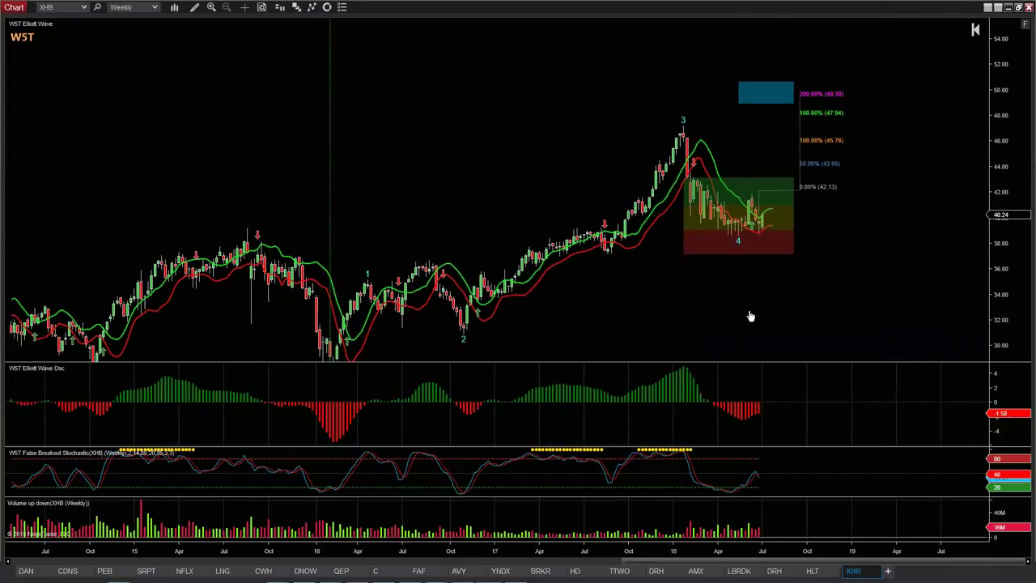
drag(1000, 110, 1000, 130)
drag(864, 279, 856, 280)
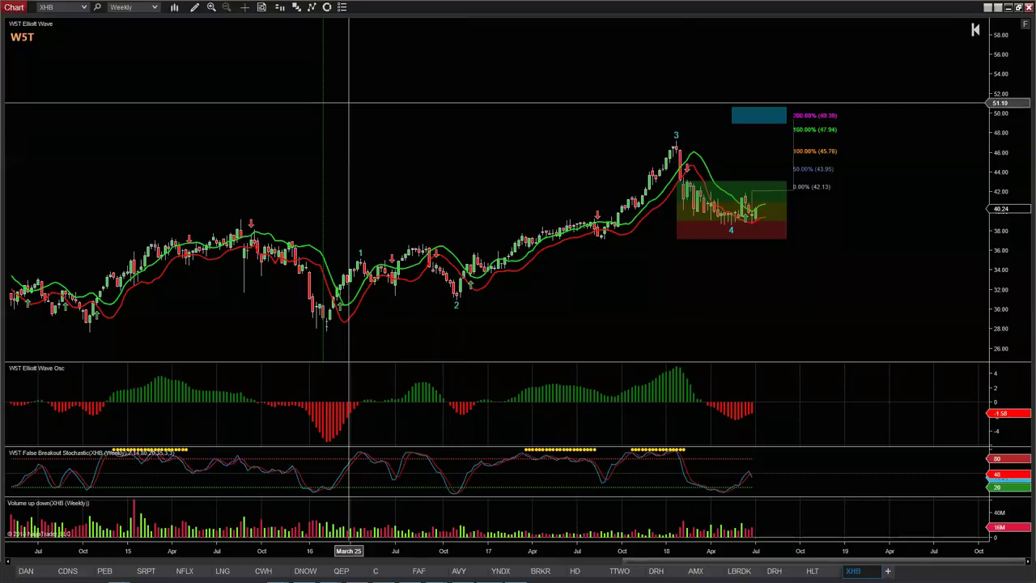
- Replace XHB with NVDA on the W5T weekly chart
click(55, 8)
text(NVDA)
key(Return)
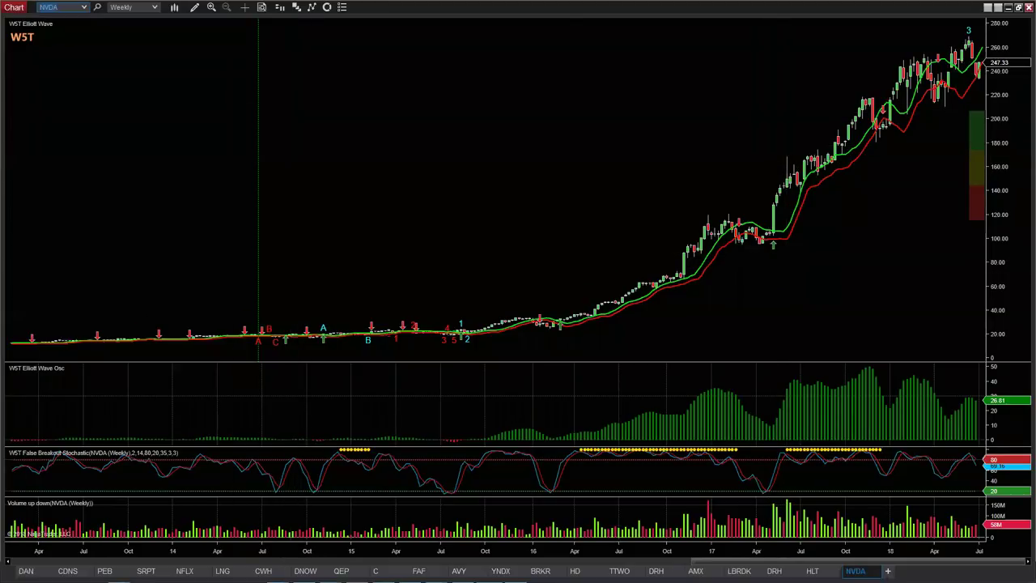
- Switch NVDA to daily bars spanning August 2017–July 2018, then click a bar to anchor the wave count
click(155, 8)
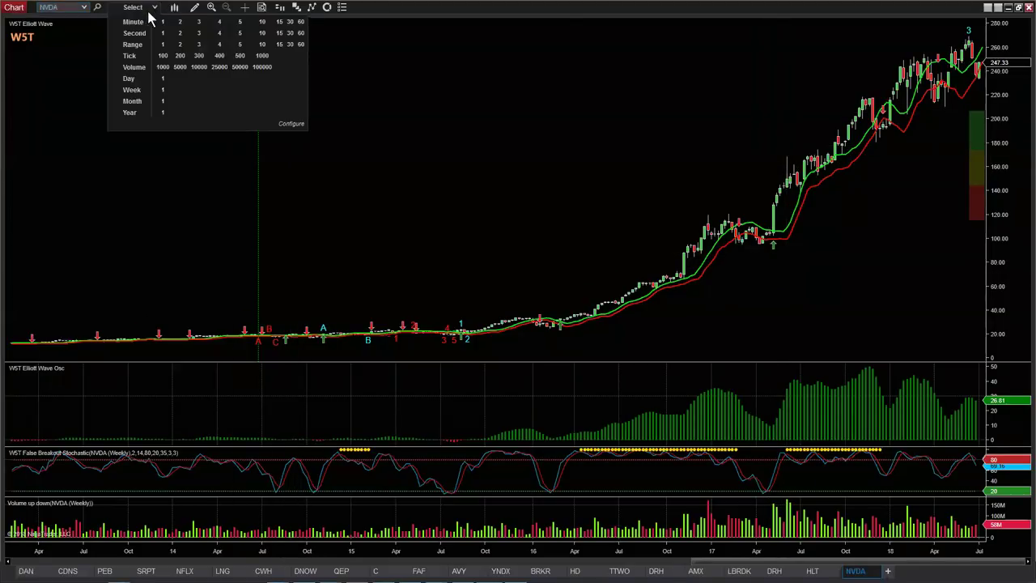
click(162, 78)
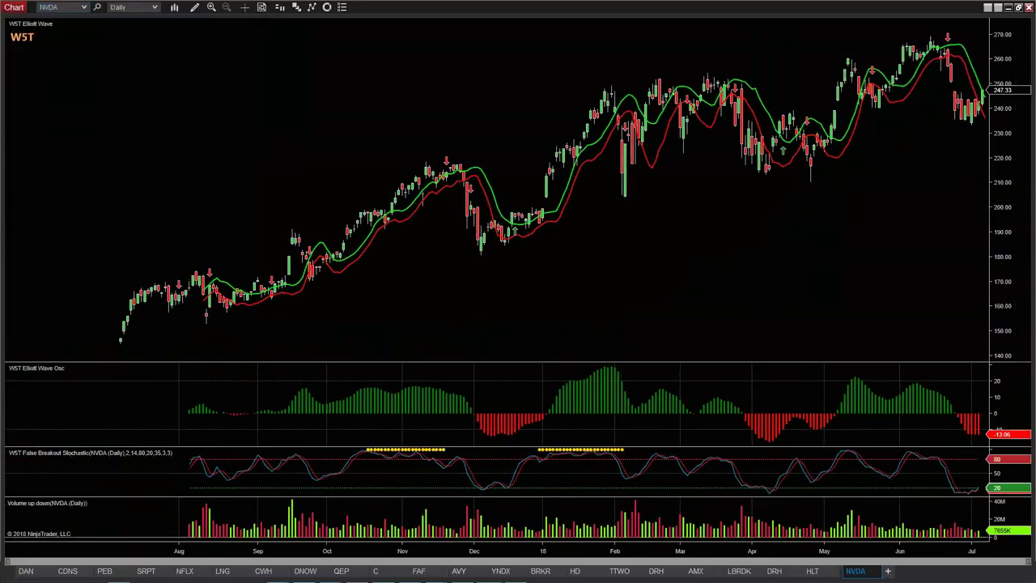
drag(964, 551, 874, 550)
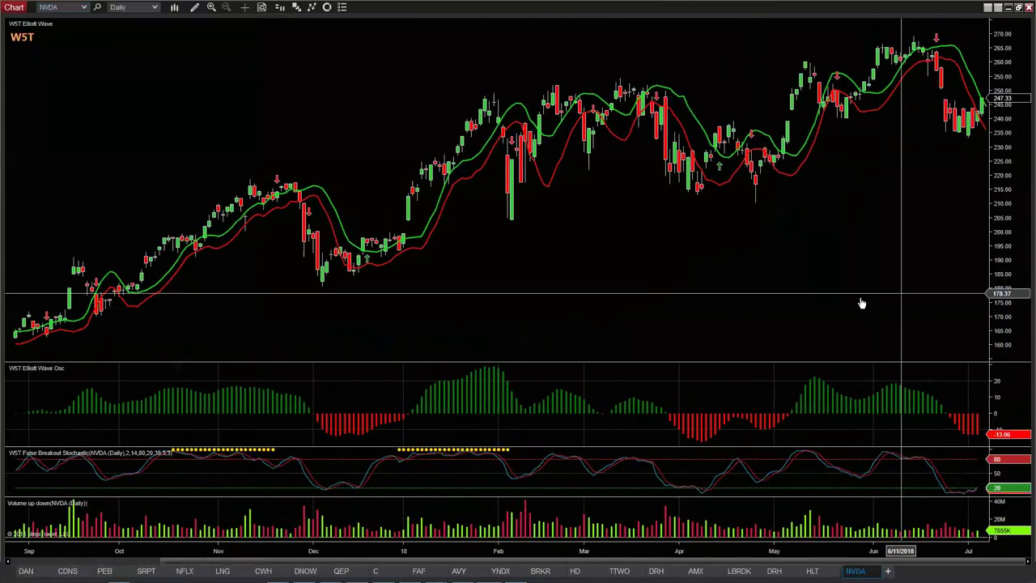
drag(862, 304, 772, 307)
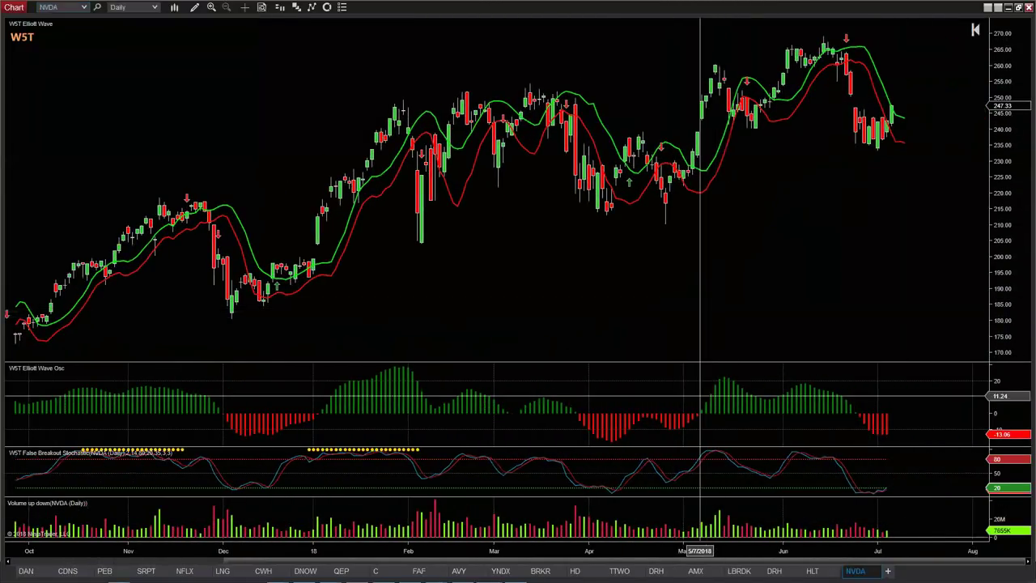
drag(574, 555, 607, 555)
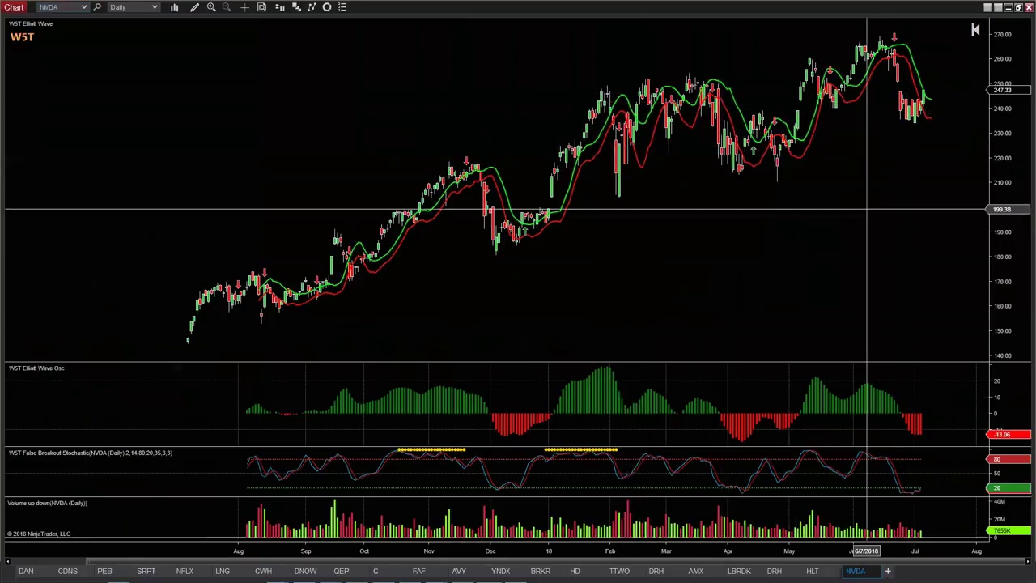
click(496, 266)
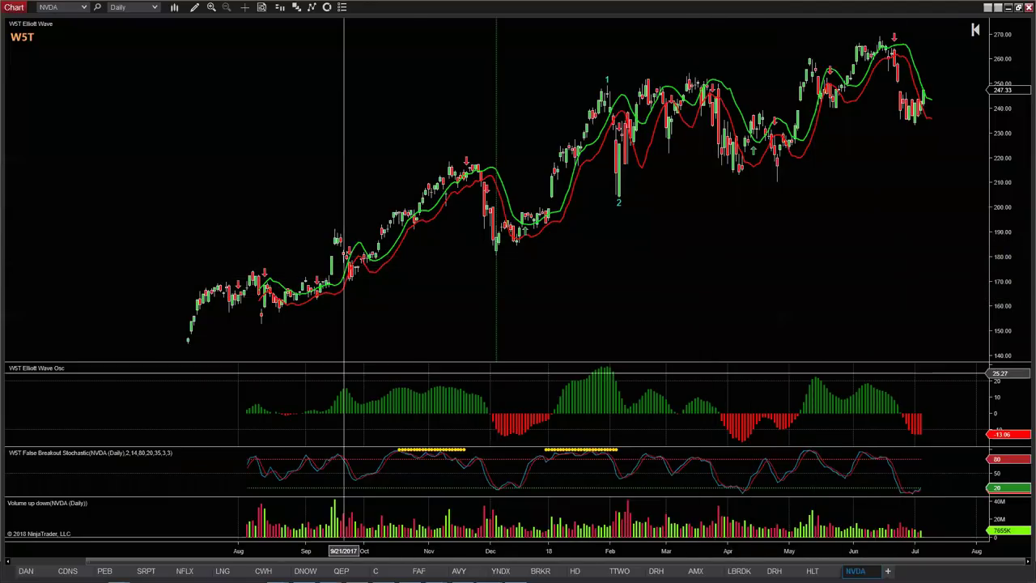
- Move the W5T wave anchor to the late-April 2018 low so waves 1–5 appear
click(188, 344)
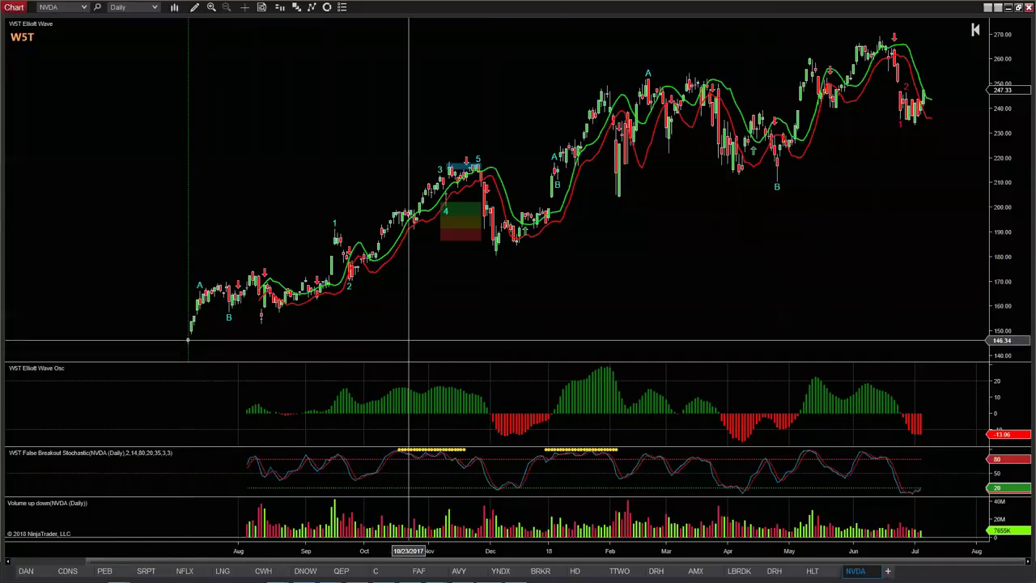
click(496, 260)
click(778, 194)
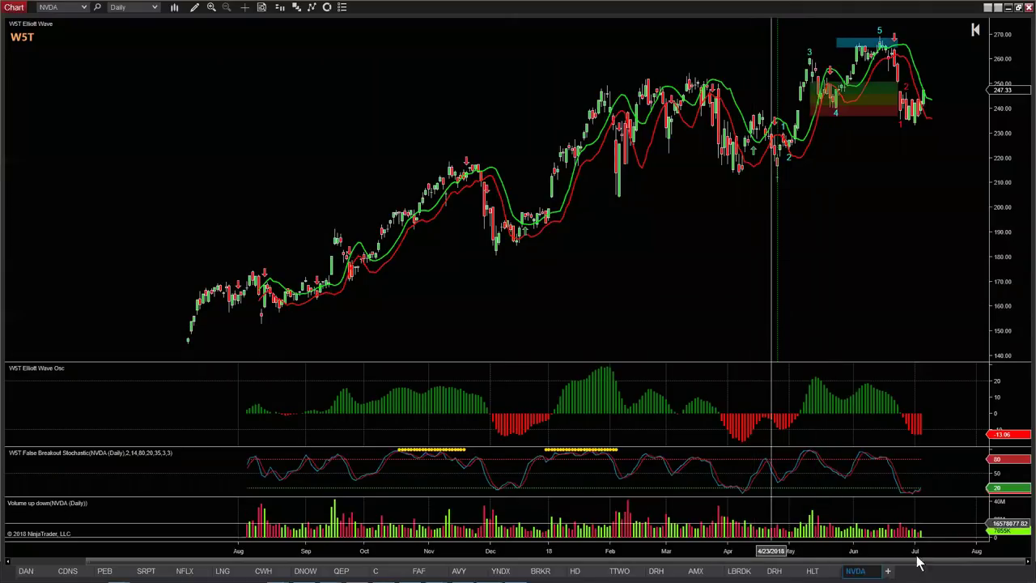
- Compress the time axis and widen the price range to bring February into view
drag(935, 550, 318, 551)
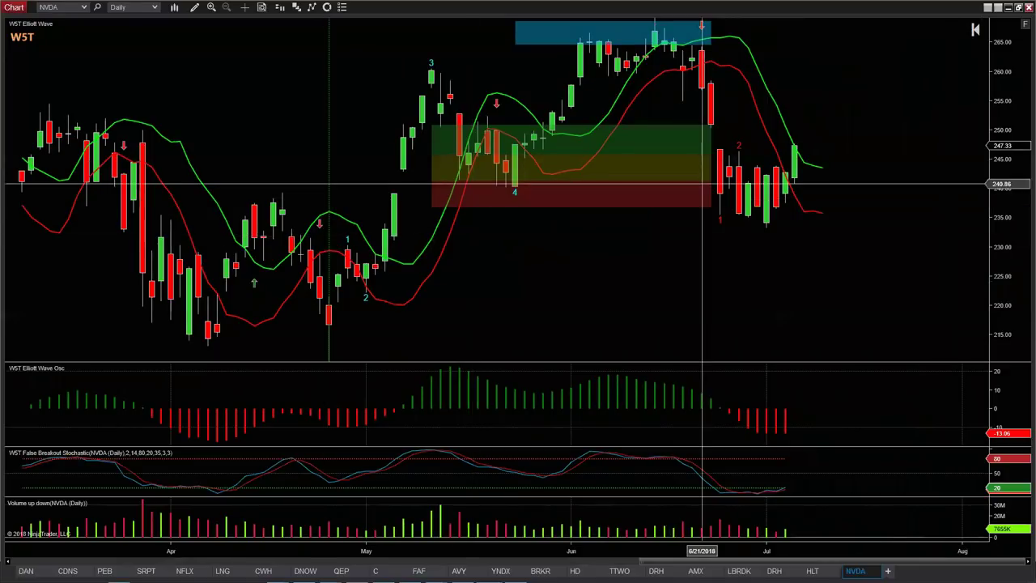
drag(1018, 132, 1011, 123)
scroll(598, 307, up, 5)
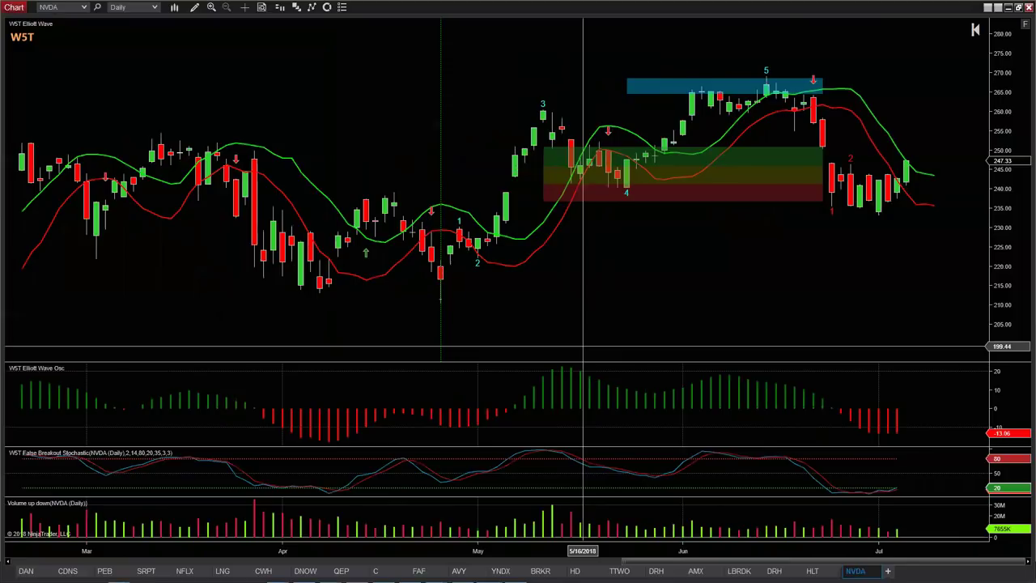
drag(389, 555, 456, 554)
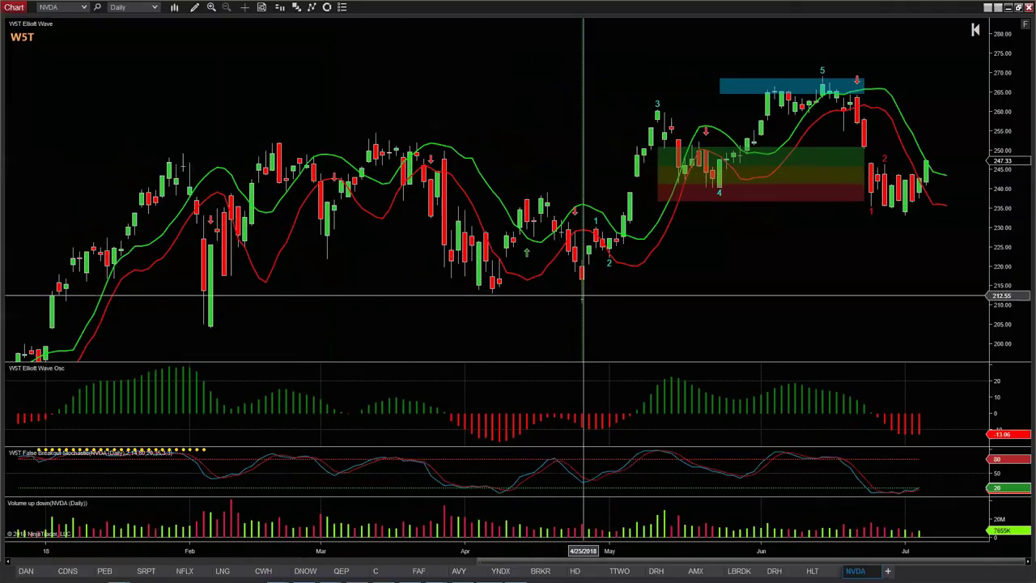
click(195, 7)
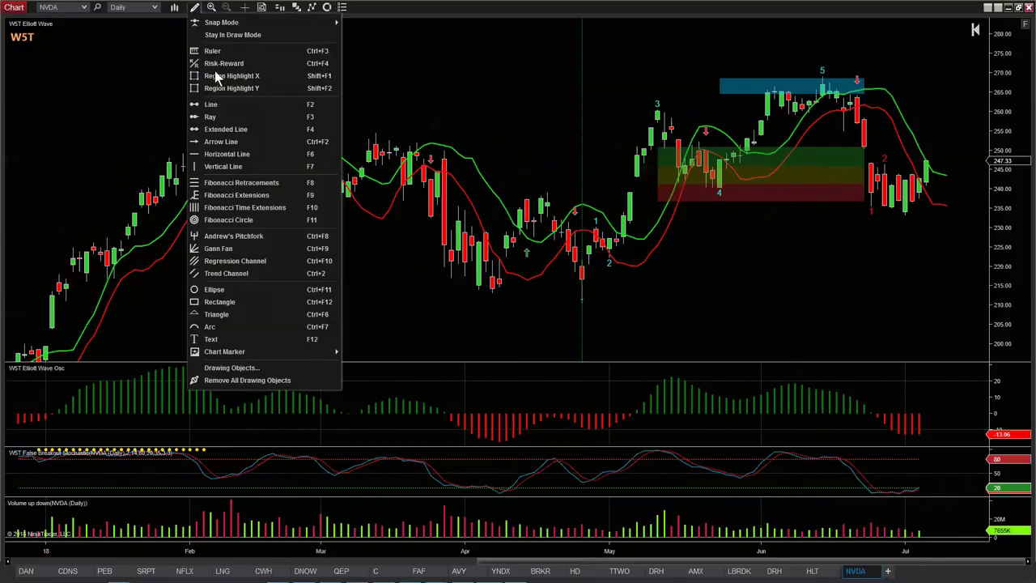
- Draw a blue arrow line along the early-April lows and a horizontal line at 210.88
click(219, 144)
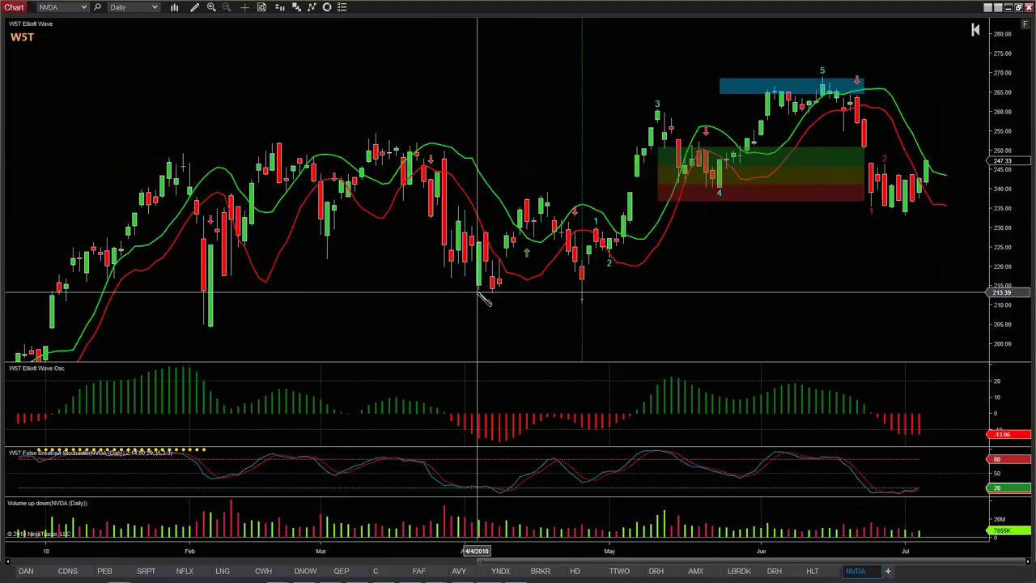
drag(472, 293, 652, 293)
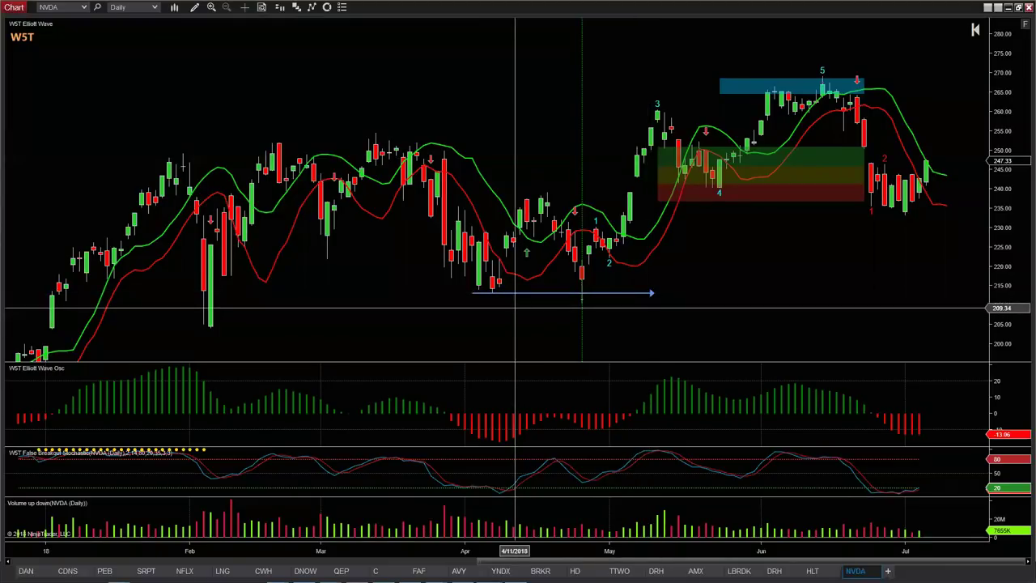
click(195, 8)
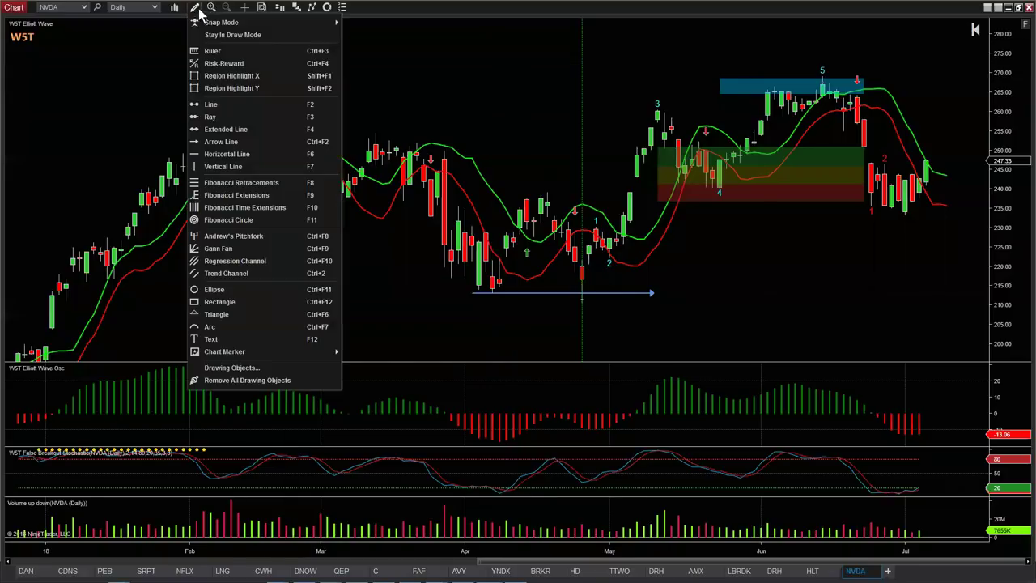
click(239, 158)
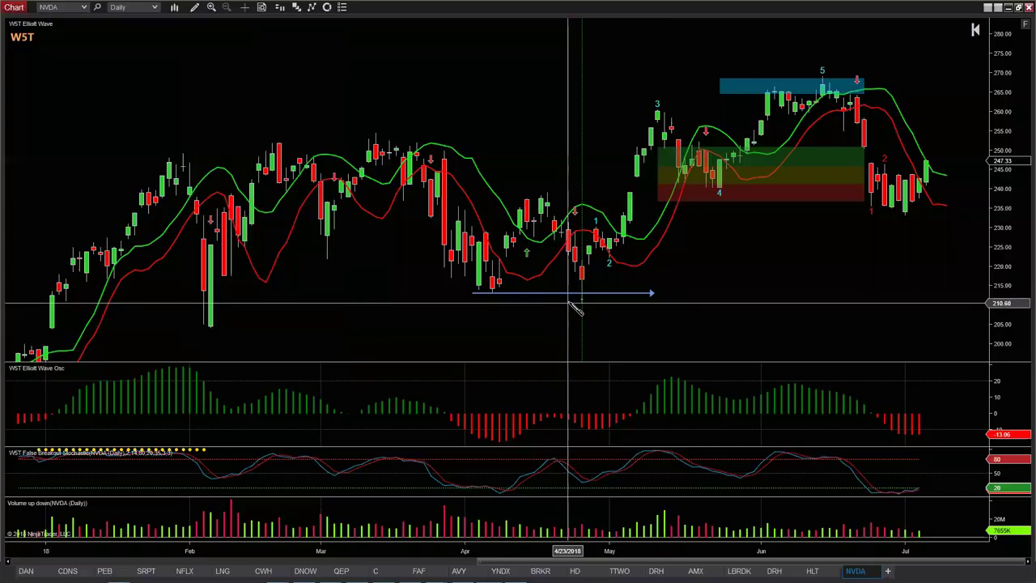
click(578, 301)
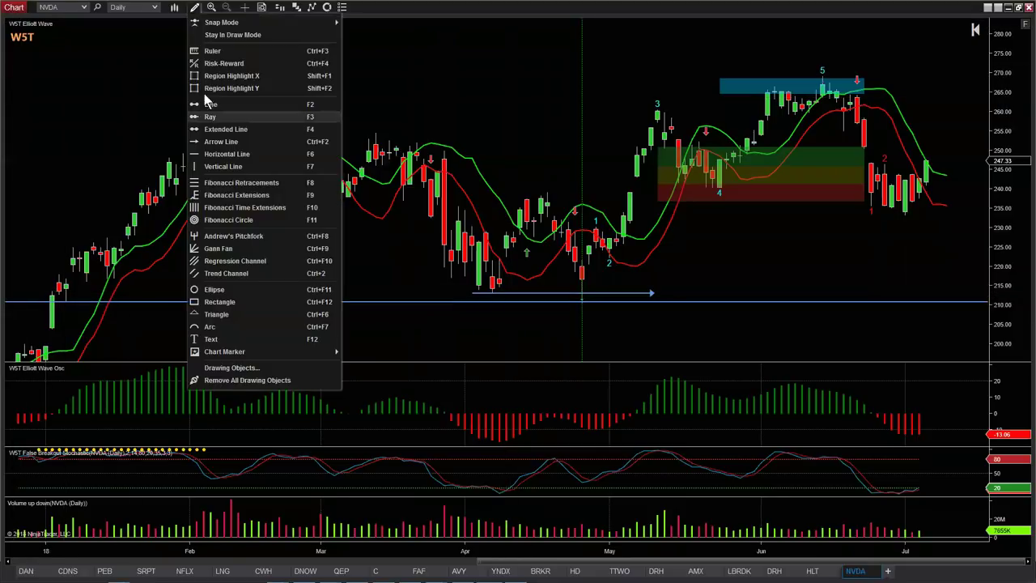
- Draw a second arrow line at the mid-April high, then zoom to April–July
click(212, 143)
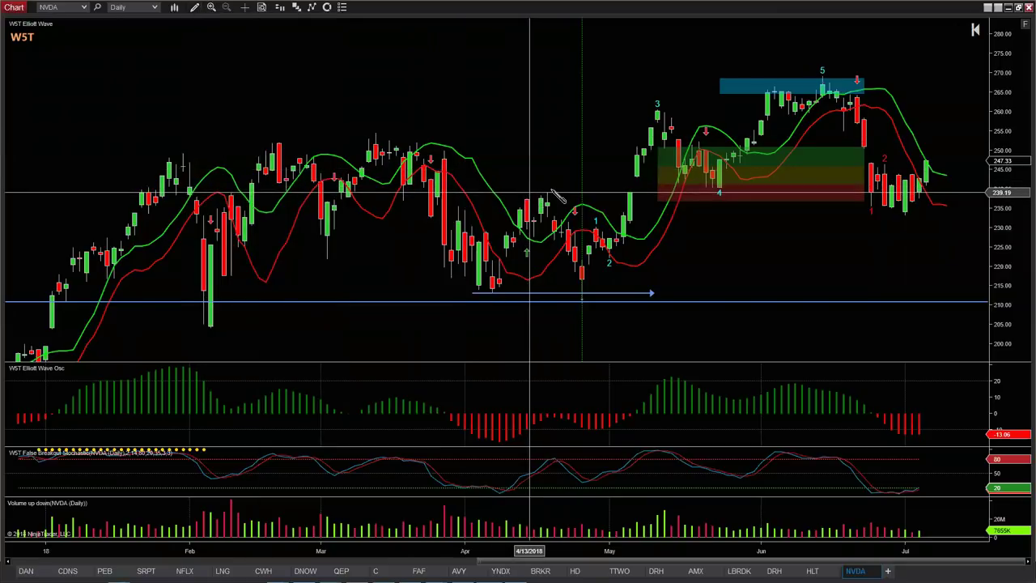
click(527, 192)
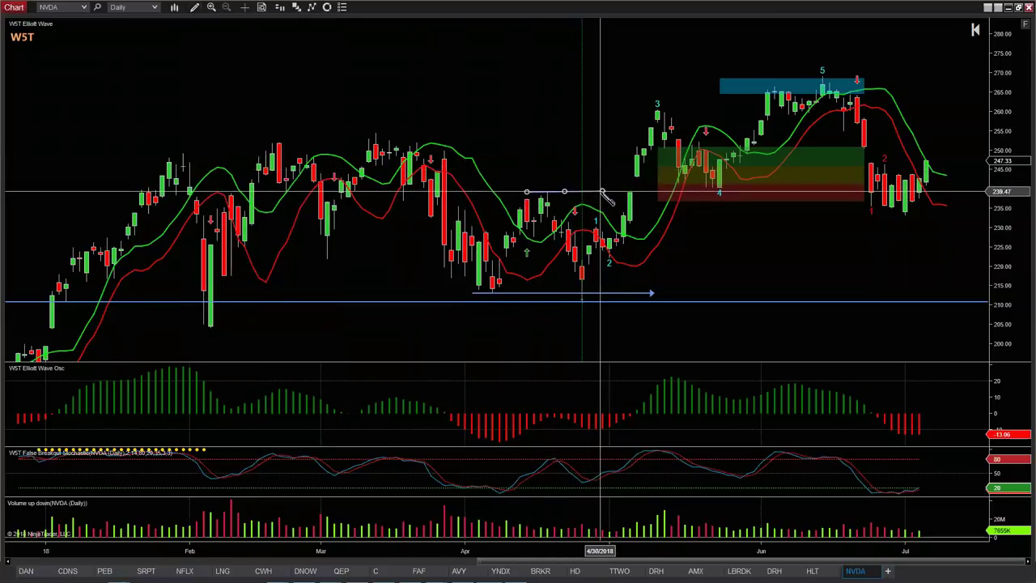
click(601, 192)
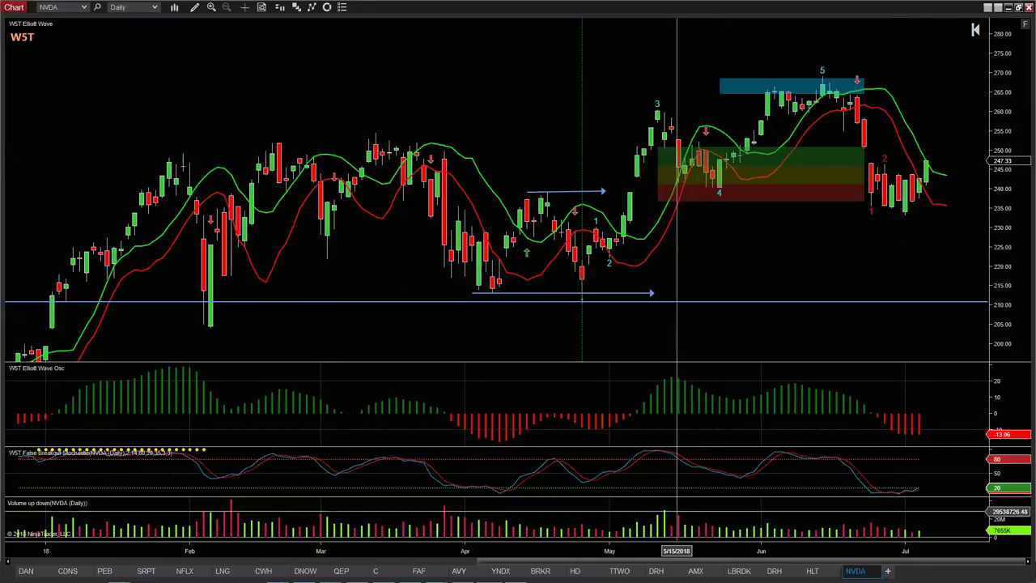
drag(836, 551, 603, 551)
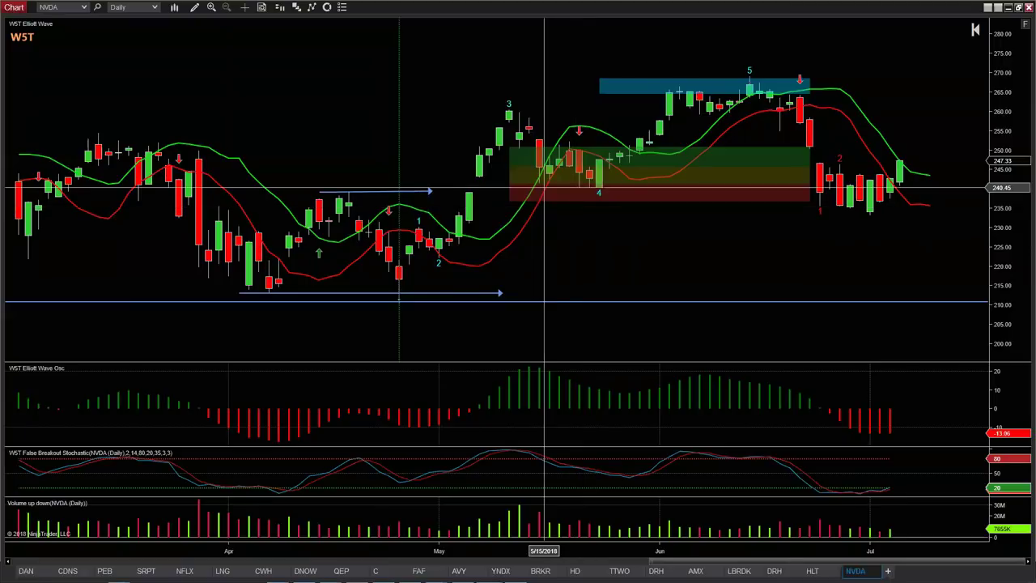
- Keep daily bars, stretch the candles vertically, and leave empty space after the last bar
click(127, 13)
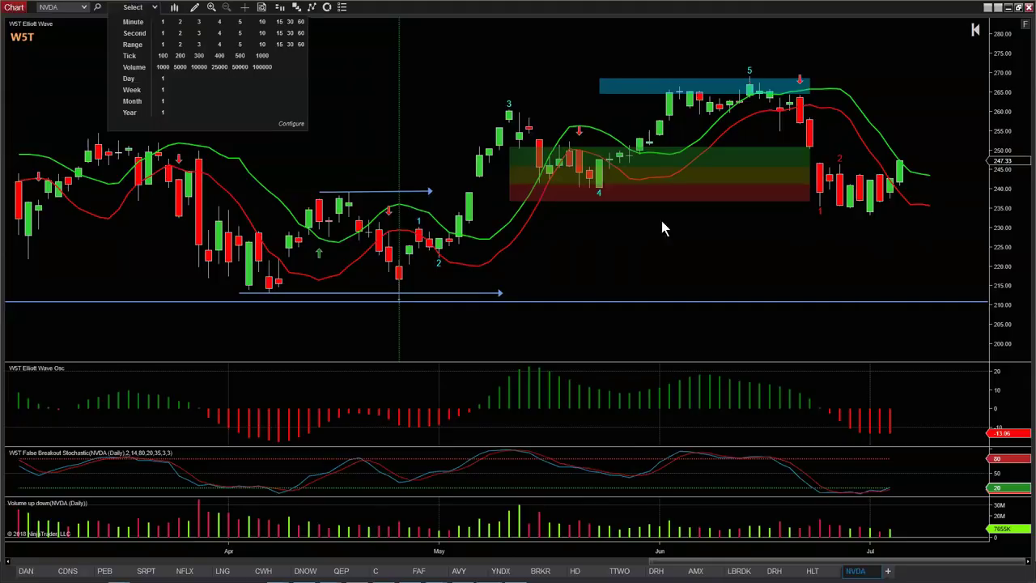
click(635, 257)
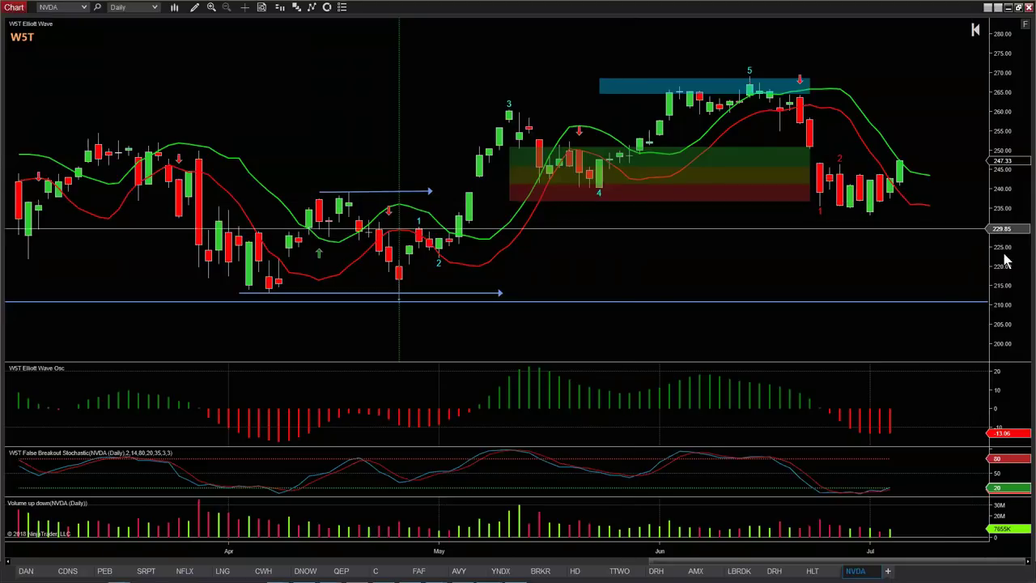
drag(1000, 273, 993, 234)
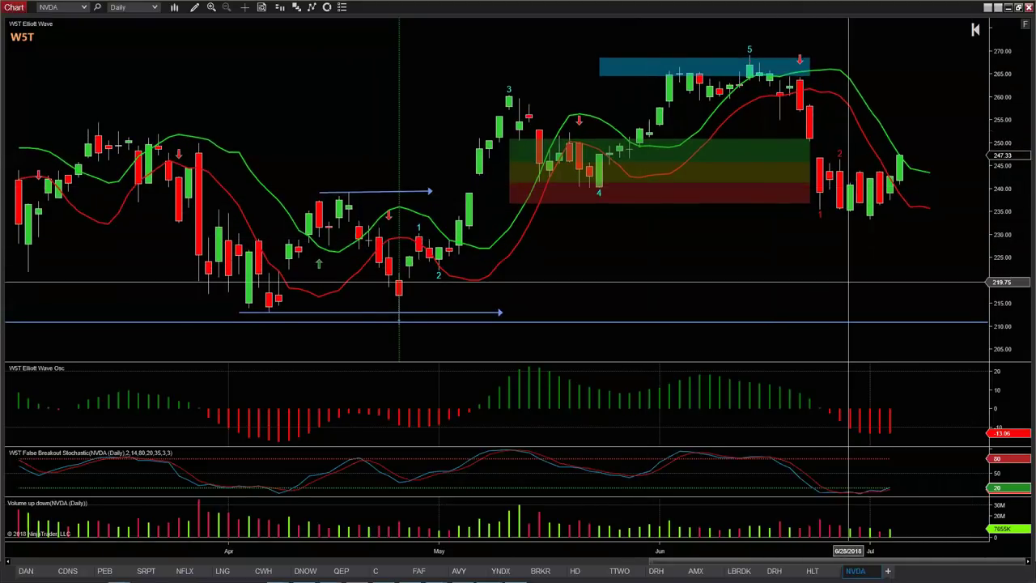
drag(848, 282, 701, 303)
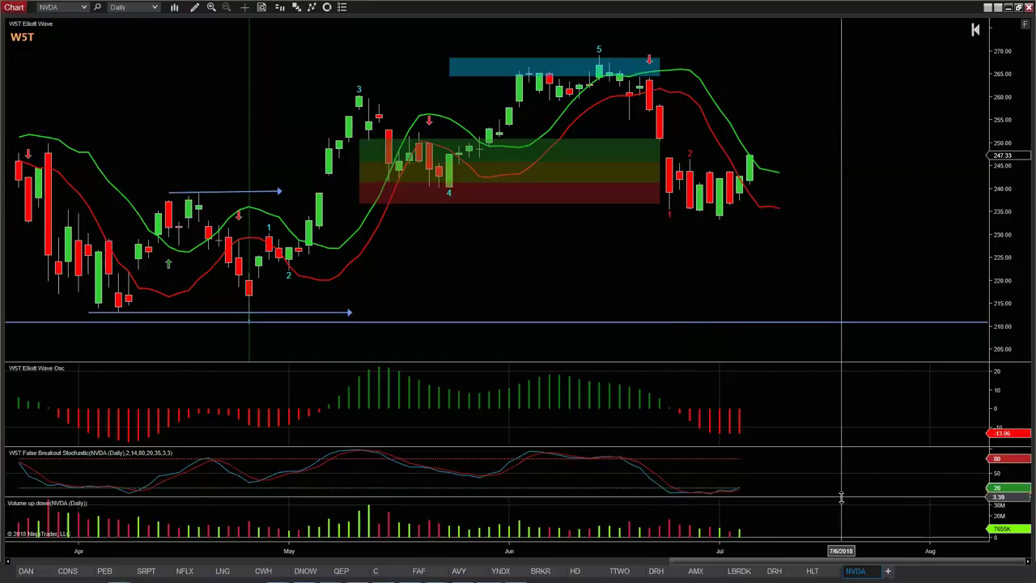
- Remove the stochastic panel and draw an arrow along the falling late-June volume bars
key(Delete)
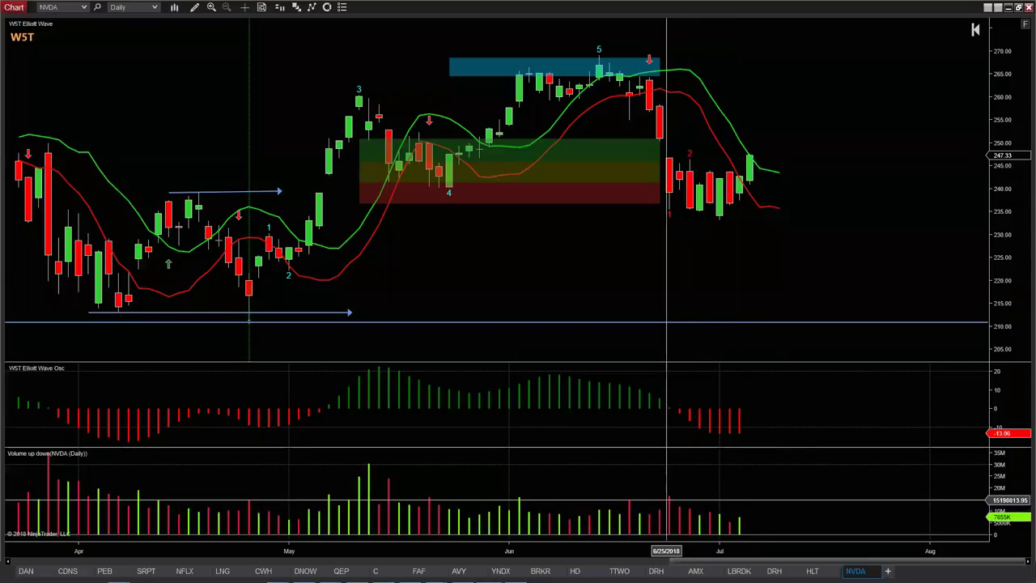
click(194, 8)
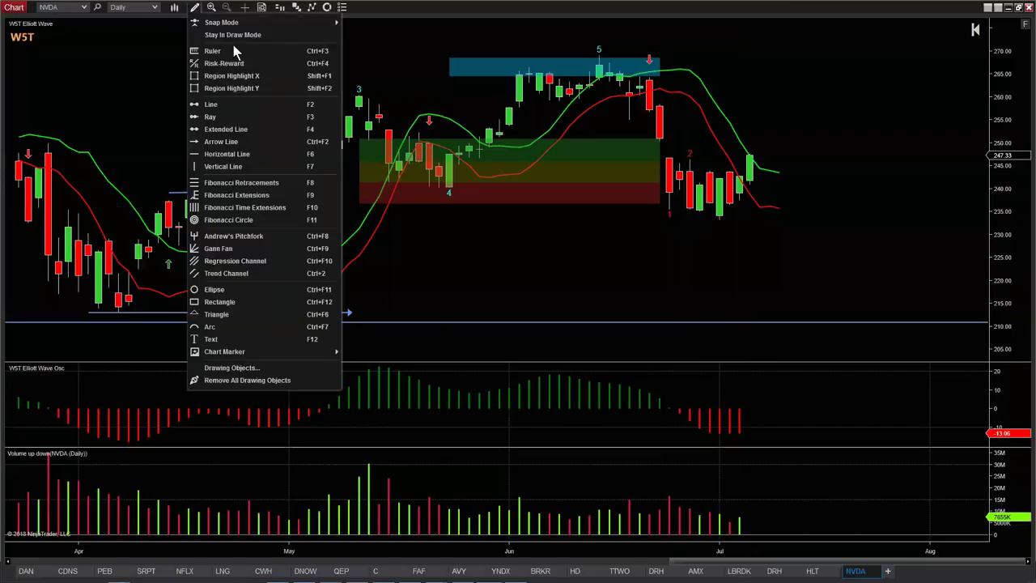
click(225, 141)
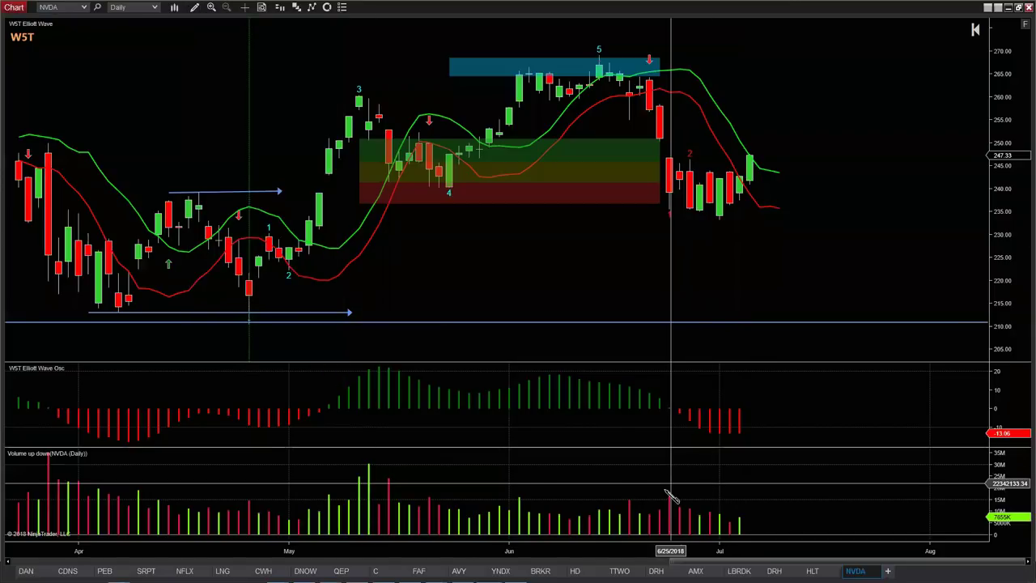
drag(671, 499, 735, 524)
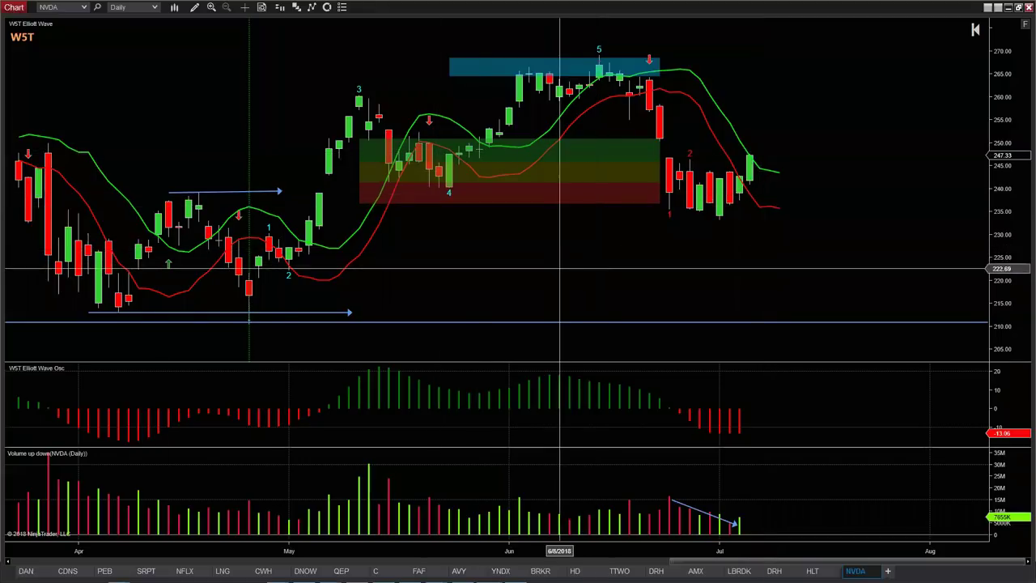
- Expand the W5T False Breakout Stochastic panel back into view
scroll(570, 265, up, 1)
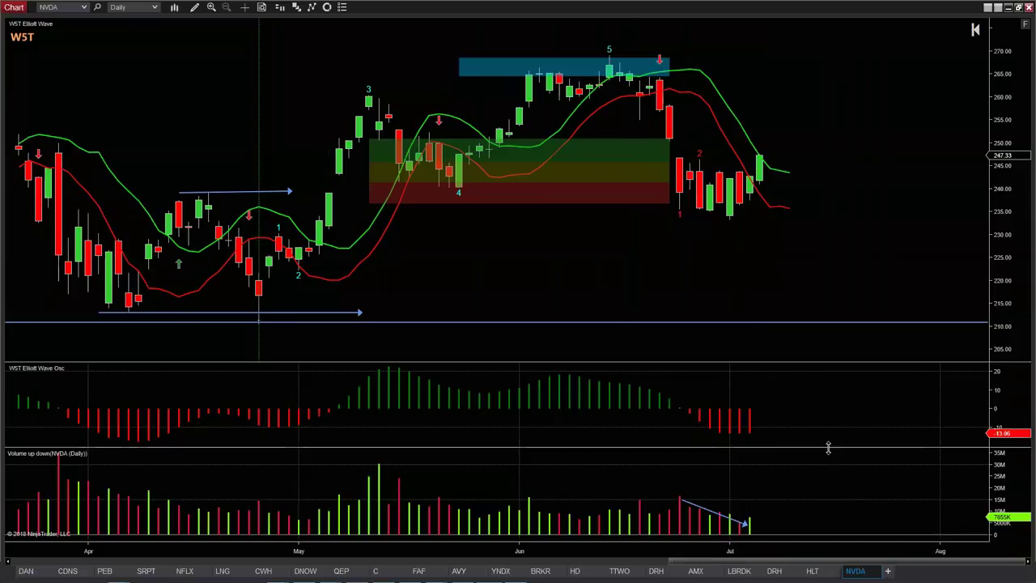
drag(828, 448, 837, 504)
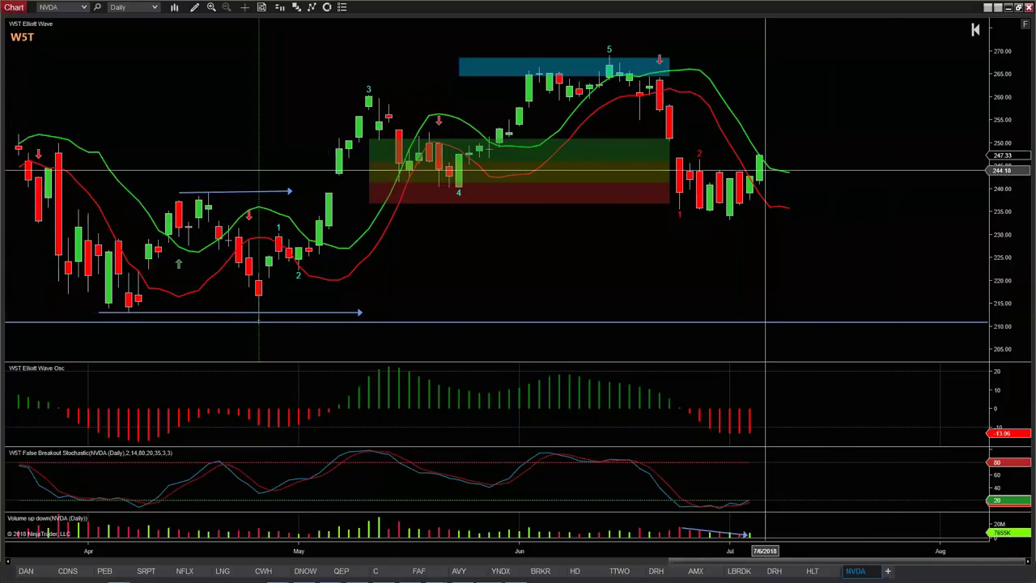
click(62, 8)
- Load OIH on the daily chart and compress the time axis back to November 2017
text(DHI)
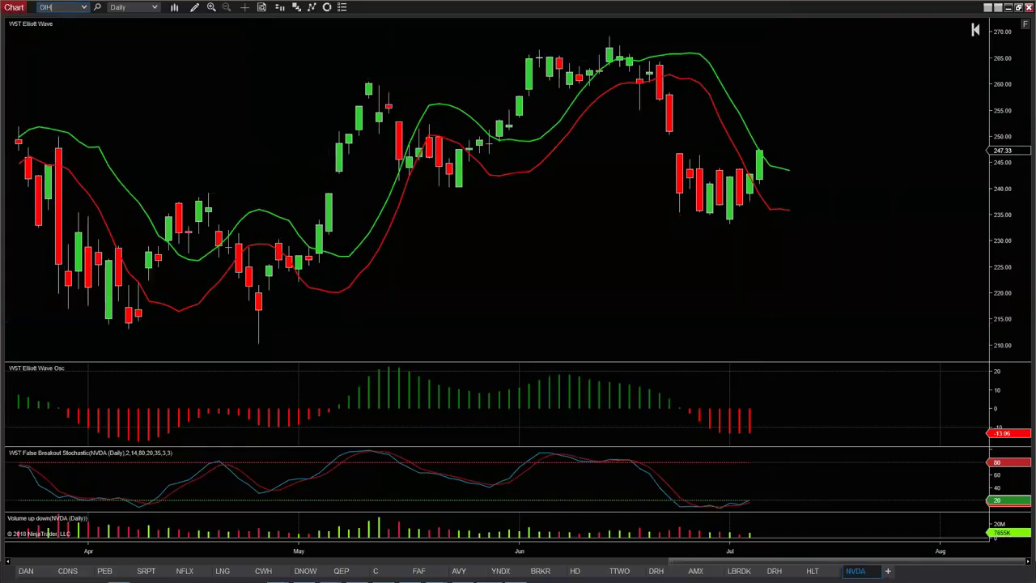
key(Return)
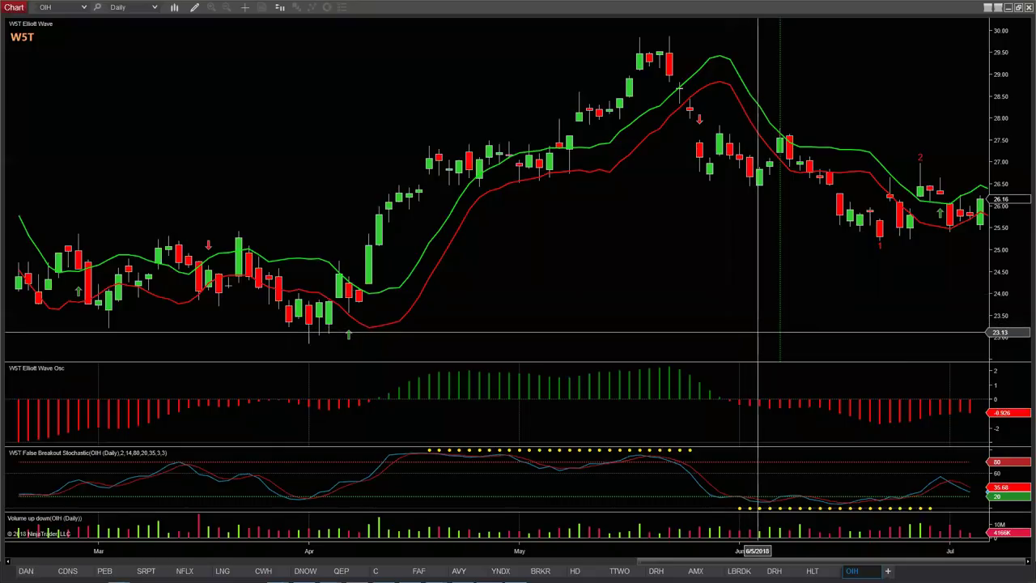
drag(801, 315, 672, 321)
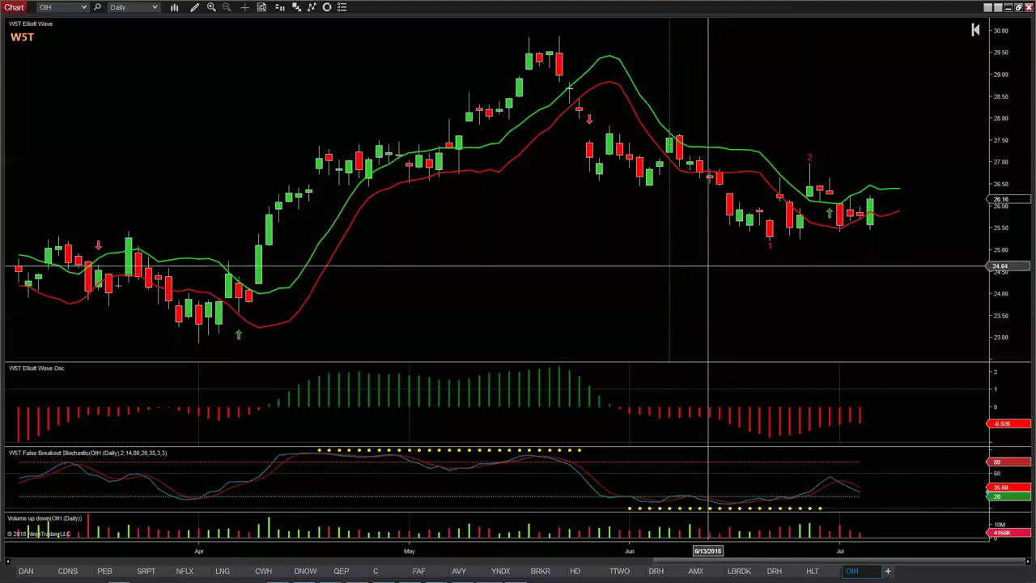
drag(834, 307, 740, 307)
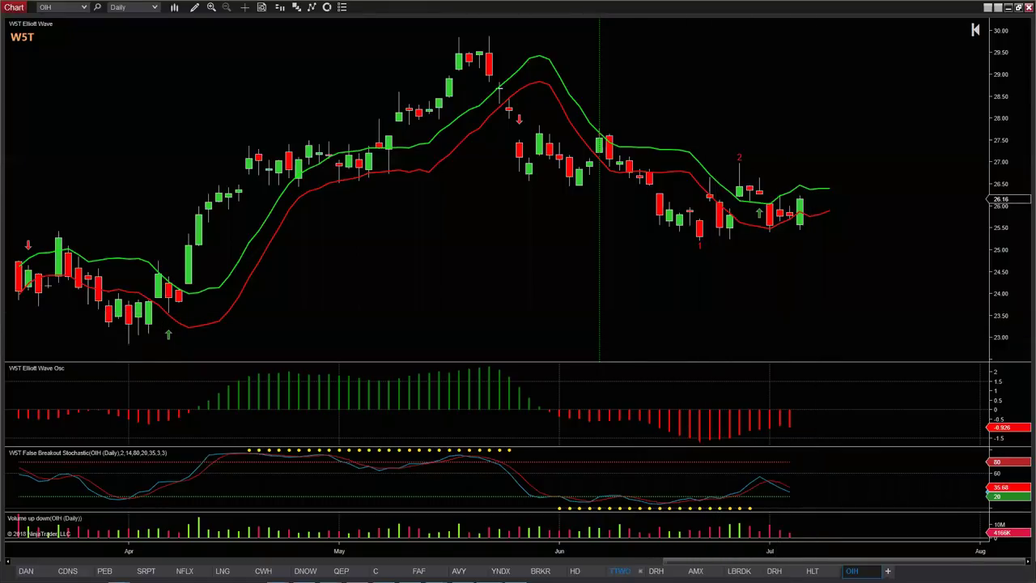
drag(576, 554, 508, 554)
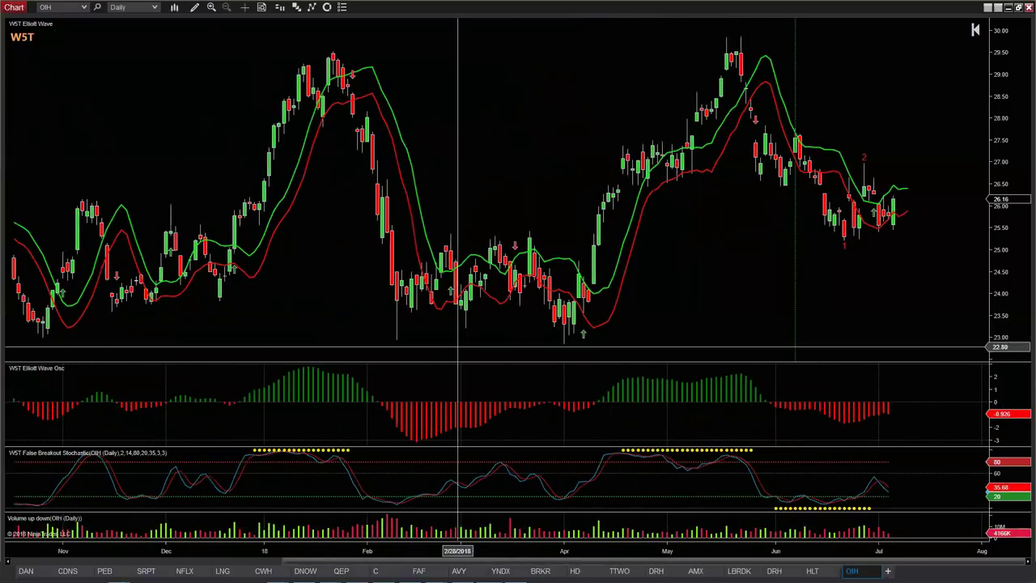
click(563, 350)
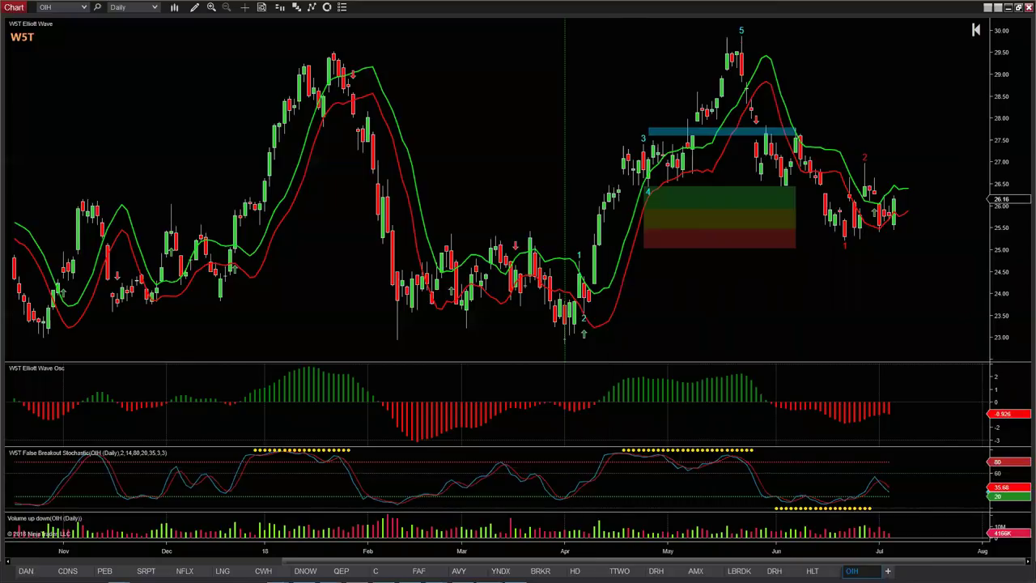
- Glance at the HLT 60-minute tab, return to OIH, and widen bars to show late January–July
click(812, 571)
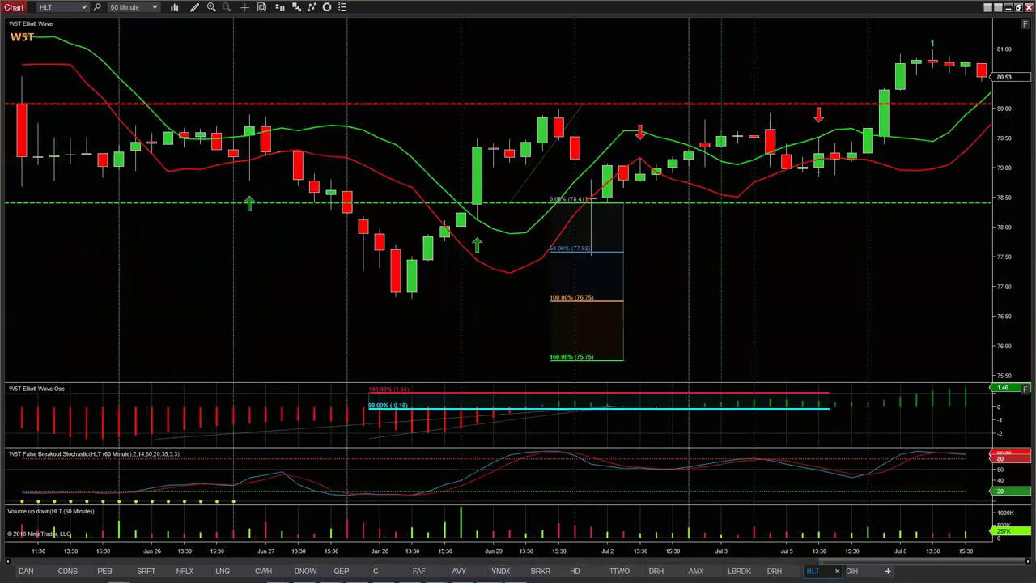
click(851, 570)
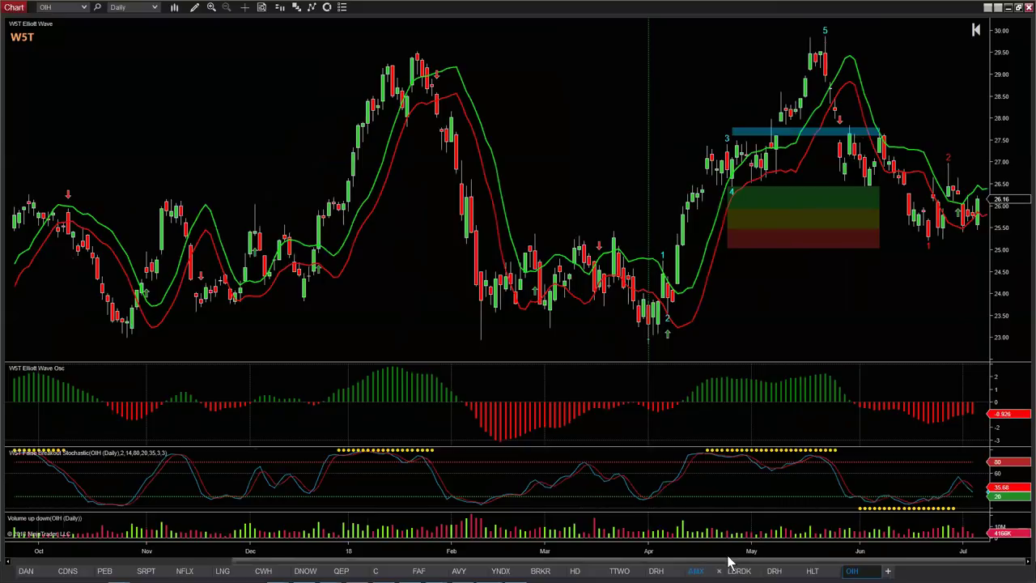
drag(779, 552, 458, 556)
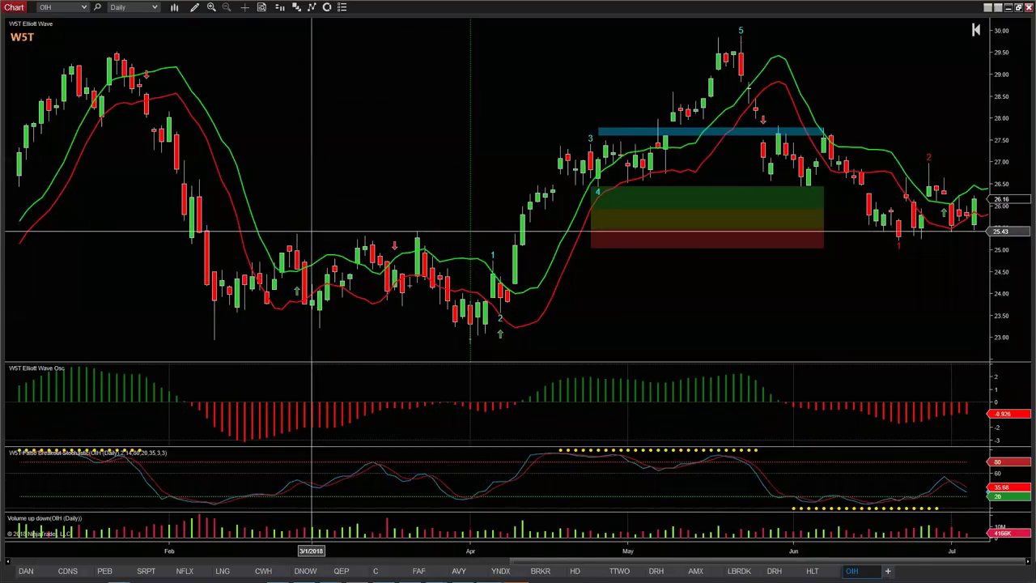
click(195, 7)
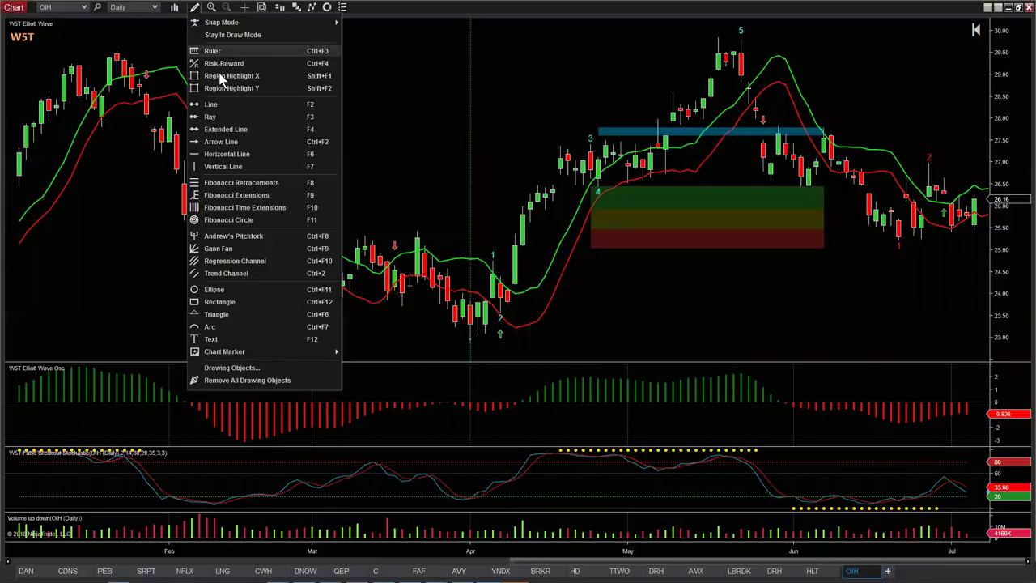
- Draw a horizontal line across the OIH chart at about 25.49, level with the June lows
click(216, 154)
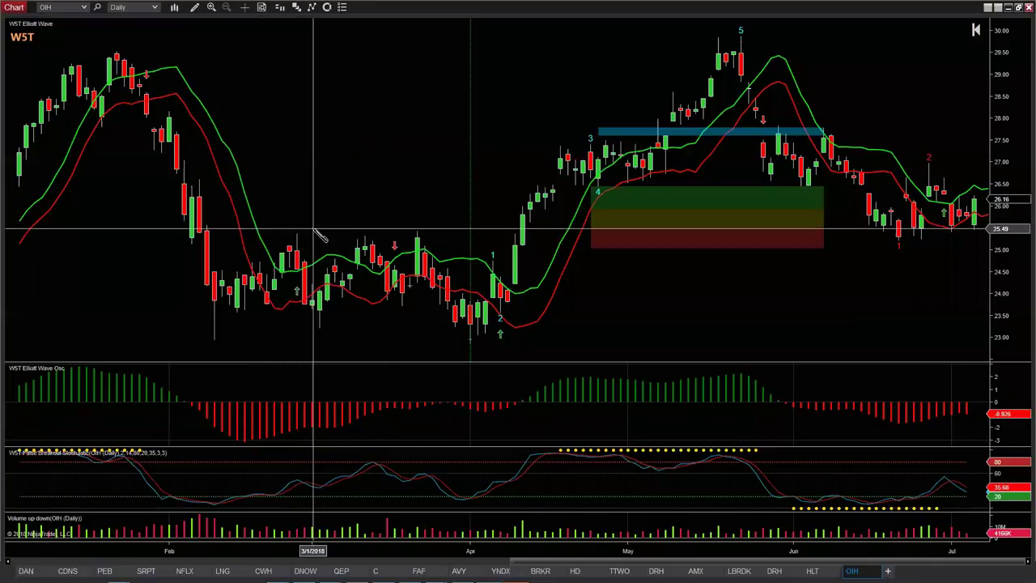
click(313, 230)
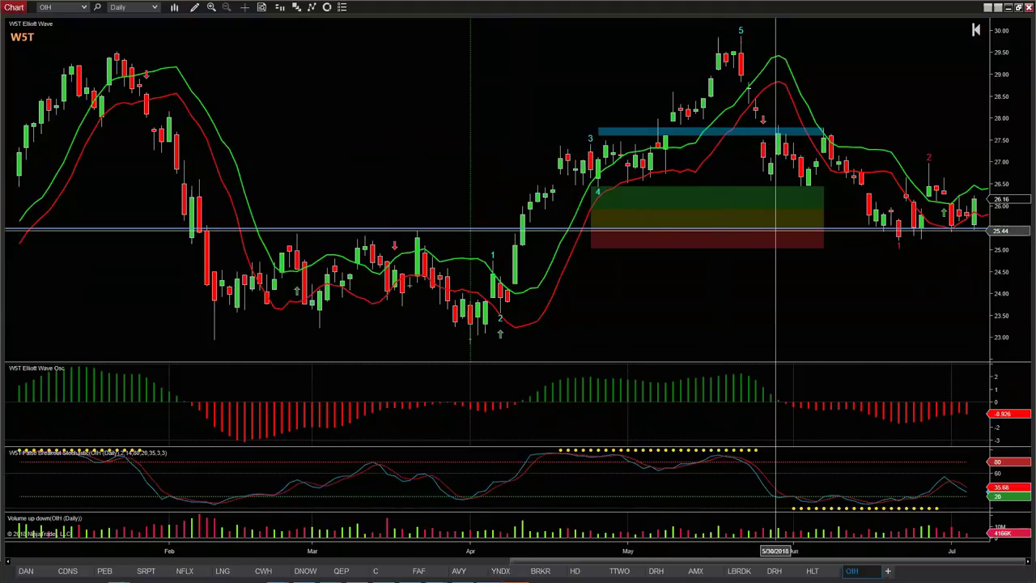
scroll(775, 231, down, 5)
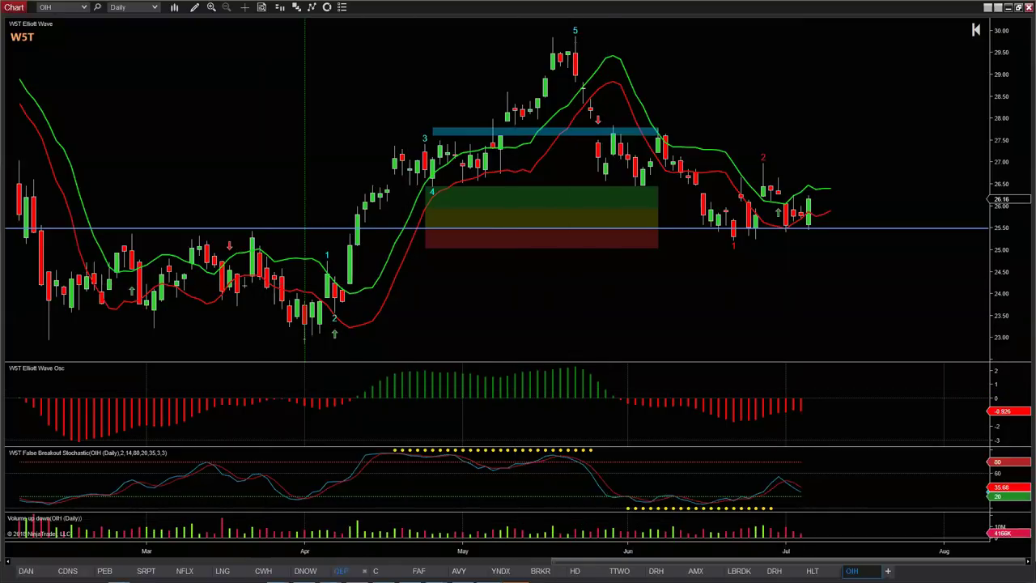
scroll(462, 559, down, 5)
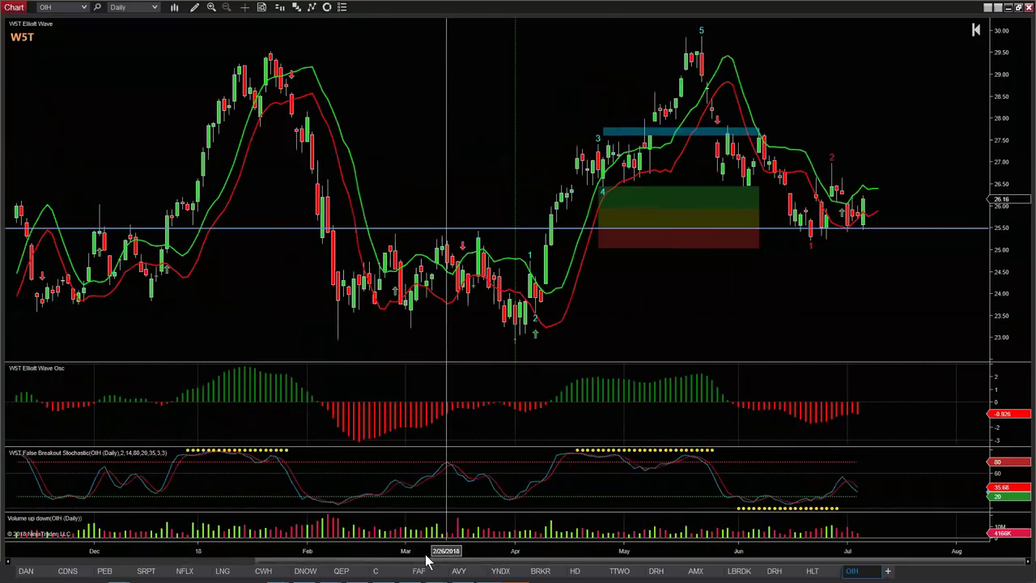
scroll(427, 561, up, 2)
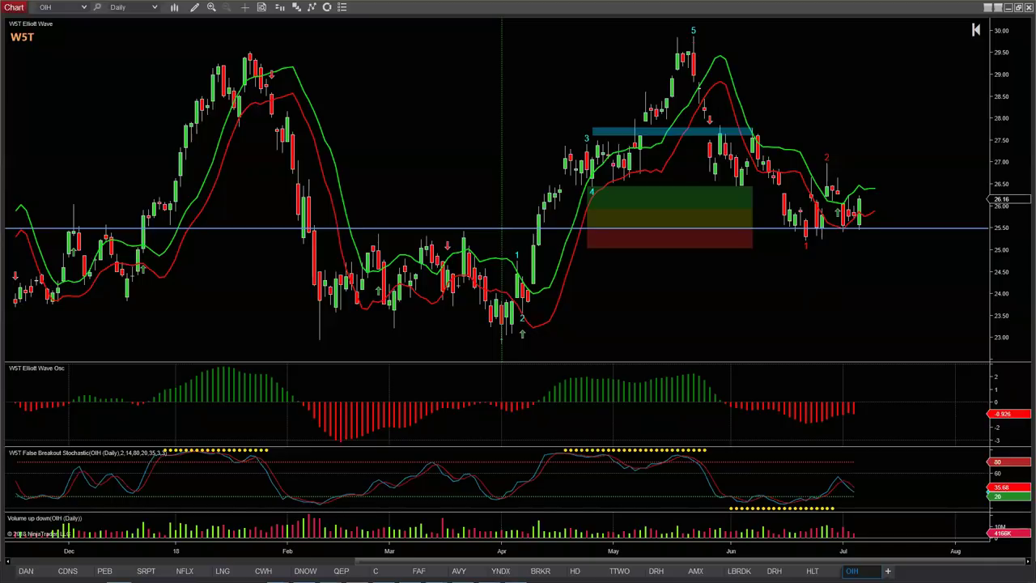
key(alt+Tab)
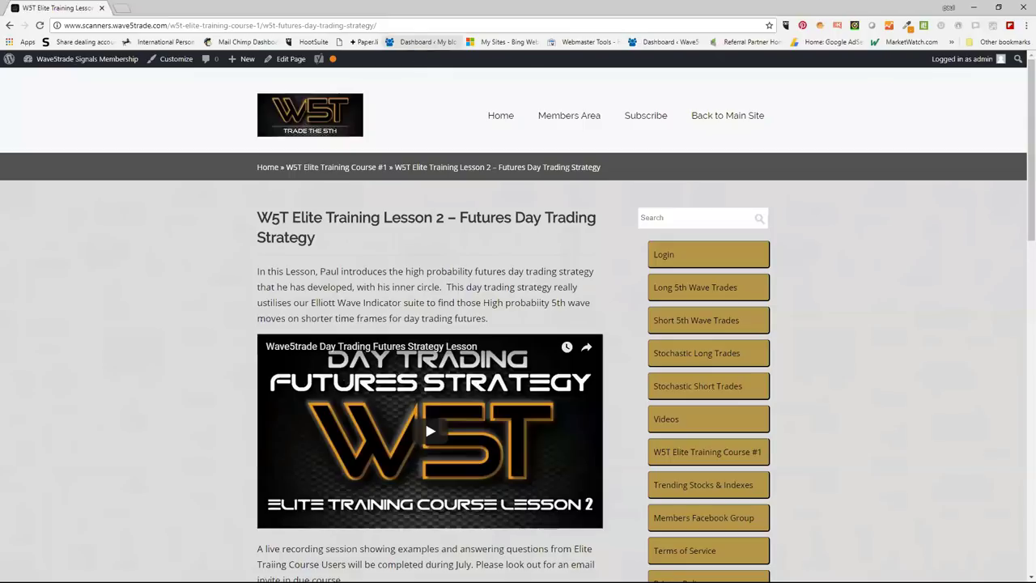
- Open W5T Elite Training Course #1 and scroll its five lessons, Core Trading through Blend Investing
click(700, 460)
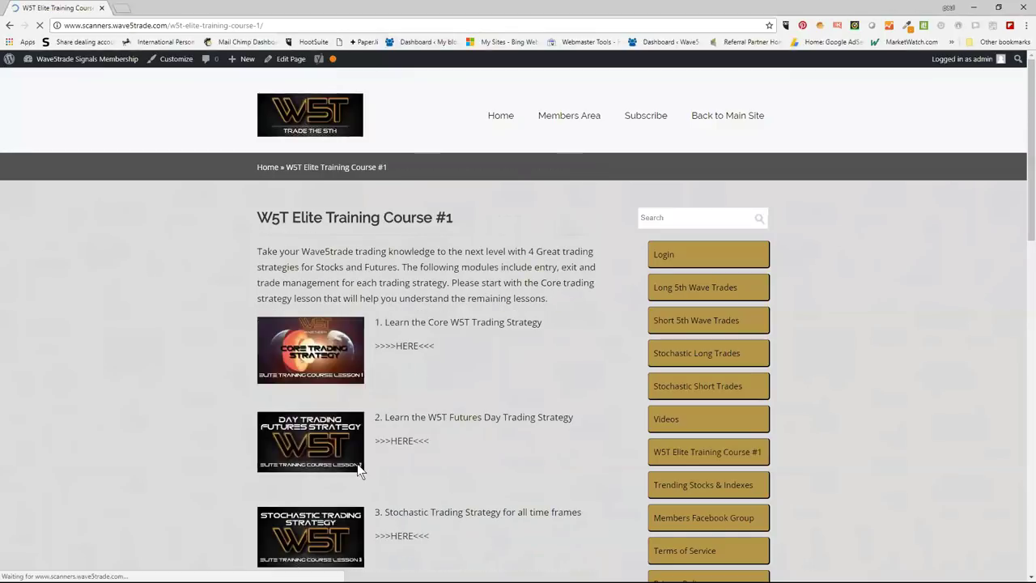
scroll(205, 365, down, 2)
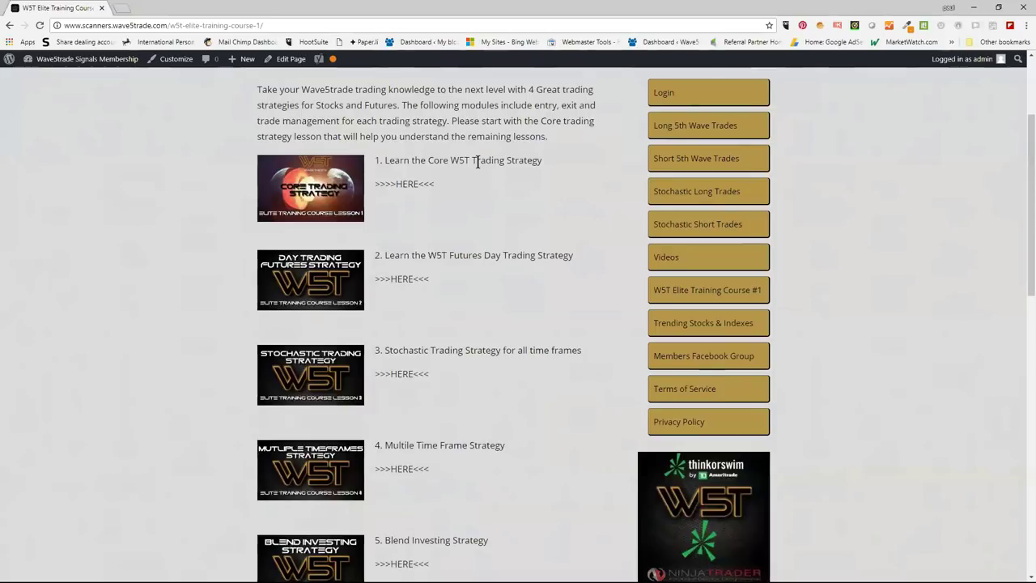
scroll(485, 171, down, 1)
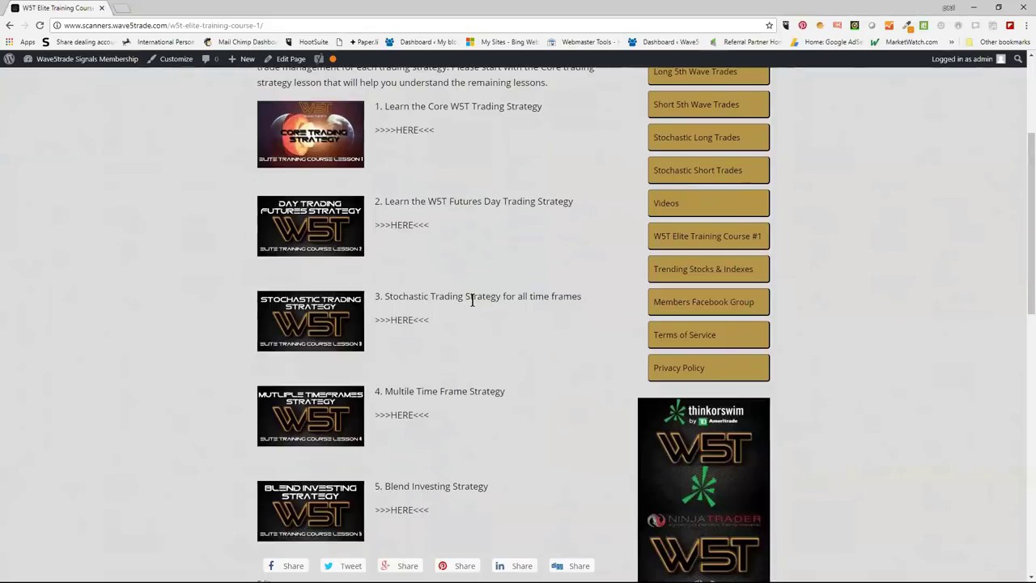
scroll(433, 341, down, 1)
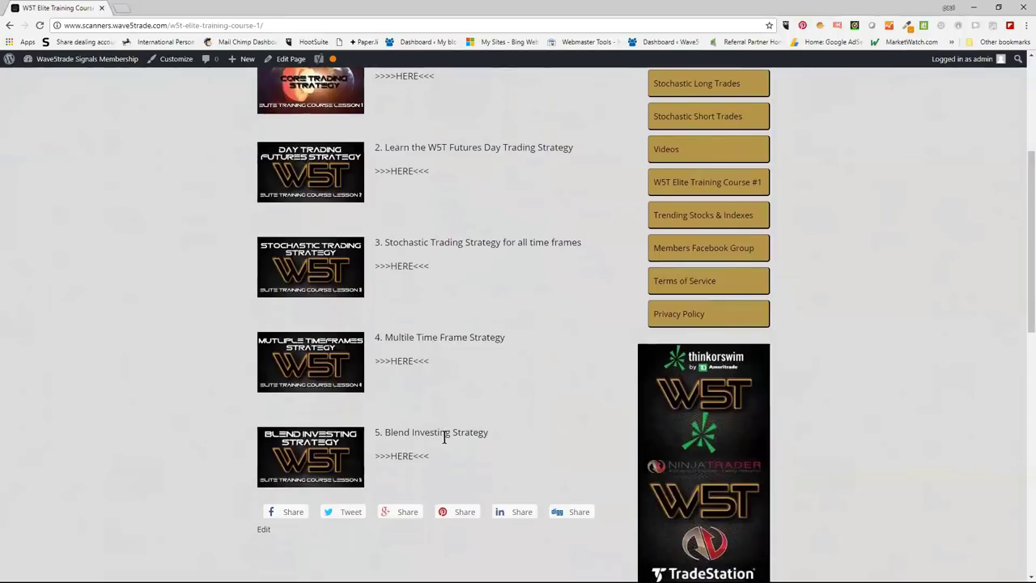
scroll(419, 459, up, 1)
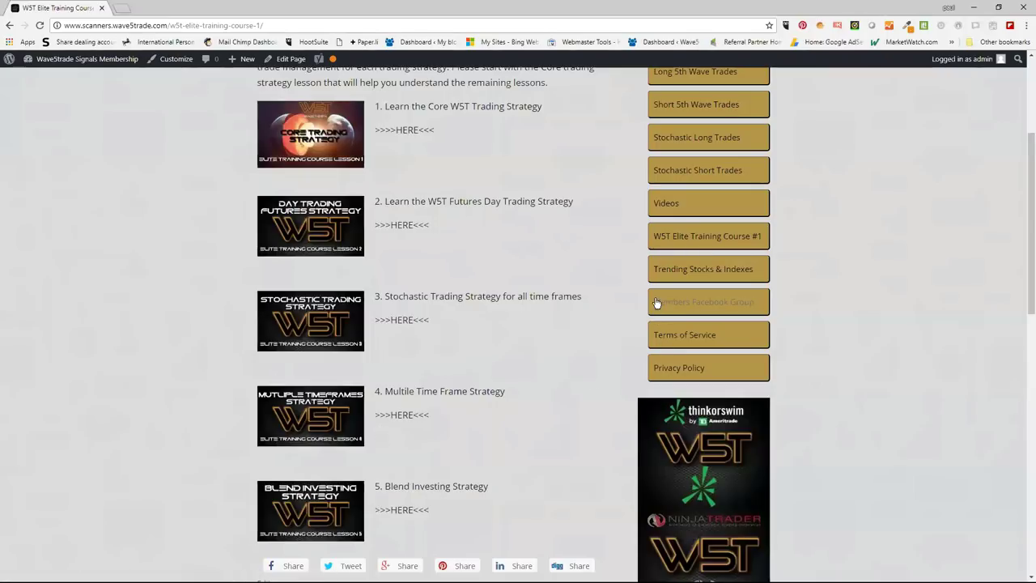
scroll(534, 348, up, 1)
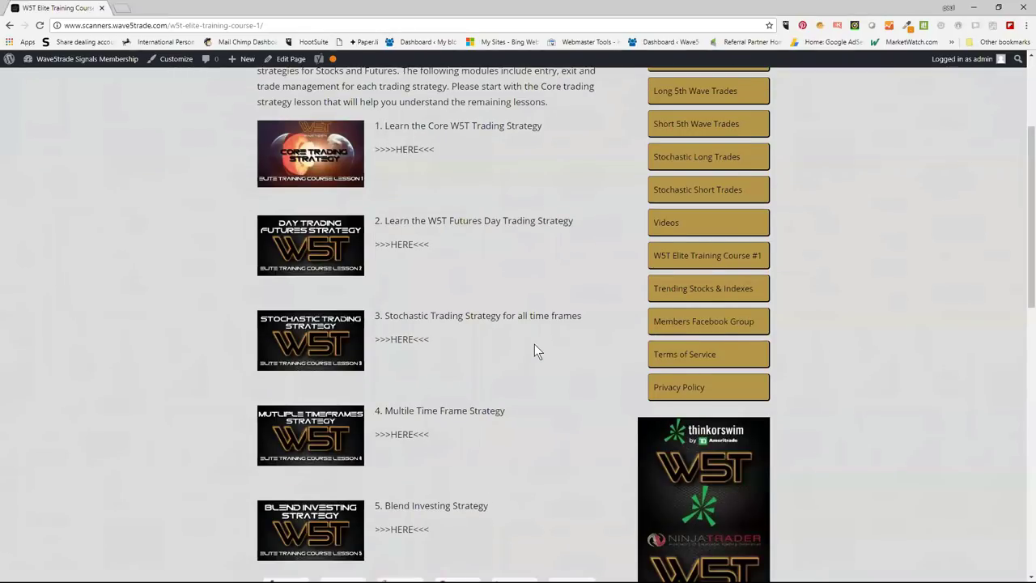
scroll(462, 278, up, 3)
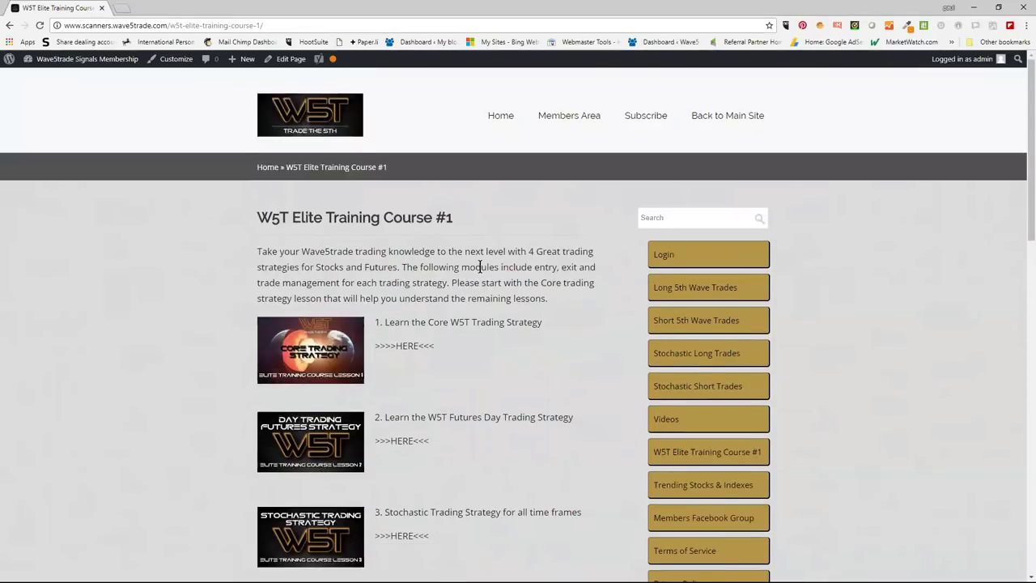
scroll(480, 267, down, 3)
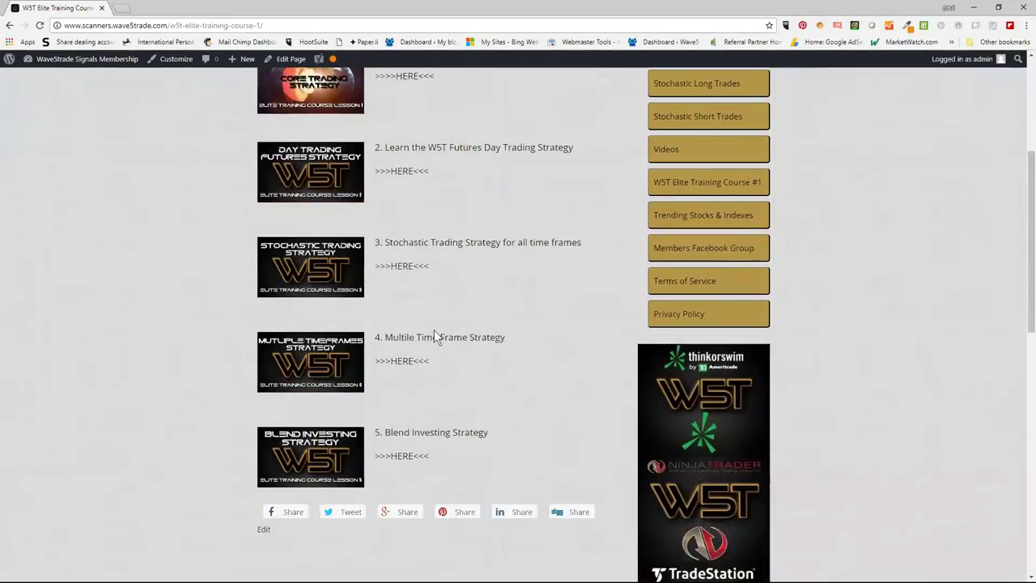
scroll(423, 360, up, 1)
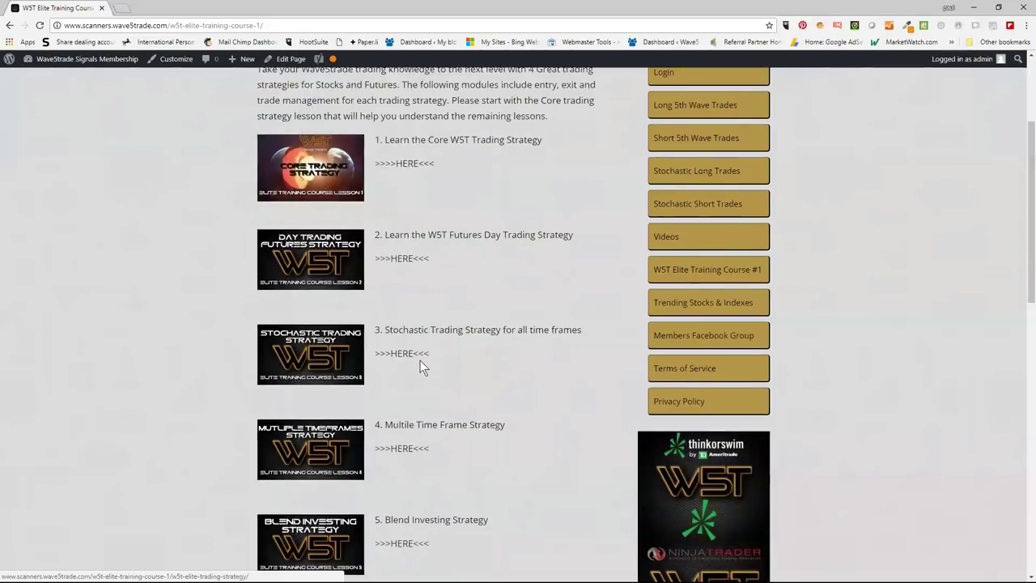
scroll(429, 335, up, 2)
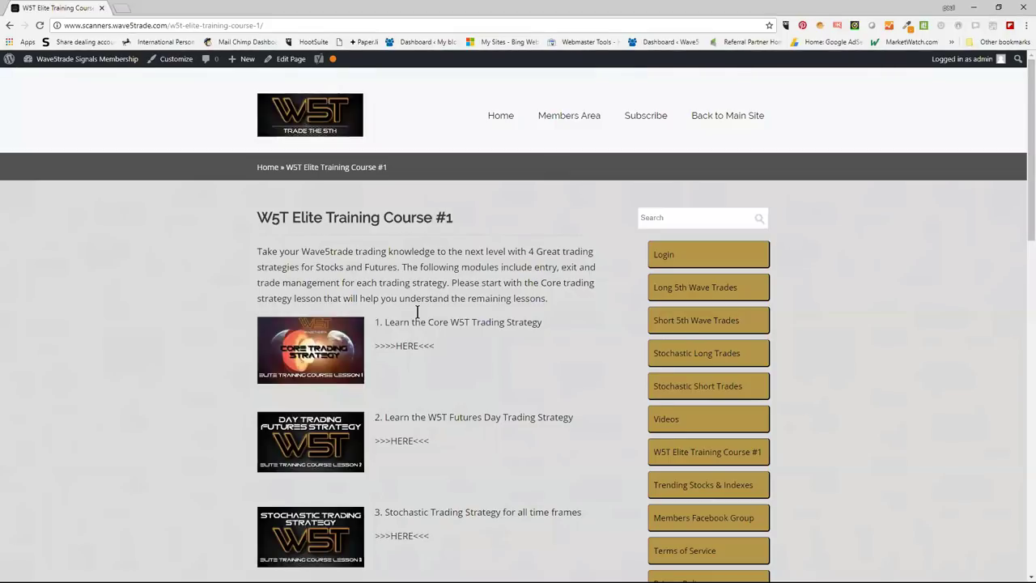
scroll(421, 300, down, 5)
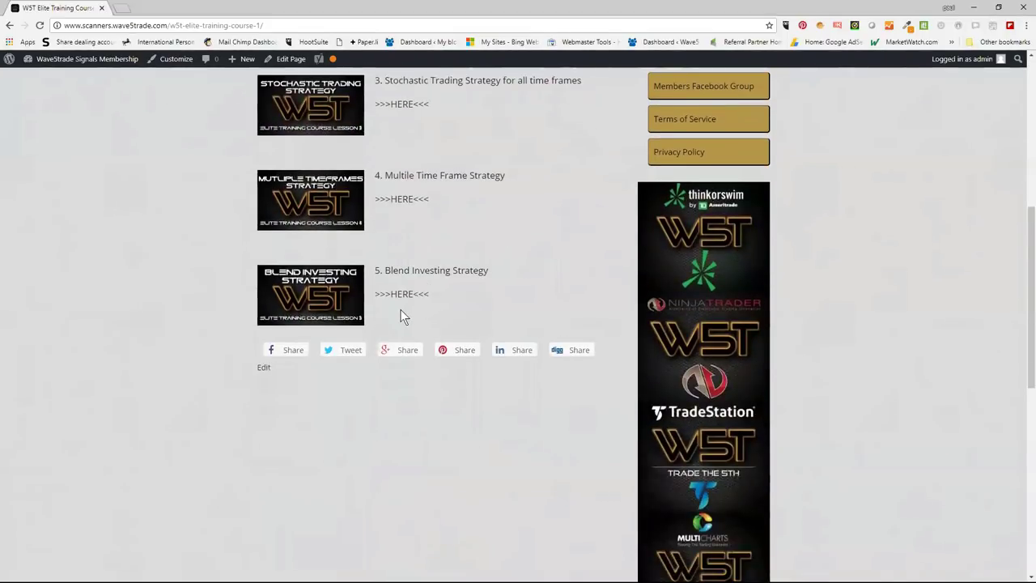
scroll(402, 316, up, 5)
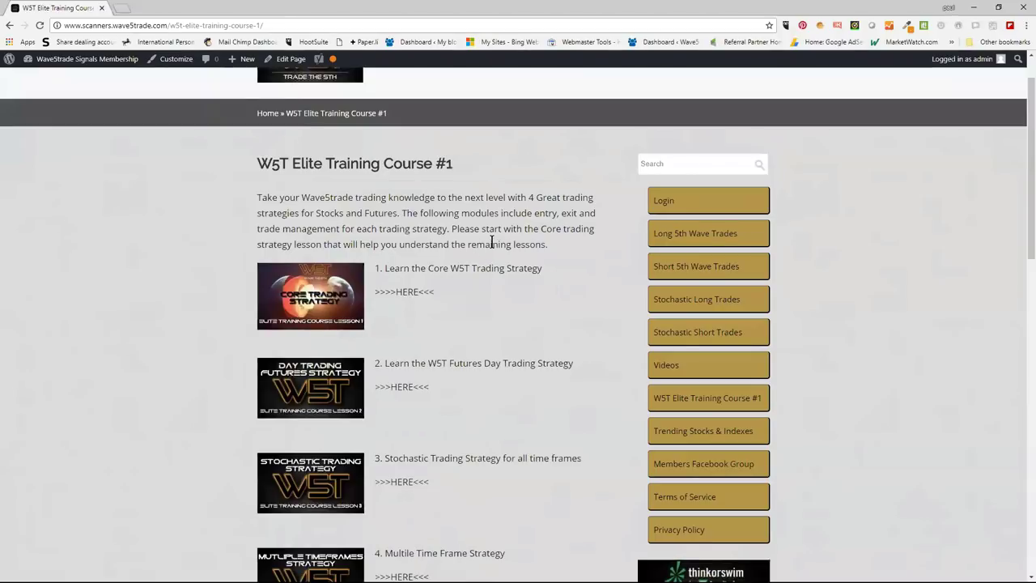
scroll(491, 242, down, 2)
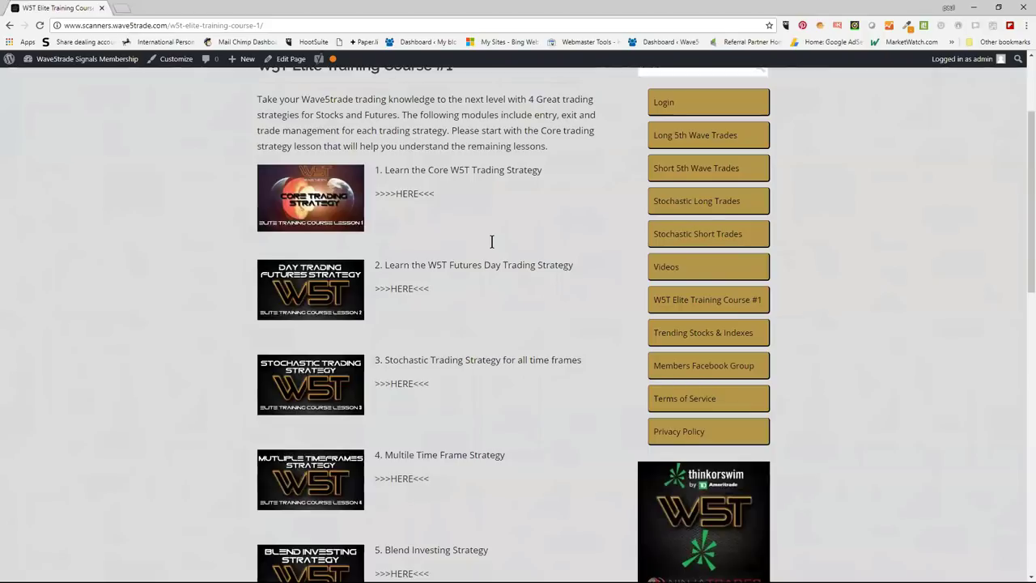
scroll(492, 242, up, 3)
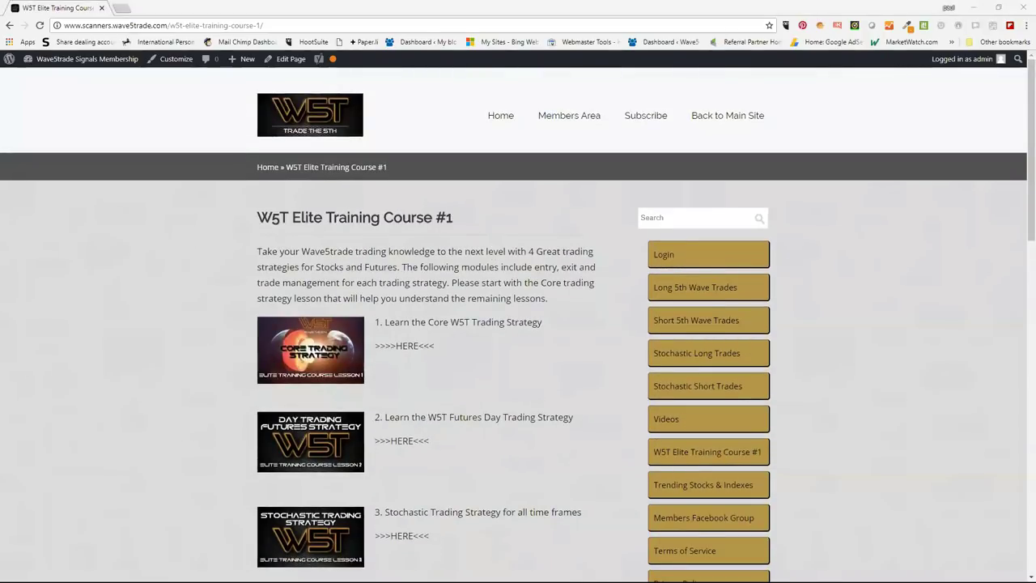
mouse_move(316, 336)
scroll(417, 328, down, 4)
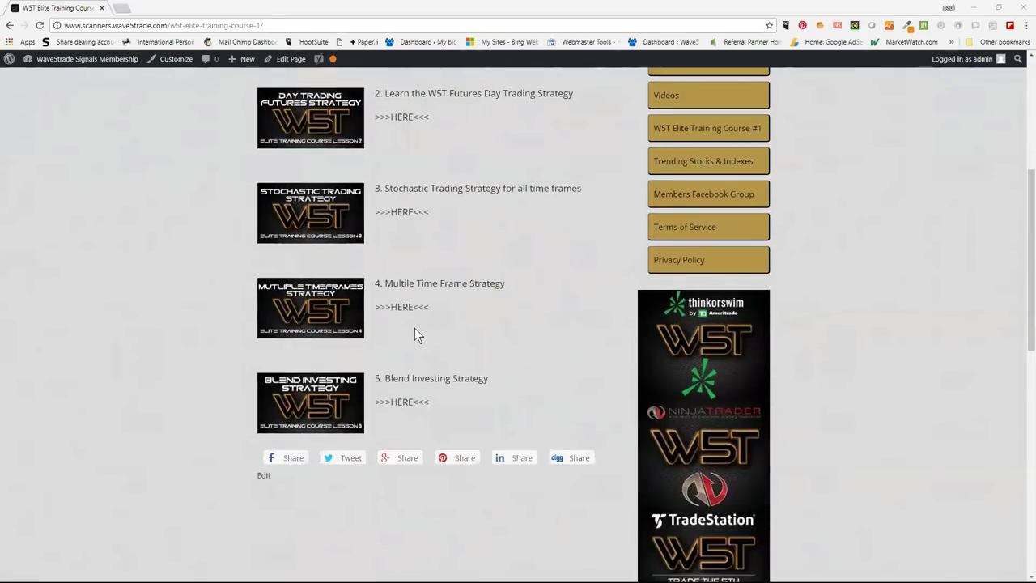
scroll(409, 335, up, 4)
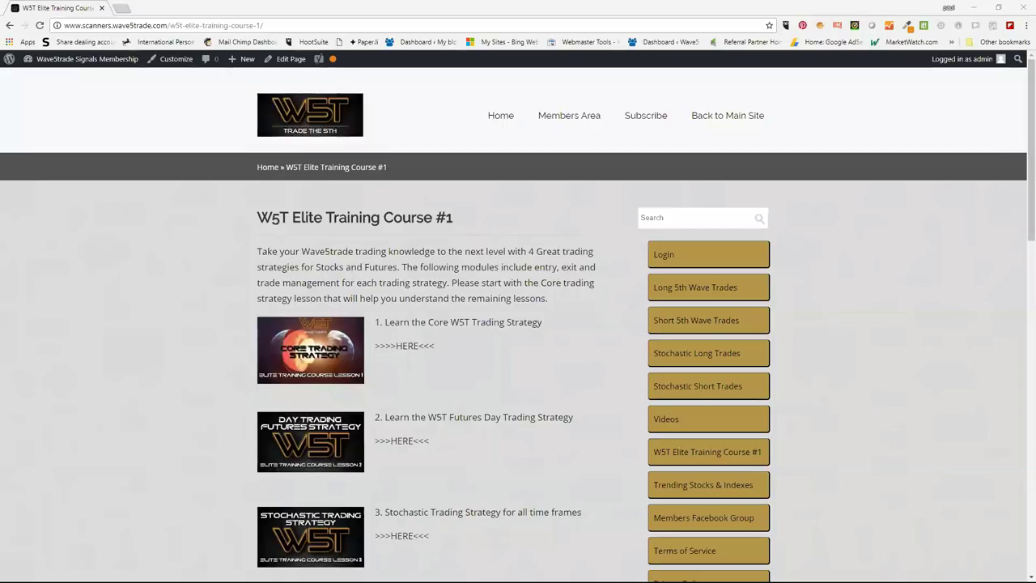
scroll(205, 395, down, 1)
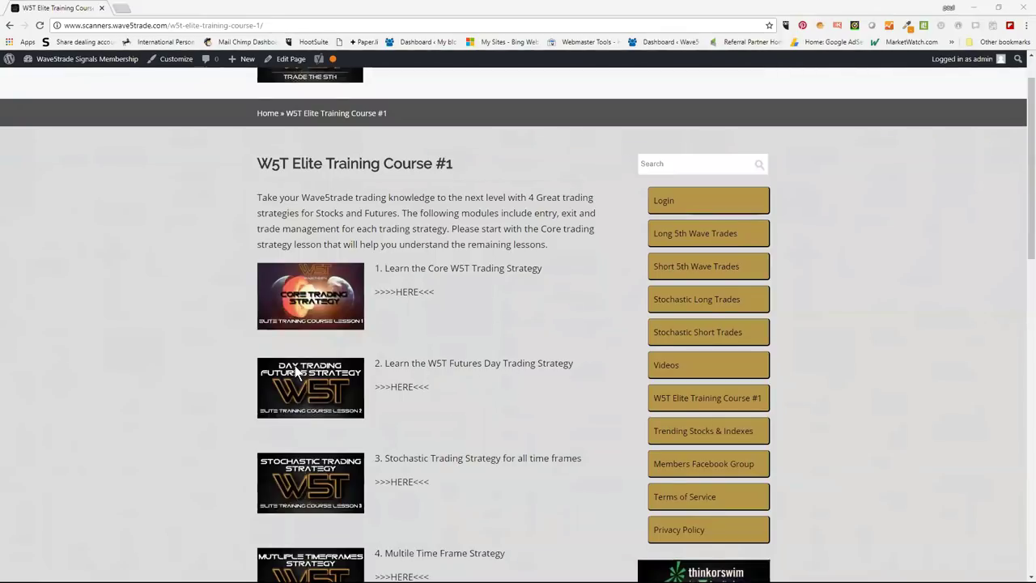
scroll(285, 372, down, 1)
scroll(285, 372, down, 2)
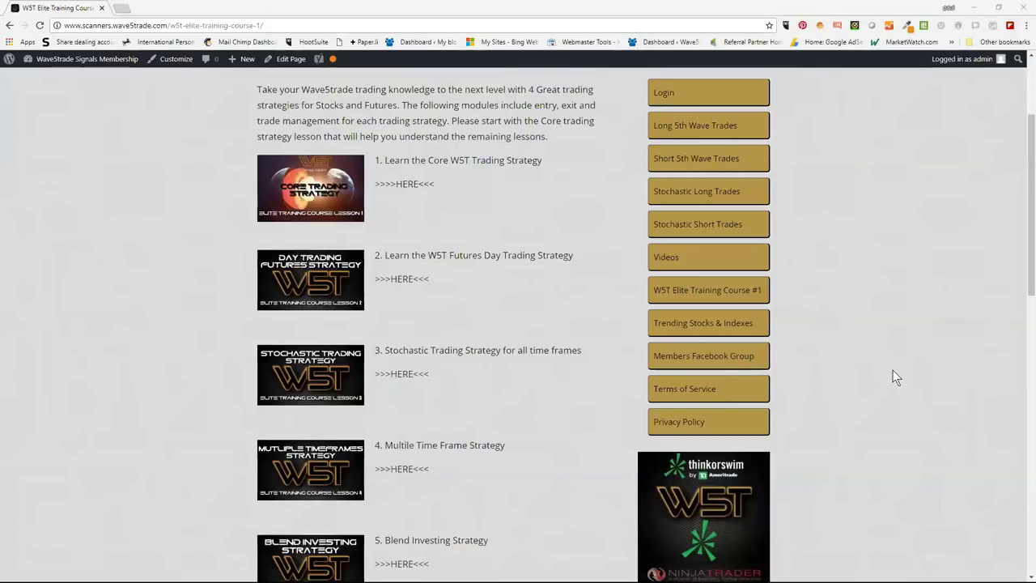
click(401, 279)
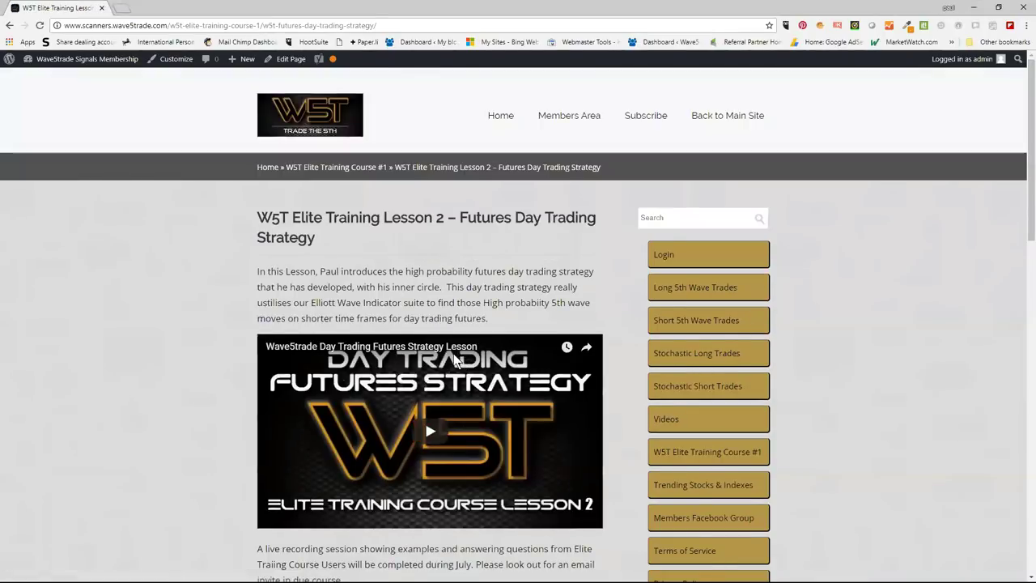
- Scroll through the Lesson 2 page with the Day Trading Futures Strategy video and July Q&A note
scroll(476, 356, down, 2)
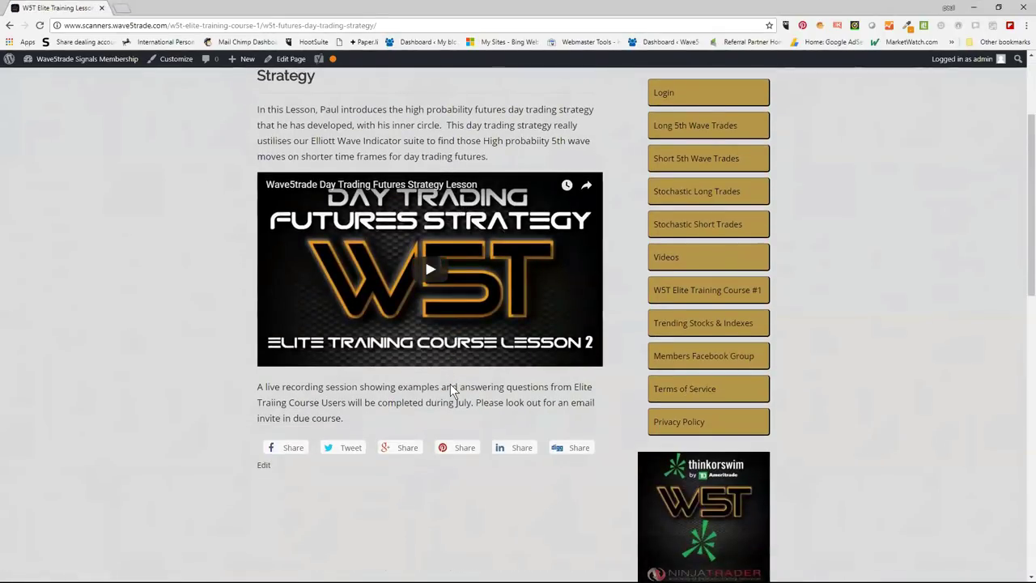
scroll(454, 386, up, 2)
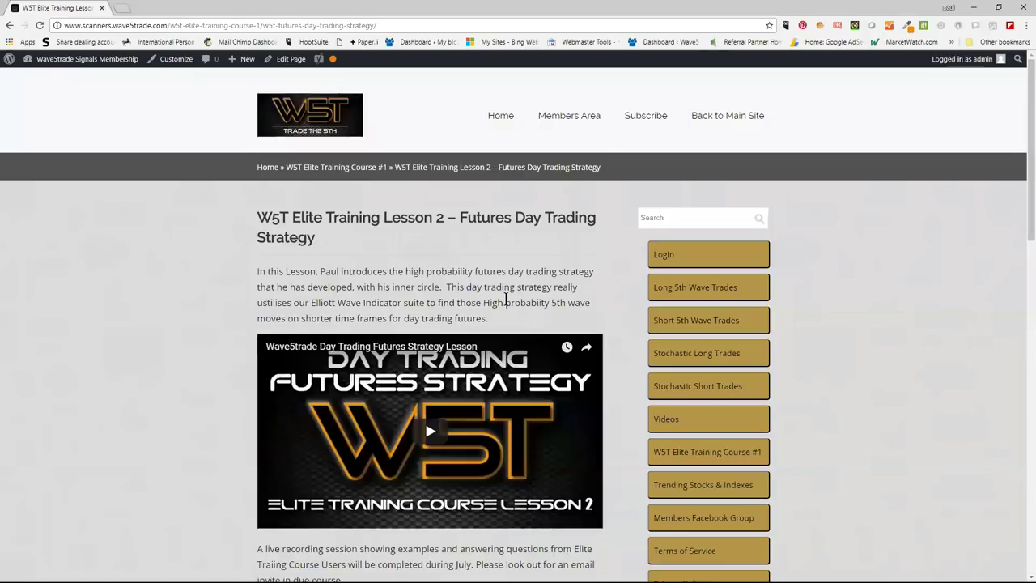
scroll(390, 376, down, 3)
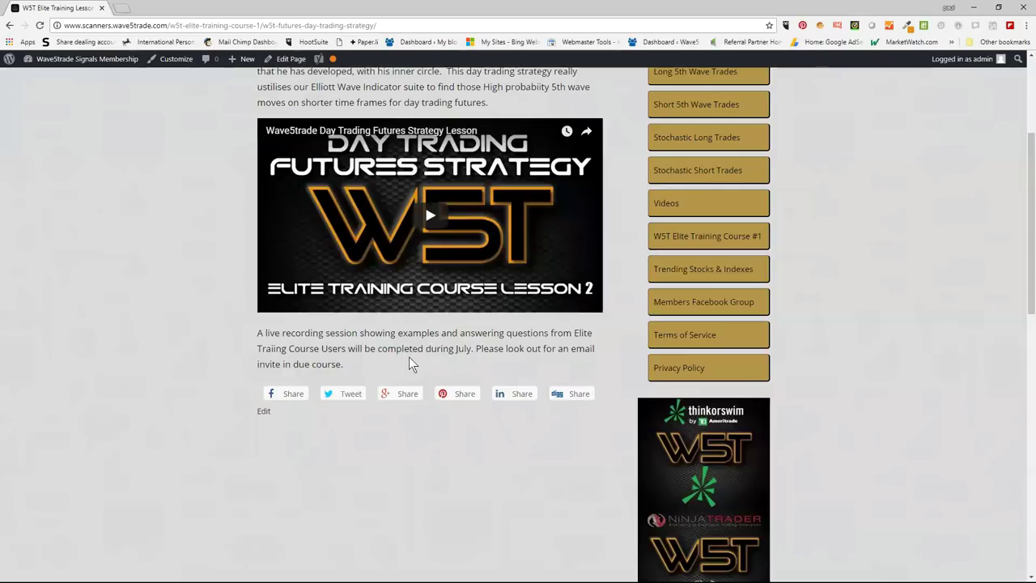
scroll(407, 376, up, 1)
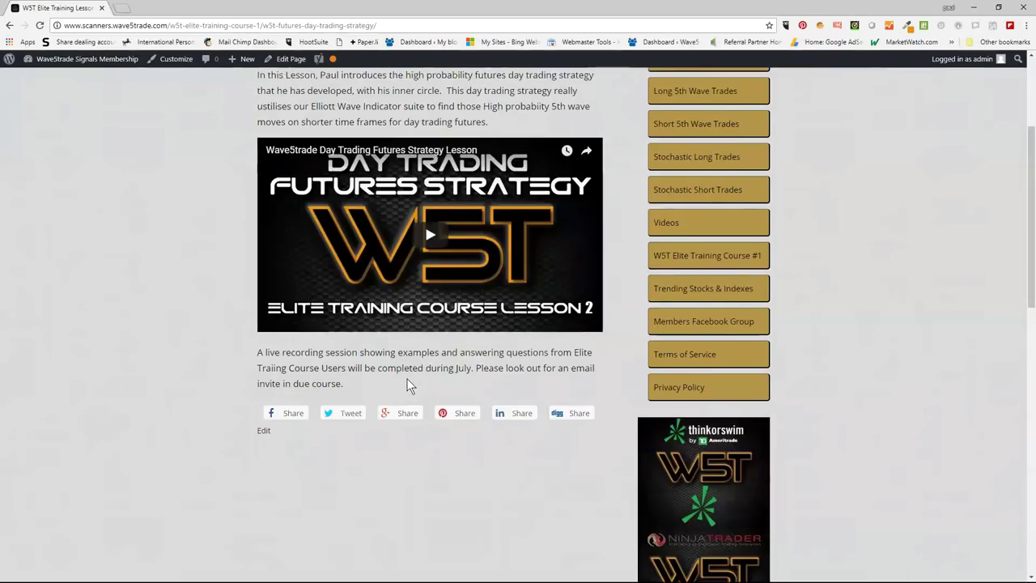
scroll(406, 404, up, 3)
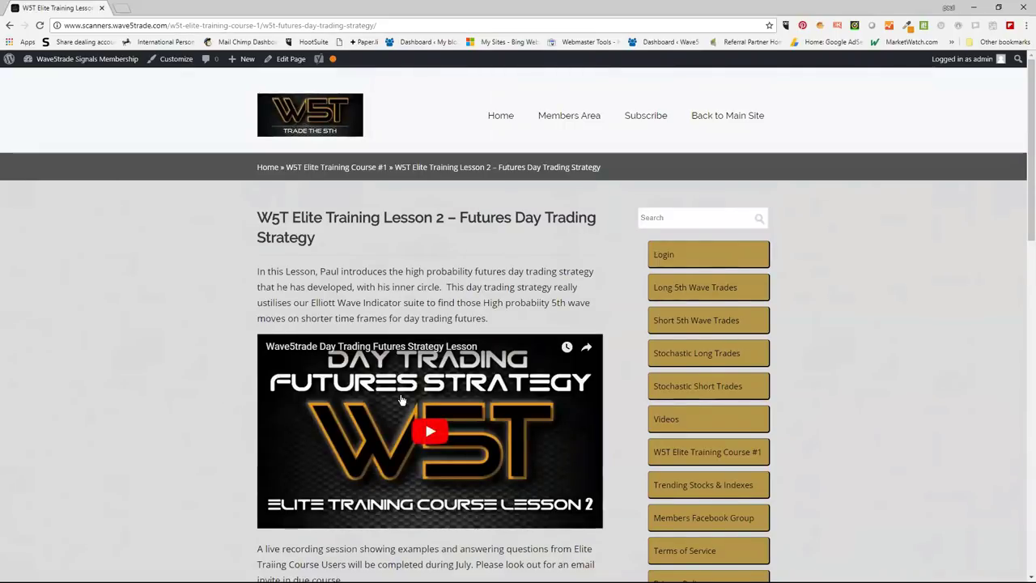
scroll(530, 375, down, 1)
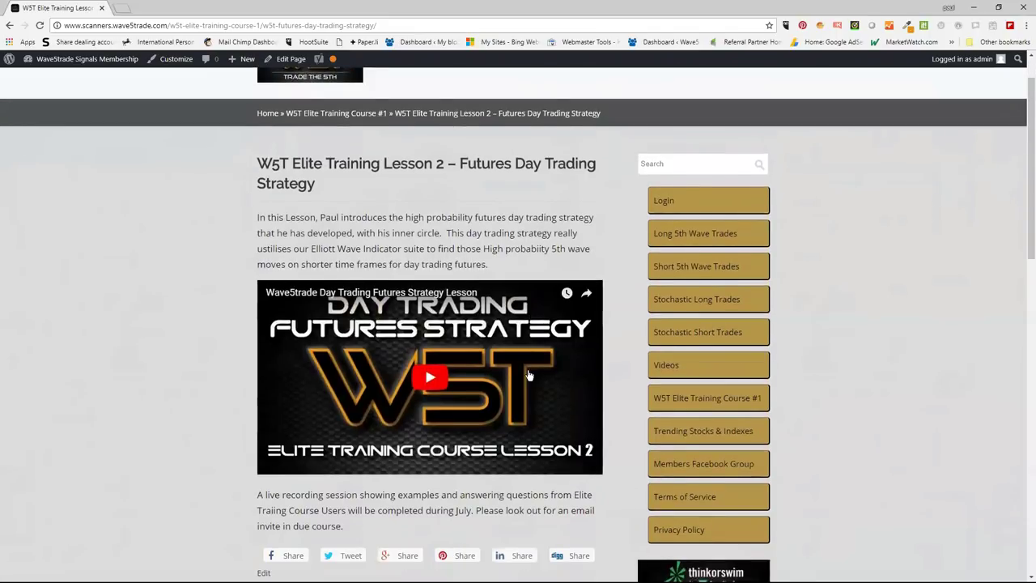
scroll(530, 375, up, 1)
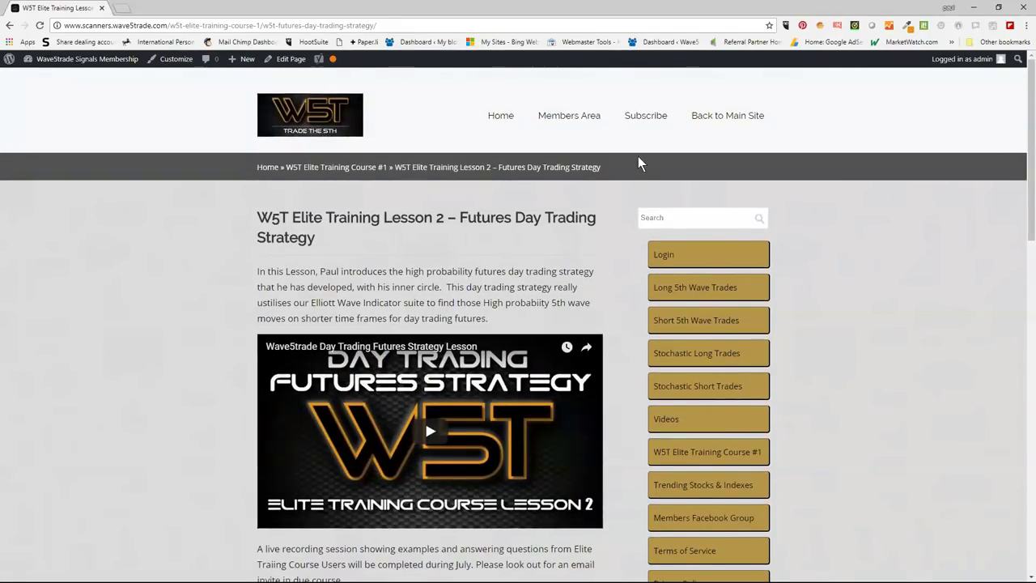
- Copy the Subscribe pricing page's web address, then return to the W5T Elite Training Course #1 page
click(648, 116)
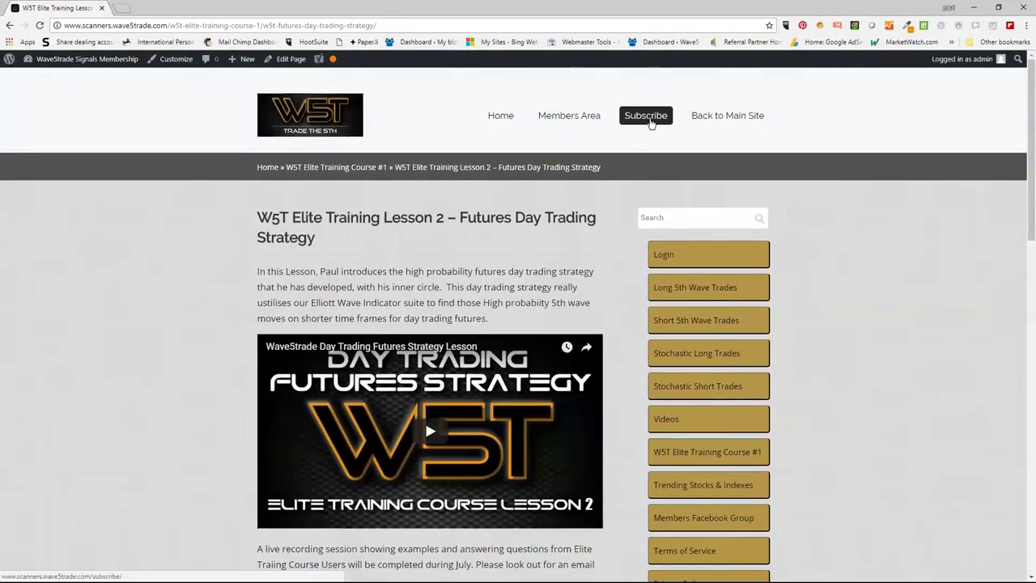
drag(207, 25, 48, 25)
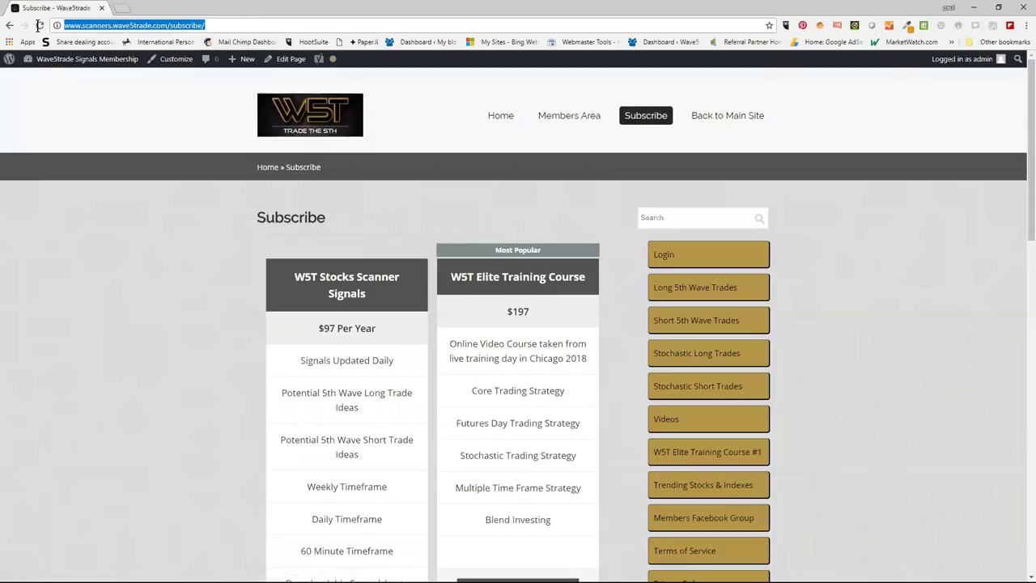
right_click(111, 29)
click(162, 66)
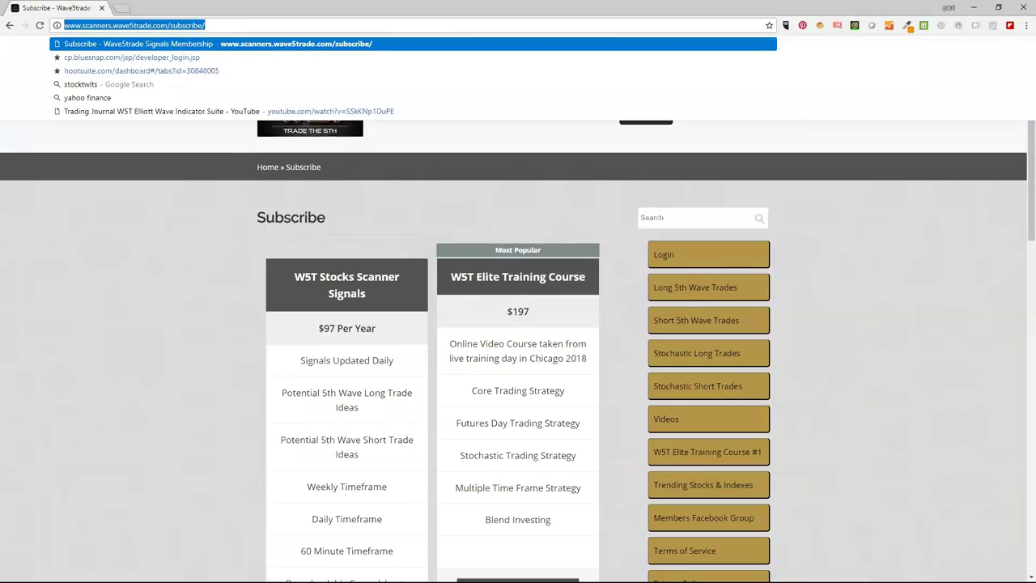
key(alt+Tab)
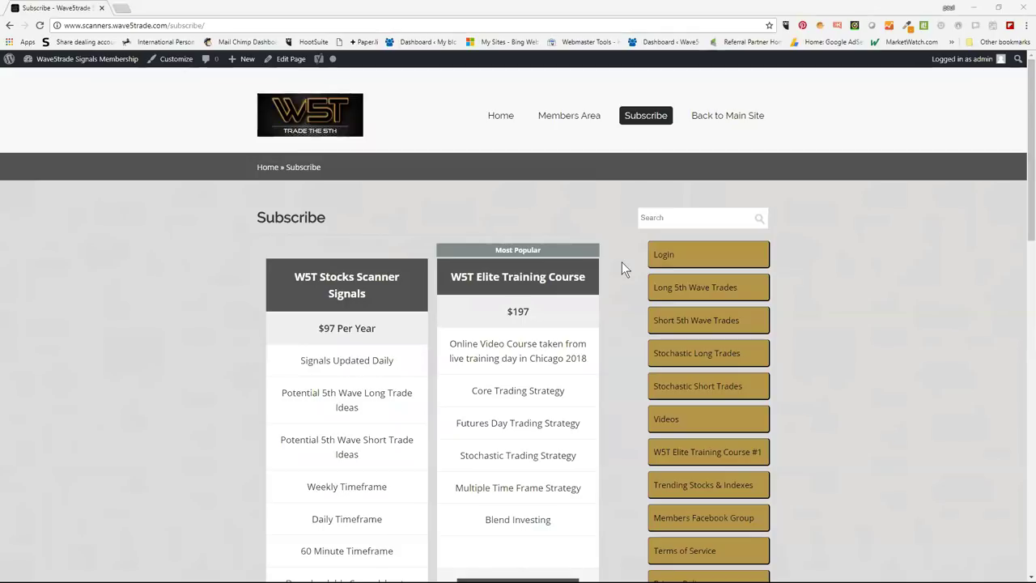
click(702, 452)
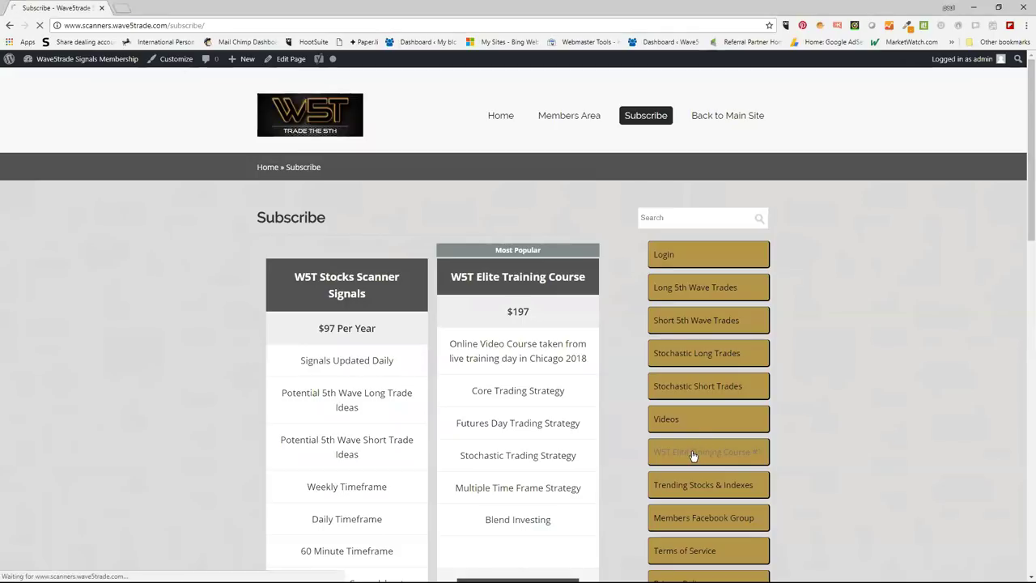